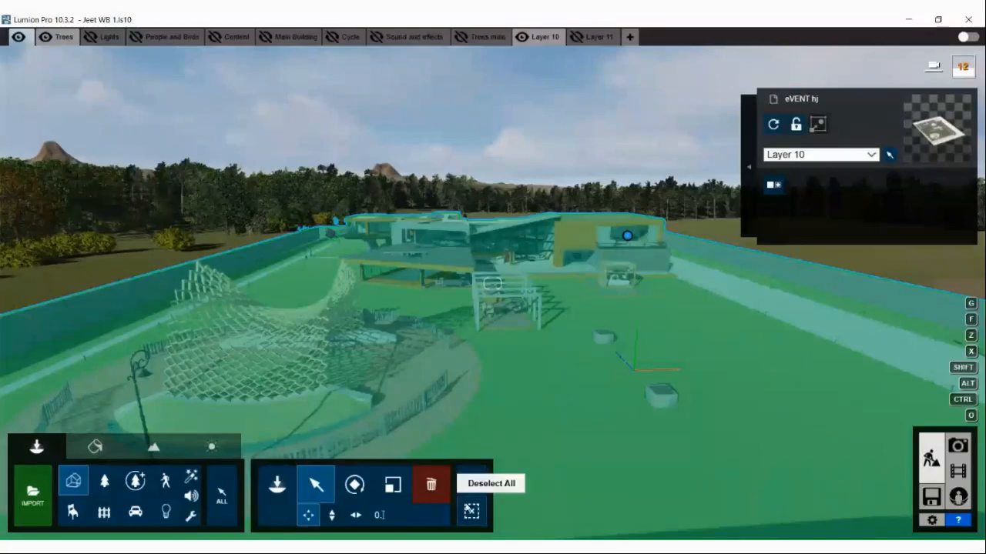
# - Deselect everything and examine the site from the front lawn up to the brick-clad block of the building
pyautogui.click(472, 511)
pyautogui.press('w')
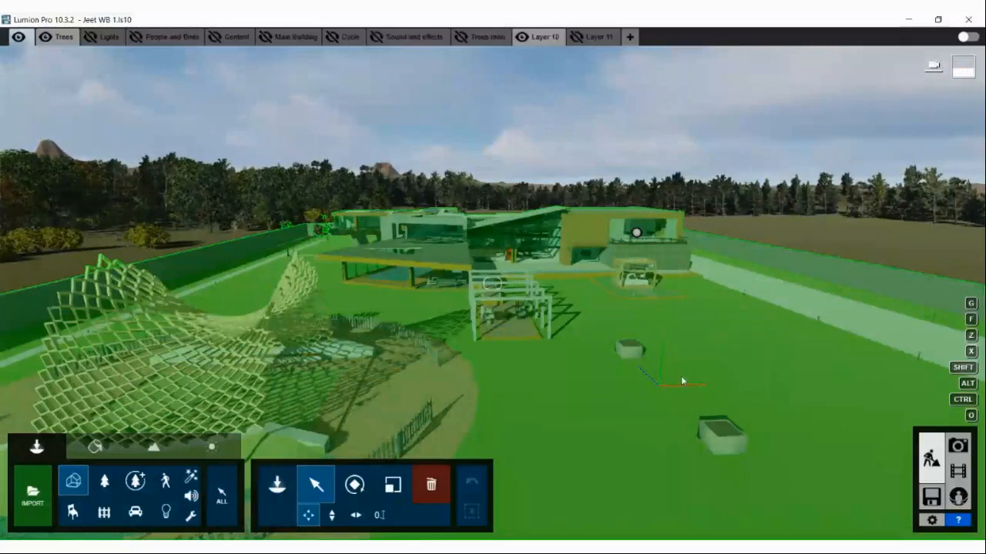
pyautogui.press('w')
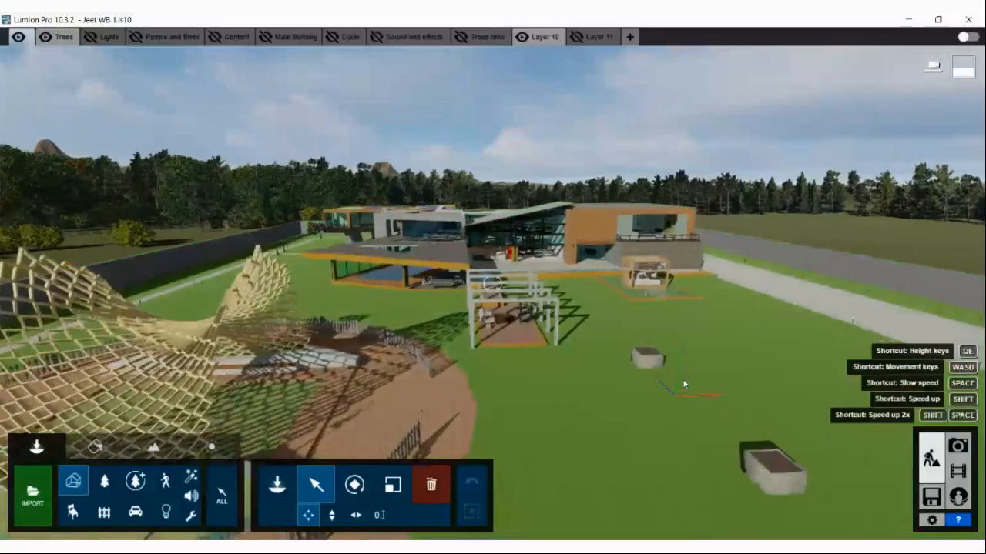
pyautogui.press('w')
pyautogui.press('w')
pyautogui.moveTo(684, 385); pyautogui.dragTo(662, 370, button='right')
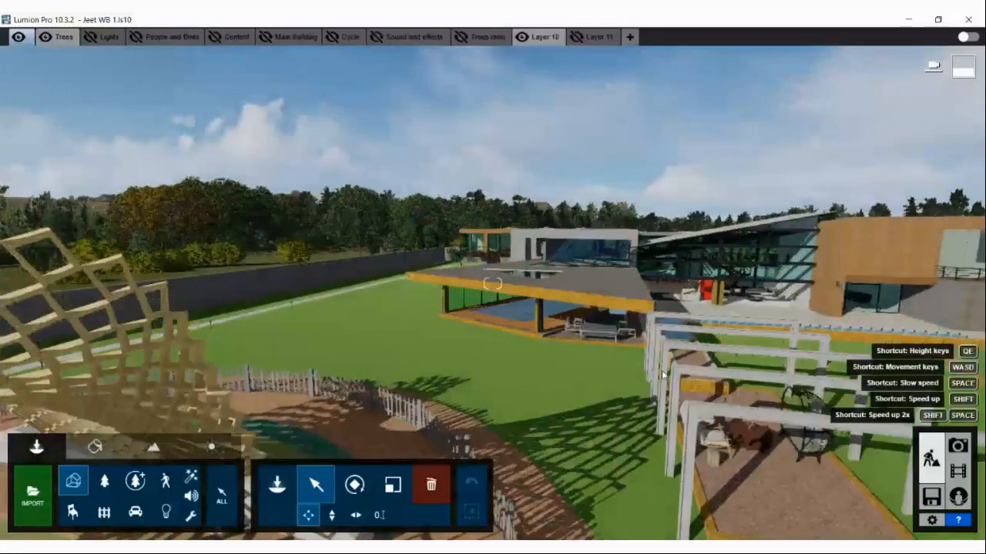
pyautogui.press('w')
pyautogui.press('w')
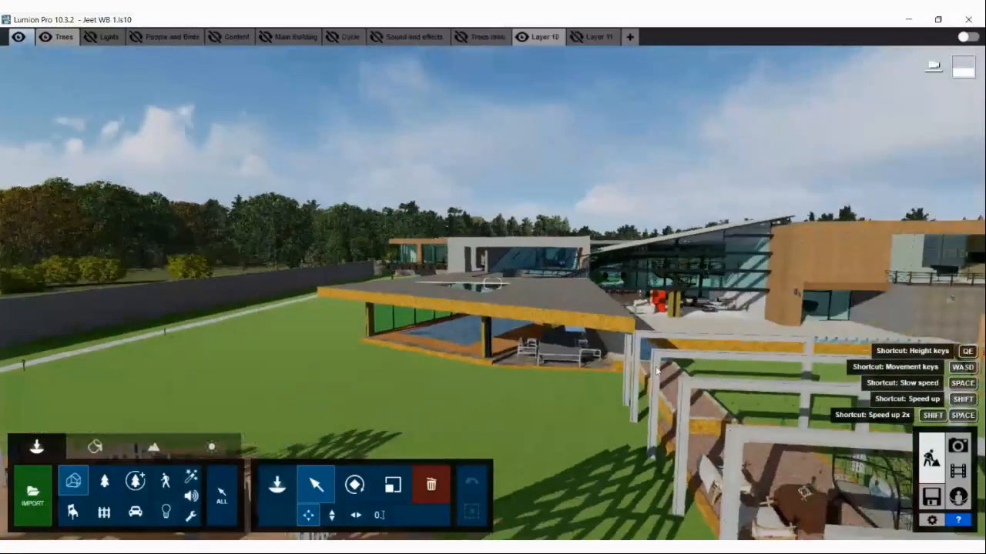
pyautogui.moveTo(656, 371); pyautogui.dragTo(648, 368, button='right')
pyautogui.press('w')
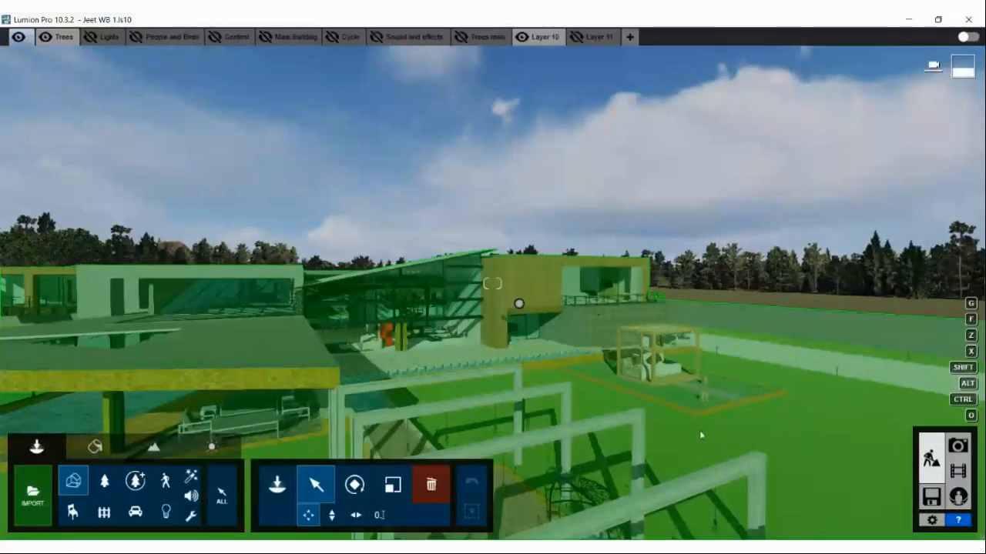
pyautogui.press('w')
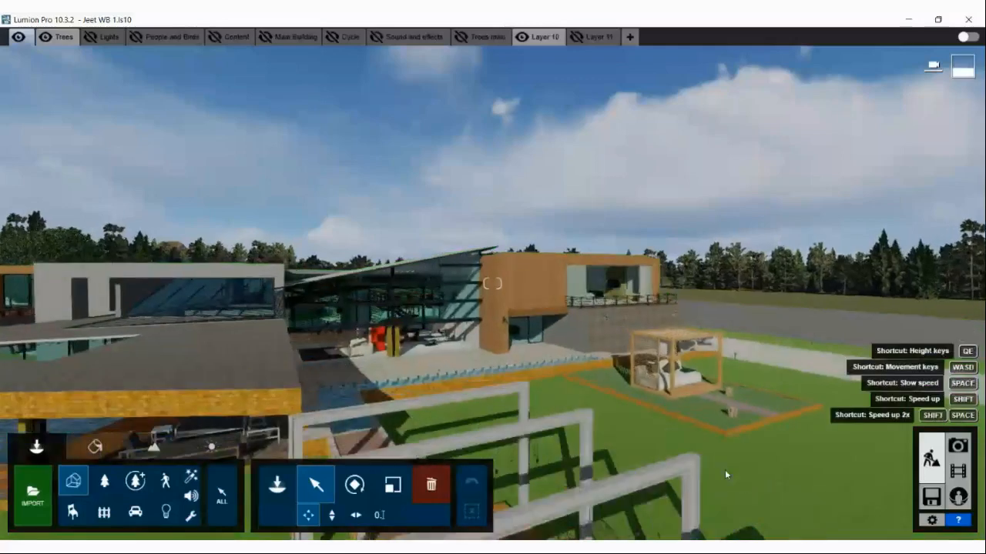
pyautogui.press('w')
pyautogui.moveTo(719, 451); pyautogui.dragTo(717, 448, button='right')
pyautogui.press('w')
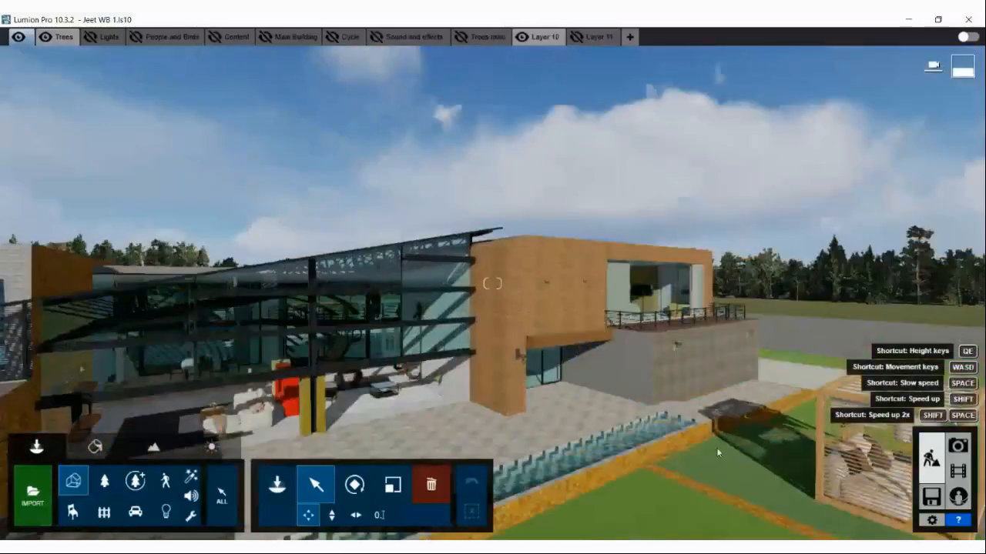
pyautogui.press('w')
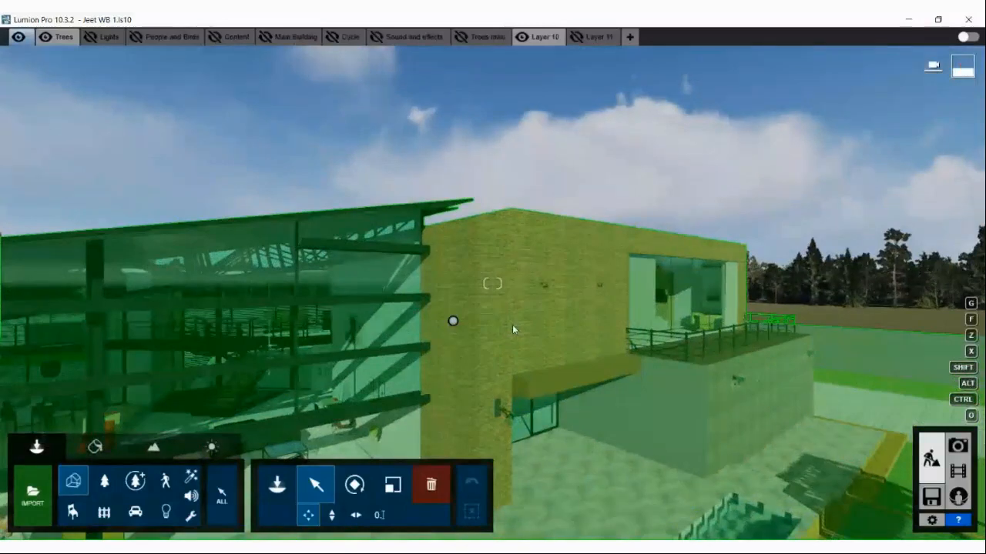
# - Open the Material Editor and inspect the brick facade and the clad wall below the balcony
pyautogui.click(95, 446)
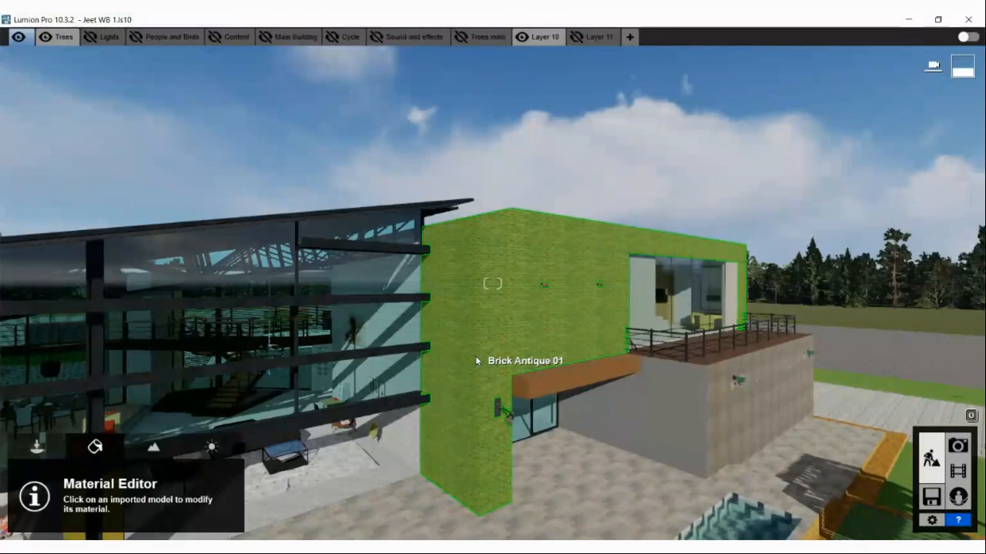
pyautogui.moveTo(488, 363); pyautogui.dragTo(523, 349, button='right')
pyautogui.press('s')
pyautogui.press('w')
pyautogui.press('w')
pyautogui.press('s')
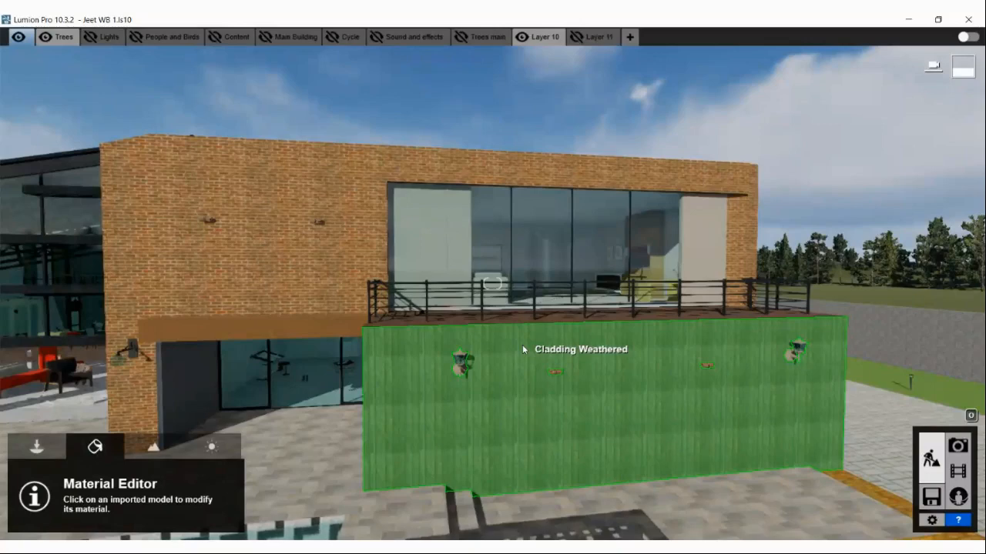
pyautogui.press('s')
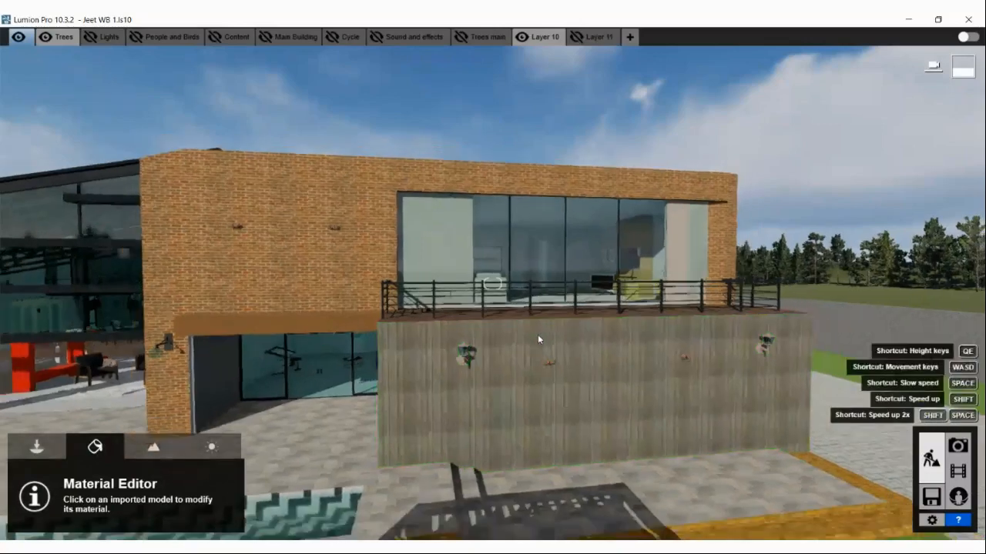
pyautogui.press('s')
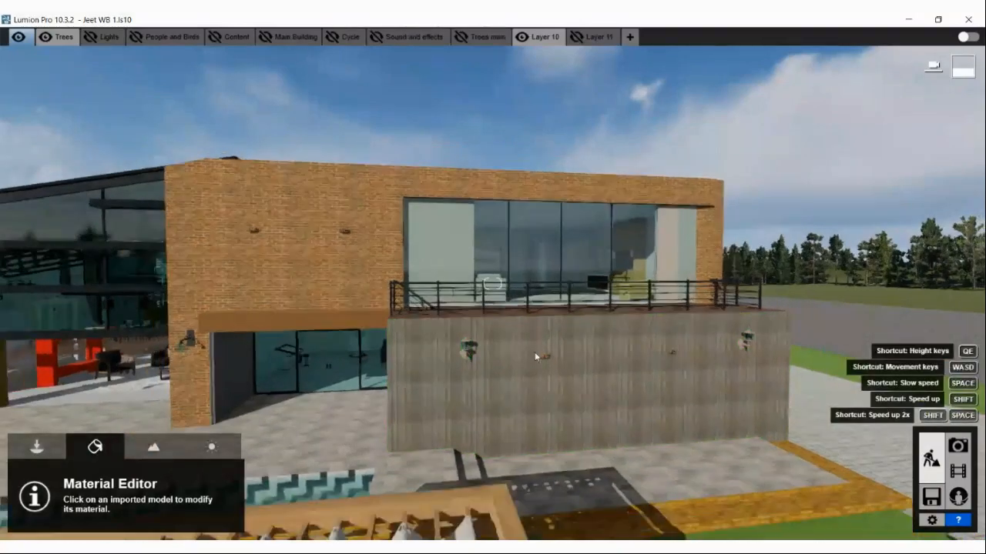
# - Select the large front lawn surface of the imported model for material editing
pyautogui.press('s')
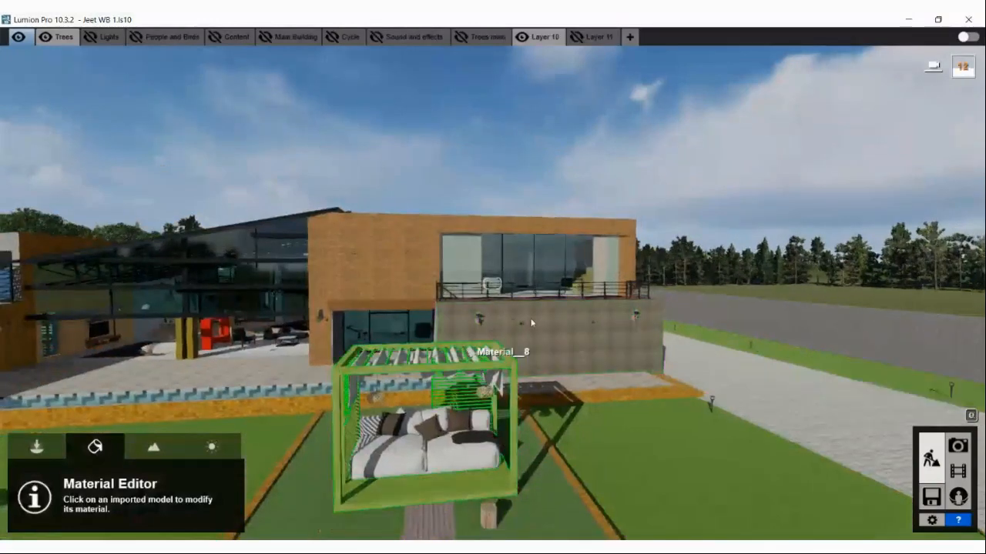
pyautogui.press('s')
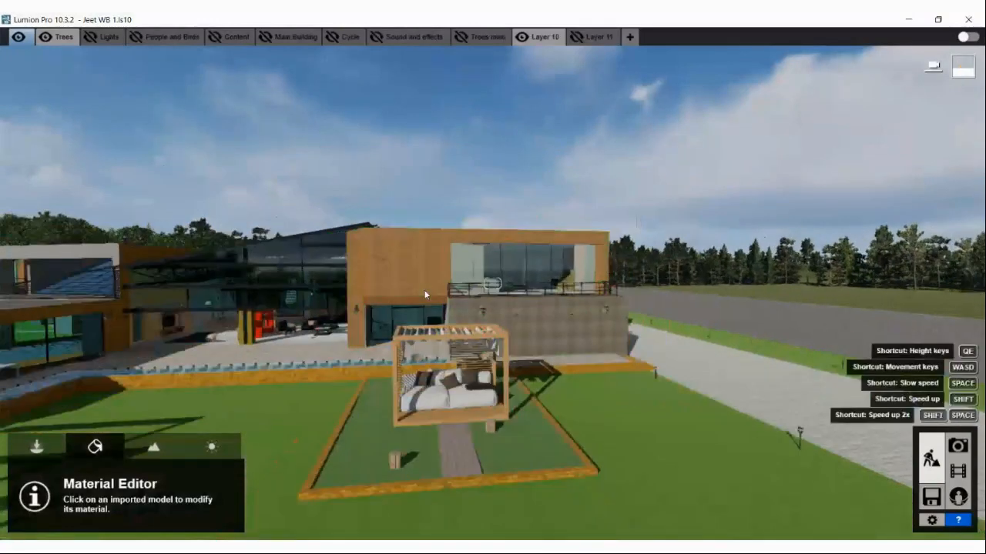
pyautogui.press('s')
pyautogui.moveTo(425, 294); pyautogui.dragTo(472, 237, button='right')
pyautogui.press('s')
pyautogui.press('s')
pyautogui.press('s')
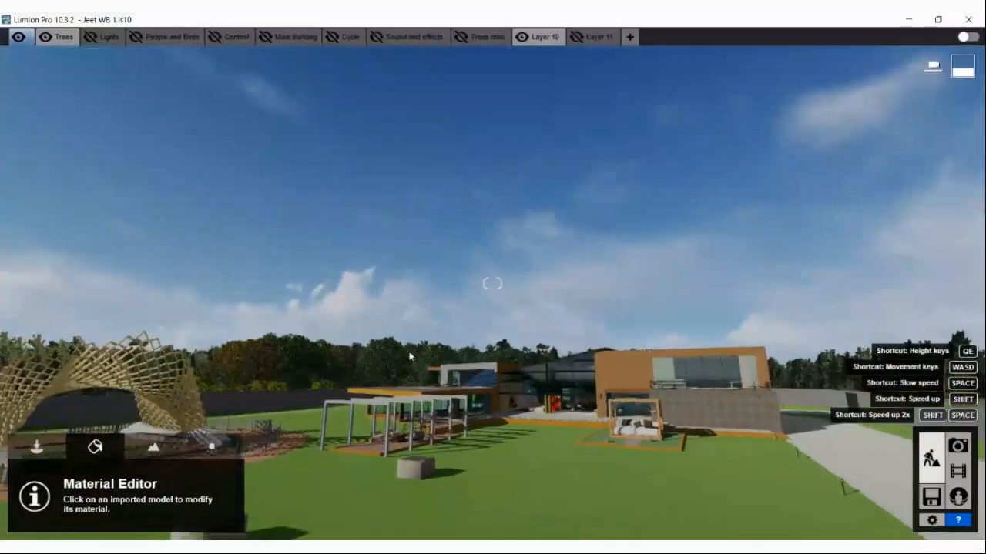
pyautogui.click(493, 488)
pyautogui.click(493, 490)
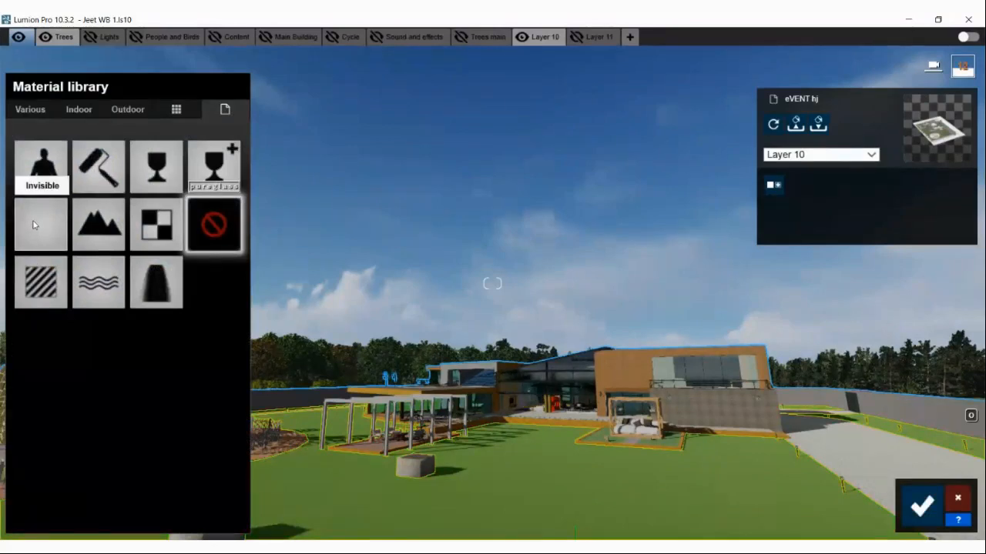
# - Browse the Various, Indoor and Outdoor categories of the material library
pyautogui.click(29, 109)
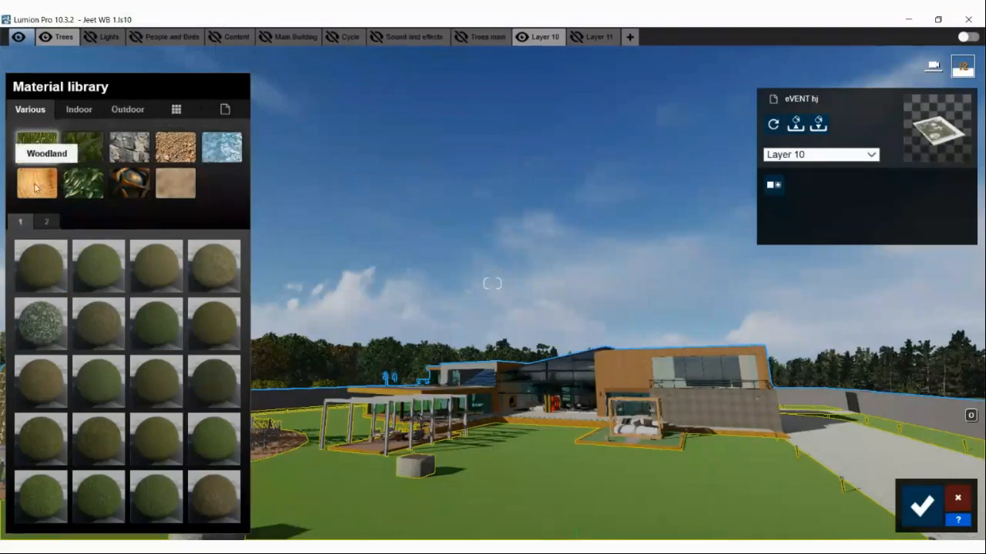
pyautogui.click(81, 112)
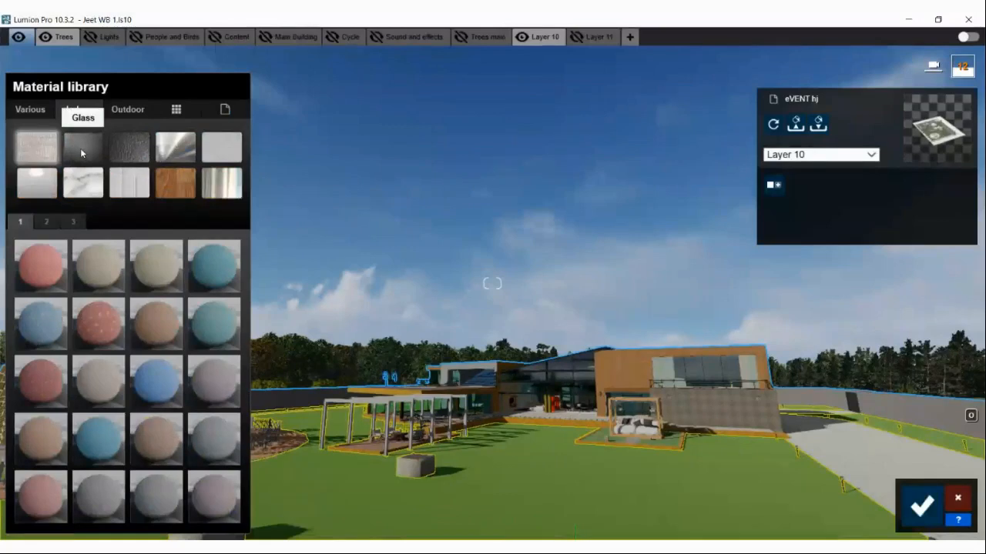
pyautogui.click(130, 110)
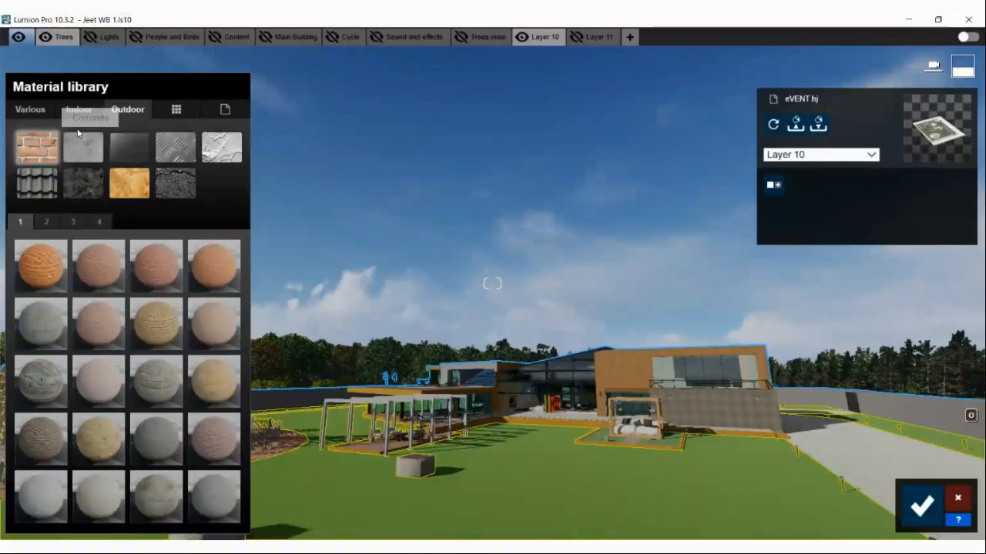
pyautogui.click(31, 110)
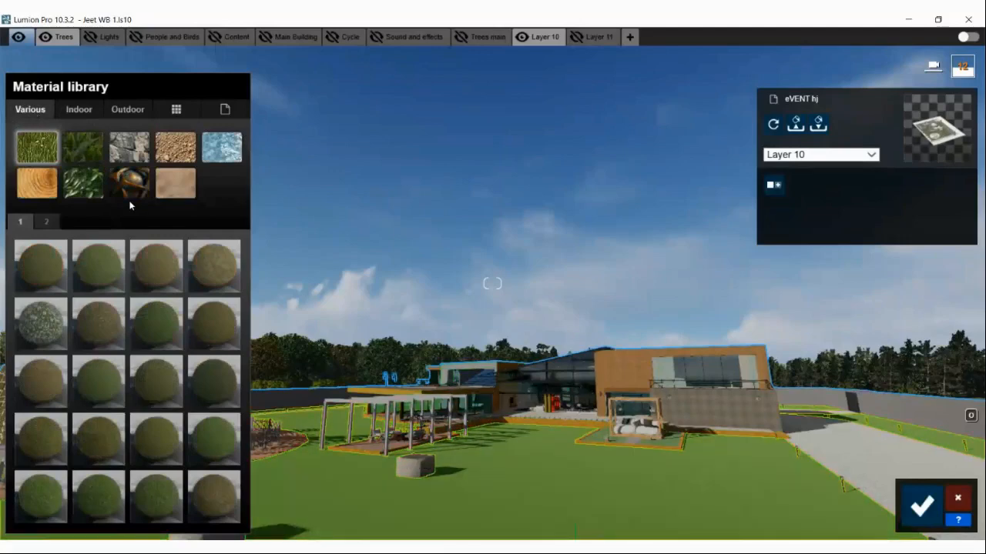
# - Apply the Checkerboard Grass 01 material from the Various category's 3D grass set to the front lawn
pyautogui.moveTo(461, 387); pyautogui.dragTo(464, 383, button='right')
pyautogui.press('w')
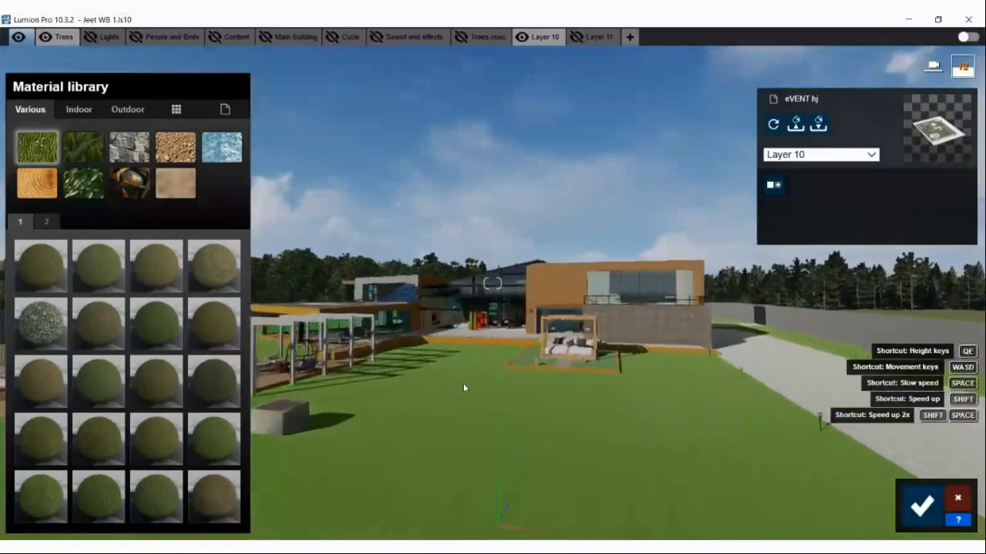
pyautogui.press('w')
pyautogui.moveTo(466, 339); pyautogui.dragTo(453, 229, button='right')
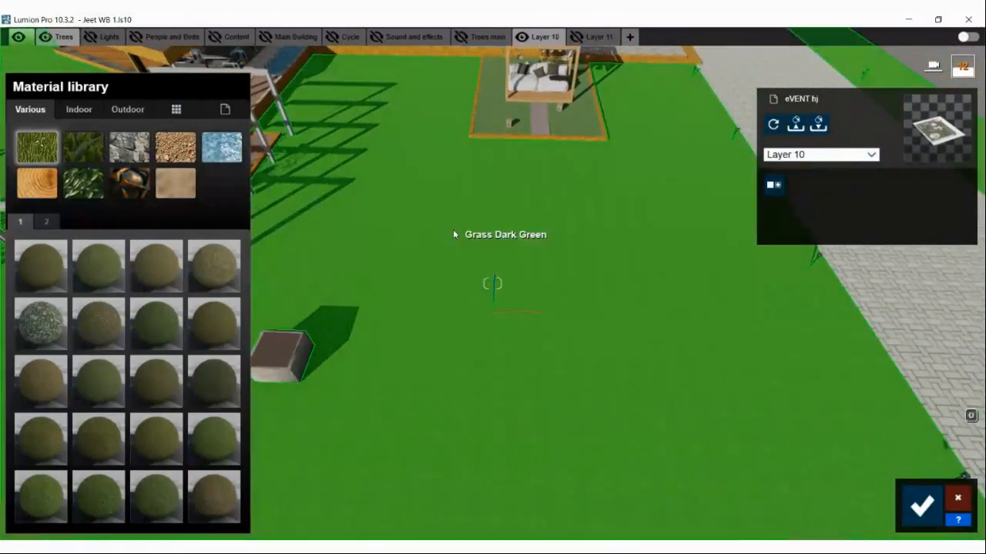
pyautogui.click(98, 150)
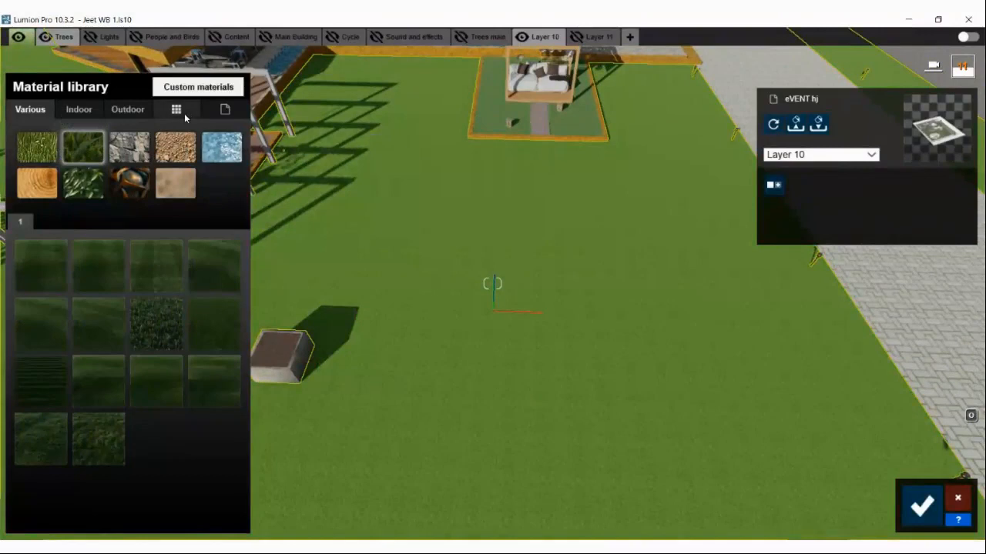
pyautogui.click(437, 348)
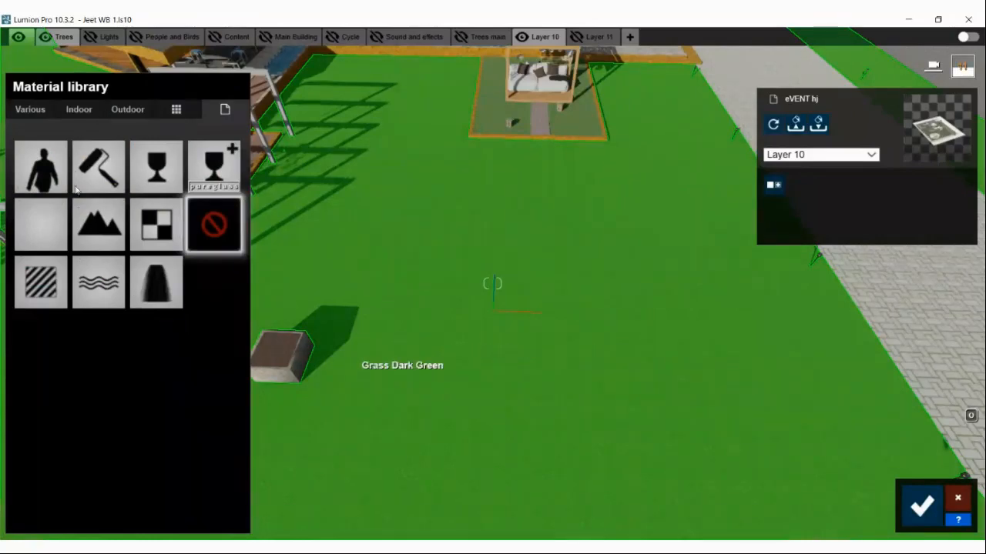
pyautogui.click(35, 111)
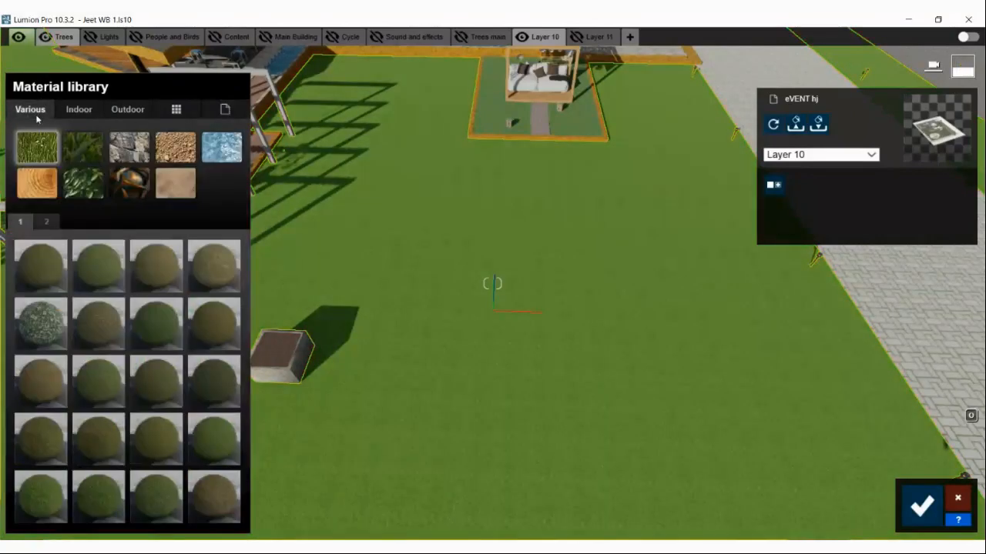
pyautogui.click(80, 152)
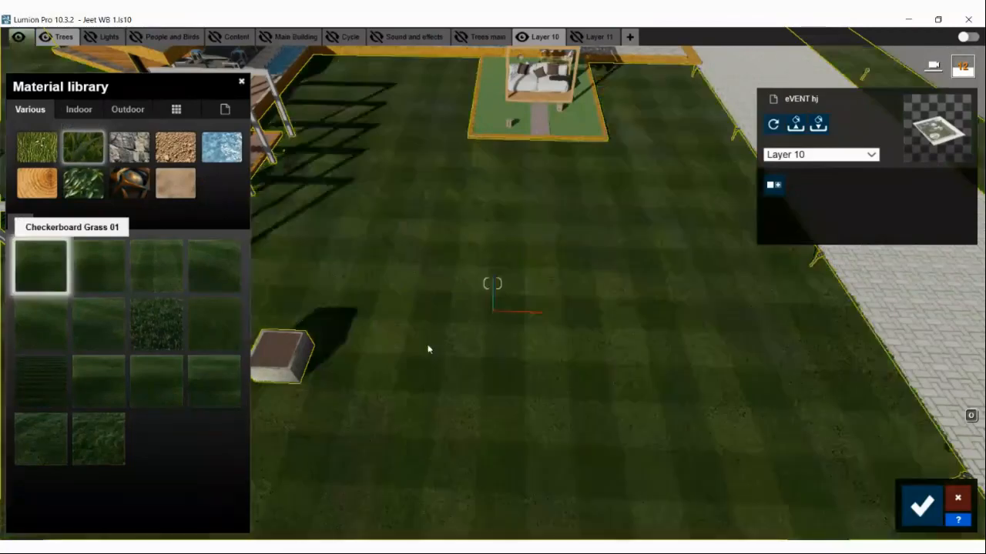
pyautogui.press('w')
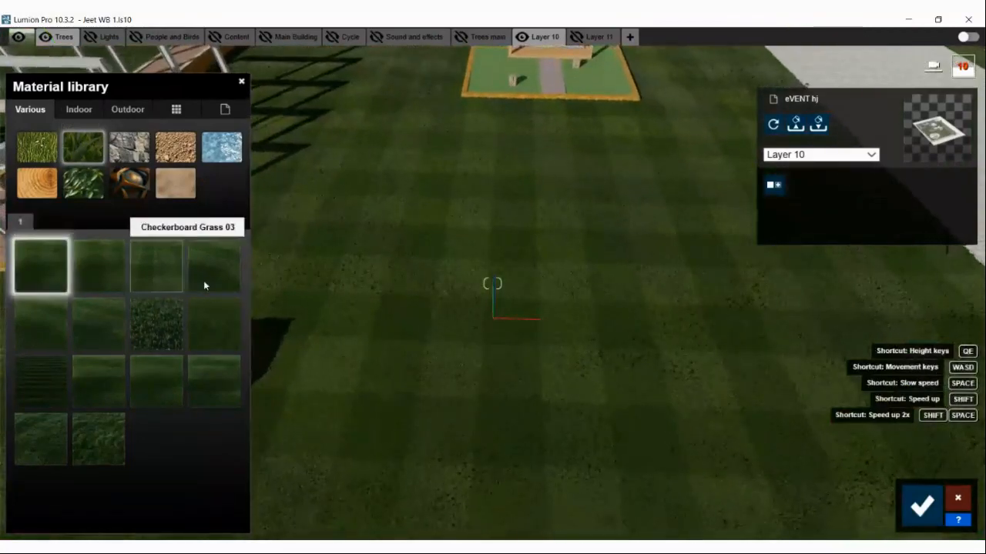
# - Try the Clean Cut Grass variants and Row Grass 02 on the front lawn
pyautogui.click(205, 286)
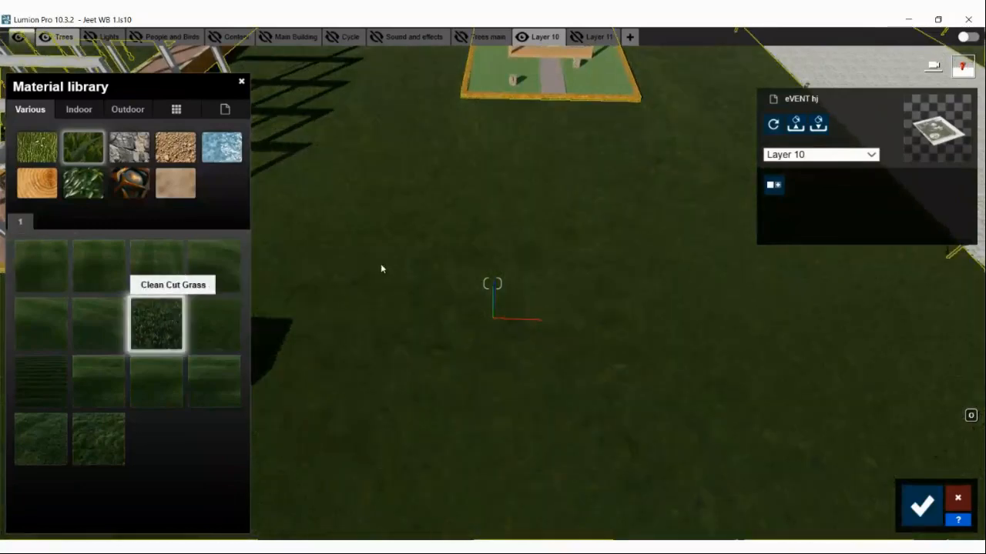
pyautogui.press('s')
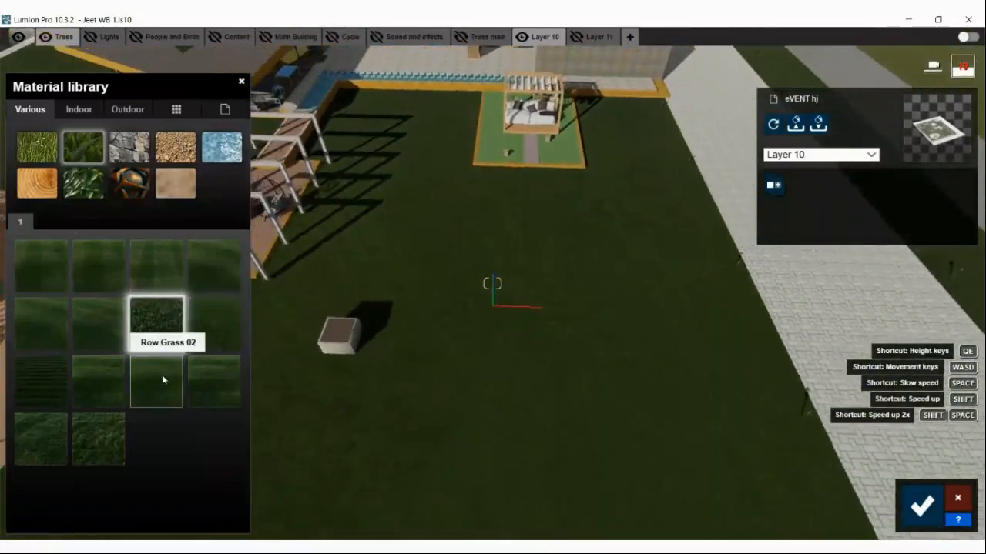
pyautogui.click(159, 379)
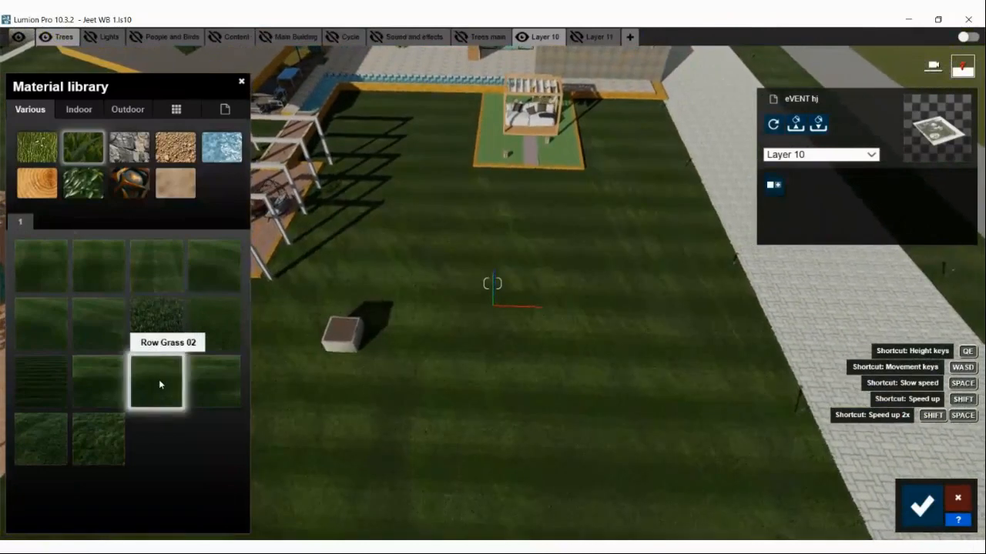
pyautogui.click(210, 339)
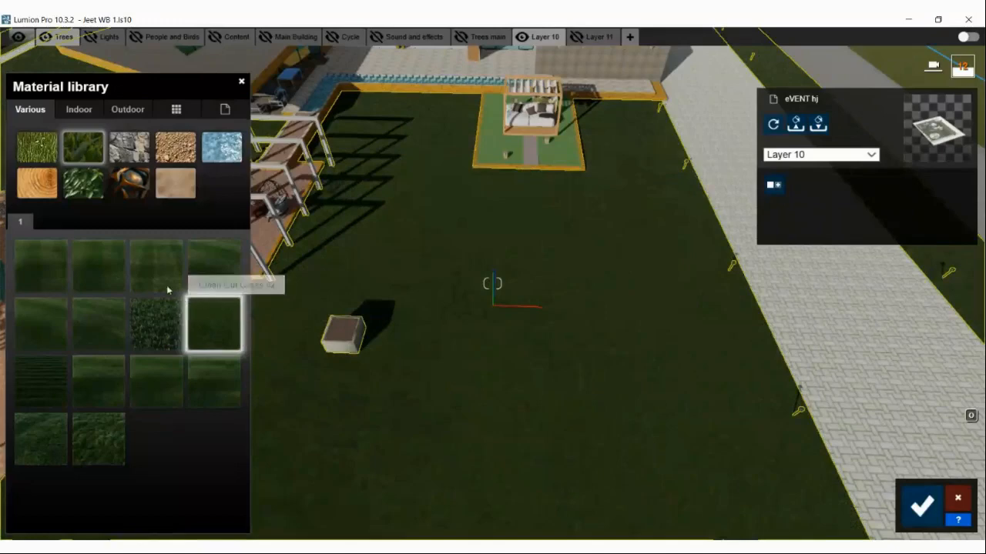
# - Apply the Checkerboard Grass 03 material to the front lawn and check it from close up and farther away
pyautogui.press('w')
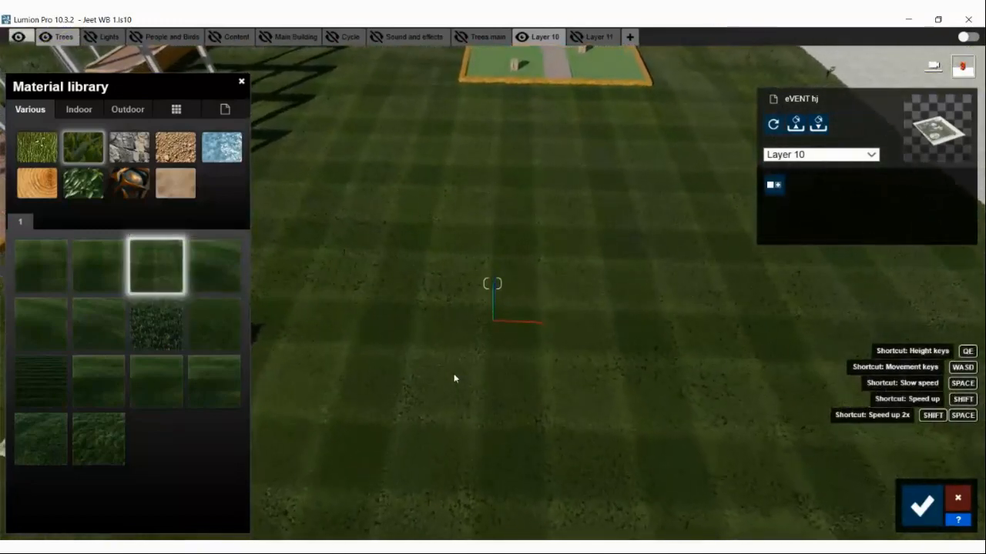
pyautogui.press('w')
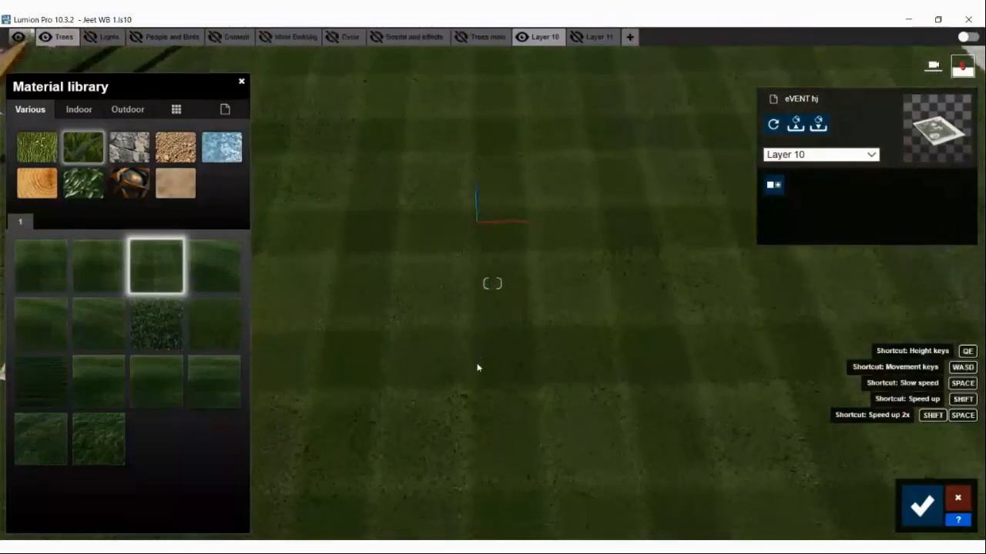
pyautogui.press('s')
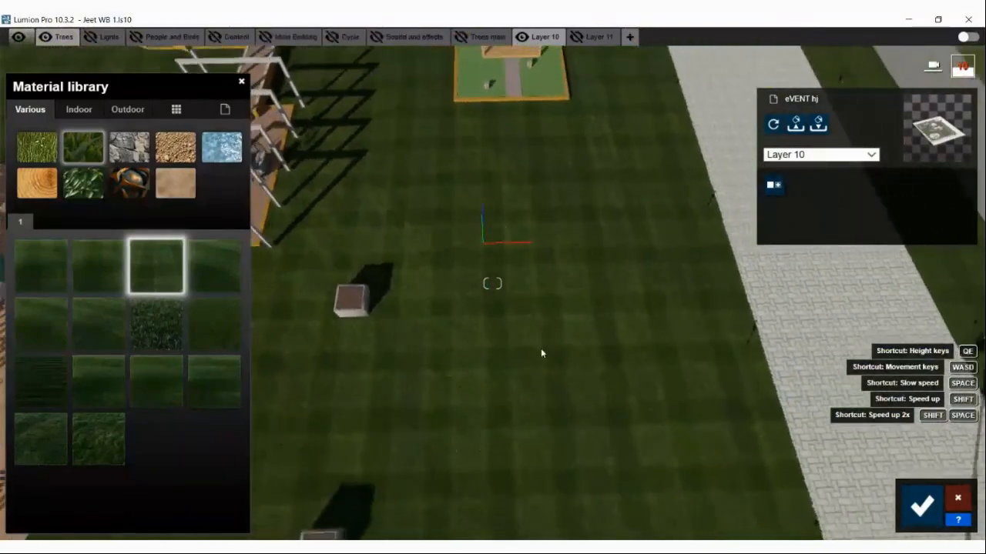
pyautogui.press('a')
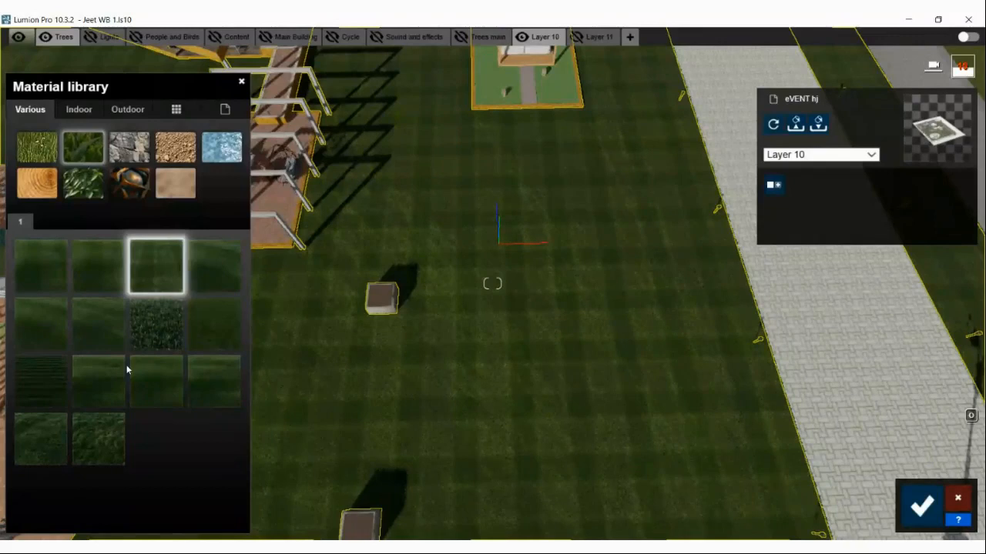
# - Try Row Grass 01 on the front lawn, and apply the Clean Cut Grass 02 material in its place
pyautogui.click(87, 401)
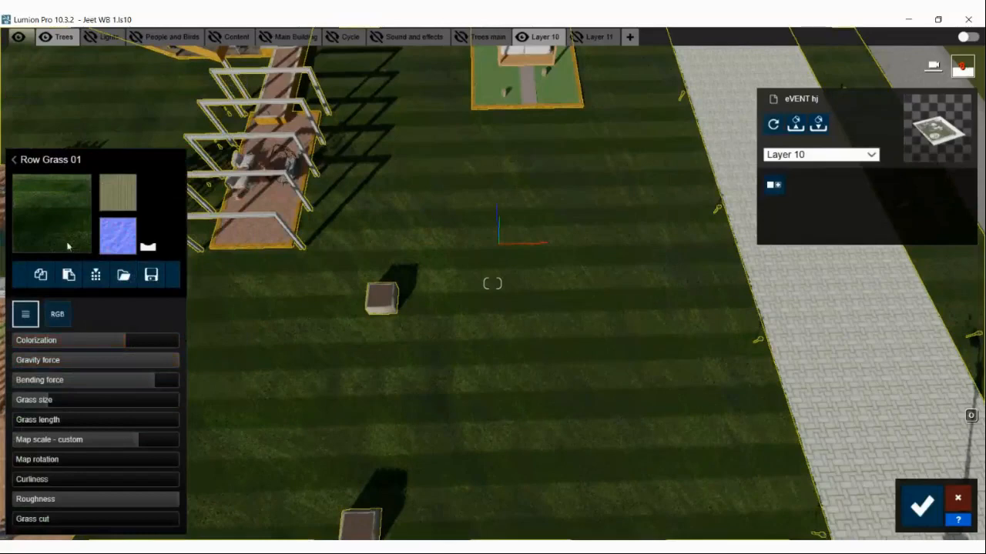
pyautogui.click(67, 218)
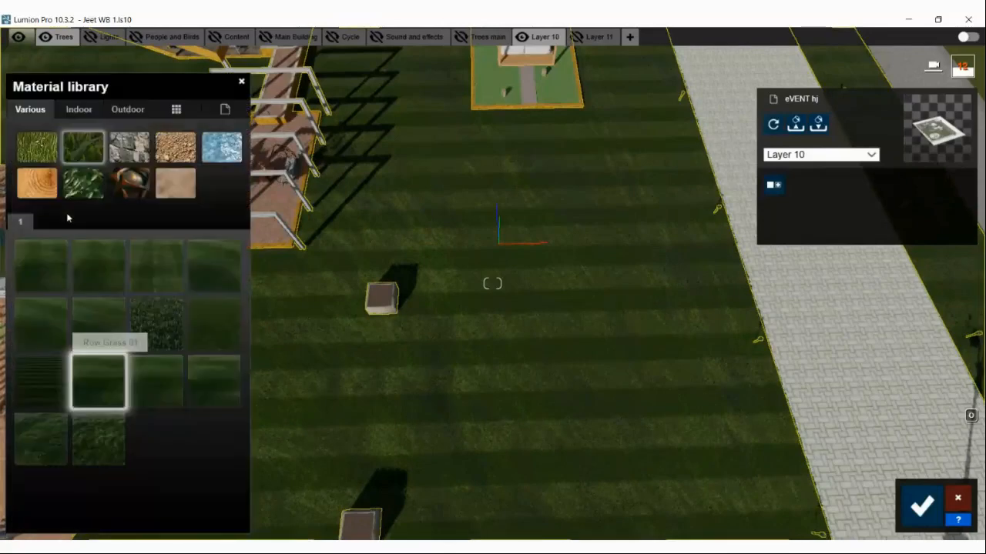
pyautogui.click(219, 332)
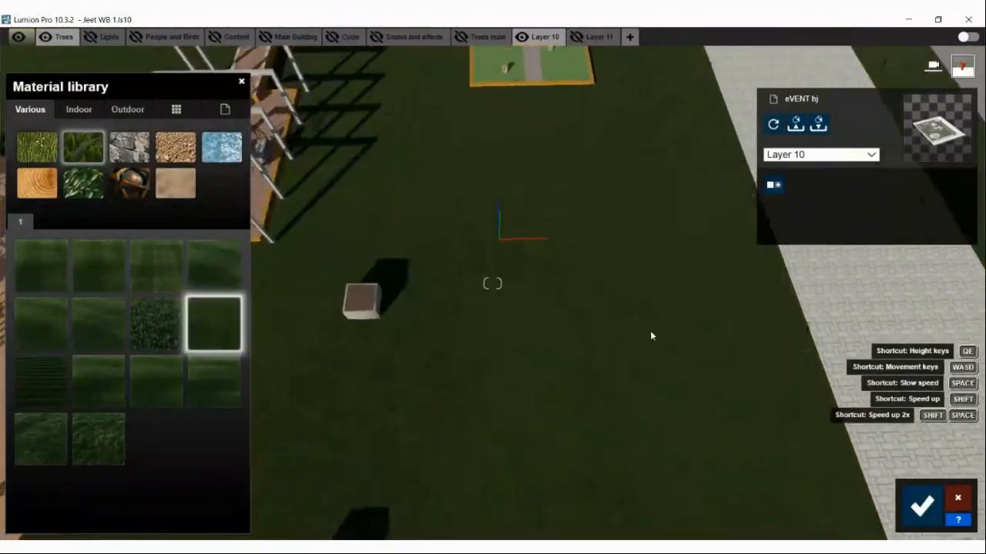
pyautogui.scroll(2, 648, 327)
pyautogui.moveTo(648, 325); pyautogui.dragTo(648, 325, button='right')
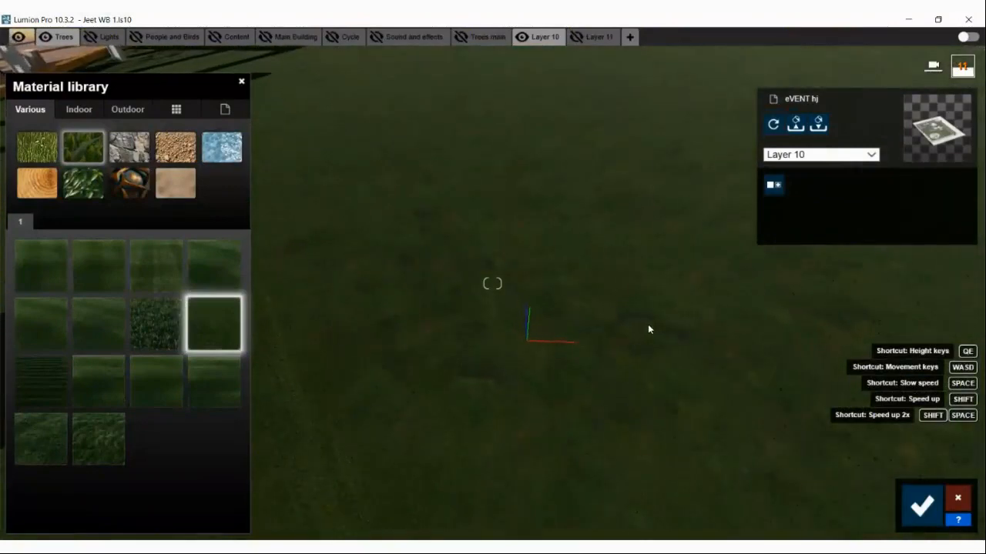
# - Increase the gravity force, bending force and grass length of the lawn's Clean Cut Grass 02 material
pyautogui.click(215, 335)
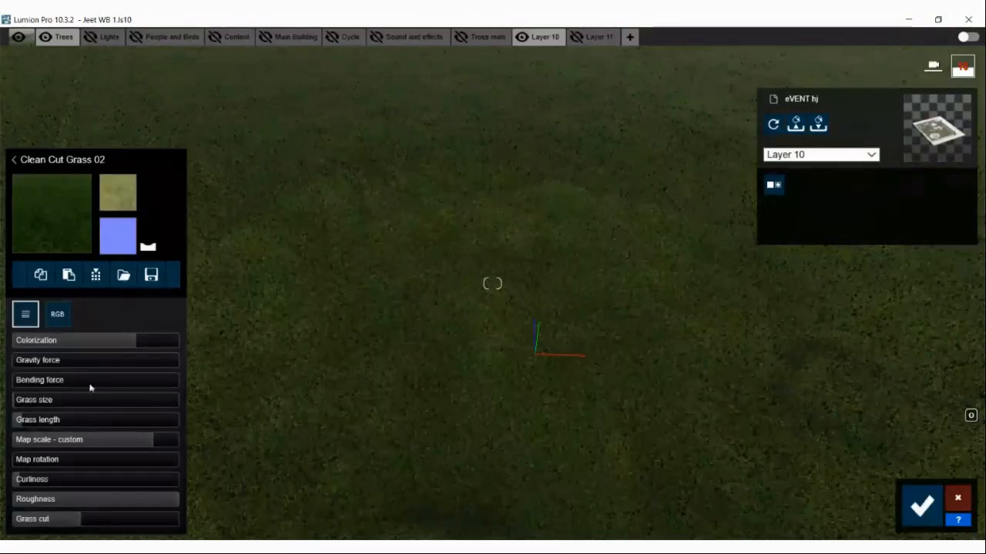
pyautogui.click(44, 361)
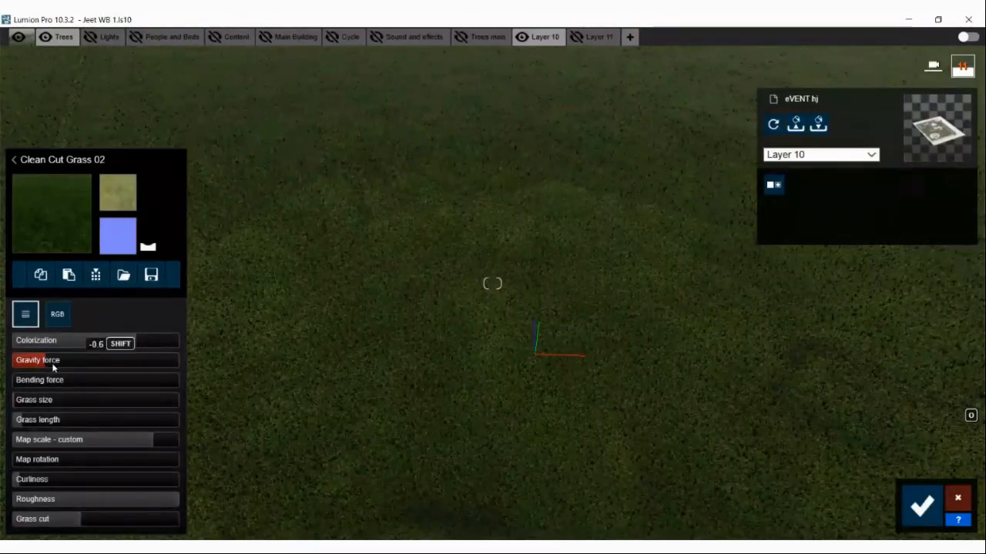
pyautogui.scroll(4, 487, 305)
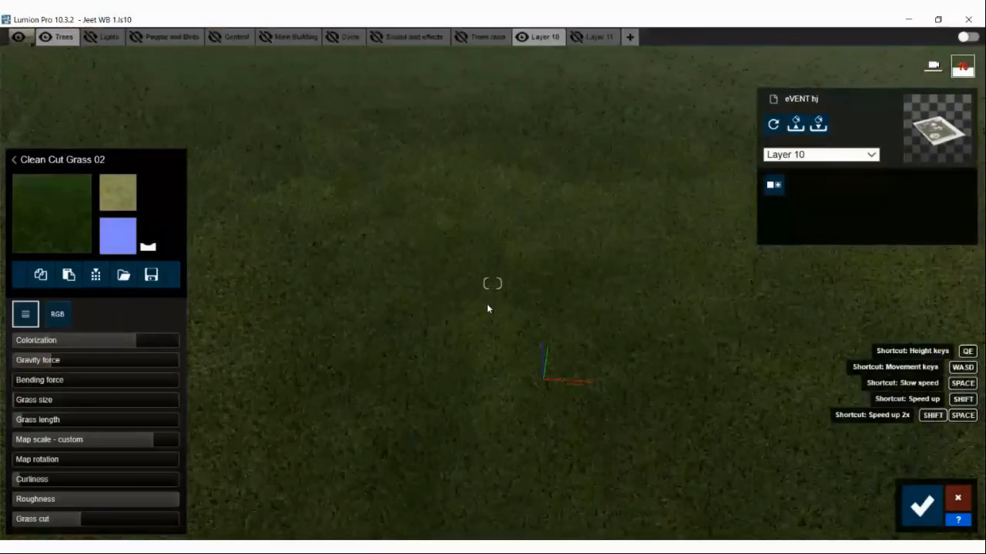
pyautogui.scroll(3, 486, 304)
pyautogui.moveTo(29, 382); pyautogui.dragTo(64, 385)
pyautogui.moveTo(22, 420); pyautogui.dragTo(83, 422)
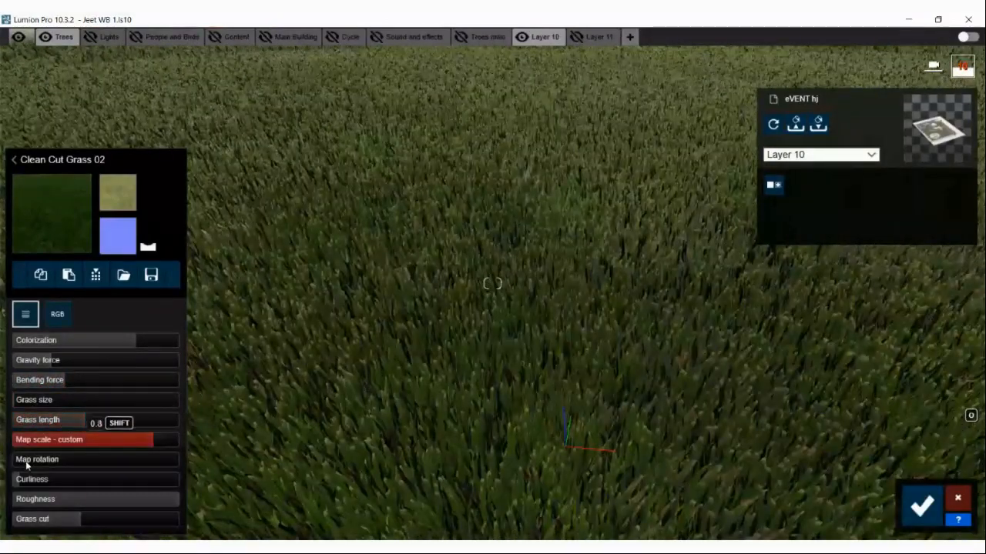
# - Rotate the lawn material's map slightly and set a slightly larger grass size, checking it against the building
pyautogui.moveTo(45, 462); pyautogui.dragTo(33, 459)
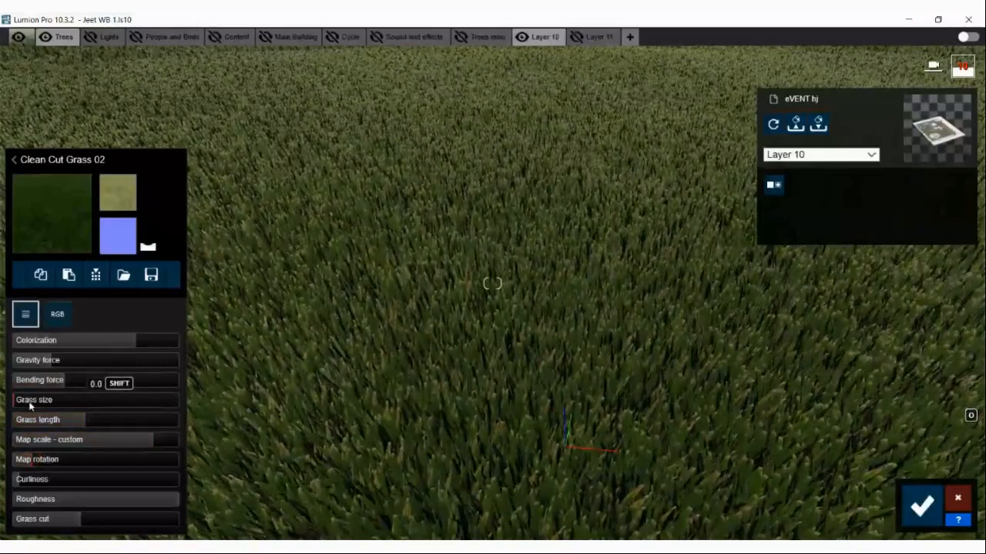
pyautogui.click(24, 401)
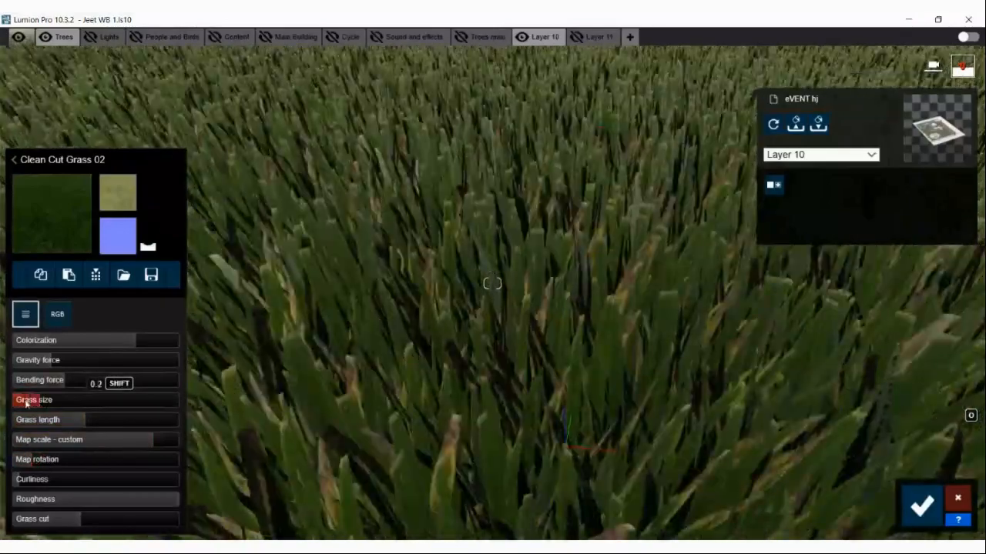
pyautogui.moveTo(25, 404); pyautogui.dragTo(19, 401)
pyautogui.moveTo(334, 330); pyautogui.dragTo(450, 286, button='right')
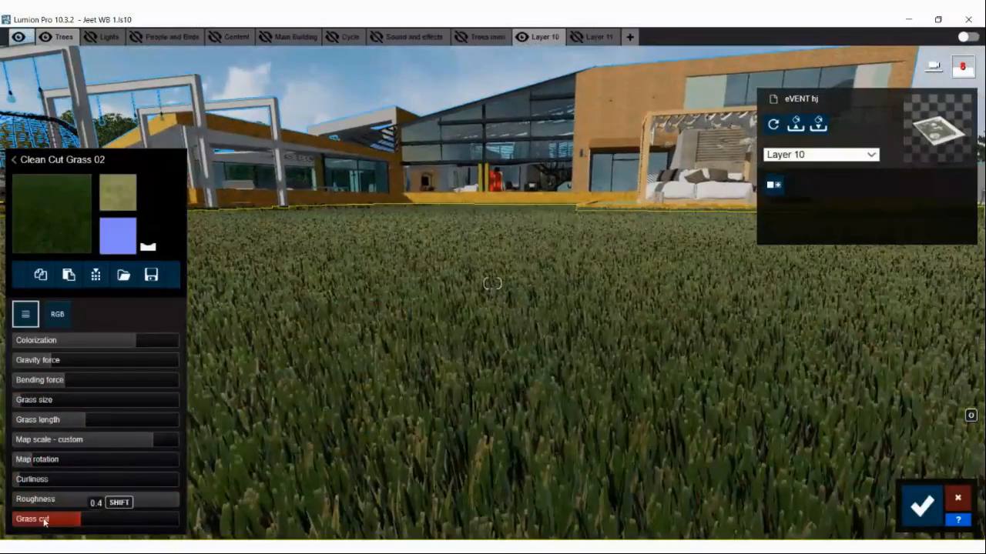
# - Reduce the grass cut of the lawn material, check the lawn around the building and save the material changes
pyautogui.click(96, 525)
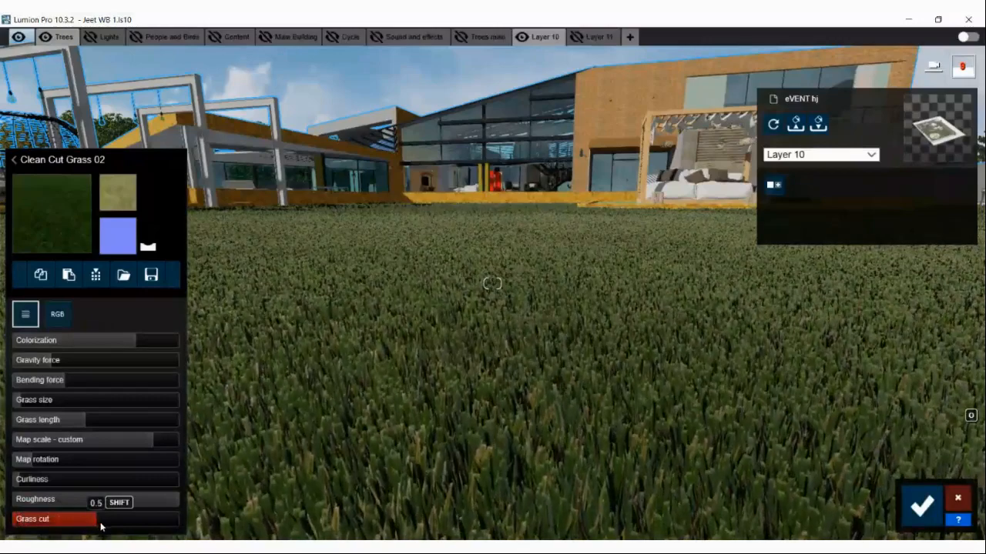
pyautogui.moveTo(113, 527); pyautogui.dragTo(46, 521)
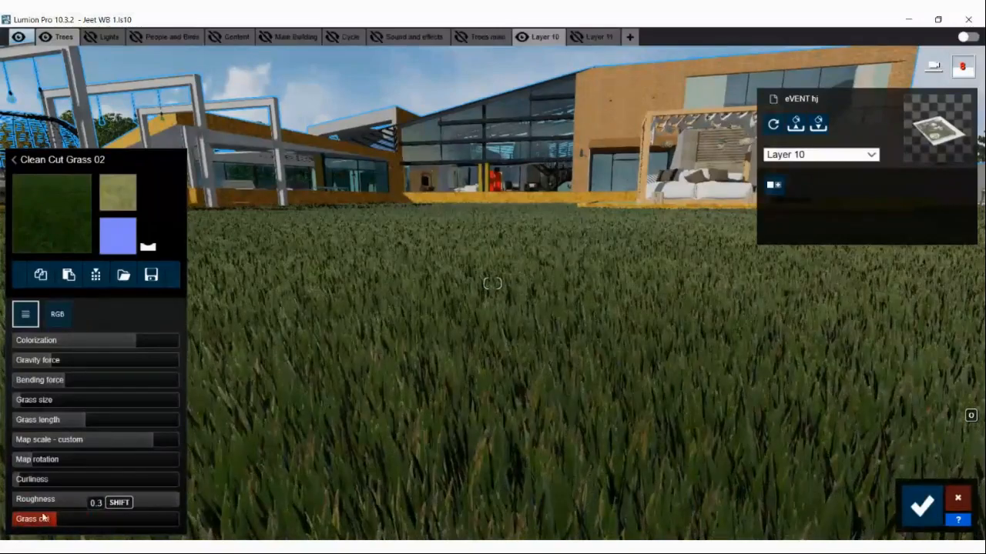
pyautogui.moveTo(401, 316); pyautogui.dragTo(479, 292, button='right')
pyautogui.press('w')
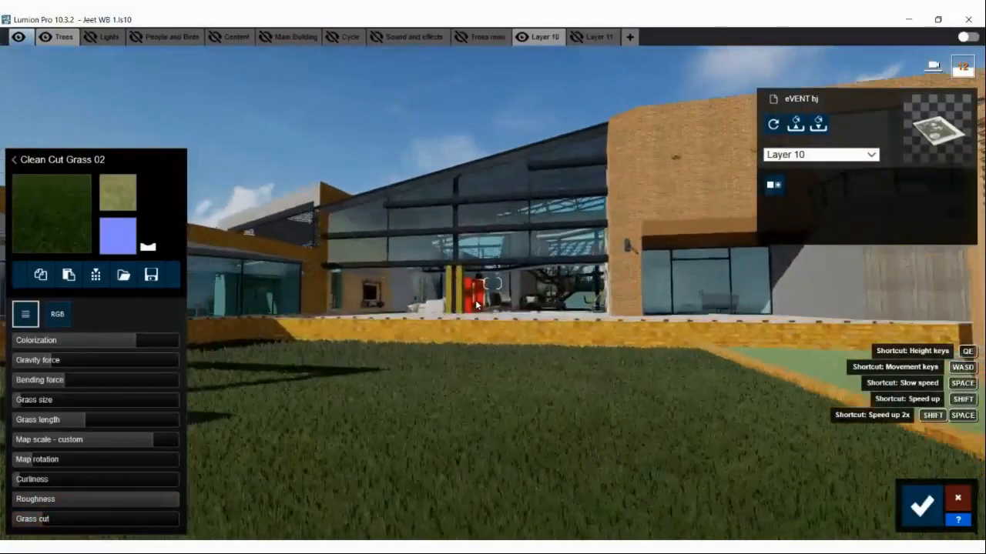
pyautogui.moveTo(477, 306); pyautogui.dragTo(658, 328, button='right')
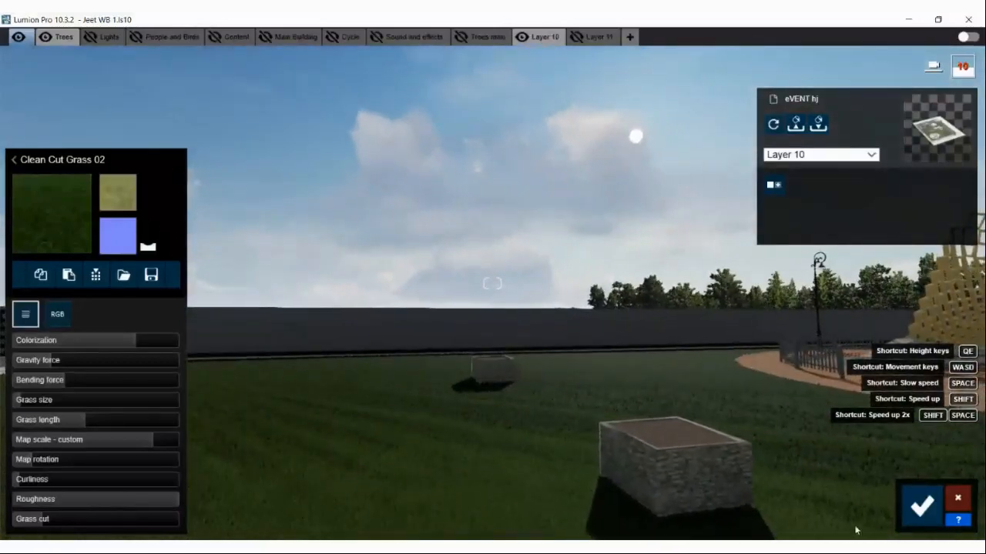
pyautogui.click(922, 505)
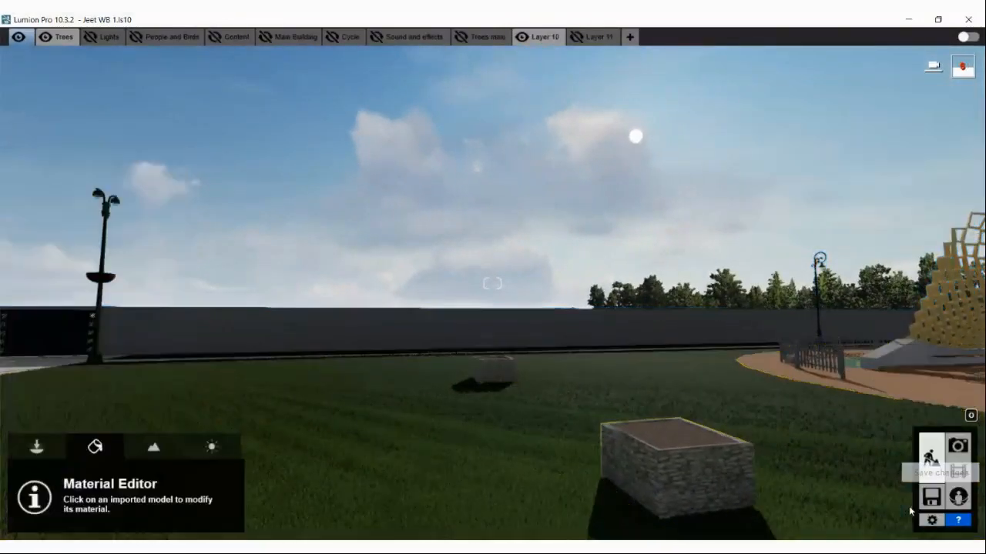
# - Inspect the lawn around the lattice arch and the frame-covered seating area
pyautogui.moveTo(599, 370)
pyautogui.mouseDown(button='right')
pyautogui.moveTo(608, 363)
pyautogui.moveTo(601, 370)
pyautogui.mouseUp(button='right')
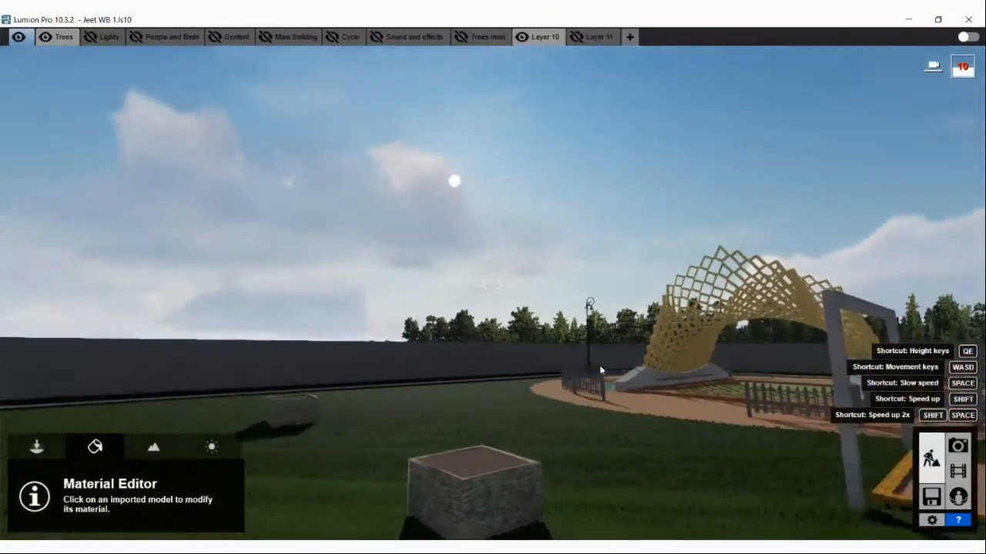
pyautogui.press('w')
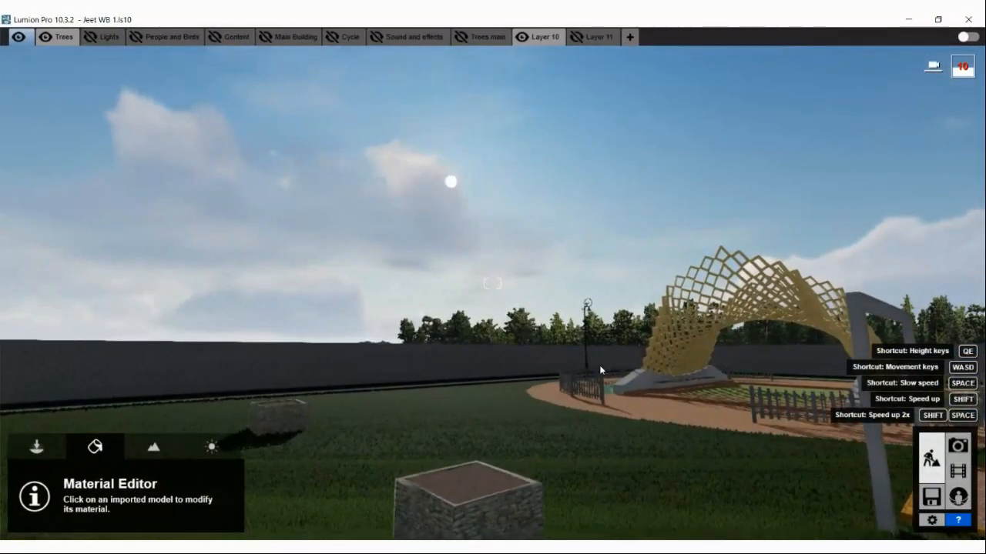
pyautogui.moveTo(649, 385); pyautogui.dragTo(577, 354, button='right')
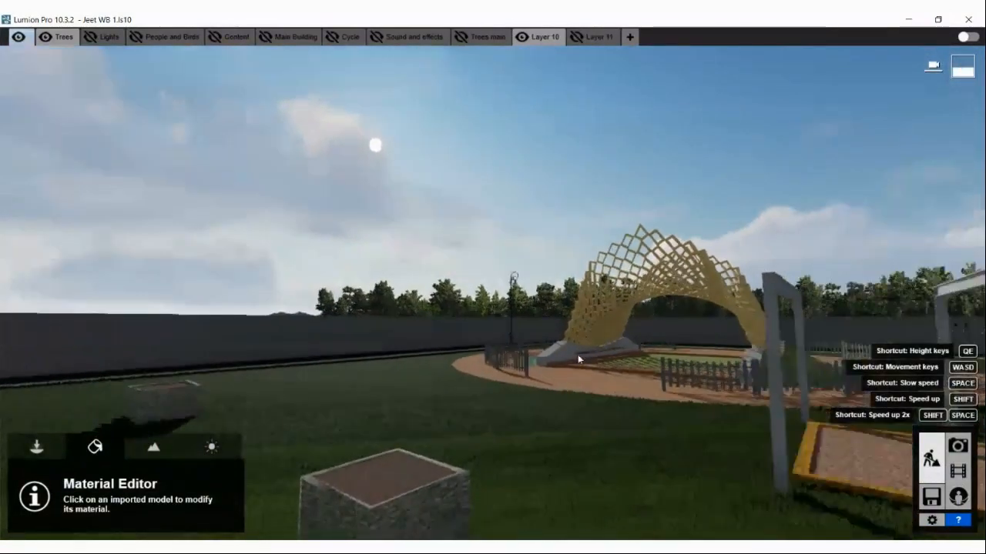
pyautogui.press('w')
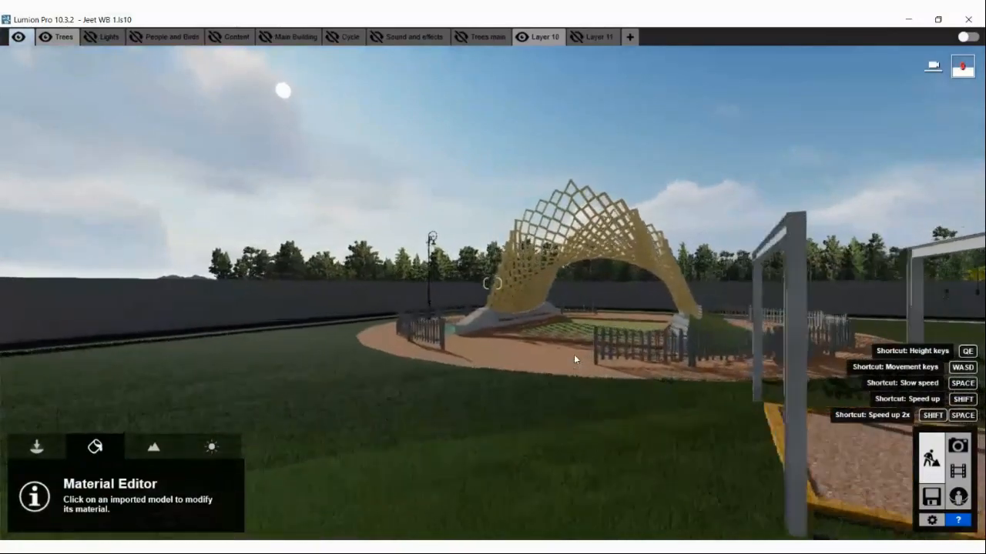
pyautogui.press('w')
pyautogui.moveTo(561, 353); pyautogui.dragTo(451, 354, button='right')
pyautogui.press('w')
pyautogui.press('w')
pyautogui.press('s')
pyautogui.press('s')
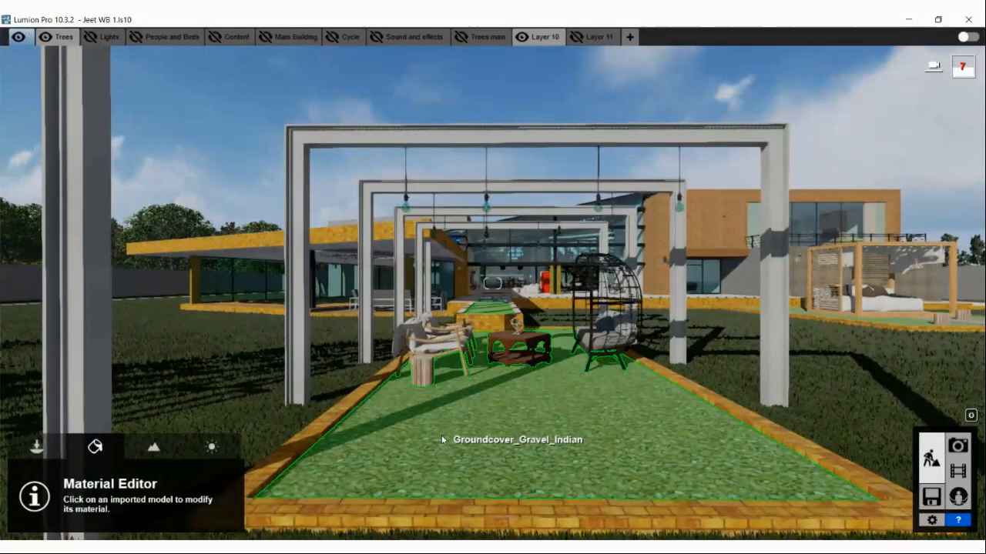
# - Apply the Evermotion Cobblestone 004 2048 material from the Outdoor stone category to the gravel floor of the seating area
pyautogui.click(441, 435)
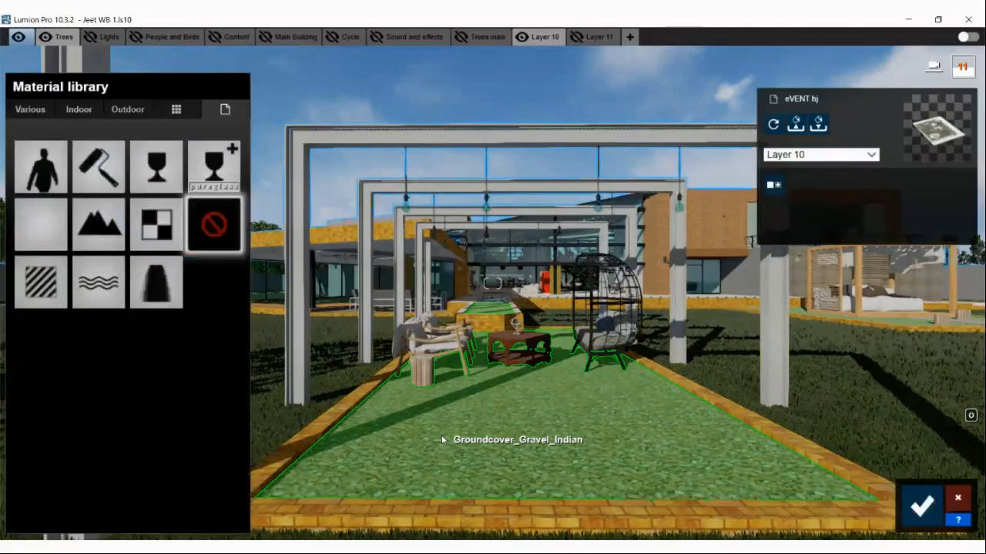
pyautogui.click(119, 111)
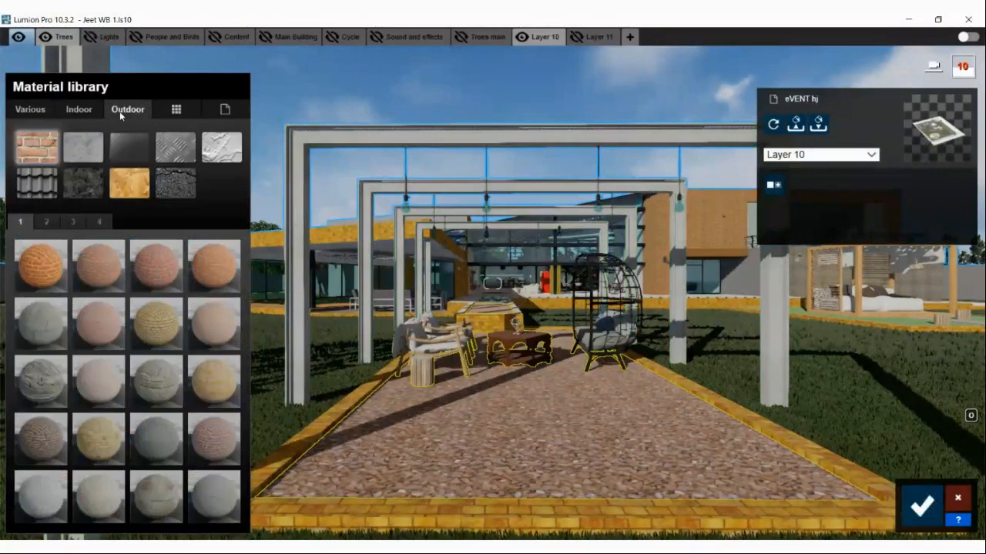
pyautogui.click(84, 184)
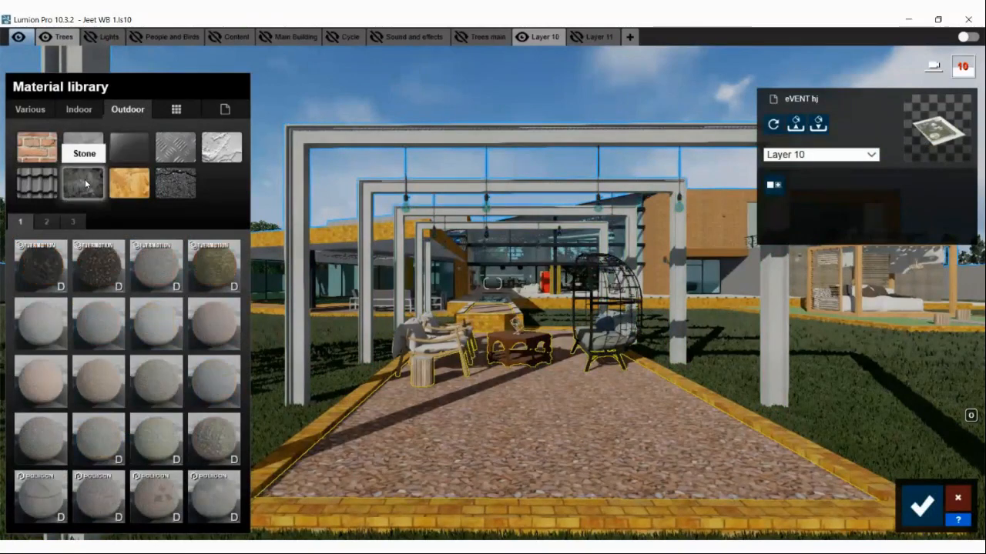
pyautogui.click(212, 285)
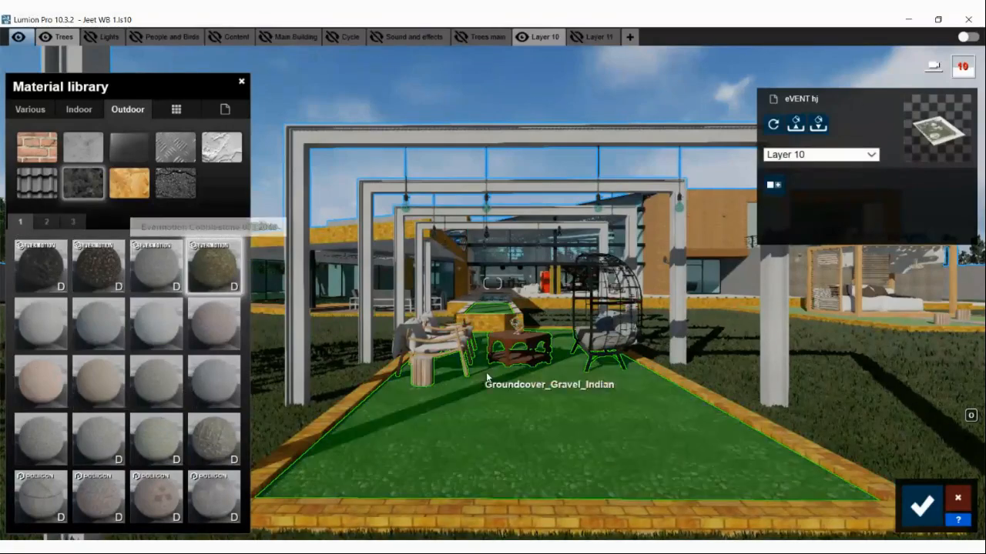
pyautogui.press('w')
pyautogui.press('w')
pyautogui.press('e')
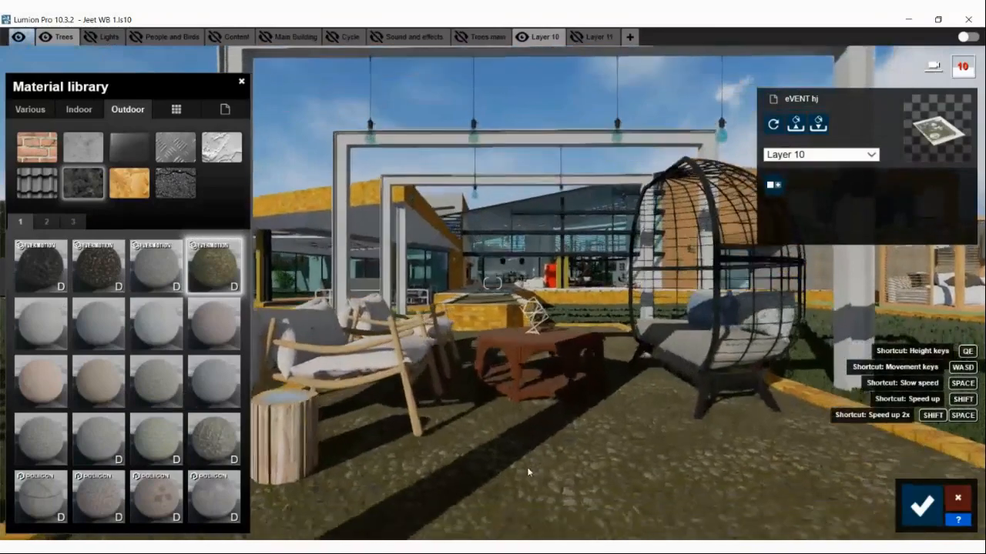
pyautogui.press('e')
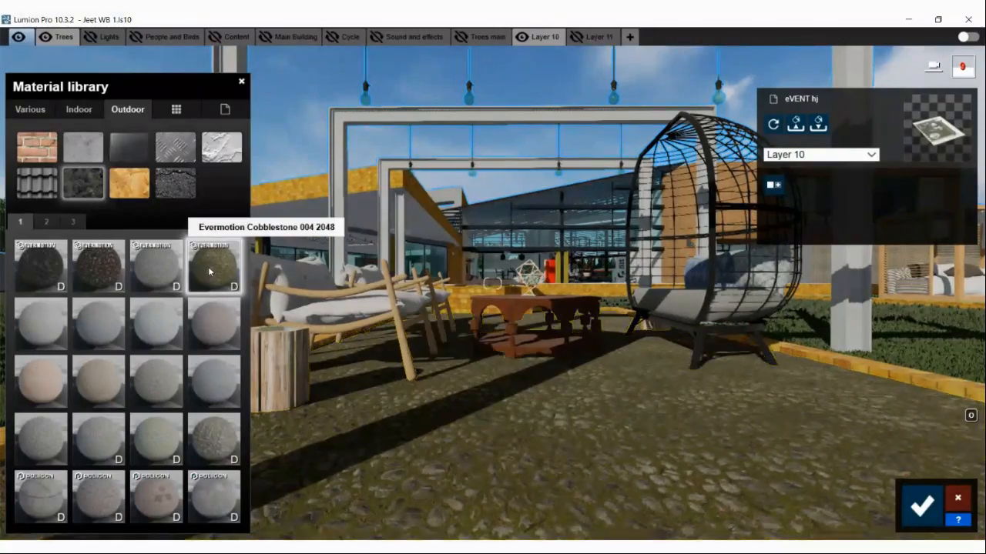
# - Increase the relief of the seating area's cobblestone, slightly lower its displacement and save the material changes
pyautogui.click(209, 271)
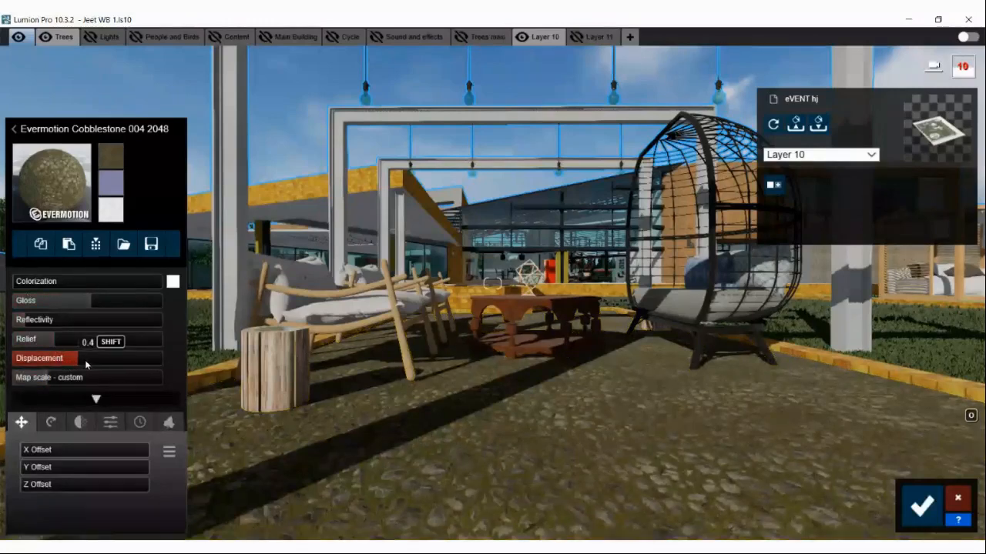
pyautogui.moveTo(85, 360); pyautogui.dragTo(90, 360)
pyautogui.moveTo(537, 292); pyautogui.dragTo(550, 342, button='right')
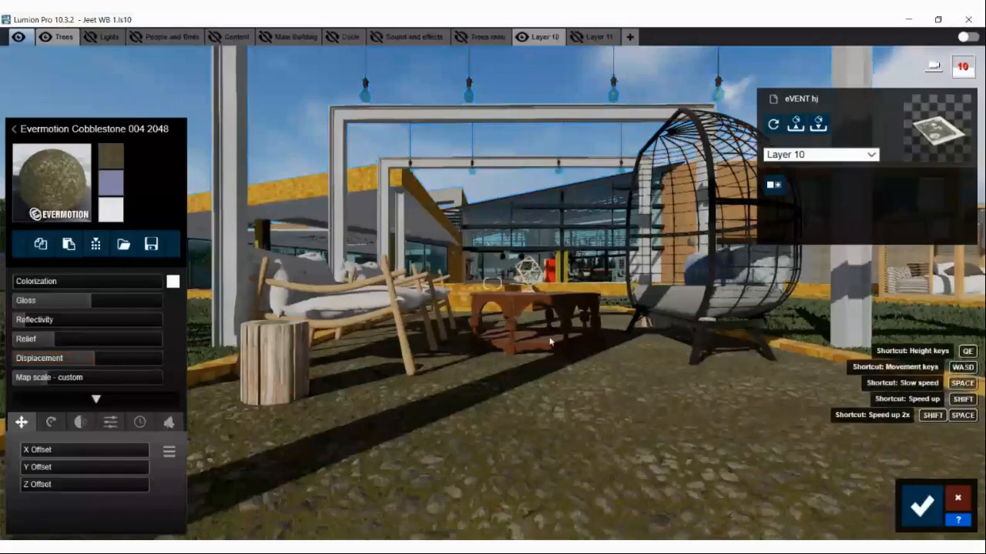
pyautogui.press('w')
pyautogui.press('e')
pyautogui.press('s')
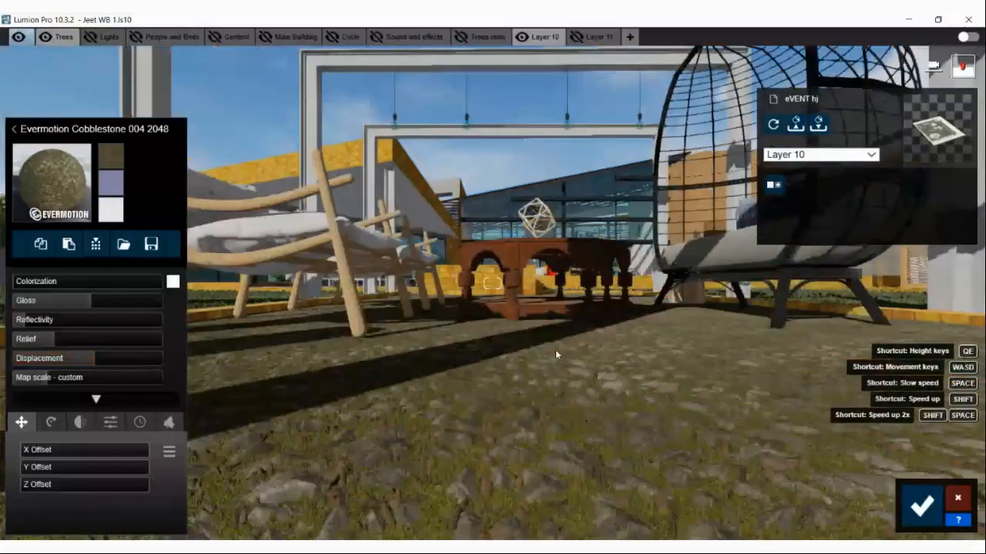
pyautogui.moveTo(94, 359); pyautogui.dragTo(72, 378)
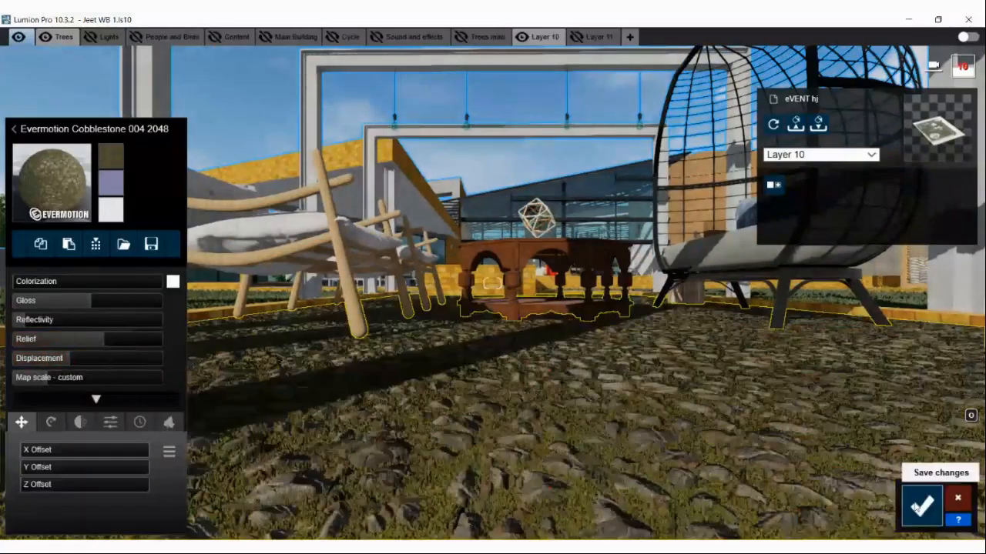
pyautogui.click(921, 506)
# - Open the ivy planting strip beside the grass mound for material editing and show the Soil materials of the Various category
pyautogui.moveTo(810, 464); pyautogui.dragTo(368, 410, button='right')
pyautogui.press('w')
pyautogui.press('w')
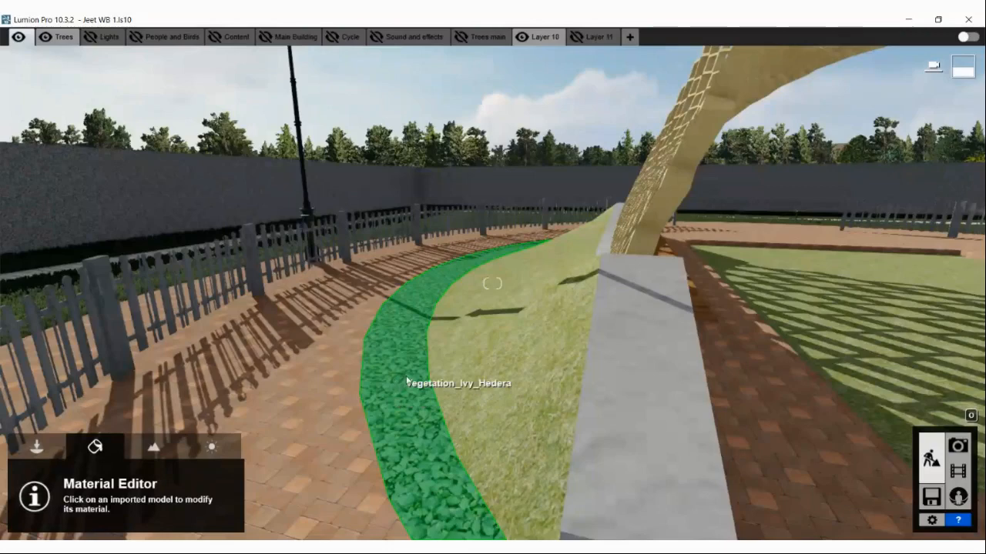
pyautogui.click(406, 377)
pyautogui.press('w')
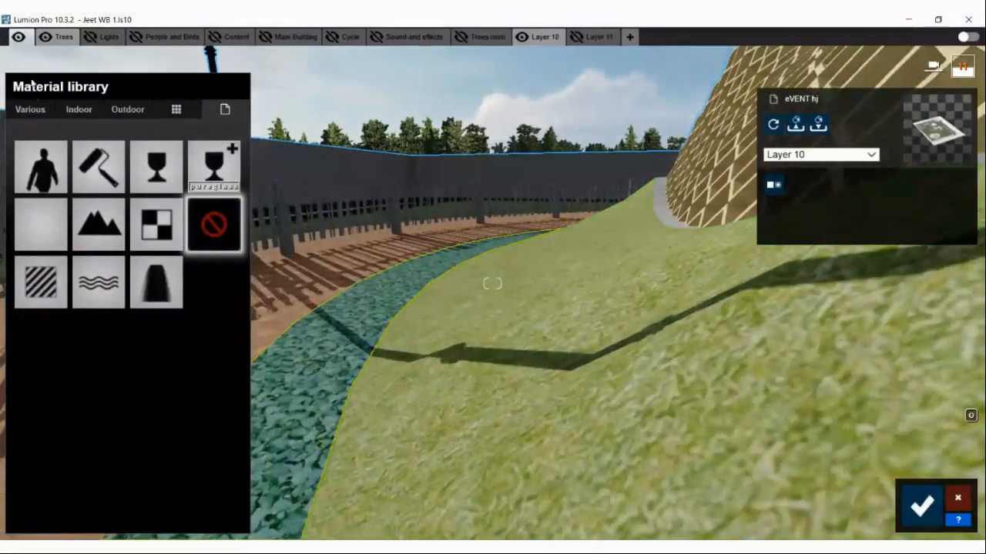
pyautogui.click(31, 109)
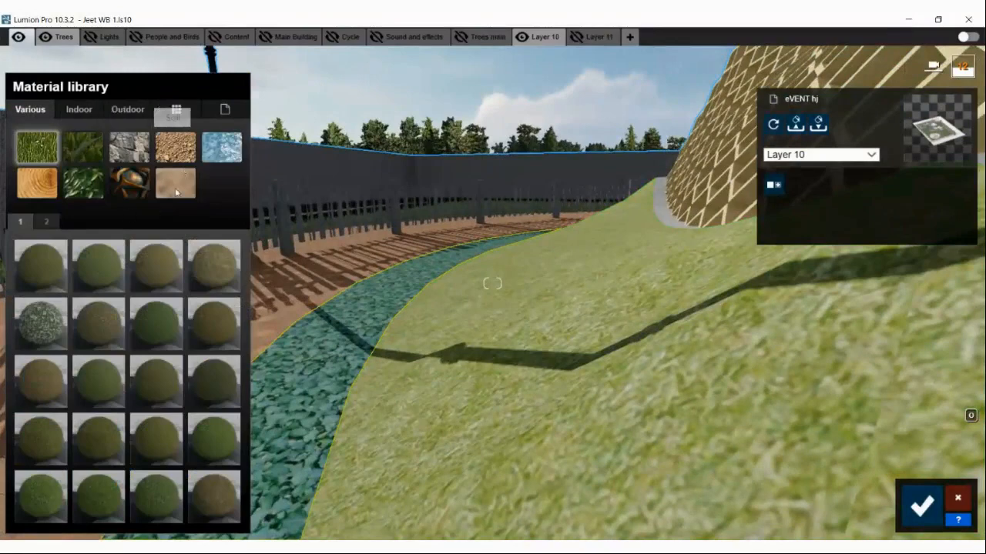
pyautogui.click(168, 150)
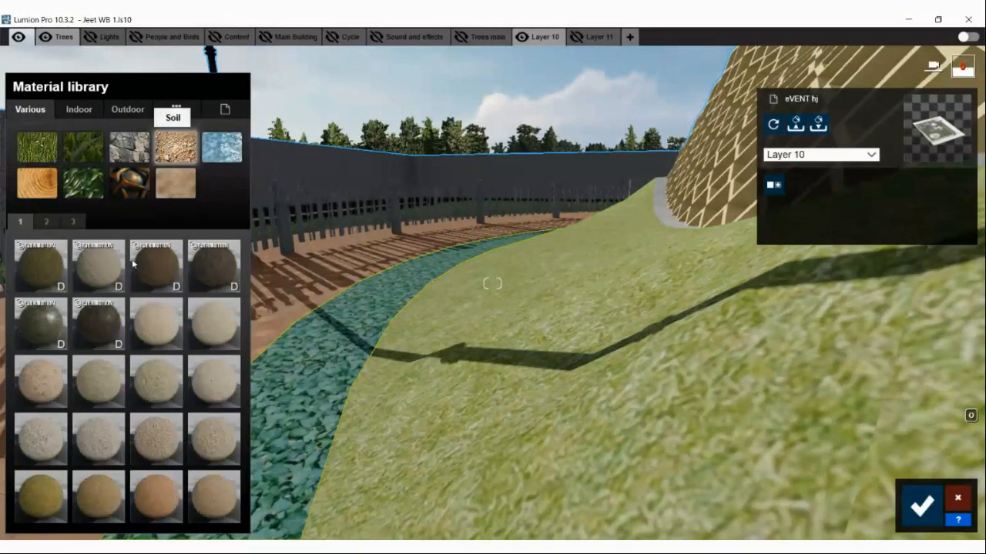
# - Try the Evermotion Sand 001 2048 material on the planting strip and check it up close
pyautogui.moveTo(550, 244)
pyautogui.mouseDown(button='right')
pyautogui.moveTo(514, 247)
pyautogui.moveTo(557, 238)
pyautogui.mouseUp(button='right')
pyautogui.press('w')
pyautogui.press('w')
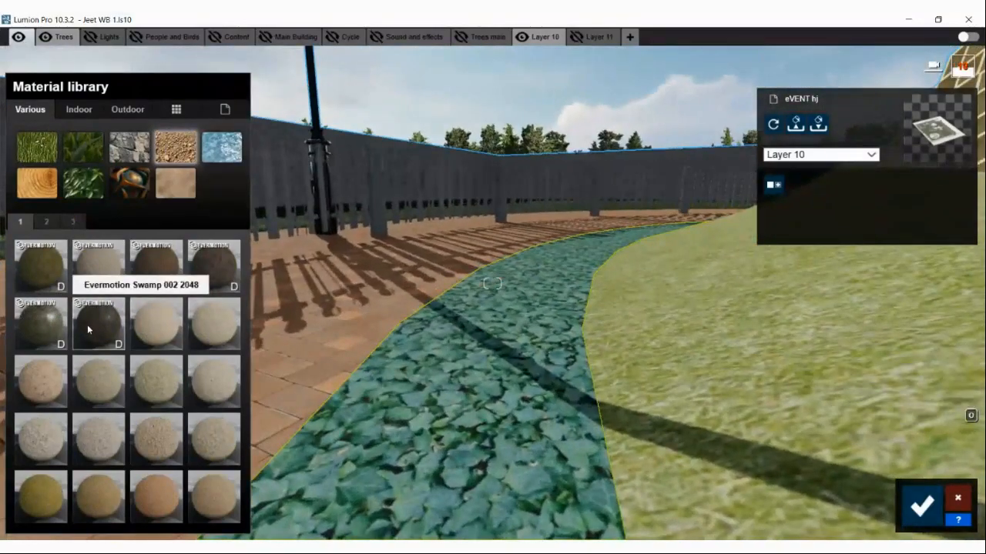
pyautogui.click(100, 269)
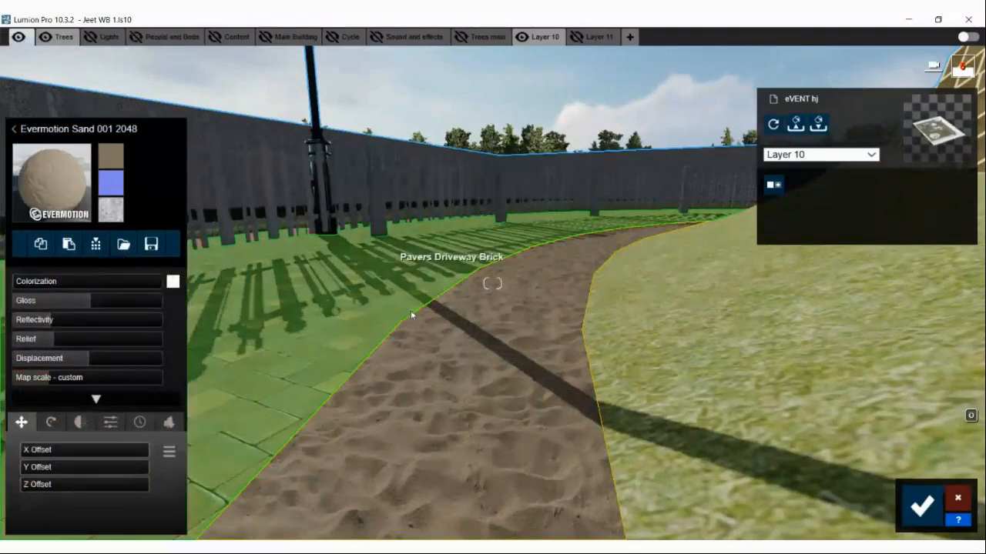
pyautogui.press('e')
pyautogui.moveTo(442, 340); pyautogui.dragTo(443, 341, button='right')
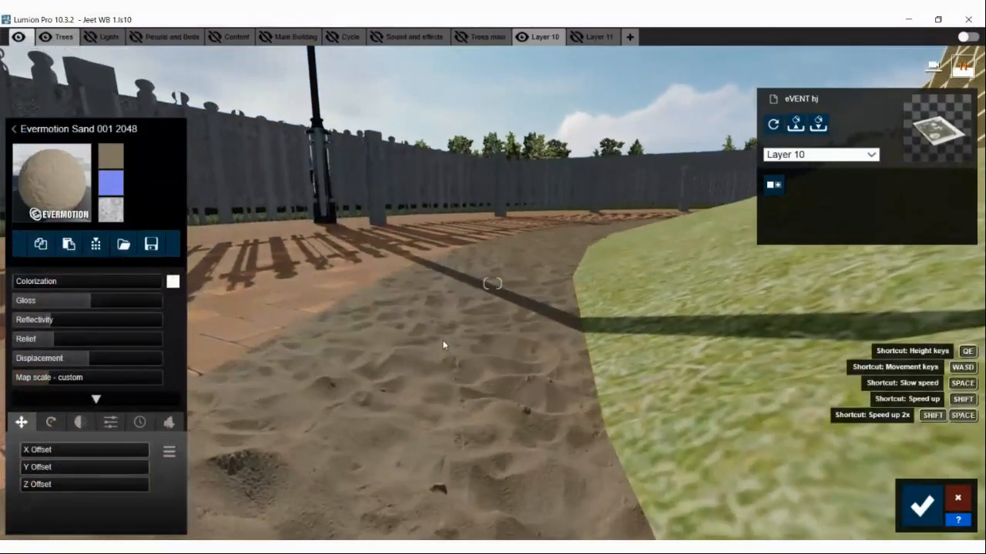
# - Try the Evermotion Soil 002 2048 material on the planting strip in place of the sand
pyautogui.click(49, 176)
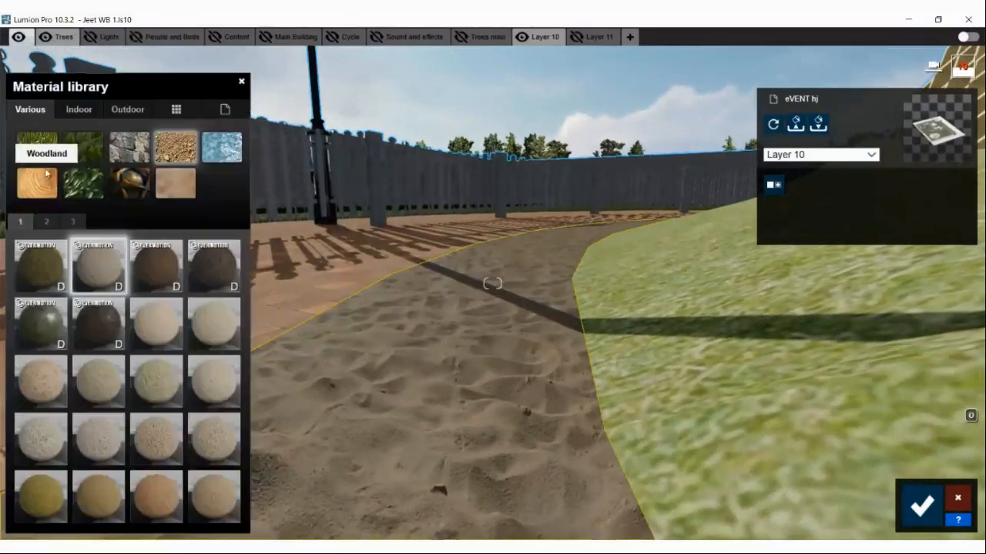
pyautogui.click(209, 270)
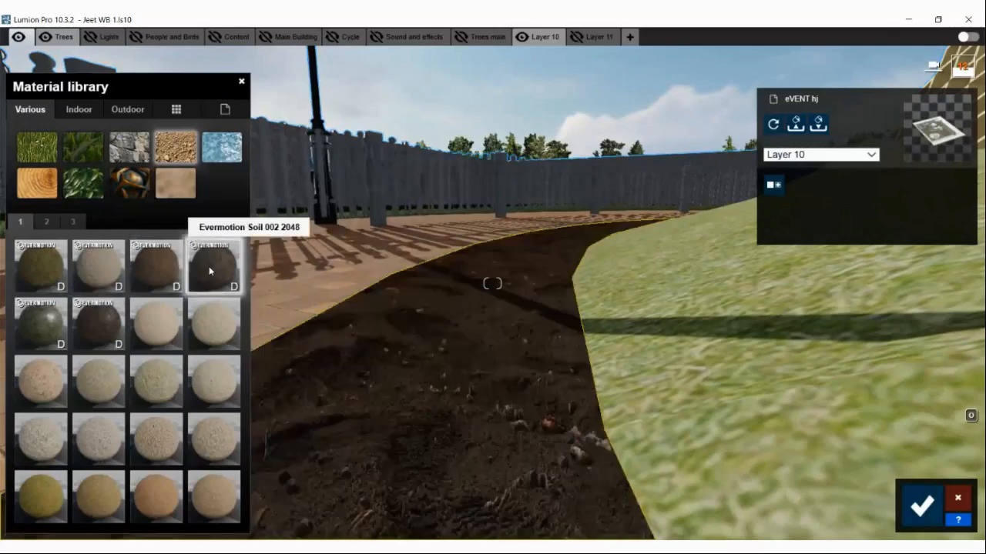
pyautogui.scroll(-1, 418, 297)
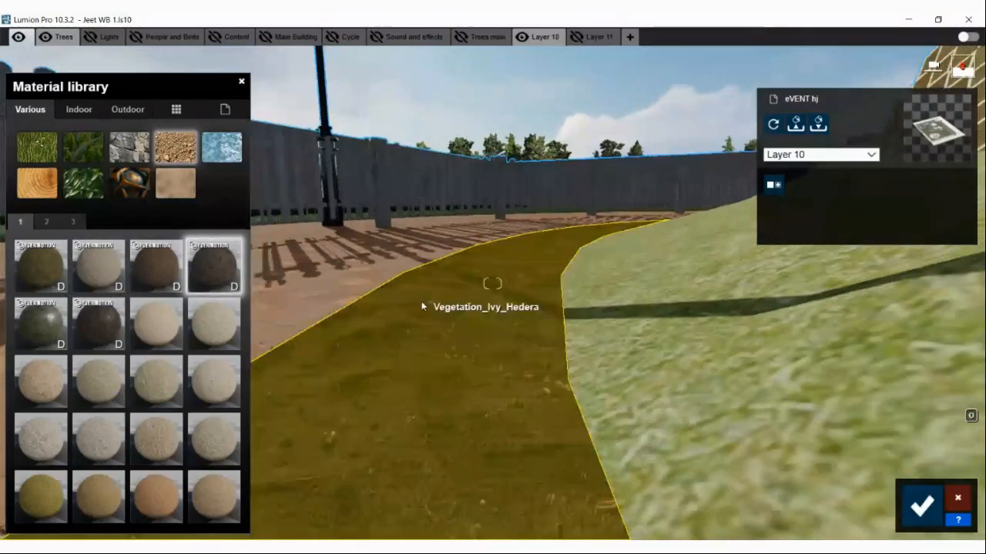
pyautogui.click(422, 306)
# - Raise the strip's soil displacement to about 0.6, reduce it to the minimum and check the strip along the paved path
pyautogui.click(215, 270)
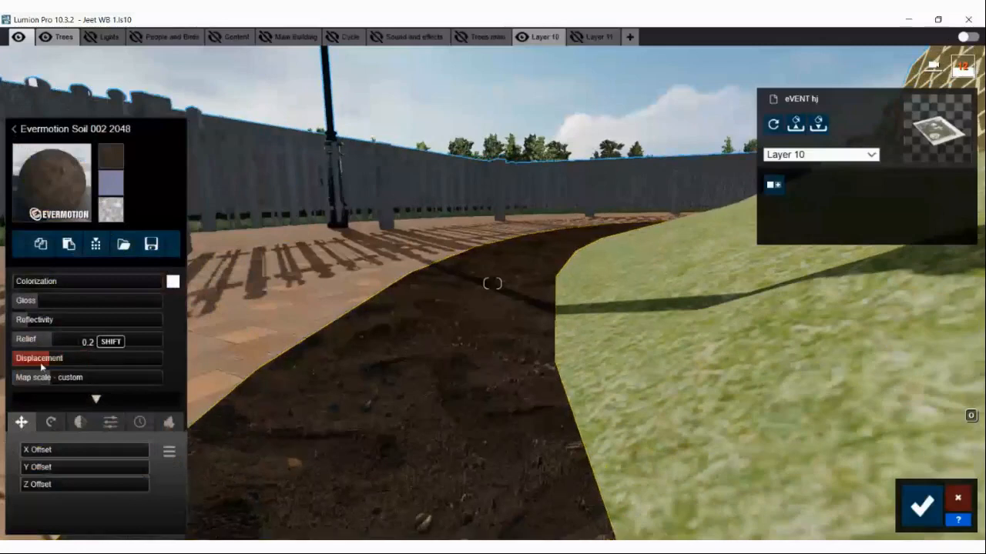
pyautogui.moveTo(42, 368); pyautogui.dragTo(118, 375)
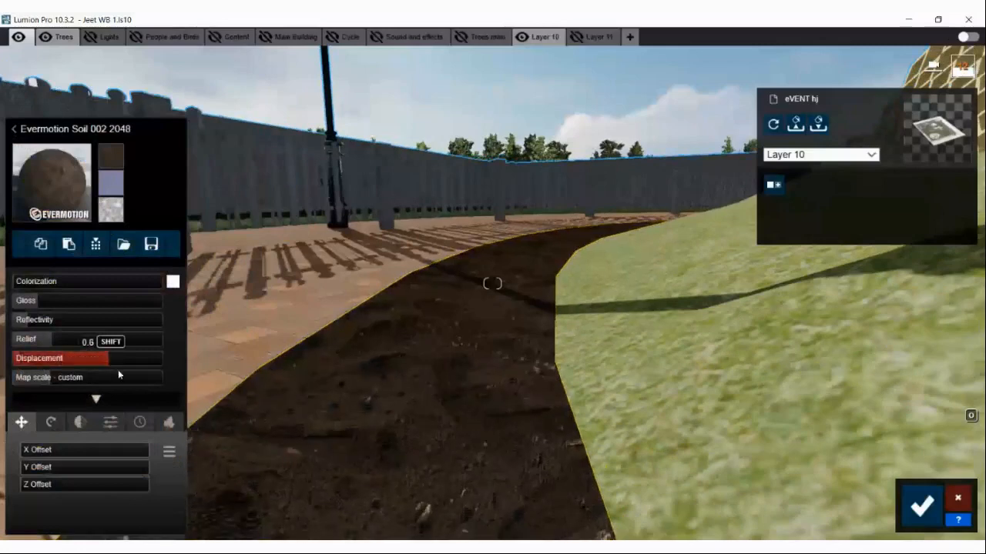
pyautogui.moveTo(118, 375); pyautogui.dragTo(18, 375)
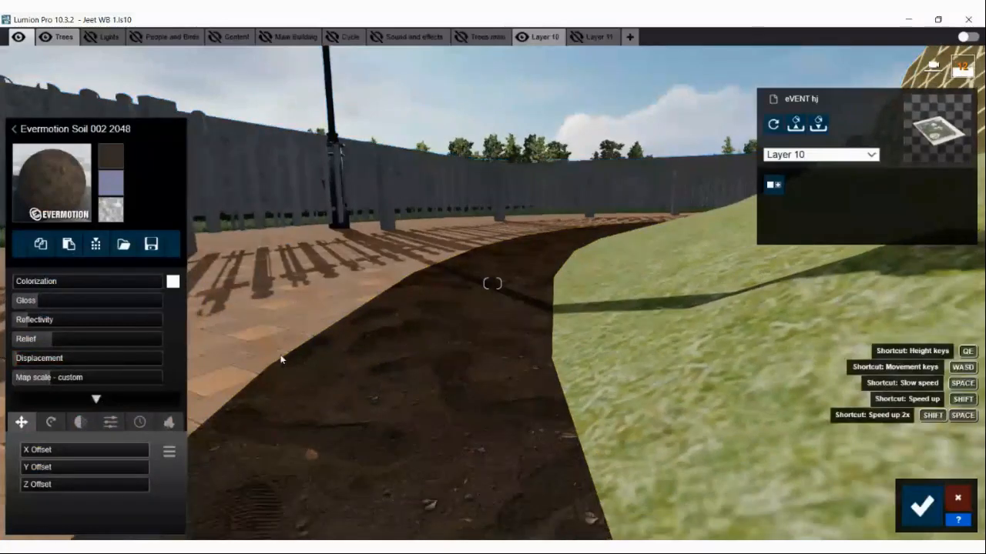
pyautogui.press('s')
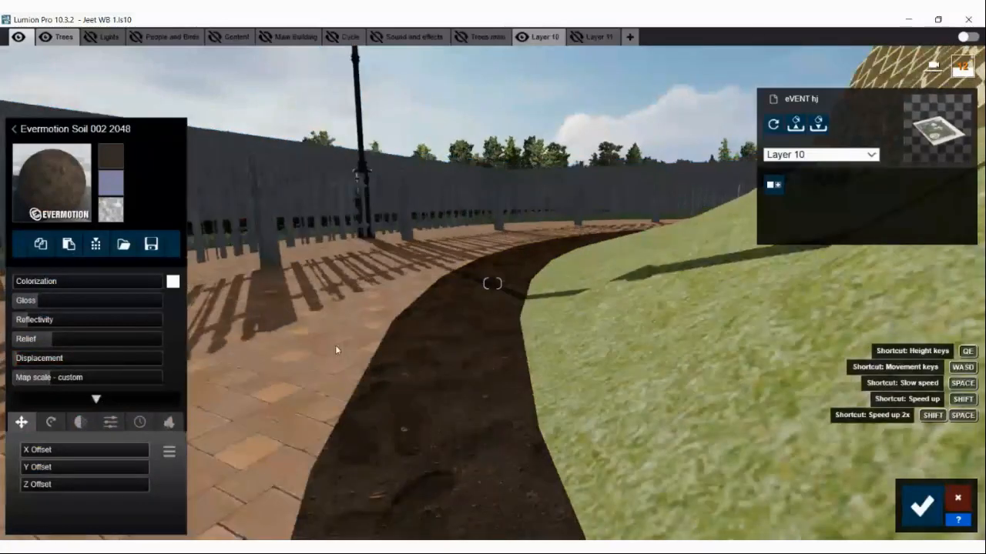
pyautogui.press('a')
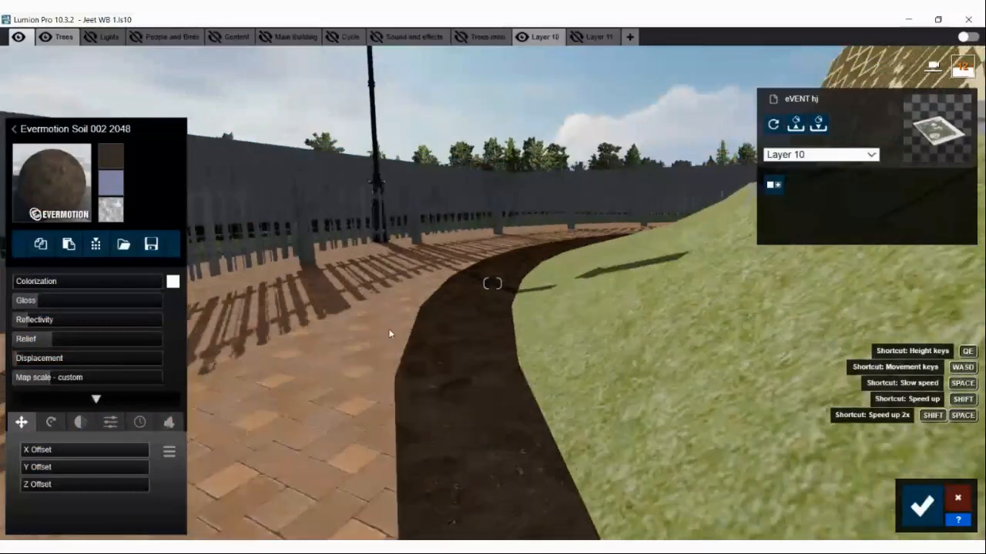
pyautogui.press('e')
pyautogui.moveTo(389, 330); pyautogui.dragTo(396, 321, button='right')
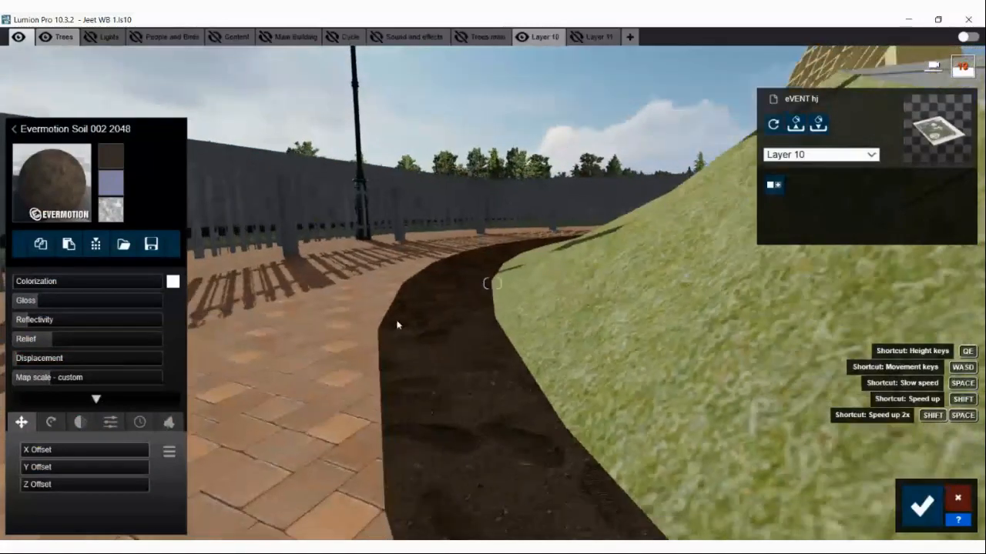
pyautogui.press('s')
pyautogui.click(443, 377)
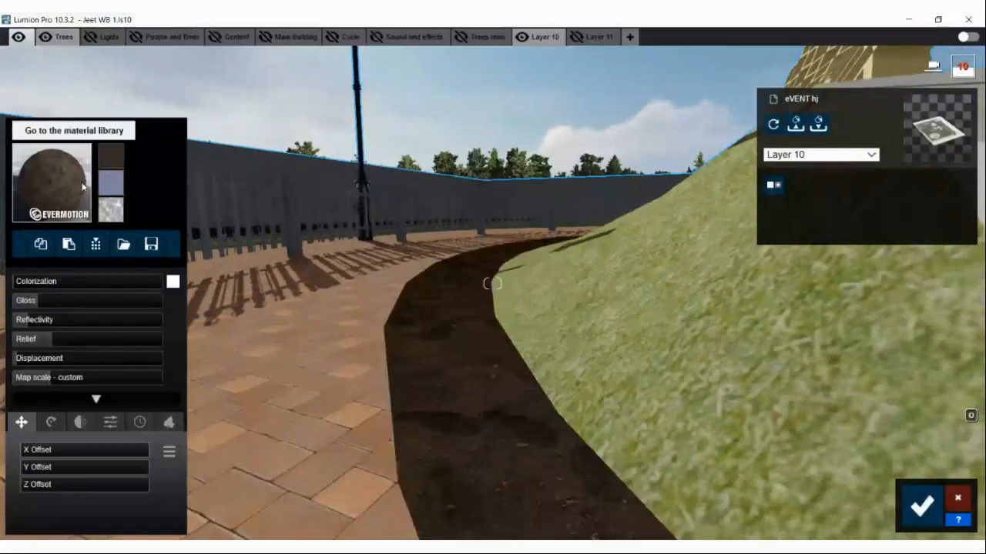
# - Apply the Evermotion Swamp 002 2048 material from the Soil category to the planting strip
pyautogui.click(83, 187)
pyautogui.click(94, 322)
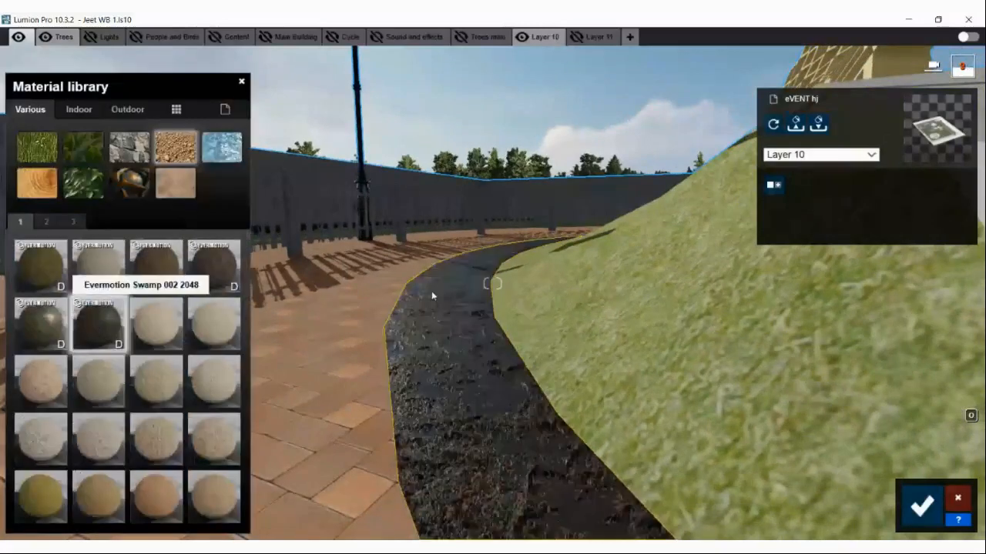
pyautogui.press('e')
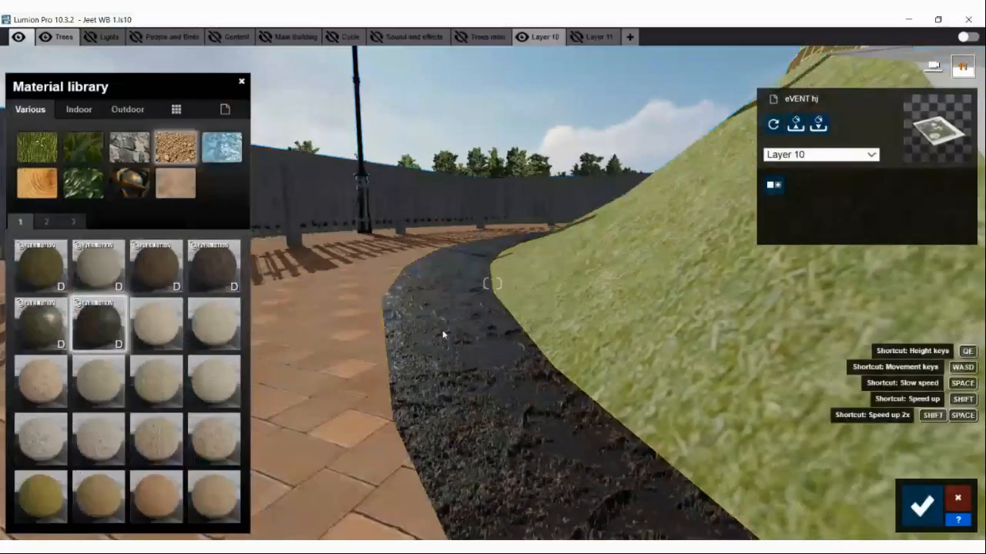
# - Slightly increase the swamp material's relief and displacement, check the strip and save the material changes
pyautogui.click(114, 334)
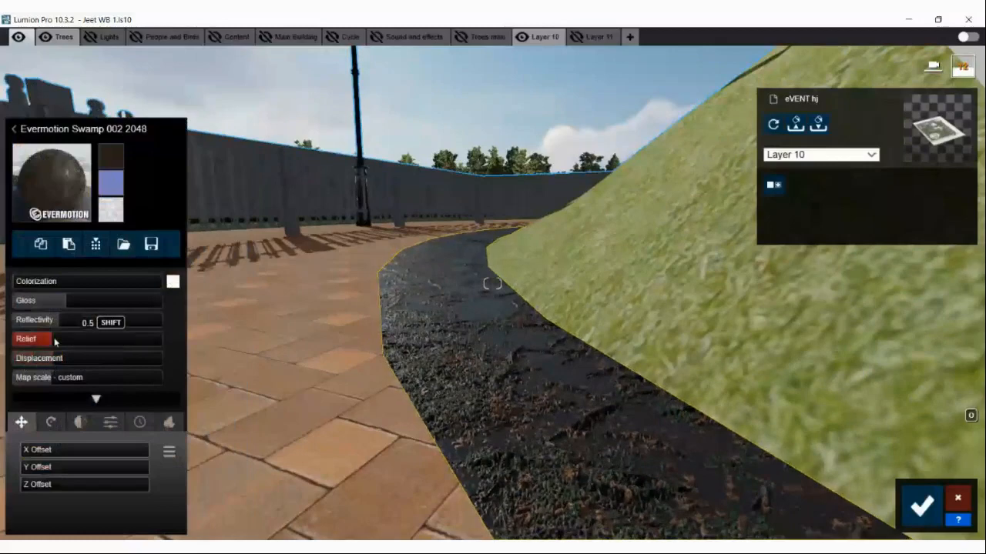
pyautogui.moveTo(55, 340)
pyautogui.mouseDown()
pyautogui.moveTo(101, 348)
pyautogui.moveTo(63, 350)
pyautogui.mouseUp()
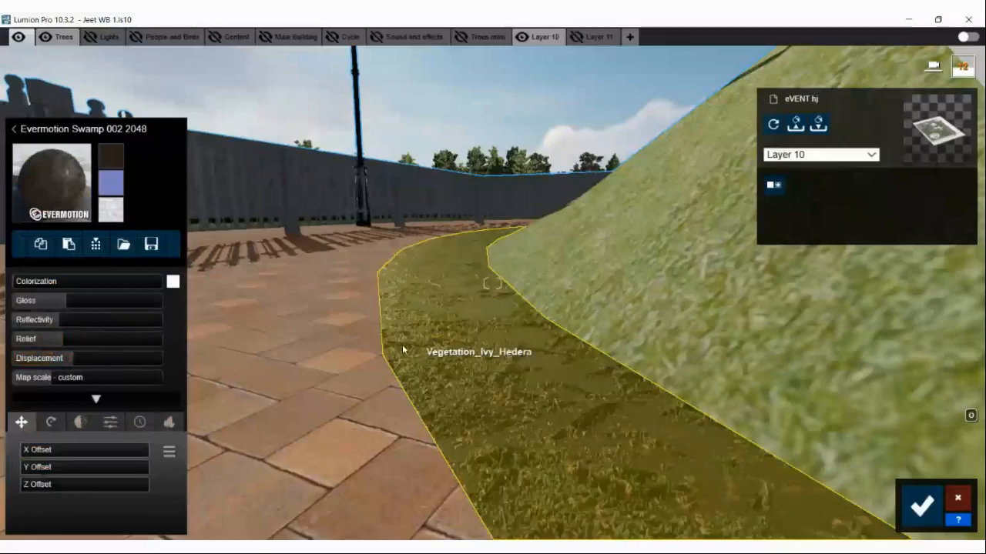
pyautogui.moveTo(402, 349); pyautogui.dragTo(507, 309, button='right')
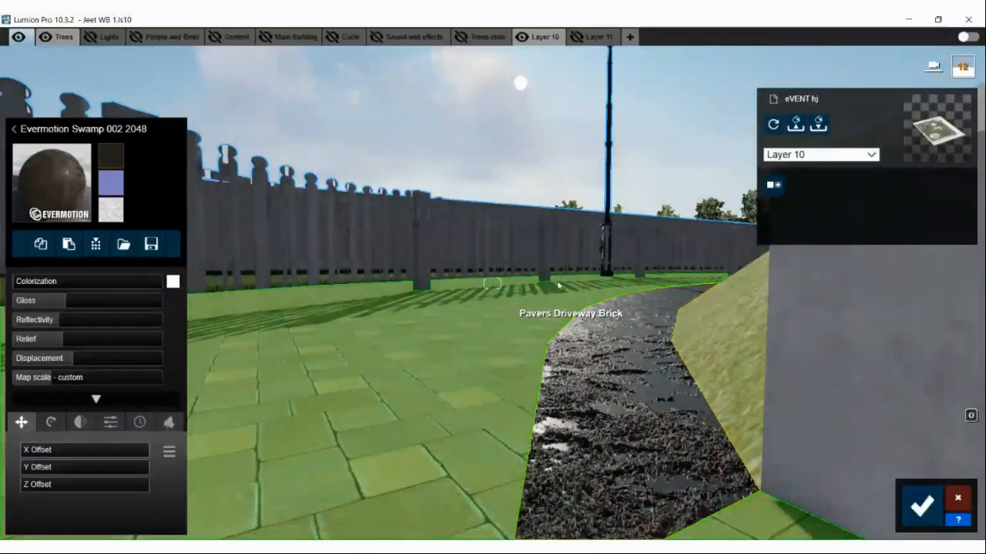
pyautogui.moveTo(667, 229); pyautogui.dragTo(660, 227, button='right')
pyautogui.press('s')
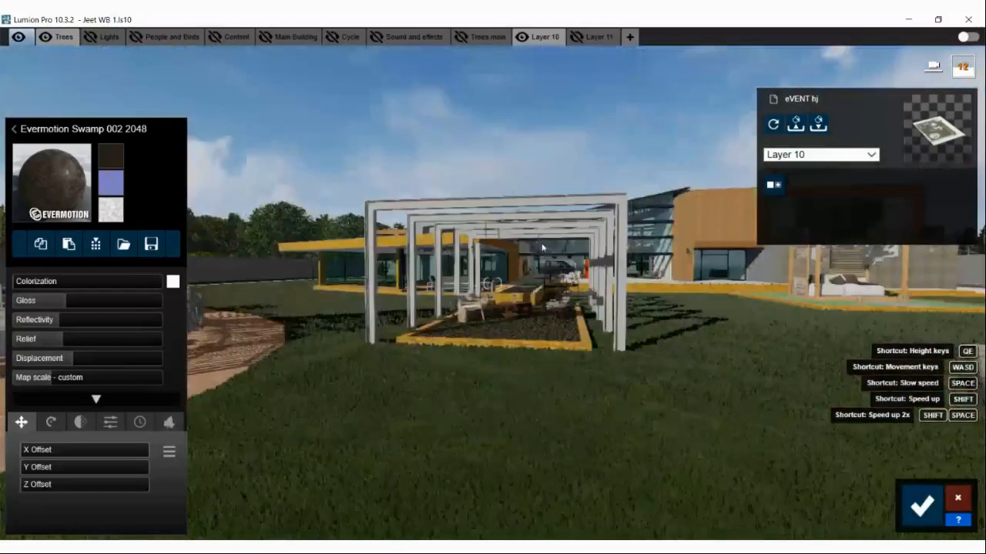
pyautogui.click(930, 502)
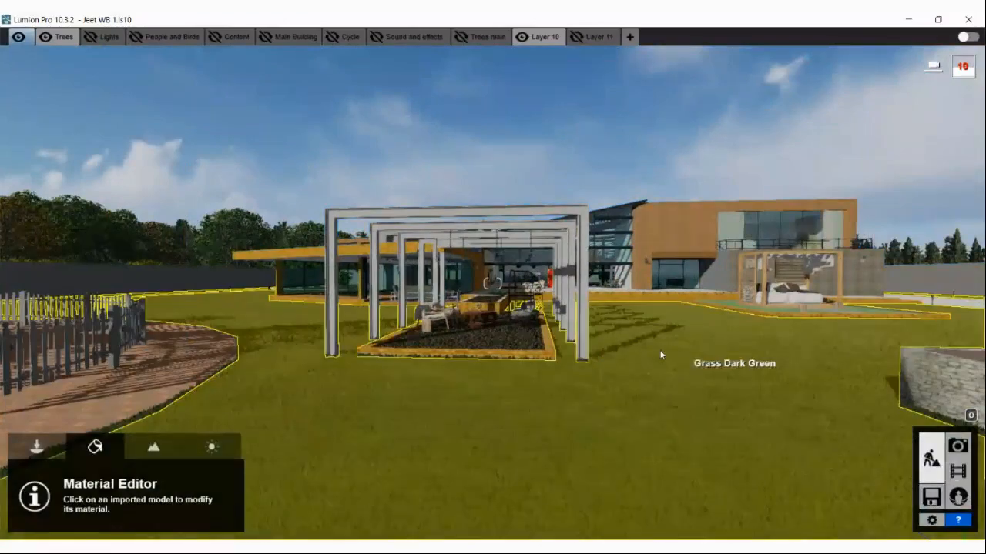
# - Open the water surface of the covered pool beneath the yellow brick roof edge for material editing
pyautogui.moveTo(660, 352); pyautogui.dragTo(658, 354, button='right')
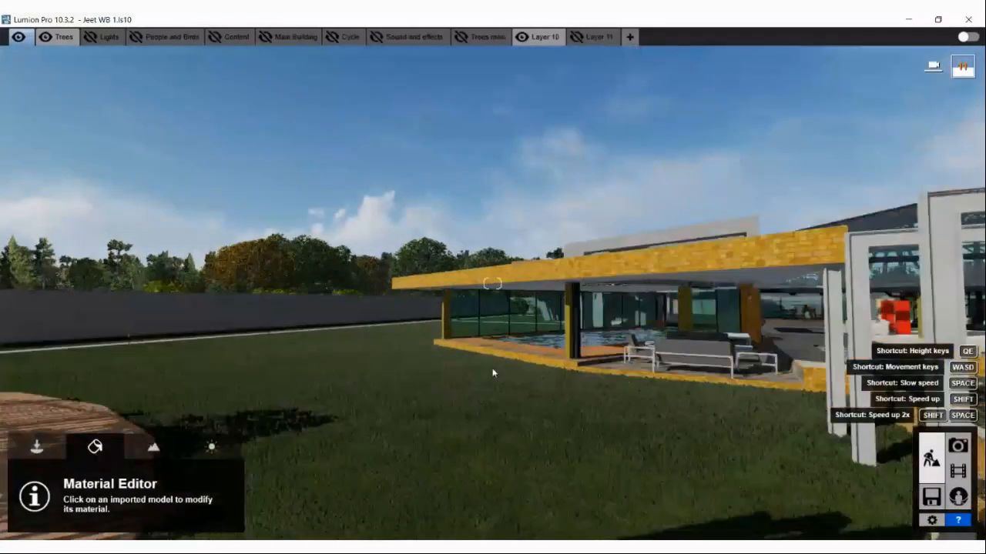
pyautogui.press('w')
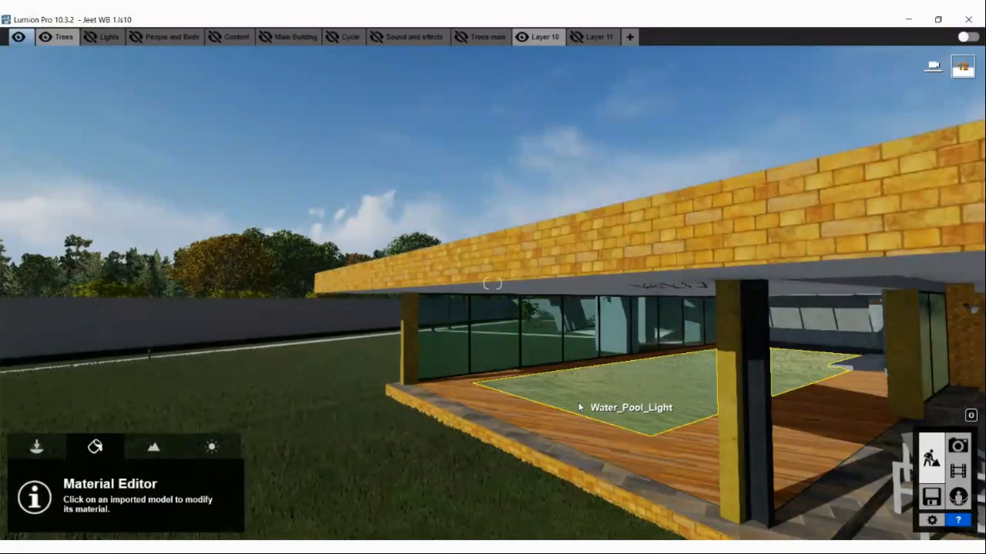
pyautogui.press('w')
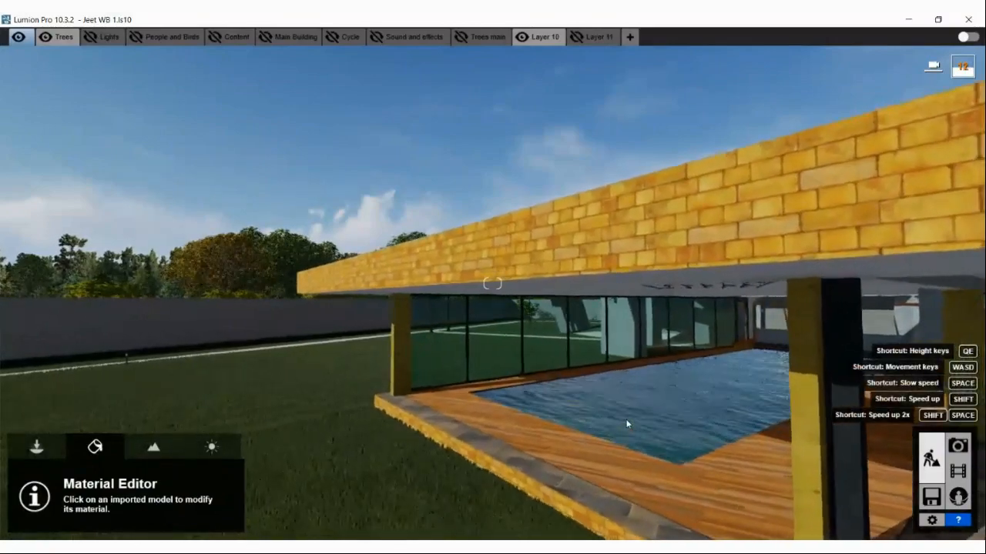
pyautogui.press('w')
pyautogui.moveTo(639, 435); pyautogui.dragTo(582, 403, button='right')
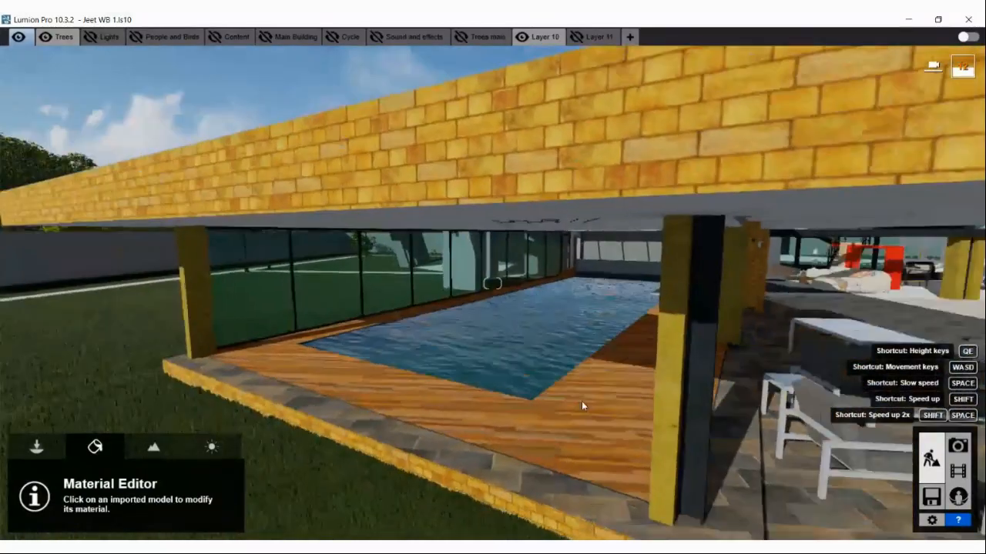
pyautogui.press('w')
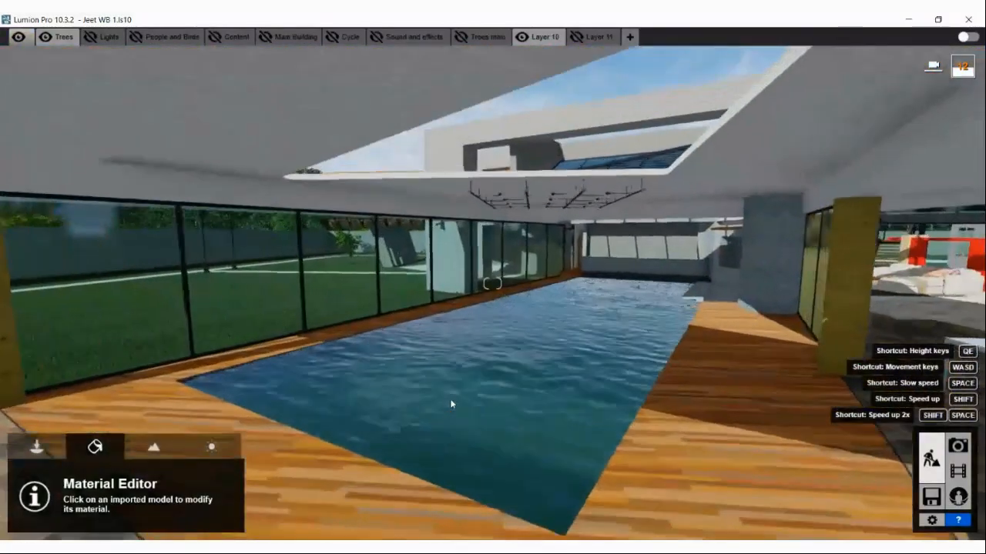
pyautogui.click(454, 444)
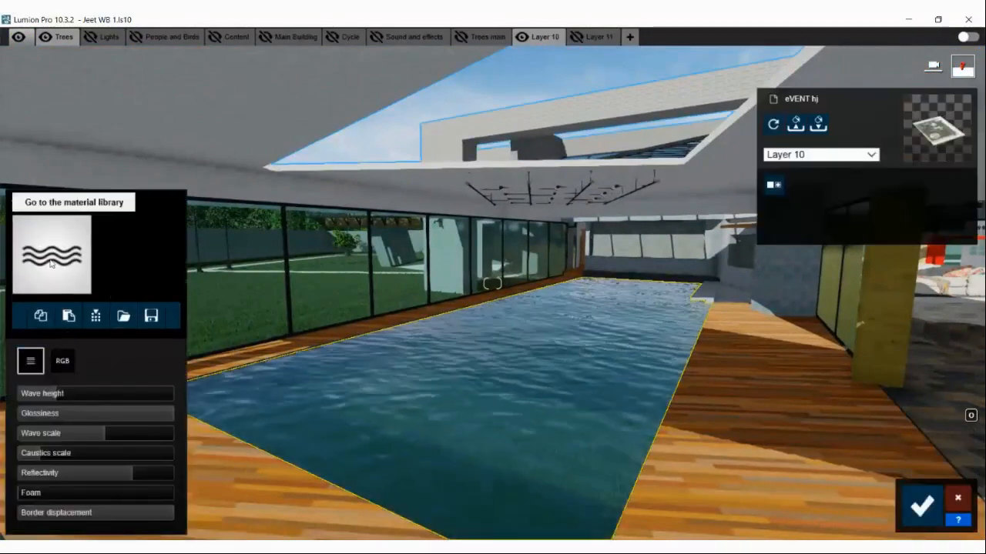
# - Open the material library's Various water materials for the covered pool and view the pool's full surface
pyautogui.click(19, 202)
pyautogui.click(30, 110)
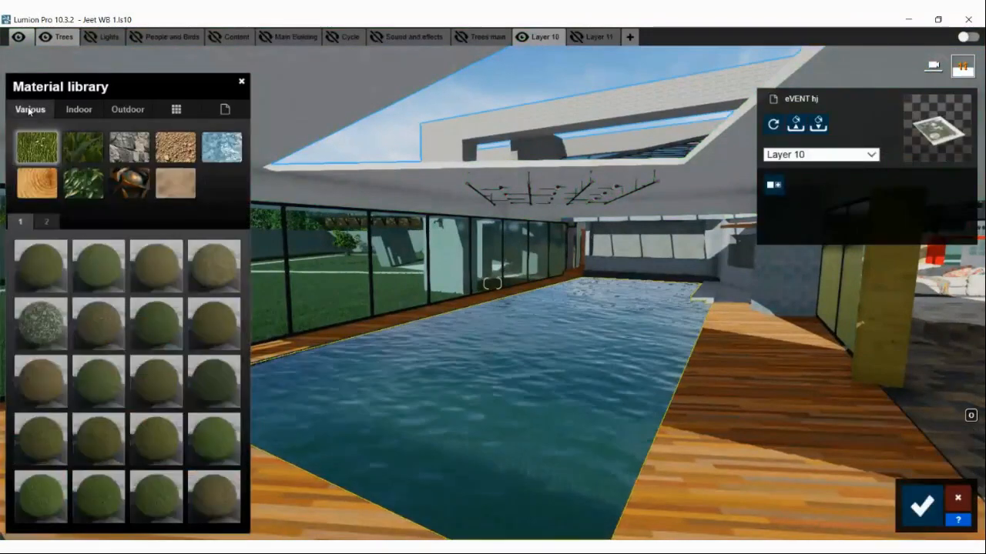
pyautogui.click(223, 154)
pyautogui.press('w')
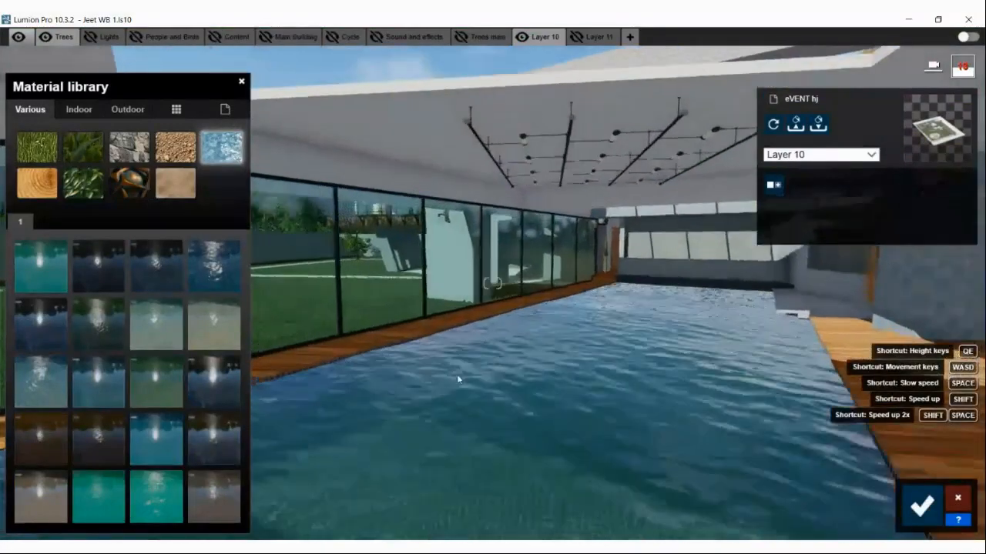
pyautogui.moveTo(460, 378); pyautogui.dragTo(505, 375, button='right')
pyautogui.press('s')
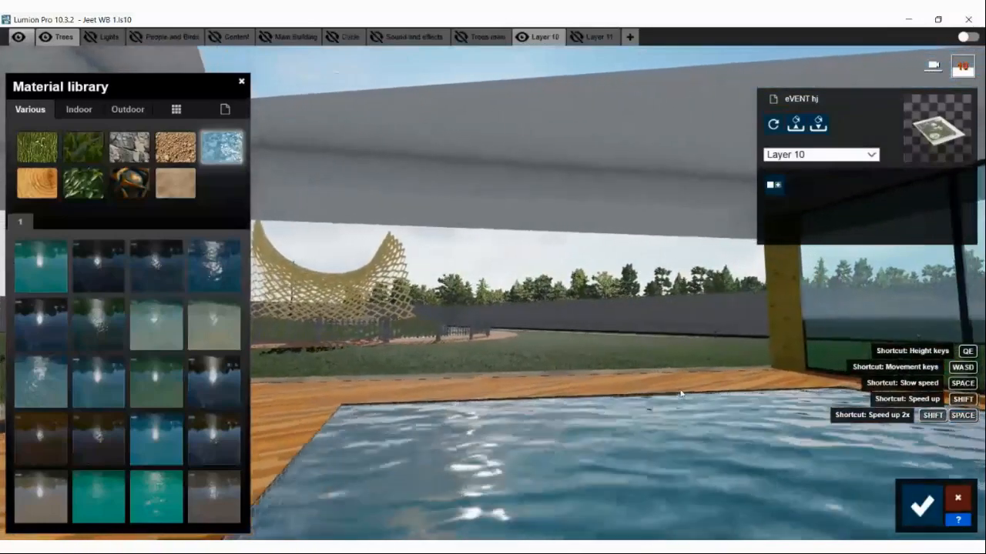
pyautogui.moveTo(531, 412); pyautogui.dragTo(690, 392, button='right')
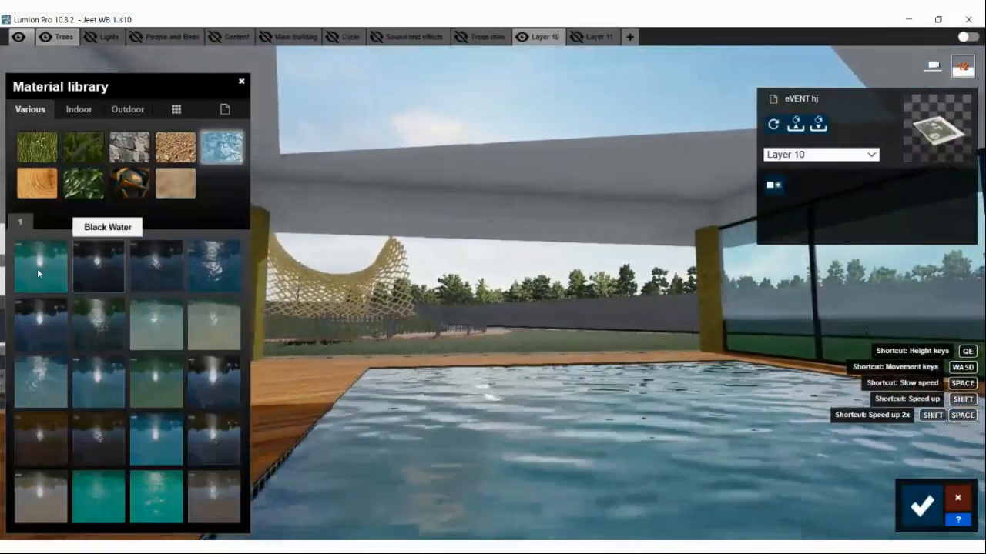
# - Try several library waters on the covered pool, including Black Water, Blue Lake and Green Water
pyautogui.click(37, 269)
pyautogui.click(97, 282)
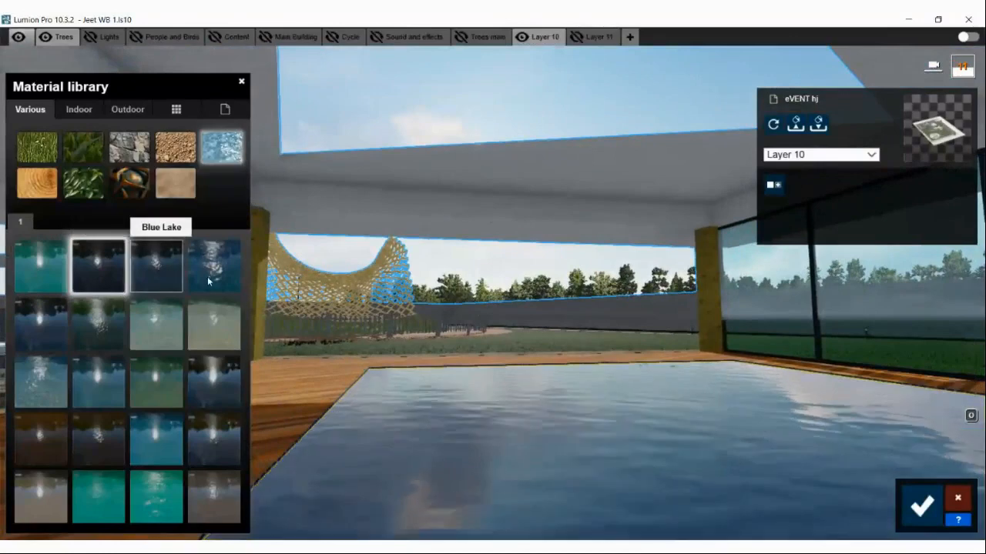
pyautogui.click(158, 263)
pyautogui.click(209, 349)
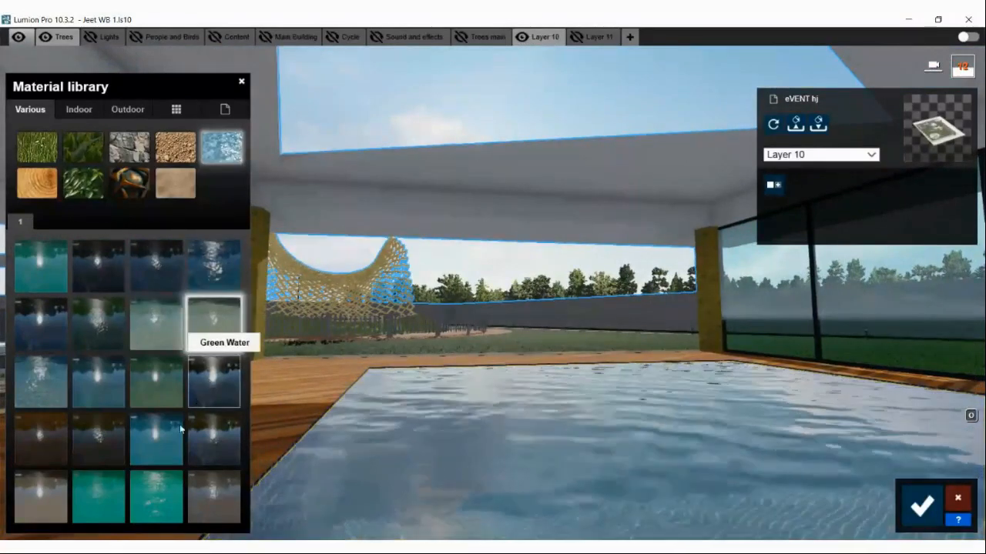
pyautogui.click(214, 379)
# - Apply the Nice Pool water material to the covered pool and check its reflections
pyautogui.click(161, 433)
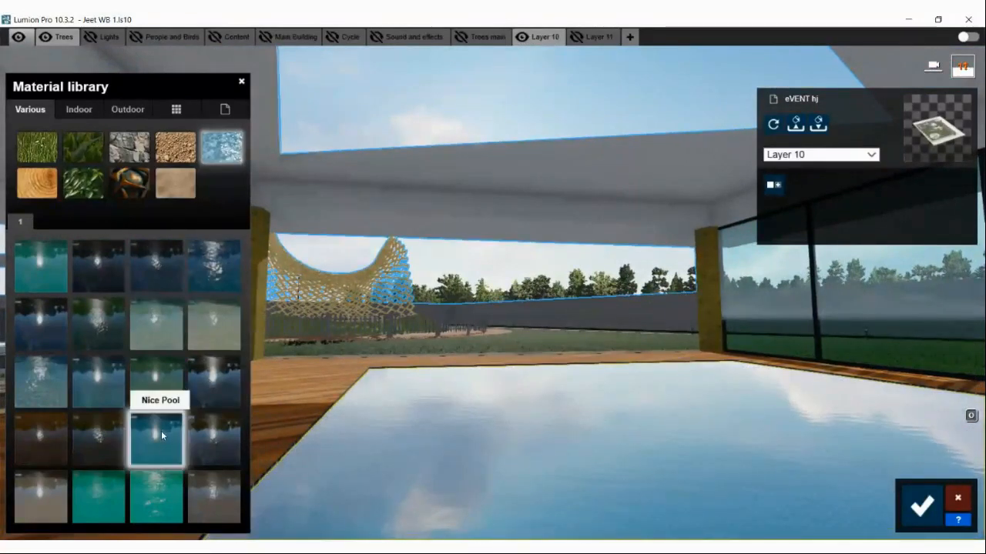
pyautogui.press('s')
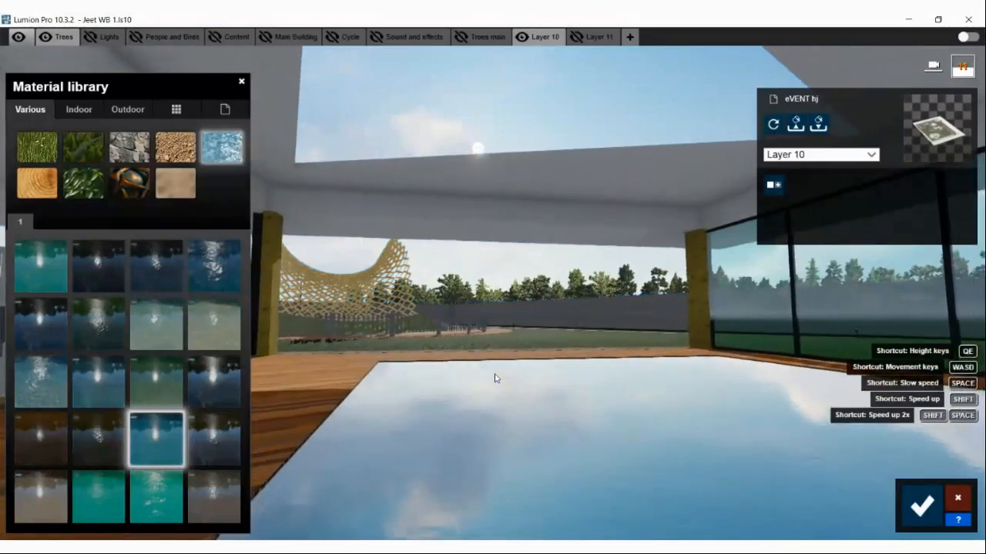
pyautogui.press('d')
pyautogui.press('d')
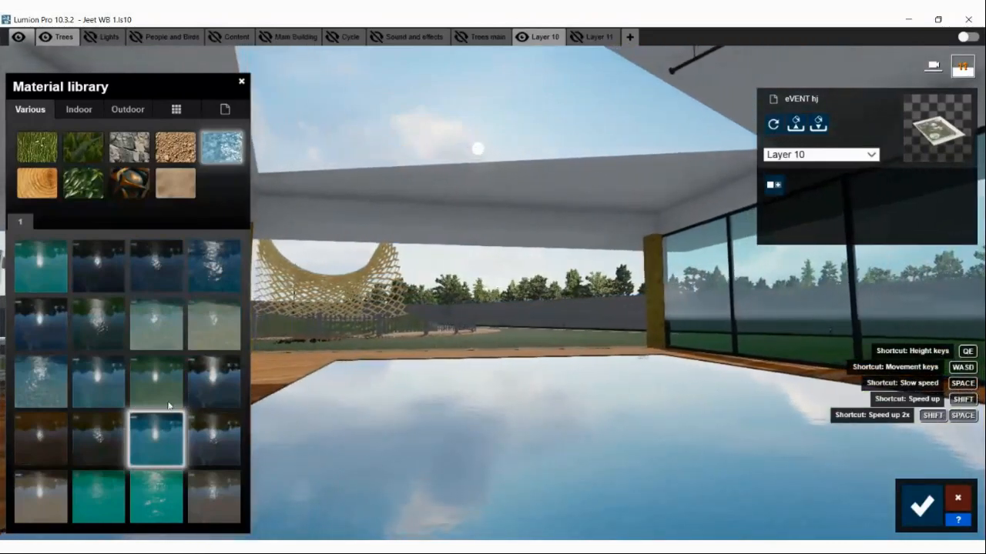
# - Set Nice Pool's wave height to 0.3, slightly lower its glossiness, reduce the wave scale and slightly raise the caustics scale
pyautogui.click(153, 456)
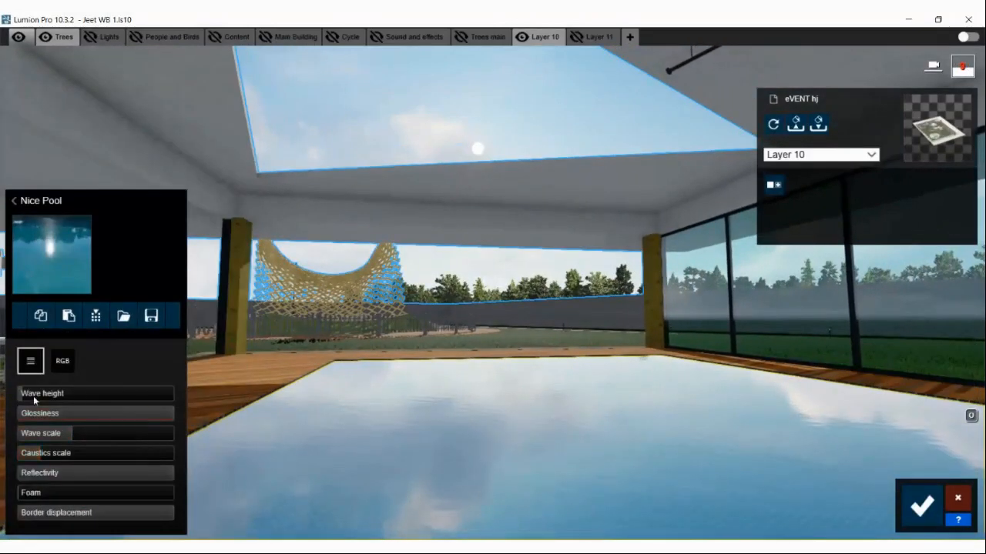
pyautogui.moveTo(56, 394); pyautogui.dragTo(73, 396)
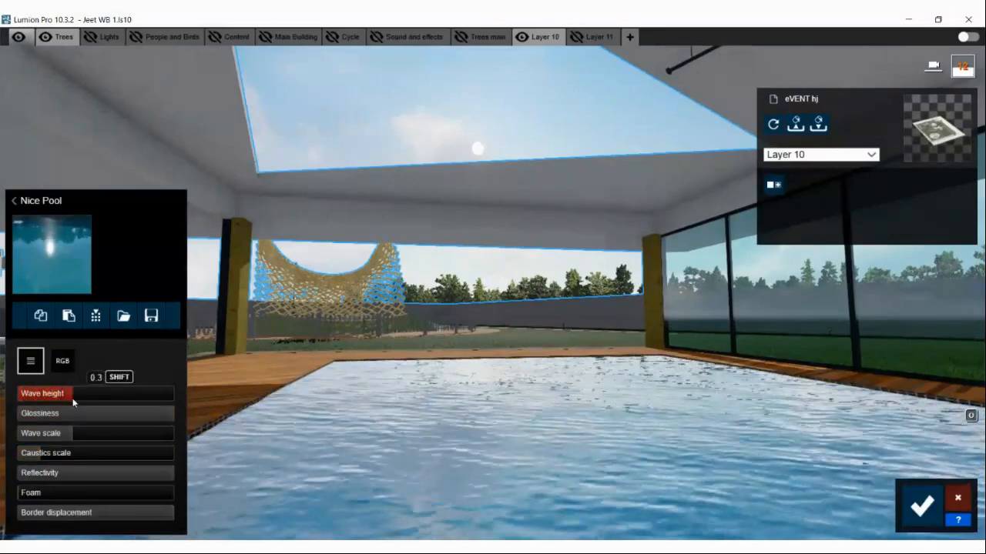
pyautogui.press('e')
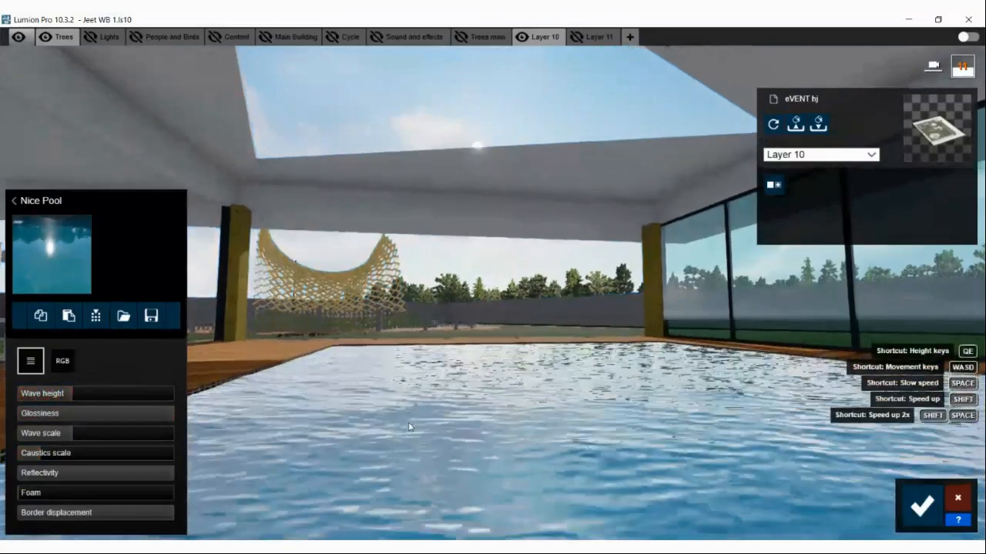
pyautogui.moveTo(117, 416); pyautogui.dragTo(97, 458)
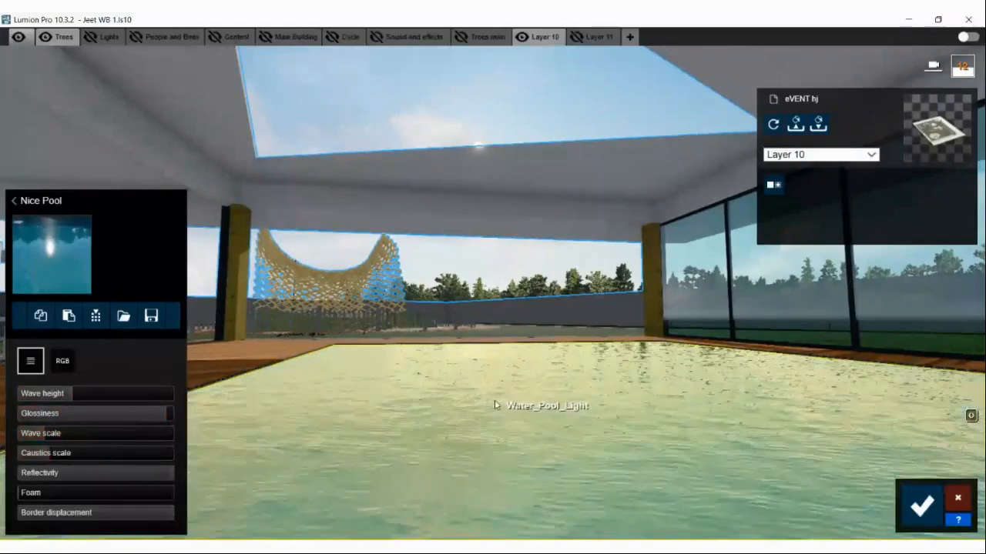
# - Check the pool water along the timber deck's tiled edge and save the material changes
pyautogui.moveTo(497, 399); pyautogui.dragTo(358, 419, button='right')
pyautogui.press('w')
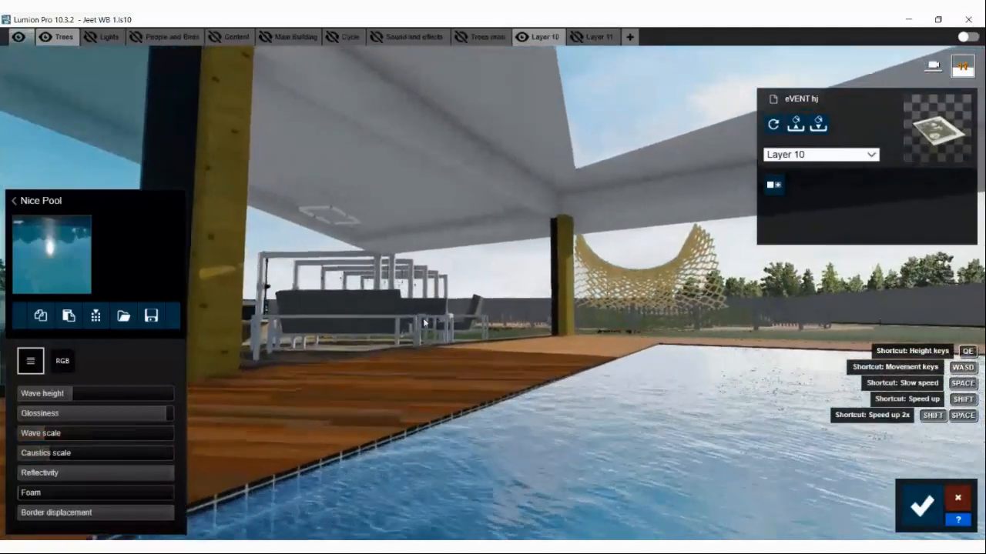
pyautogui.press('e')
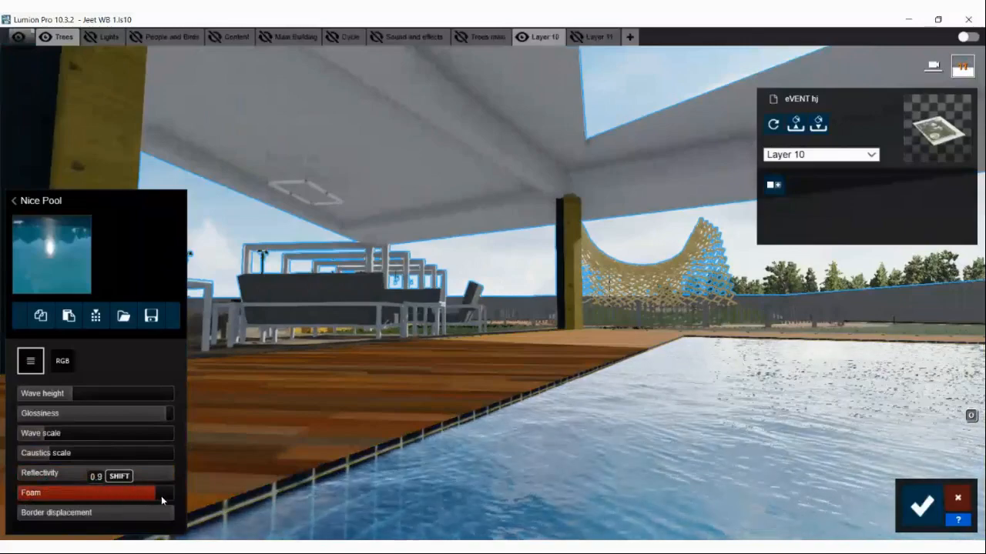
pyautogui.press('w')
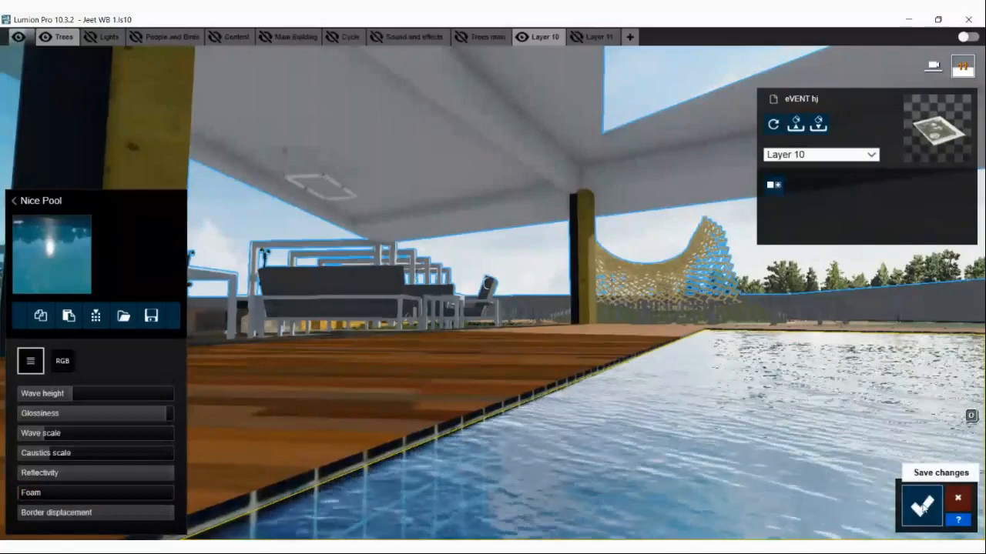
pyautogui.click(924, 505)
# - Open the Water Sparkling surface of the checker-tiled pool beside the dining room for material editing
pyautogui.press('w')
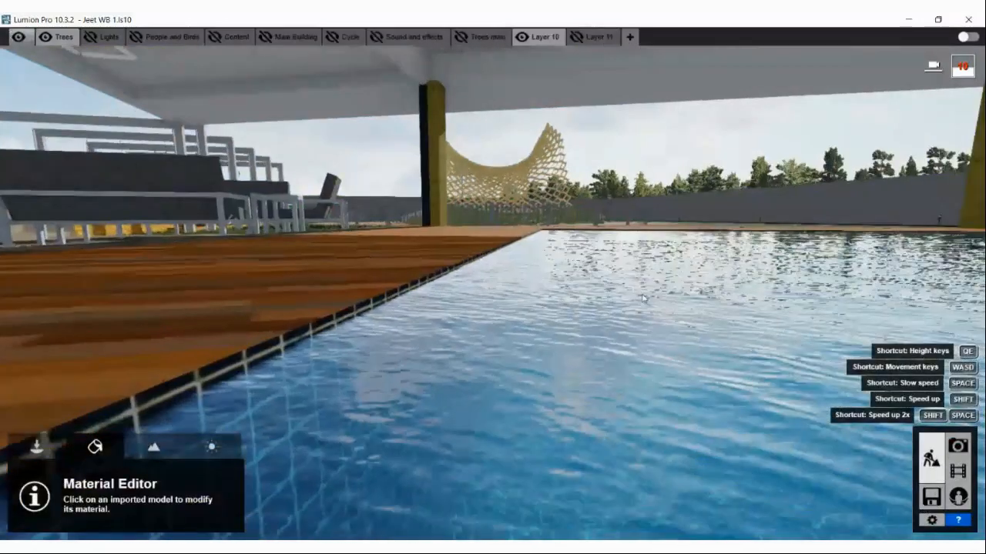
pyautogui.press('s')
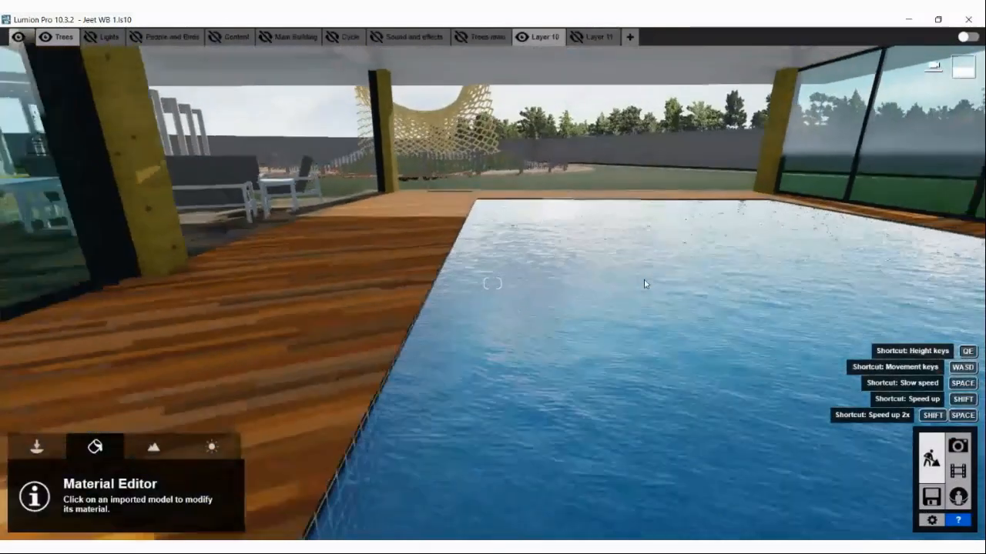
pyautogui.press('s')
pyautogui.press('q')
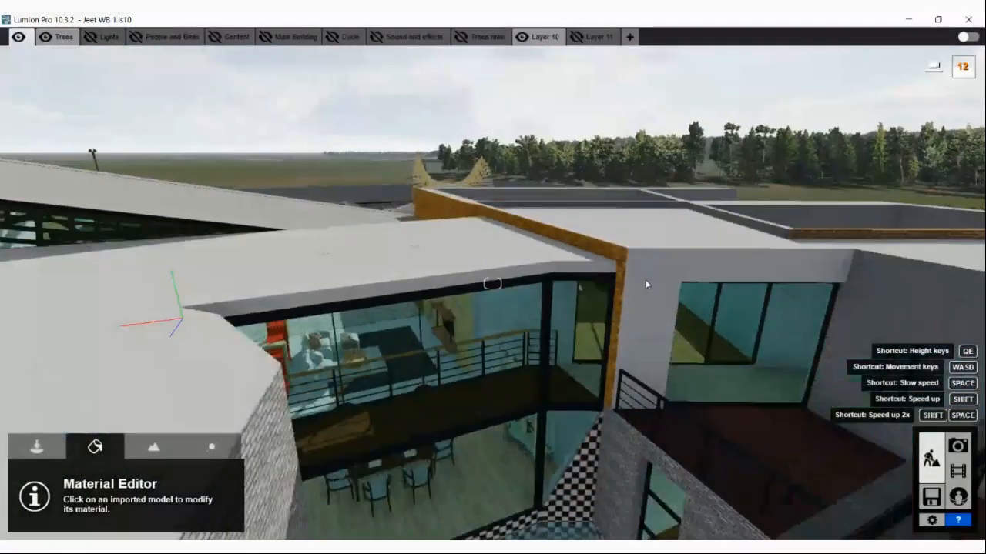
pyautogui.press('s')
pyautogui.moveTo(646, 280); pyautogui.dragTo(616, 246, button='right')
pyautogui.press('w')
pyautogui.press('w')
pyautogui.press('w')
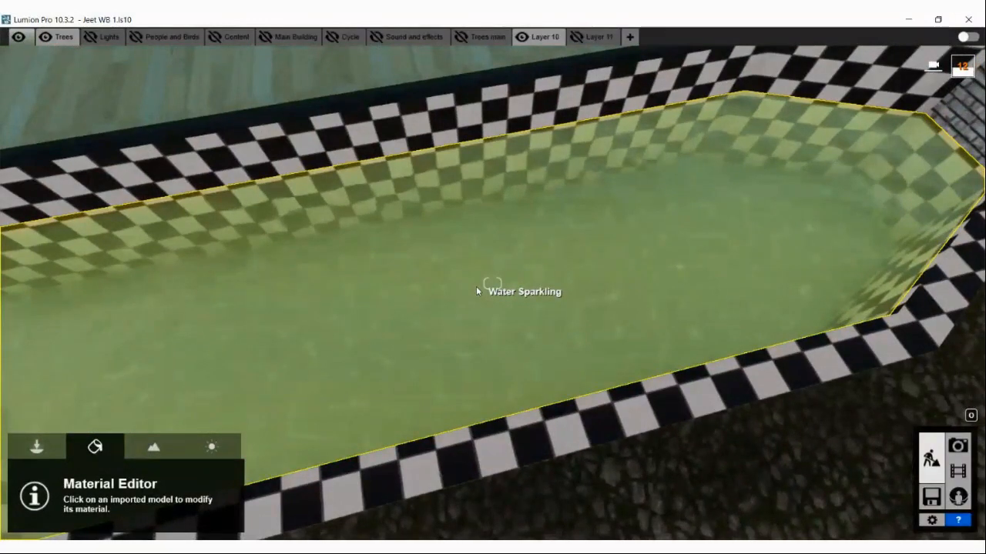
pyautogui.click(477, 290)
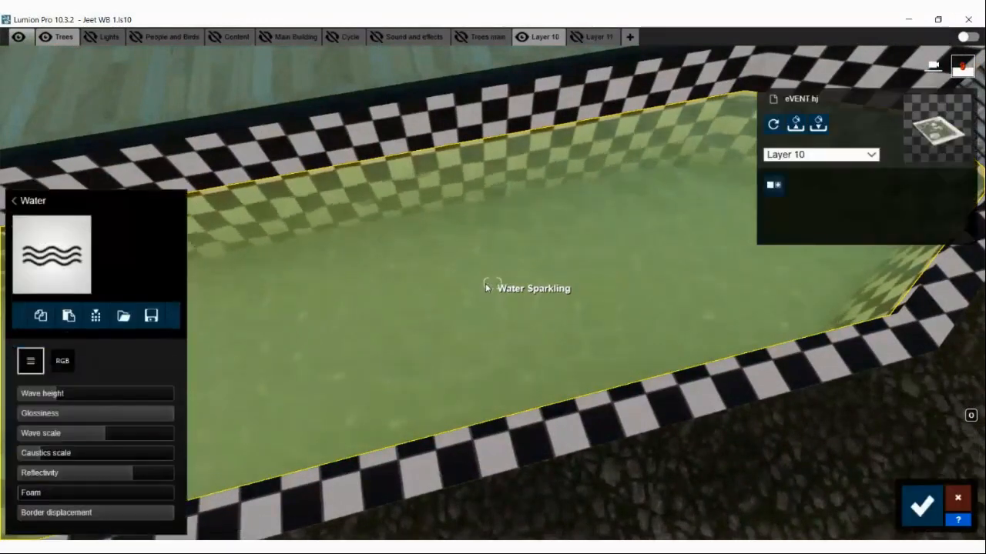
# - Try larger caustics scales on the checker-tiled pool's water and settle on a slight increase
pyautogui.moveTo(494, 225); pyautogui.dragTo(554, 275, button='right')
pyautogui.press('w')
pyautogui.press('w')
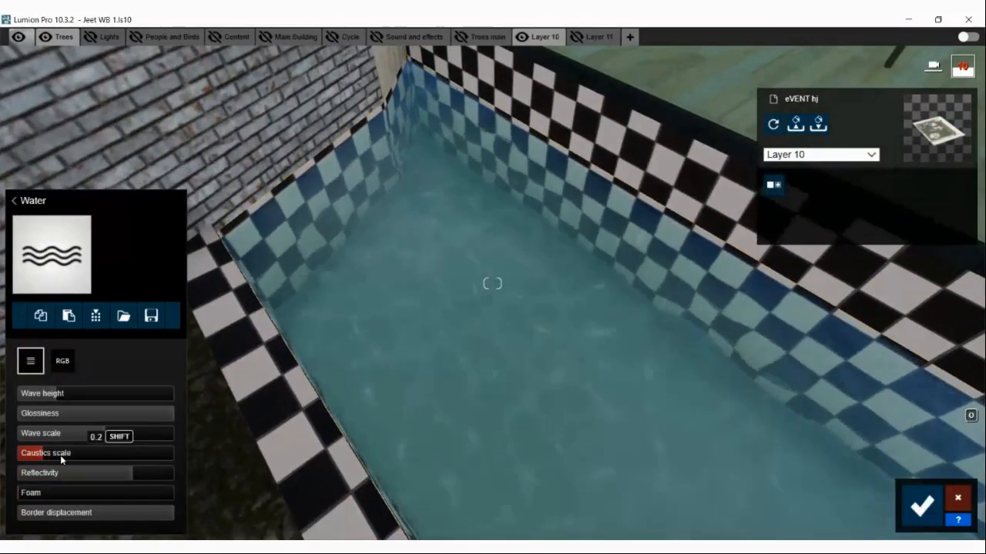
pyautogui.moveTo(60, 455); pyautogui.dragTo(99, 459)
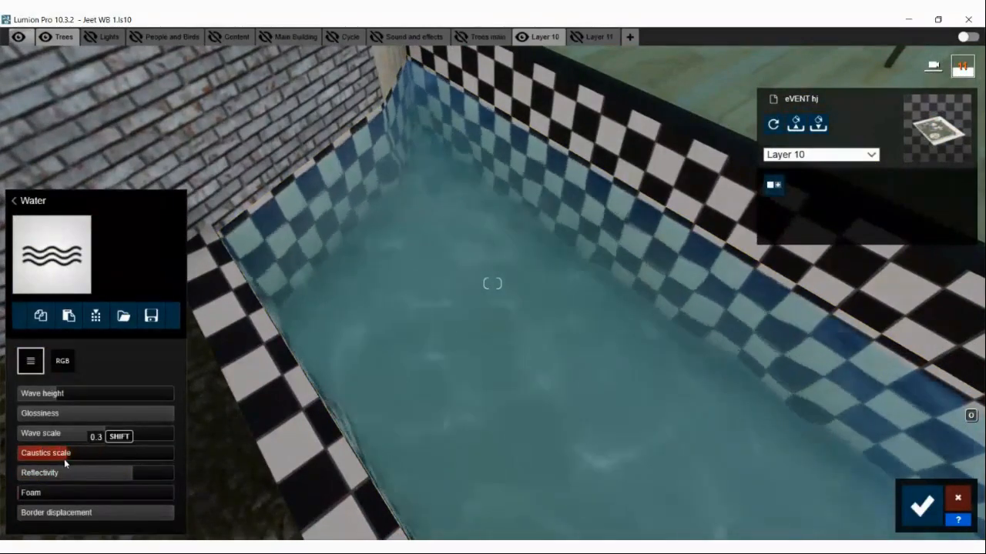
pyautogui.moveTo(43, 459); pyautogui.dragTo(19, 462)
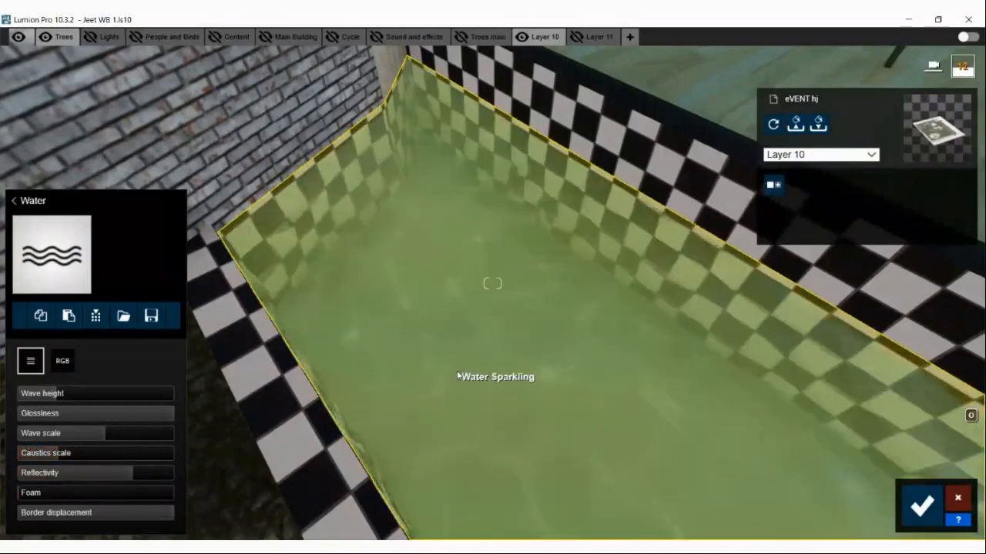
# - Examine the checker-tiled pool's water and caustics close up and from above the courtyard
pyautogui.moveTo(460, 375); pyautogui.dragTo(597, 362, button='right')
pyautogui.press('s')
pyautogui.press('s')
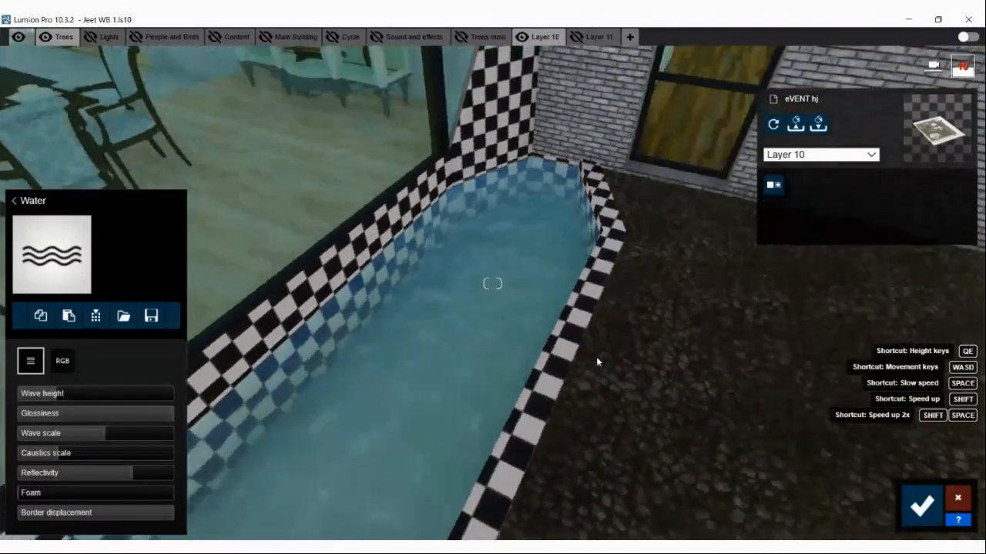
pyautogui.moveTo(530, 347); pyautogui.dragTo(595, 360, button='right')
pyautogui.press('s')
pyautogui.press('s')
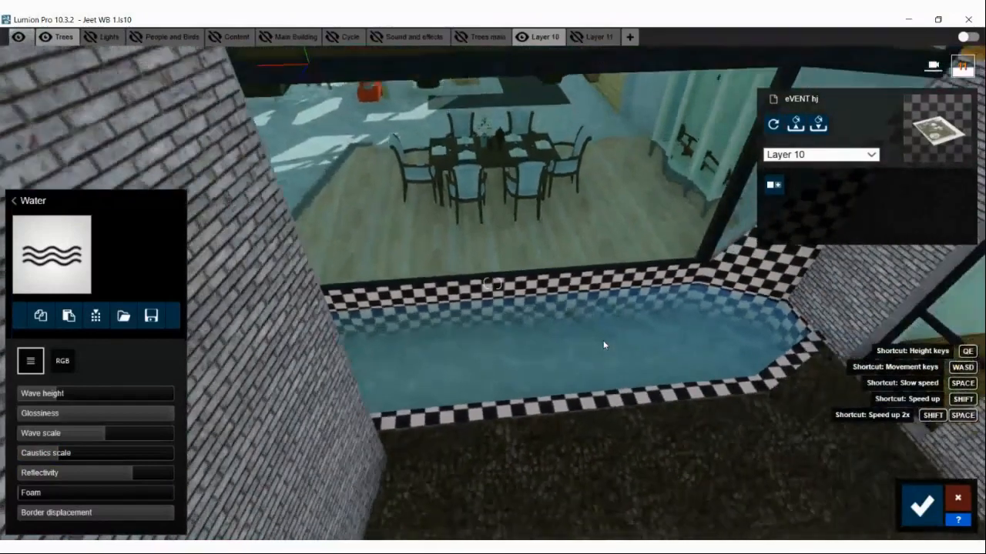
pyautogui.press('s')
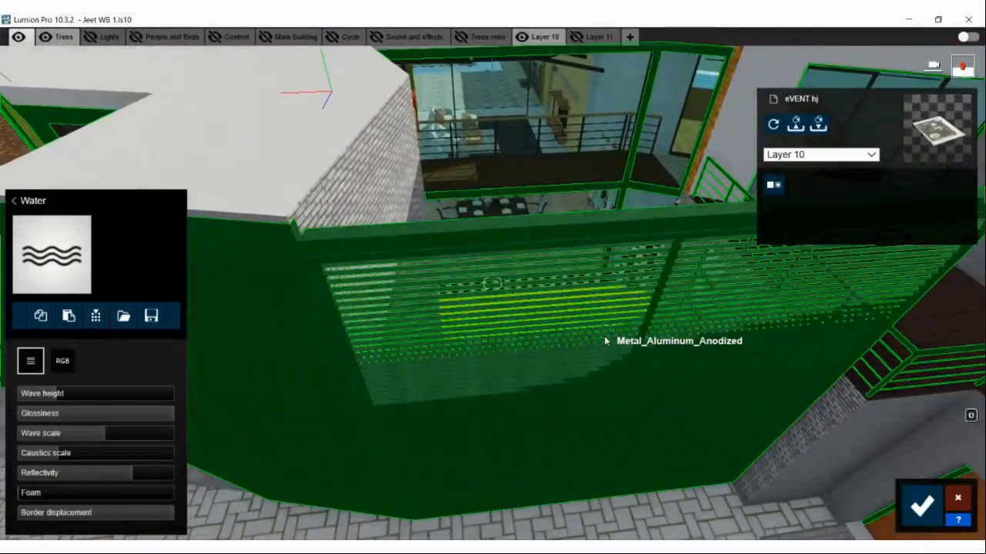
pyautogui.press('s')
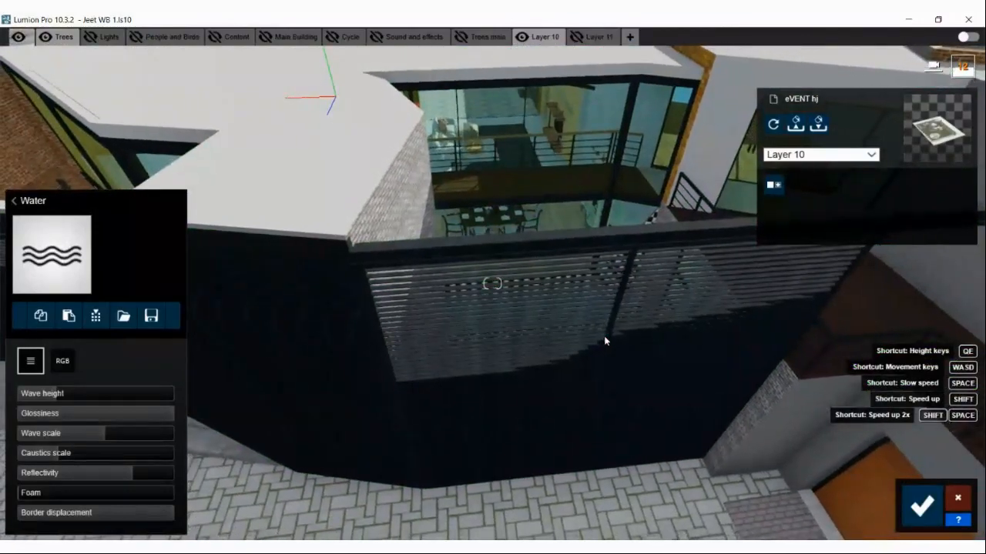
pyautogui.press('w')
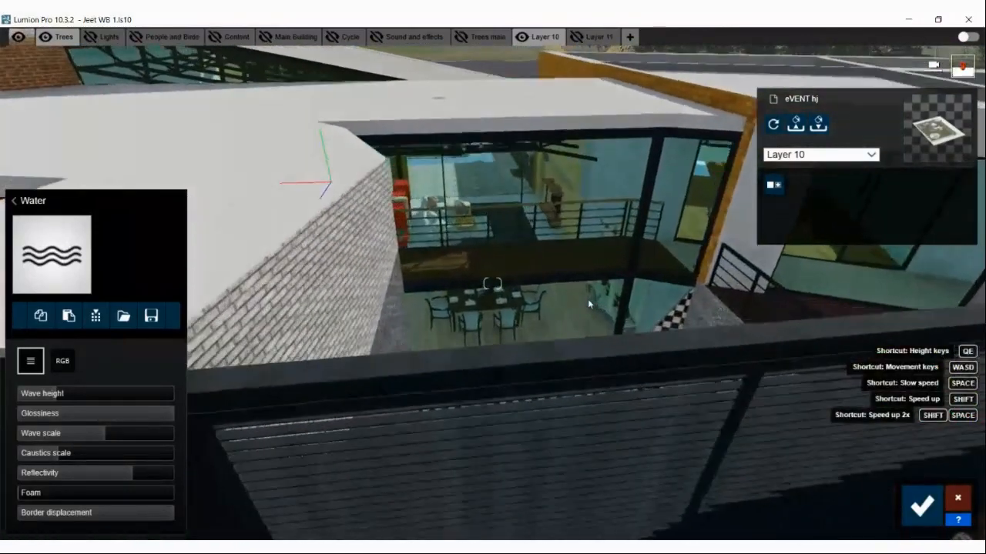
pyautogui.press('w')
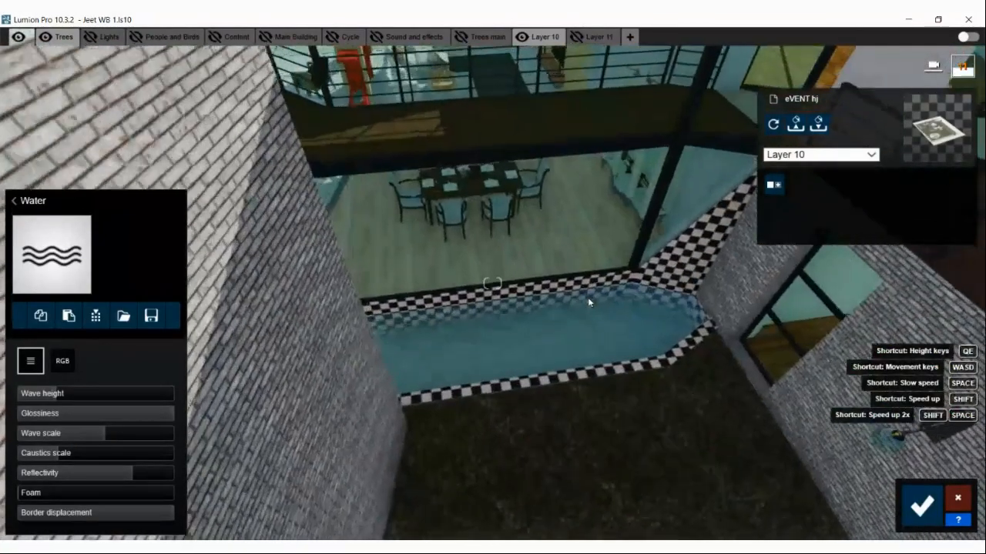
pyautogui.press('w')
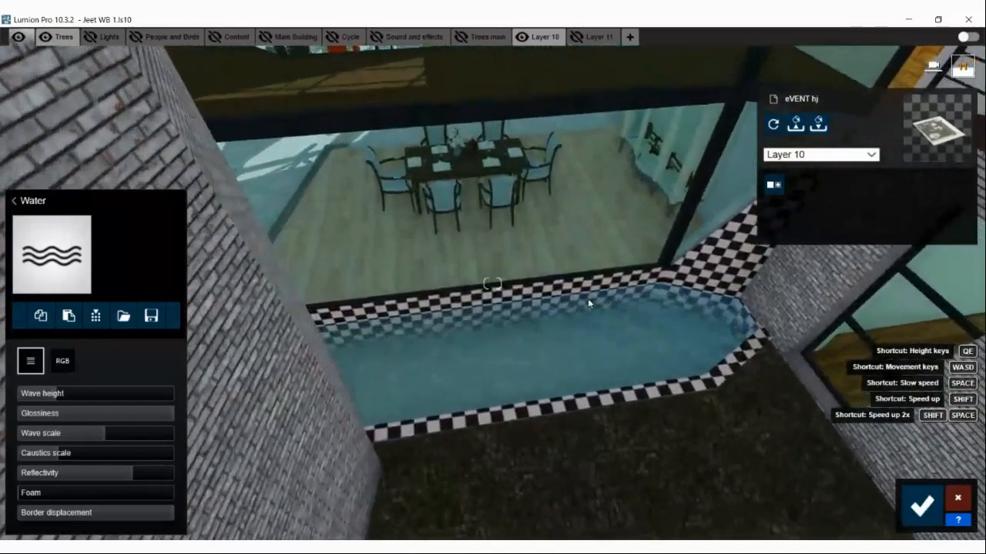
pyautogui.press('w')
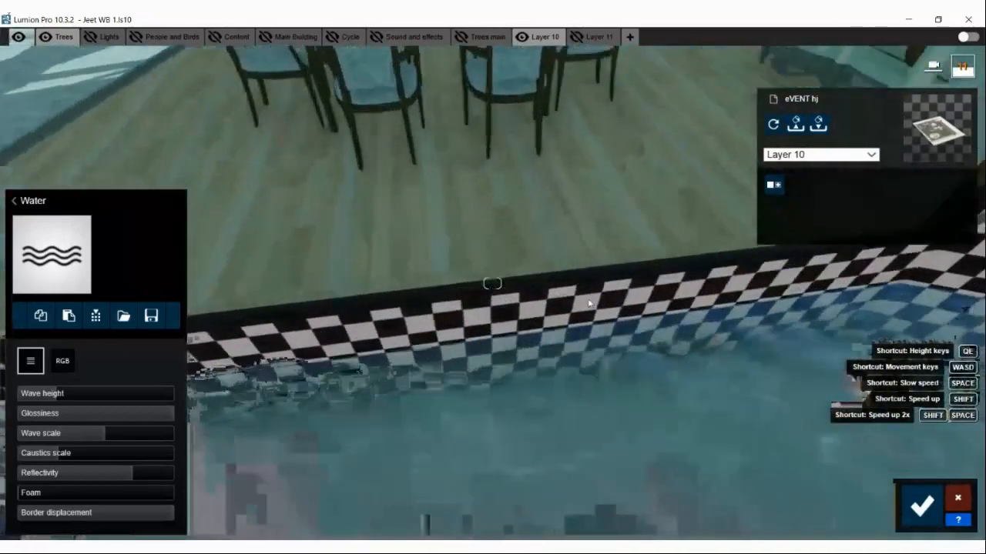
pyautogui.moveTo(589, 303)
pyautogui.mouseDown(button='right')
pyautogui.moveTo(574, 310)
pyautogui.moveTo(609, 315)
pyautogui.moveTo(583, 305)
pyautogui.moveTo(613, 305)
pyautogui.moveTo(583, 301)
pyautogui.mouseUp(button='right')
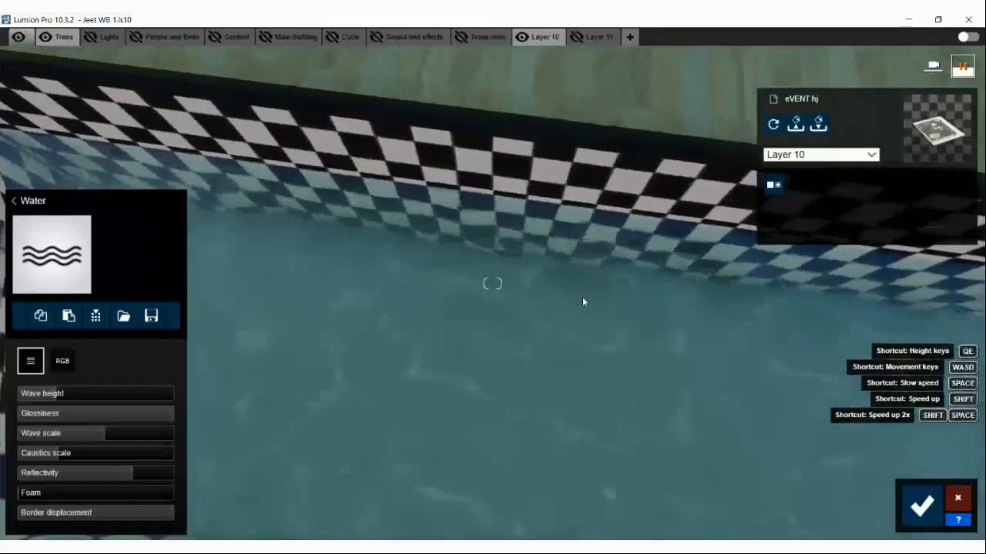
pyautogui.press('s')
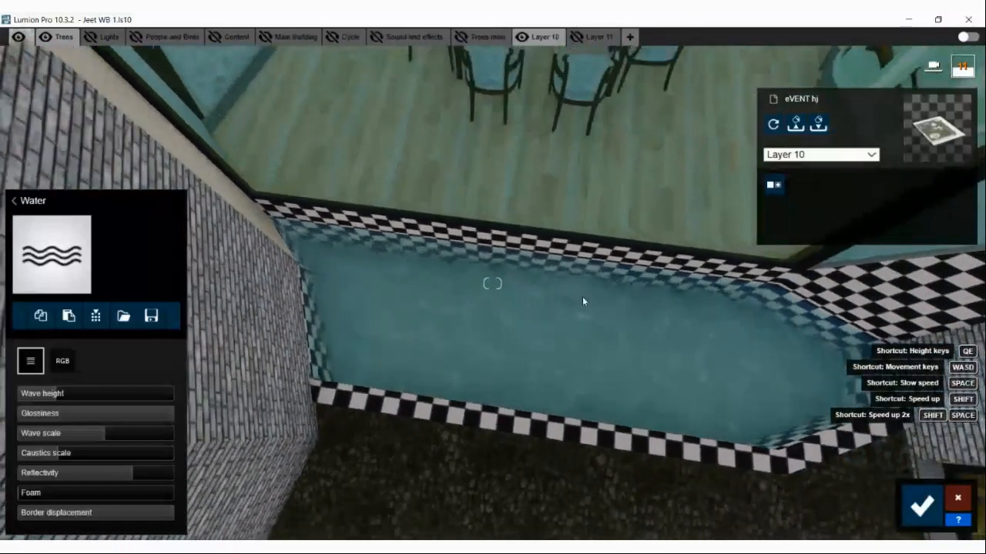
pyautogui.press('s')
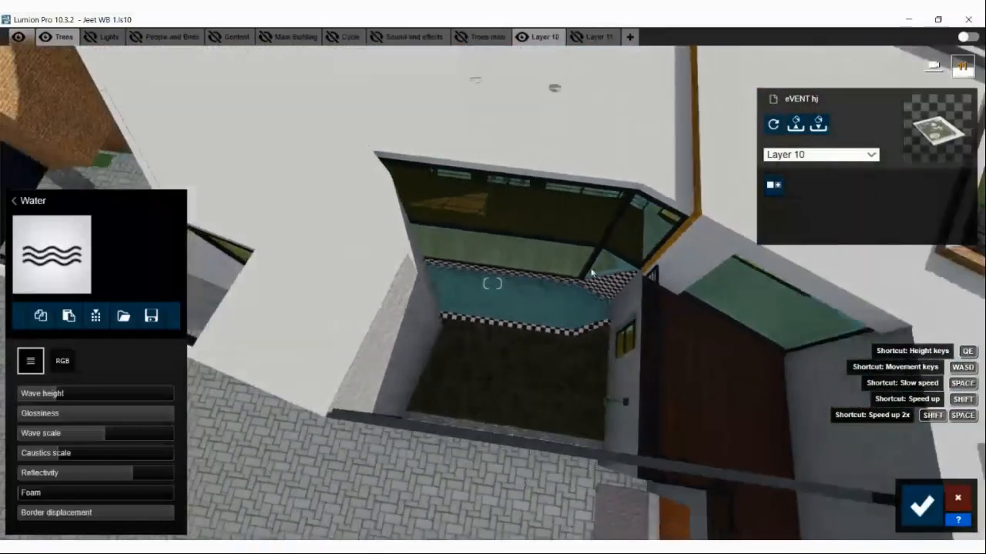
# - Save the water material changes made to the checker-tiled pool
pyautogui.moveTo(591, 273); pyautogui.dragTo(584, 285, button='right')
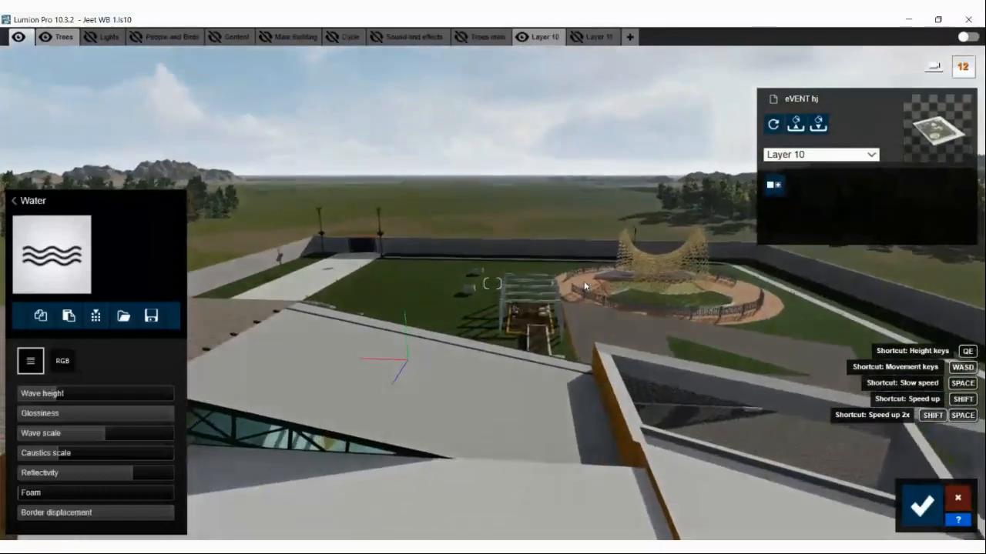
pyautogui.press('w')
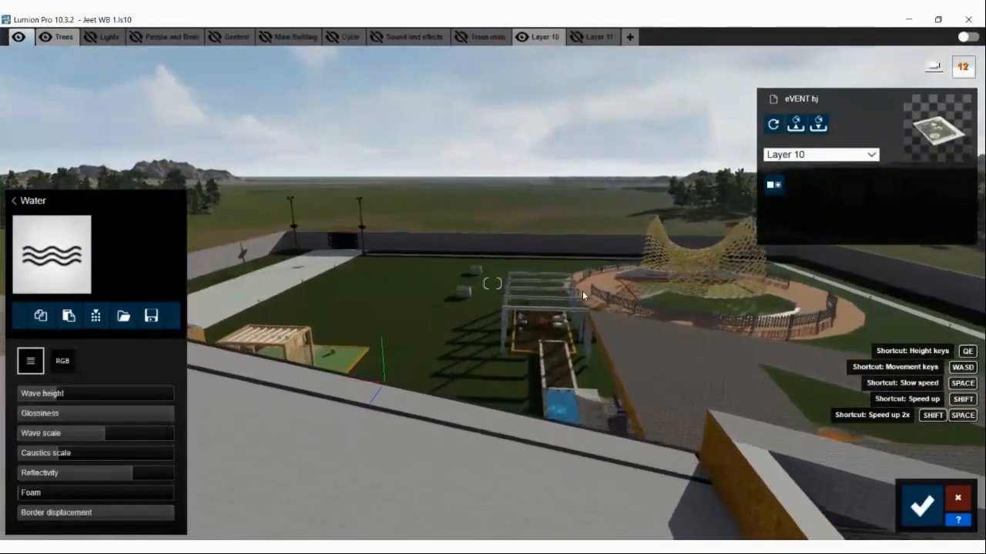
pyautogui.press('w')
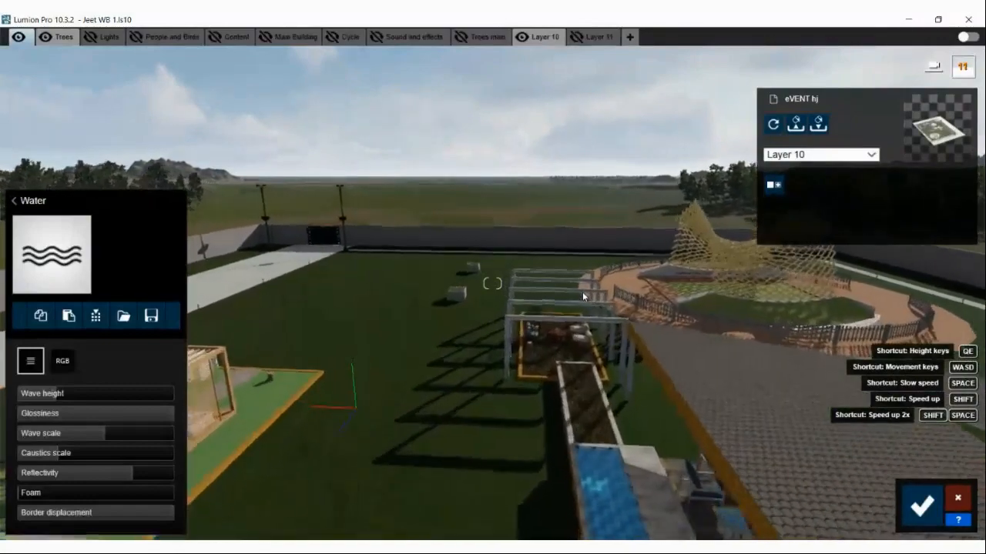
pyautogui.press('w')
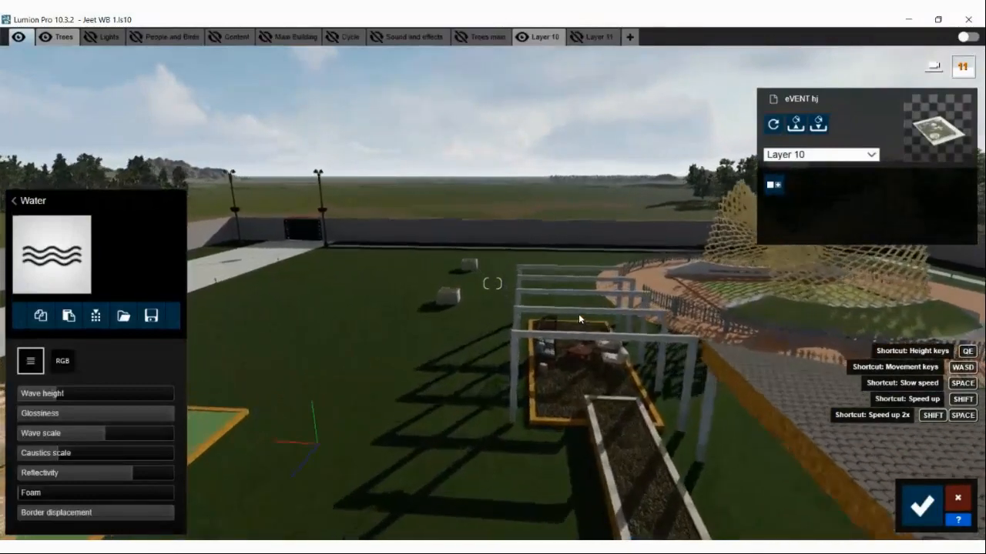
pyautogui.press('w')
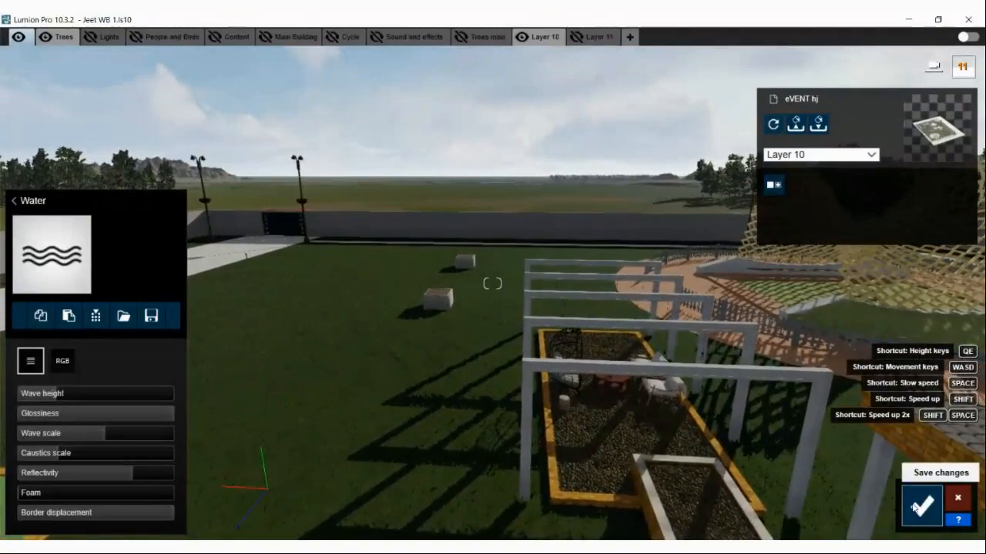
pyautogui.click(919, 505)
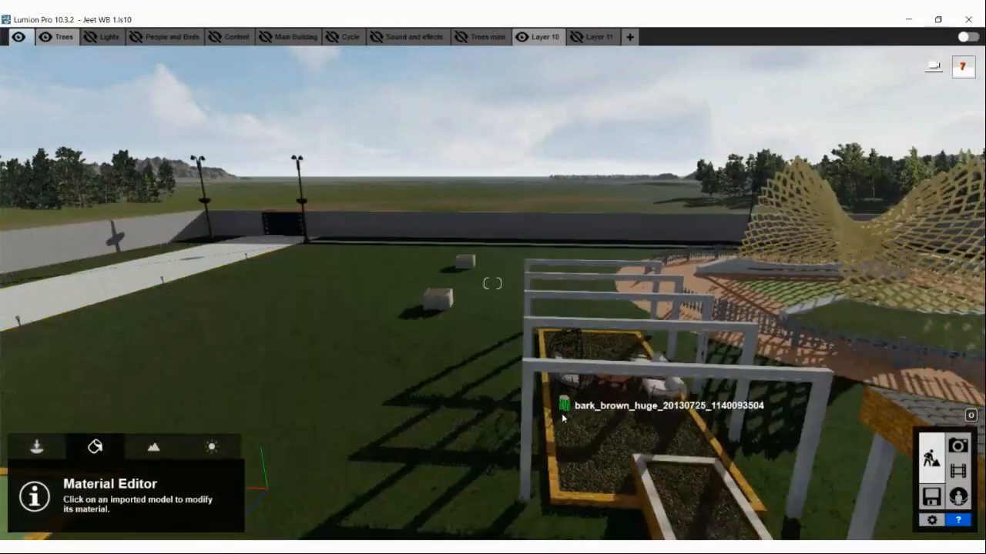
# - Select the white pergola frames over the gravel seating area and browse the Various and Indoor material categories for them
pyautogui.press('w')
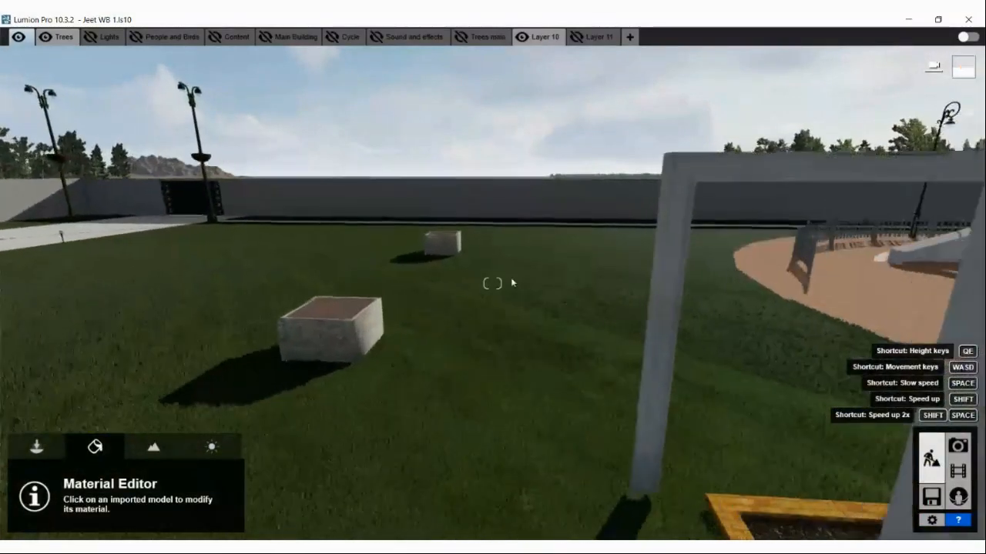
pyautogui.press('w')
pyautogui.moveTo(513, 283); pyautogui.dragTo(492, 420, button='right')
pyautogui.press('w')
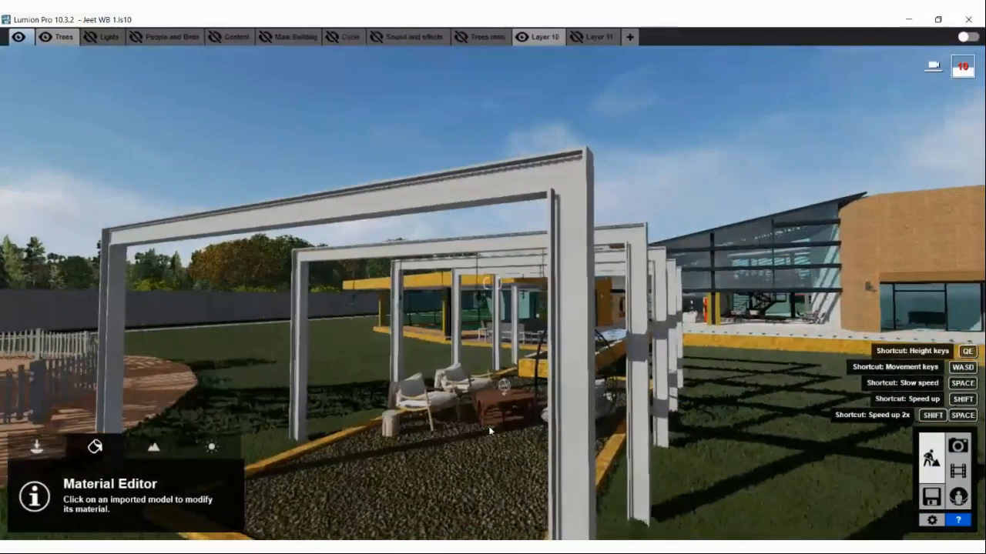
pyautogui.click(568, 418)
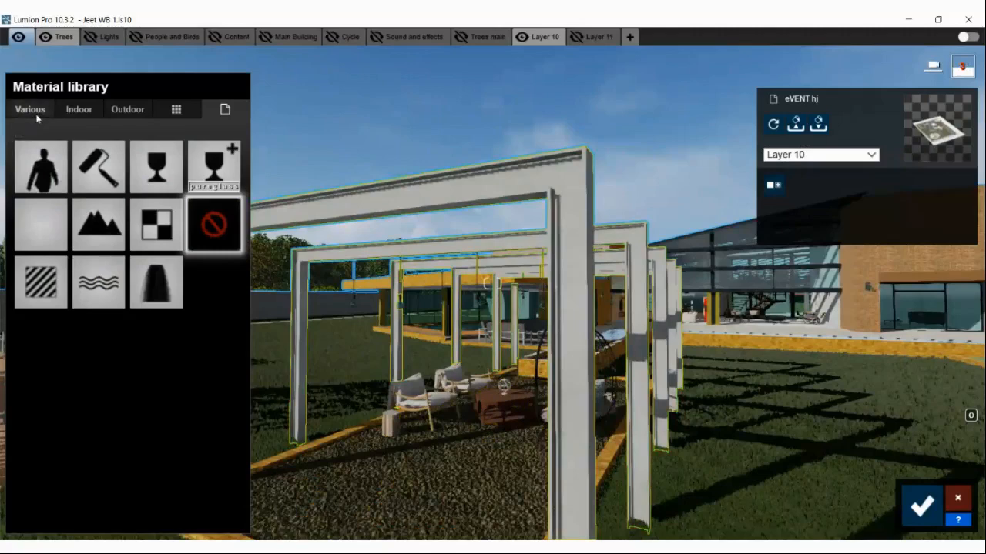
pyautogui.click(36, 119)
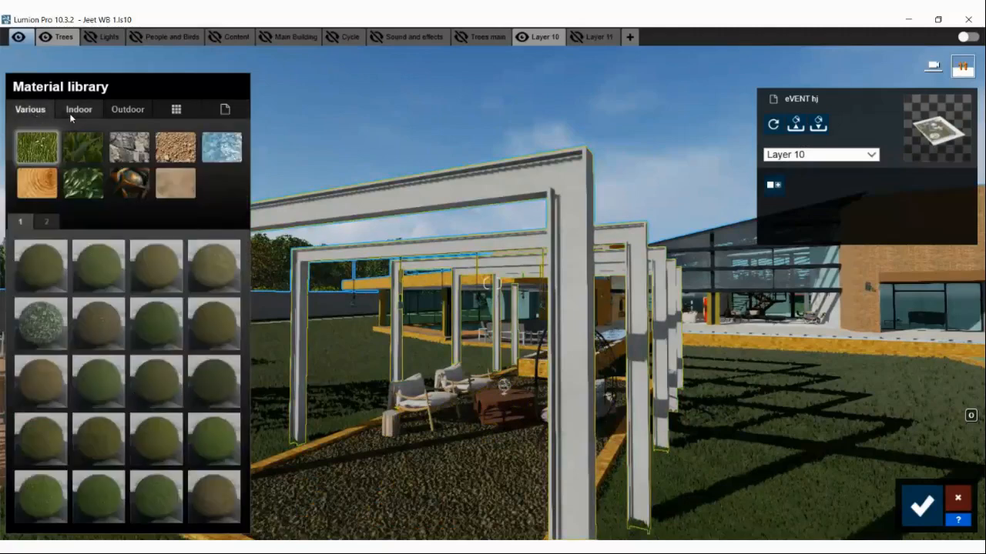
pyautogui.click(69, 113)
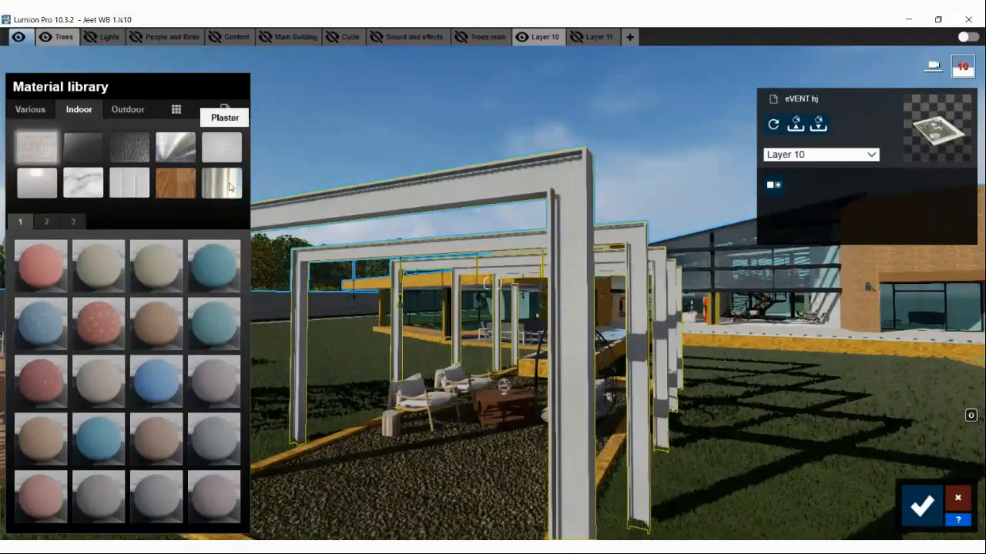
# - Apply the blue Leather 006B 1024 indoor material to the white upholstery of the daybed in the wooden garden cabana
pyautogui.moveTo(282, 223); pyautogui.dragTo(408, 198, button='right')
pyautogui.press('w')
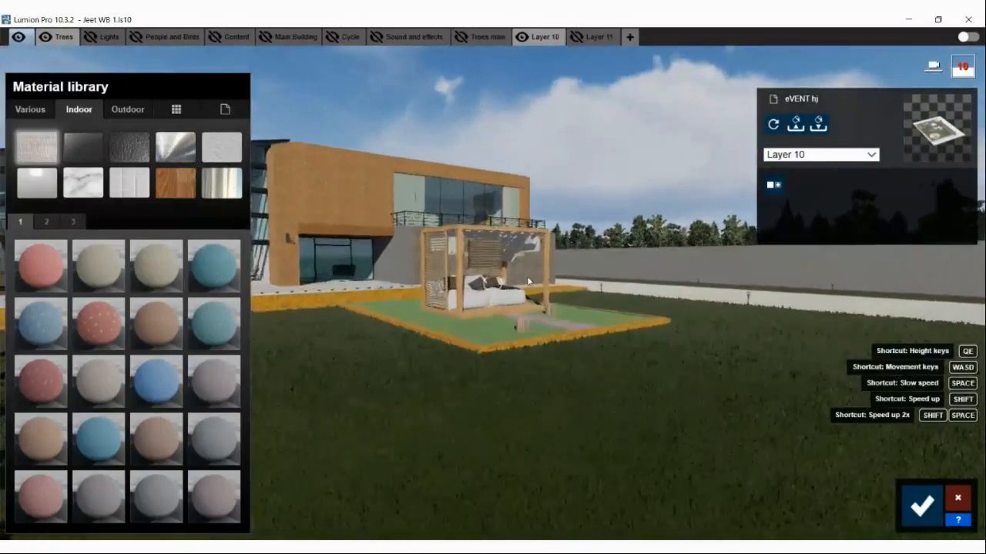
pyautogui.press('w')
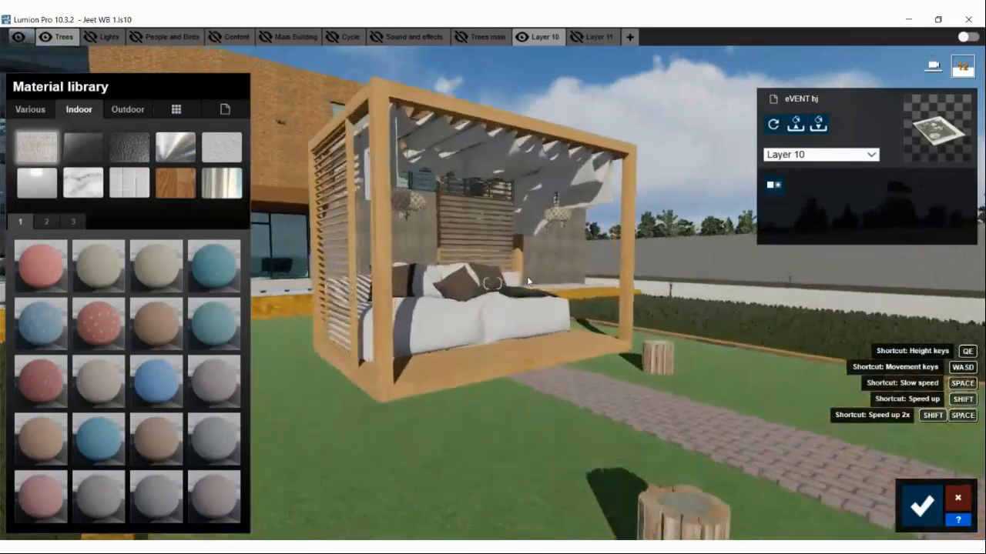
pyautogui.press('w')
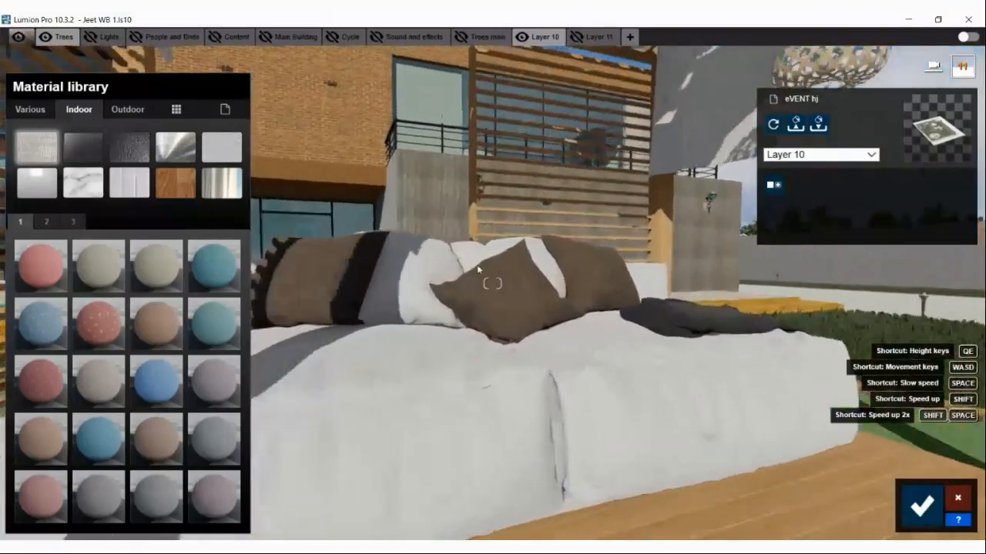
pyautogui.moveTo(478, 269); pyautogui.dragTo(477, 266, button='right')
pyautogui.press('s')
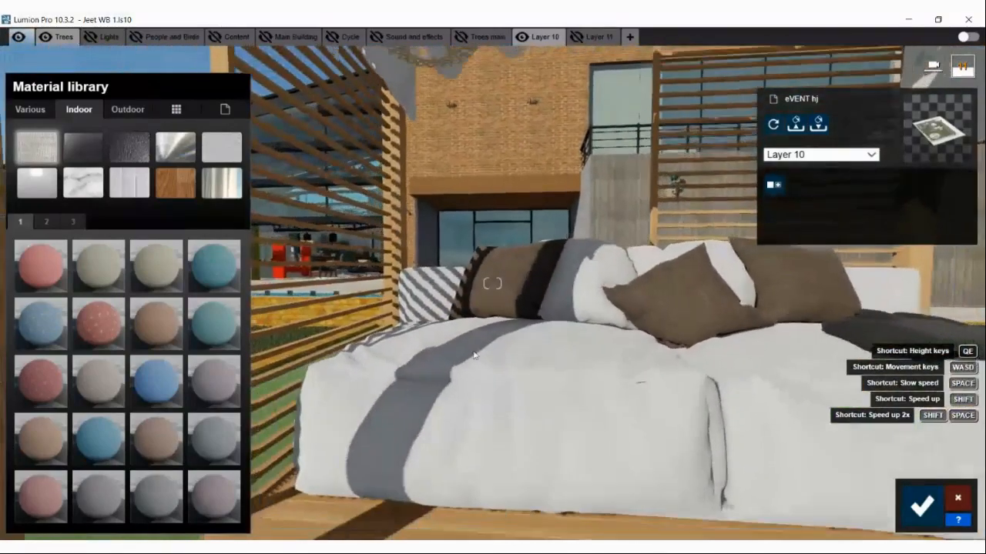
pyautogui.click(496, 368)
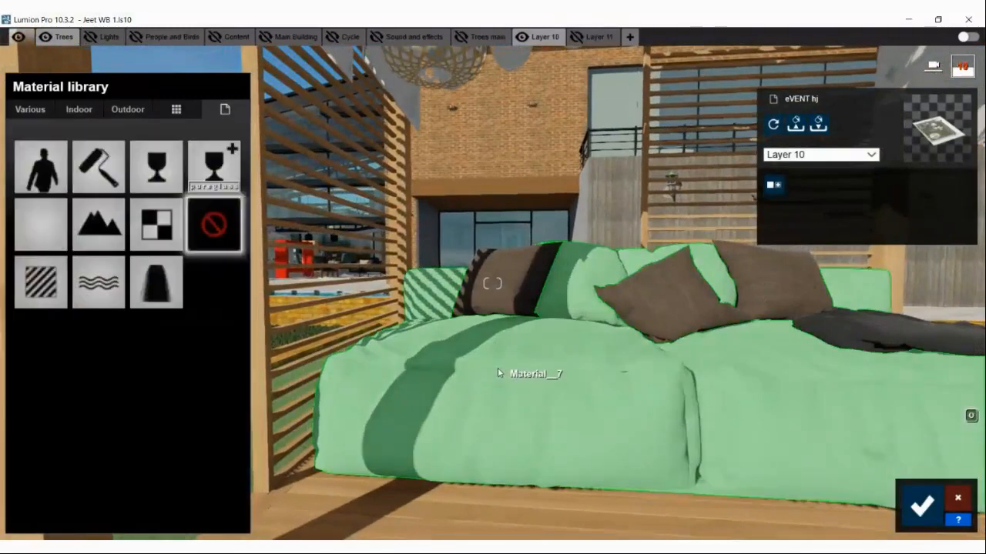
pyautogui.click(77, 110)
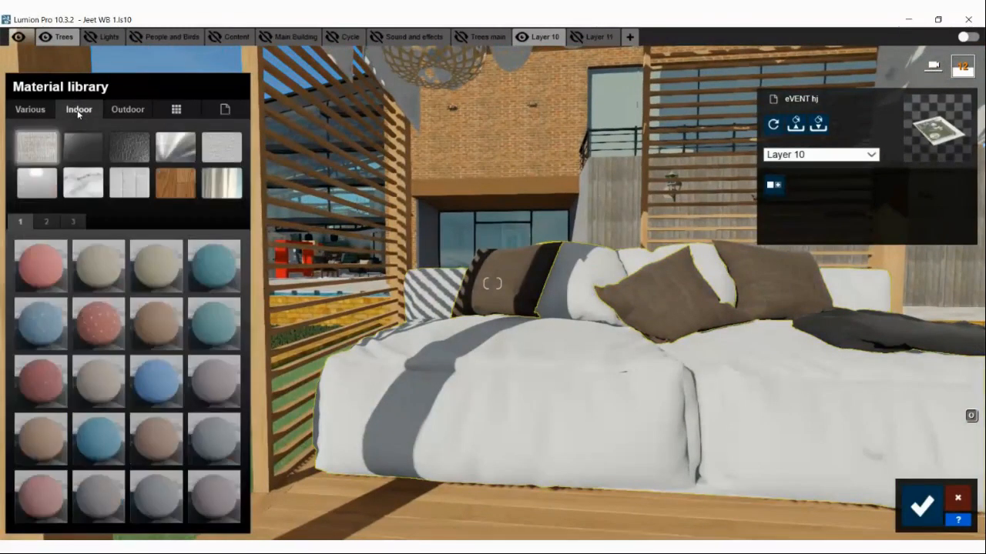
pyautogui.click(124, 152)
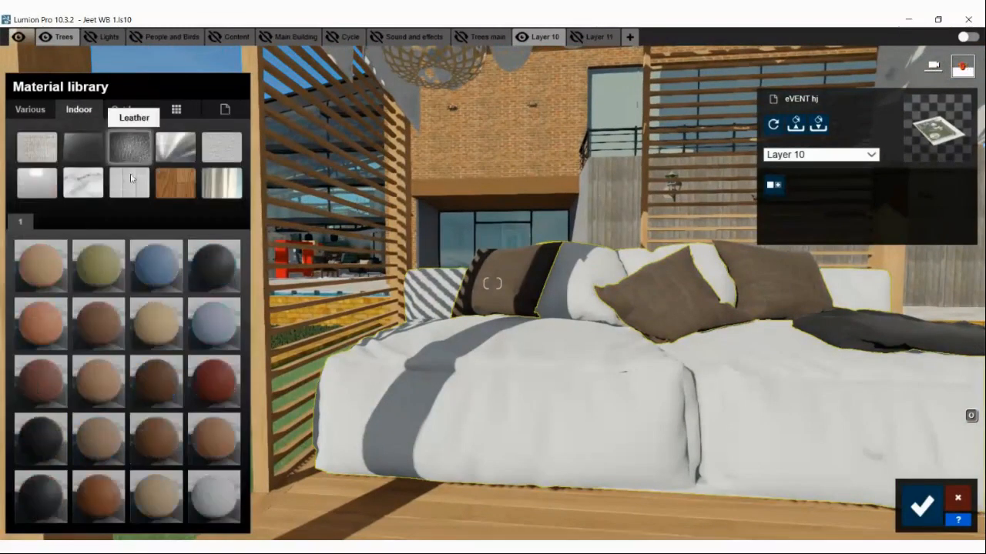
pyautogui.click(150, 269)
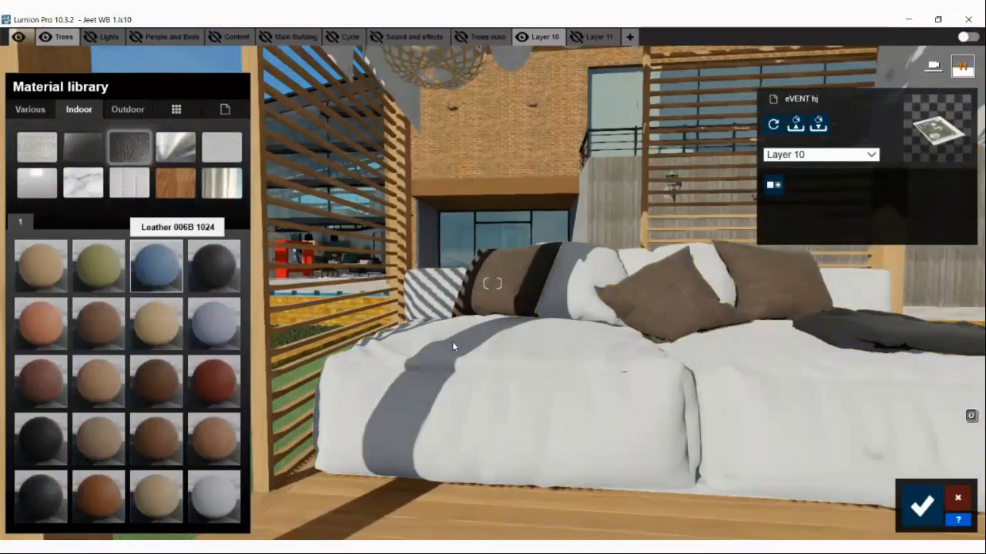
# - Apply the orange Polii Fabric Cotton 002 2k to the dark throw on the daybed and check the upholstery texture close up
pyautogui.moveTo(446, 349); pyautogui.dragTo(614, 363, button='right')
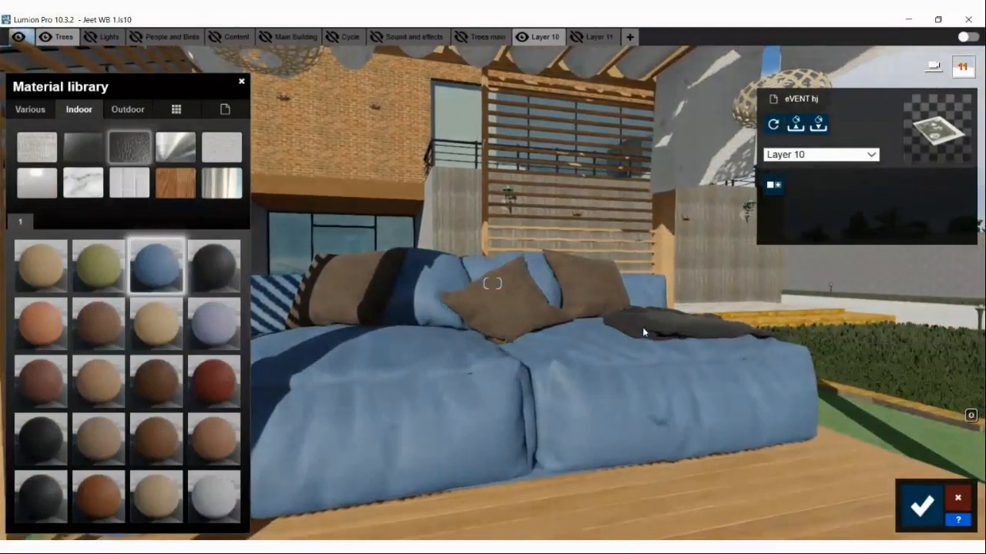
pyautogui.click(645, 332)
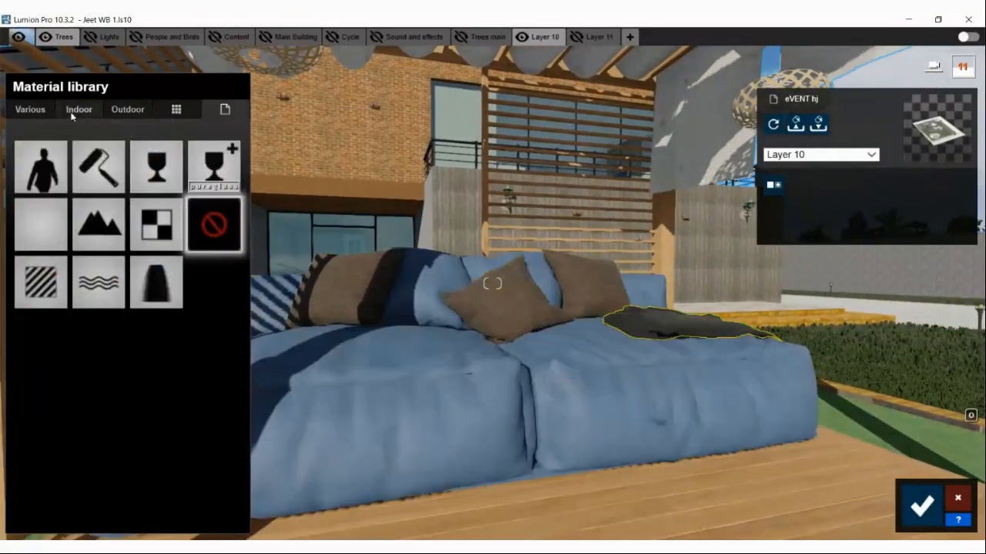
pyautogui.click(77, 110)
pyautogui.click(131, 149)
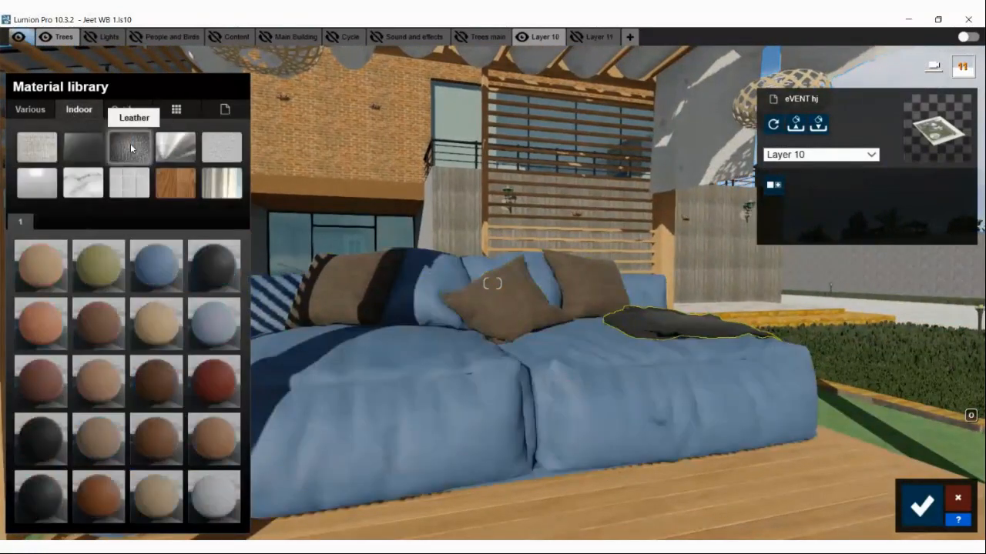
pyautogui.click(42, 152)
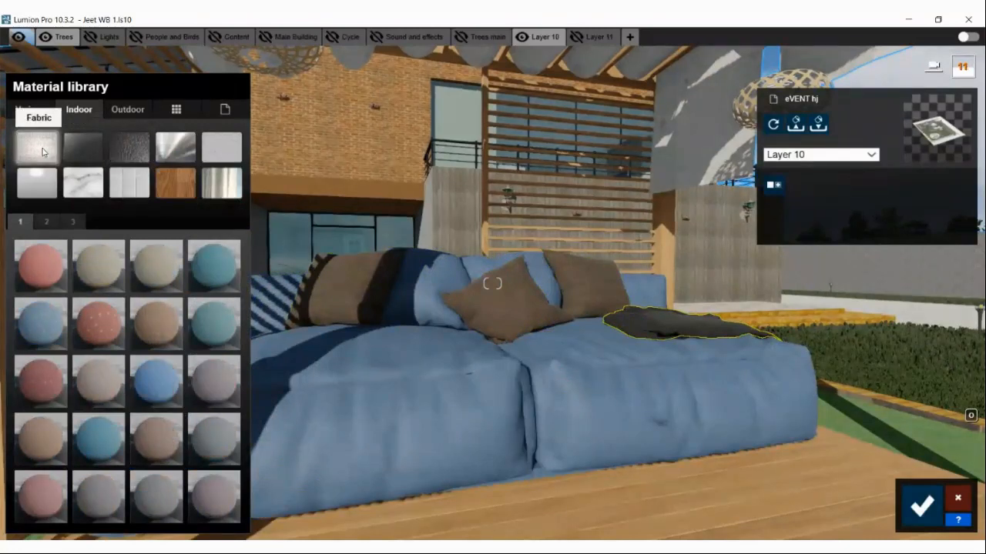
pyautogui.click(46, 222)
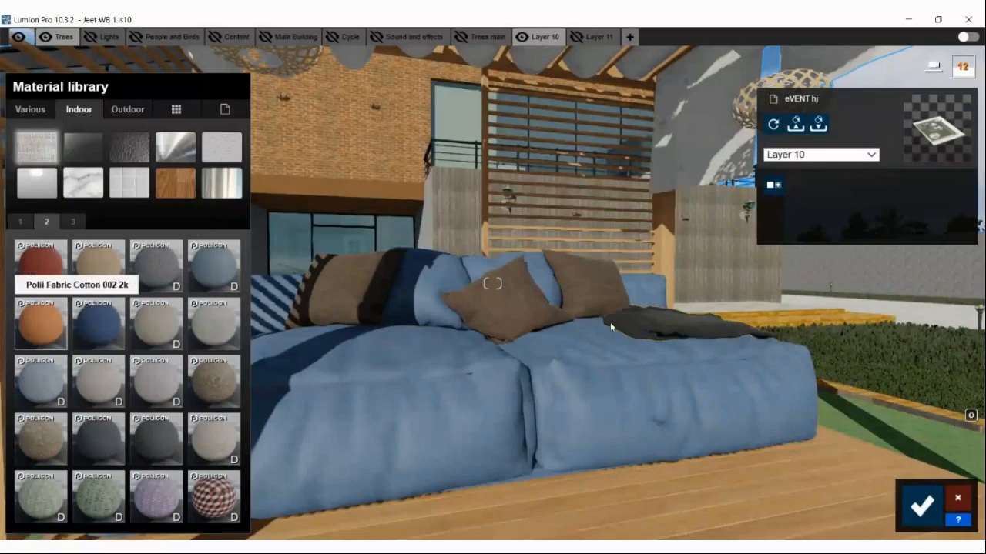
pyautogui.moveTo(543, 335)
pyautogui.mouseDown(button='right')
pyautogui.moveTo(493, 343)
pyautogui.moveTo(529, 334)
pyautogui.mouseUp(button='right')
pyautogui.press('w')
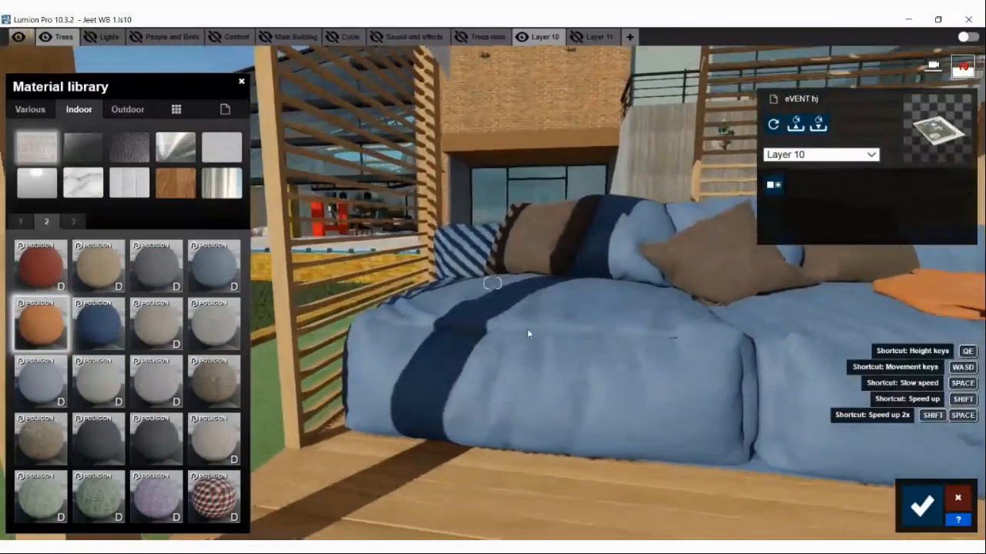
pyautogui.press('w')
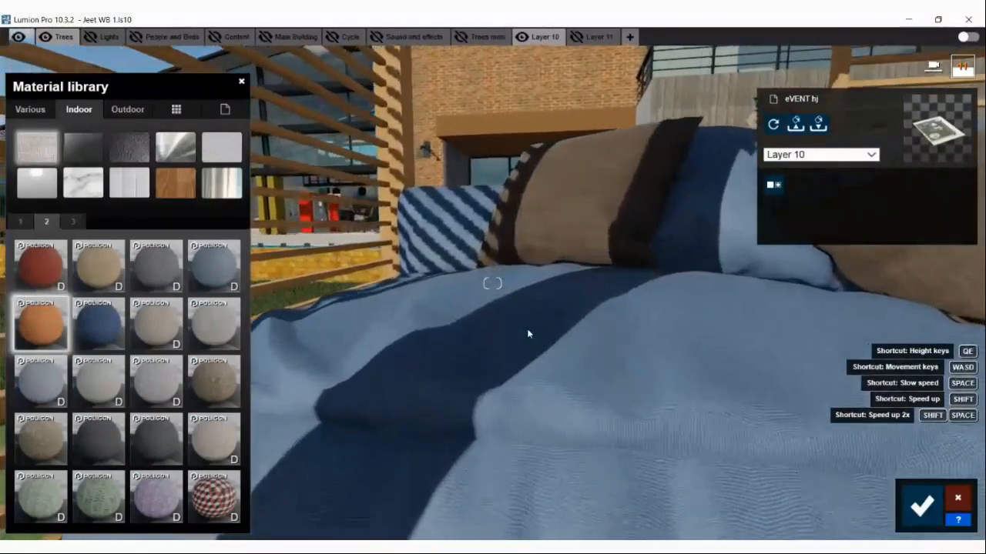
pyautogui.press('s')
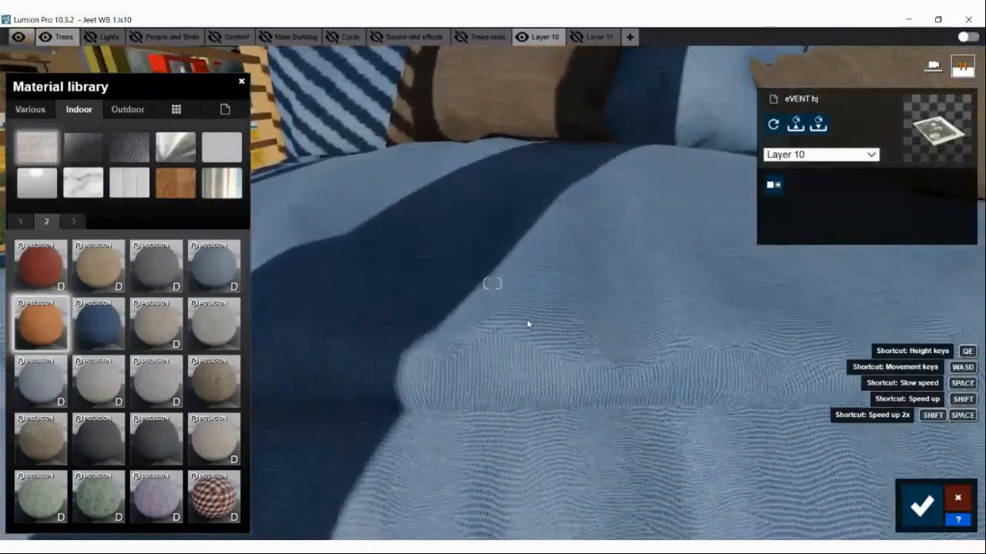
pyautogui.press('s')
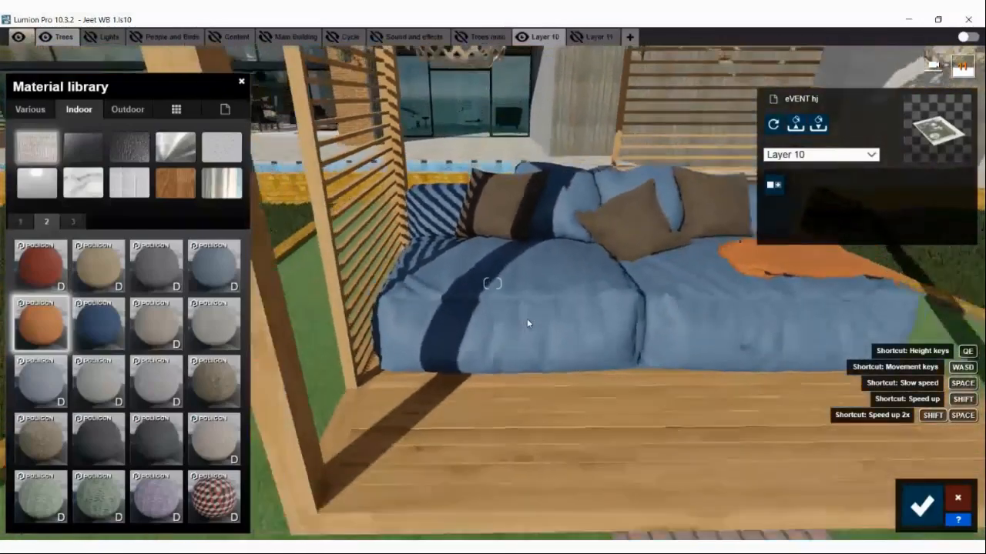
# - Go from the garden cabana into the living room and select the white sofa's upholstery for material editing
pyautogui.press('w')
pyautogui.moveTo(526, 324); pyautogui.dragTo(509, 325, button='right')
pyautogui.press('w')
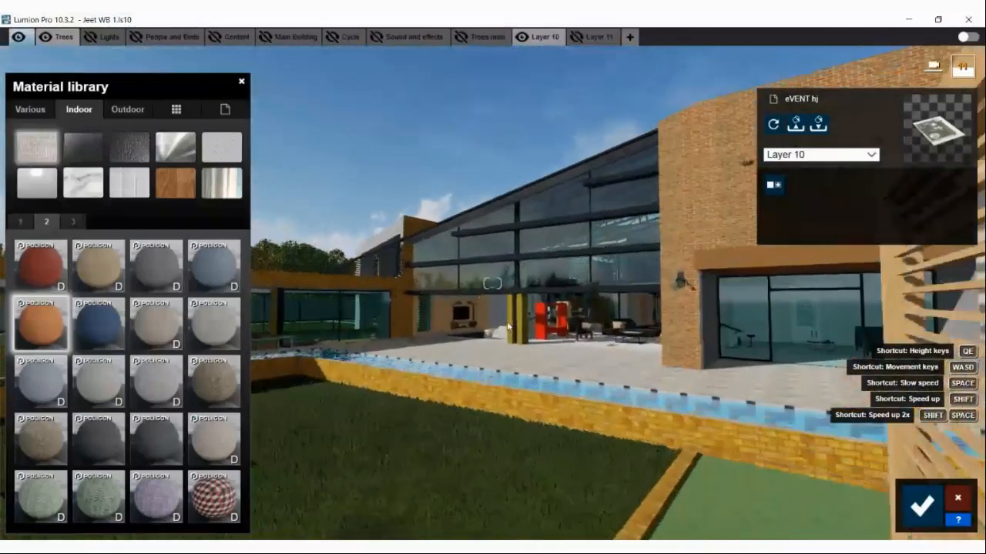
pyautogui.press('w')
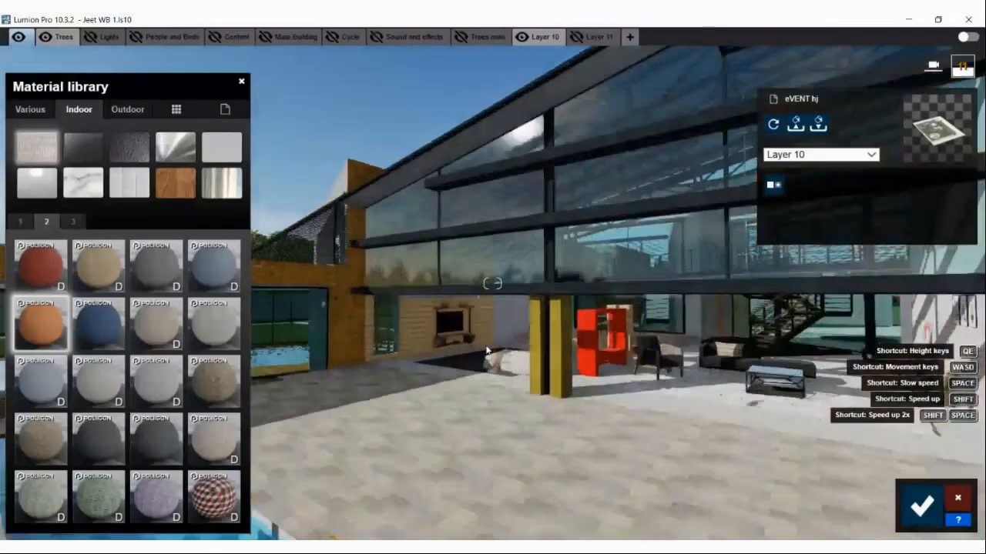
pyautogui.press('w')
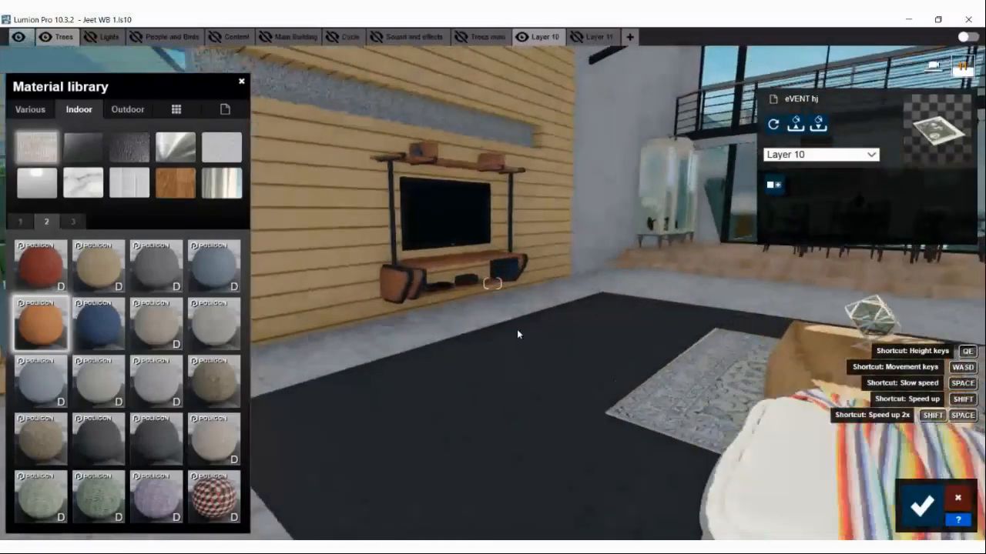
pyautogui.moveTo(518, 333); pyautogui.dragTo(543, 334, button='right')
pyautogui.press('w')
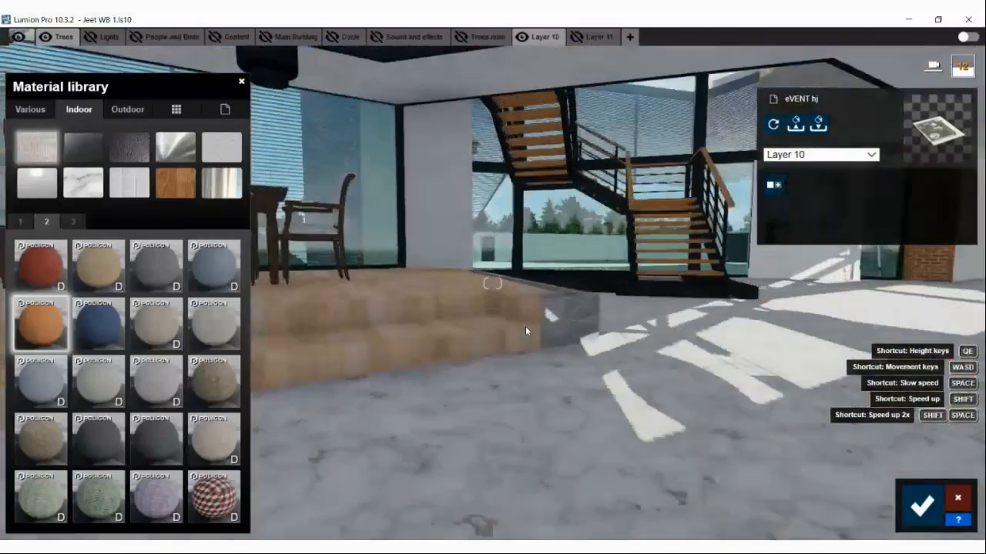
pyautogui.press('s')
pyautogui.moveTo(525, 327); pyautogui.dragTo(527, 332, button='right')
pyautogui.click(376, 377)
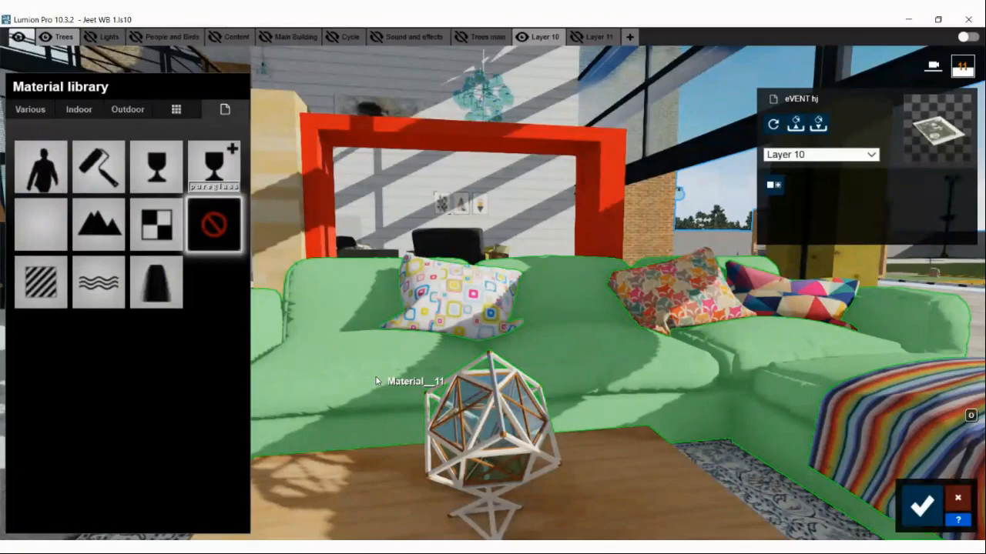
# - Apply the brown Leather 007 1024 indoor material to the living room sofa and check the upholstery up close
pyautogui.press('a')
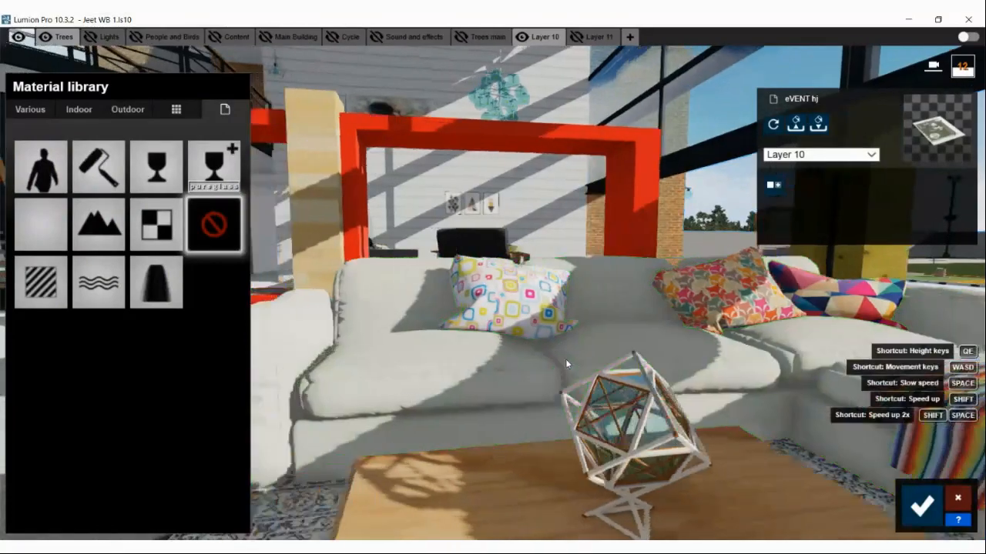
pyautogui.moveTo(565, 359); pyautogui.dragTo(626, 346, button='right')
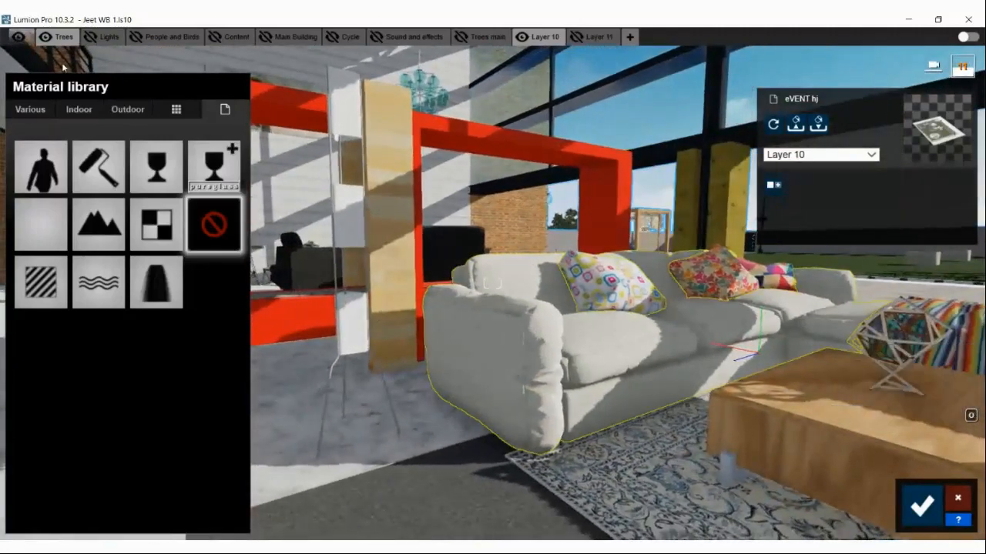
pyautogui.click(90, 112)
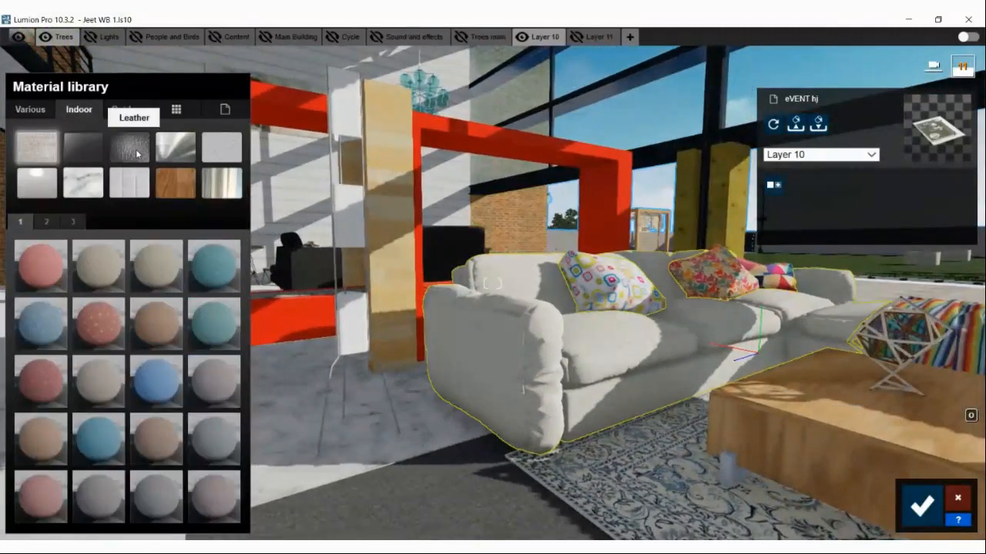
pyautogui.click(136, 154)
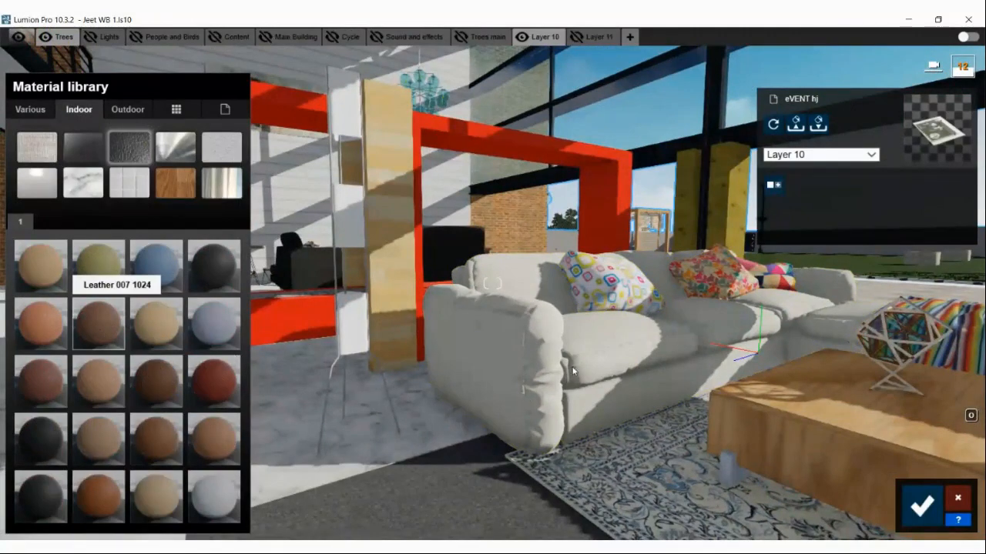
pyautogui.moveTo(574, 367); pyautogui.dragTo(570, 357)
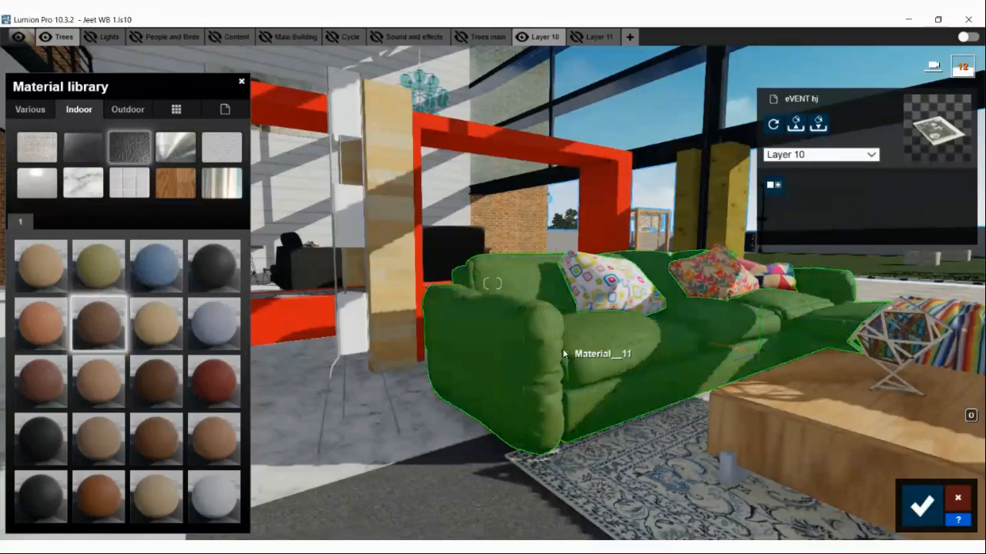
pyautogui.moveTo(563, 354); pyautogui.dragTo(481, 343, button='right')
pyautogui.scroll(3, 483, 355)
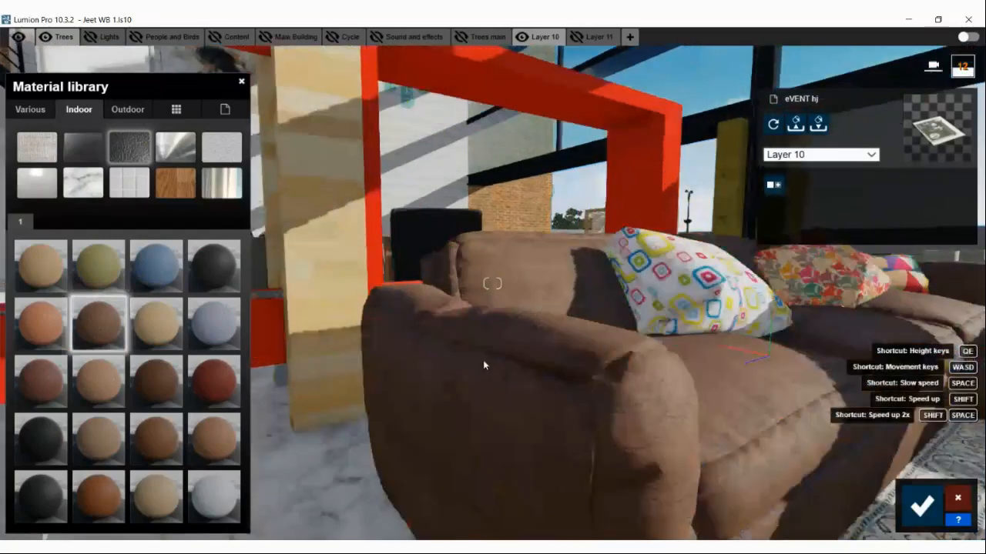
pyautogui.moveTo(484, 361); pyautogui.dragTo(620, 367, button='right')
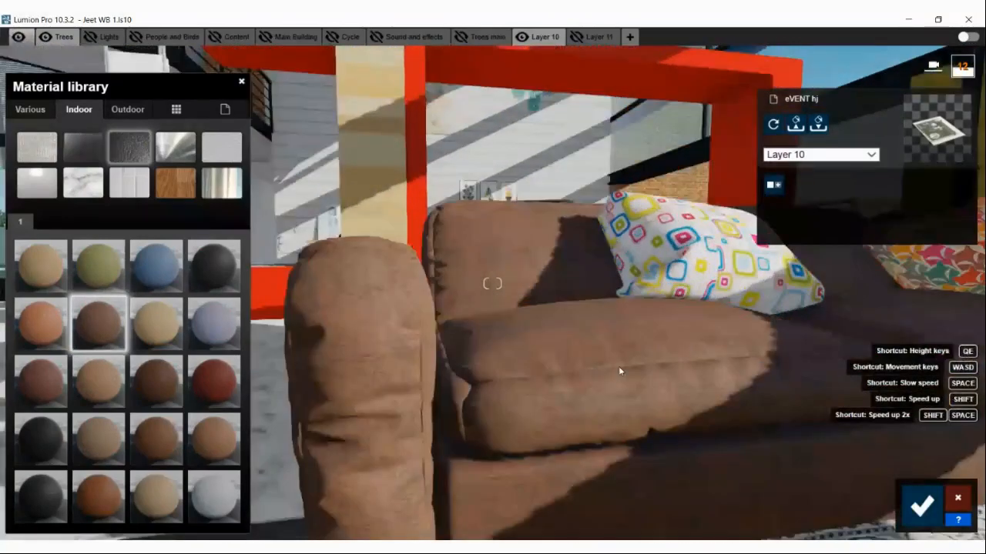
pyautogui.scroll(2, 618, 366)
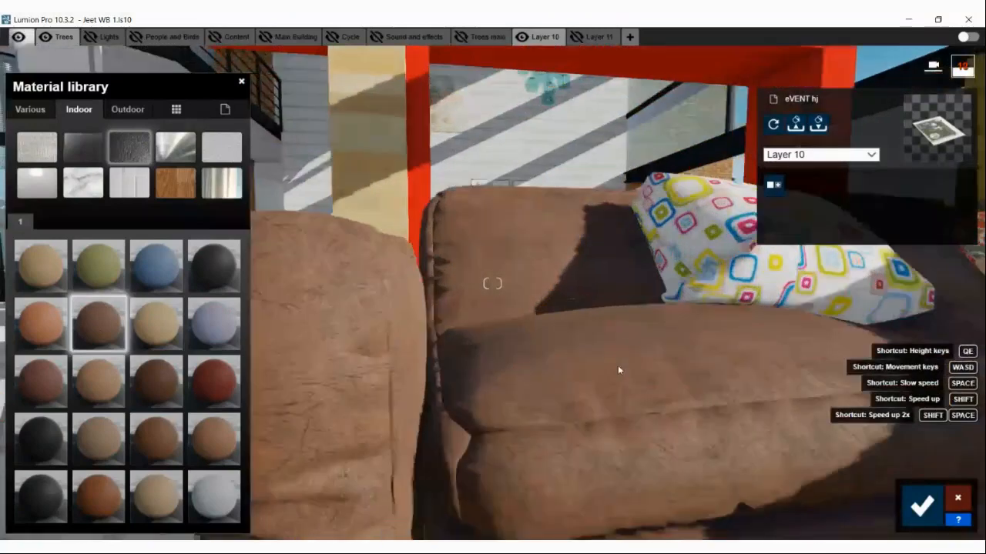
pyautogui.moveTo(617, 367); pyautogui.dragTo(601, 353, button='right')
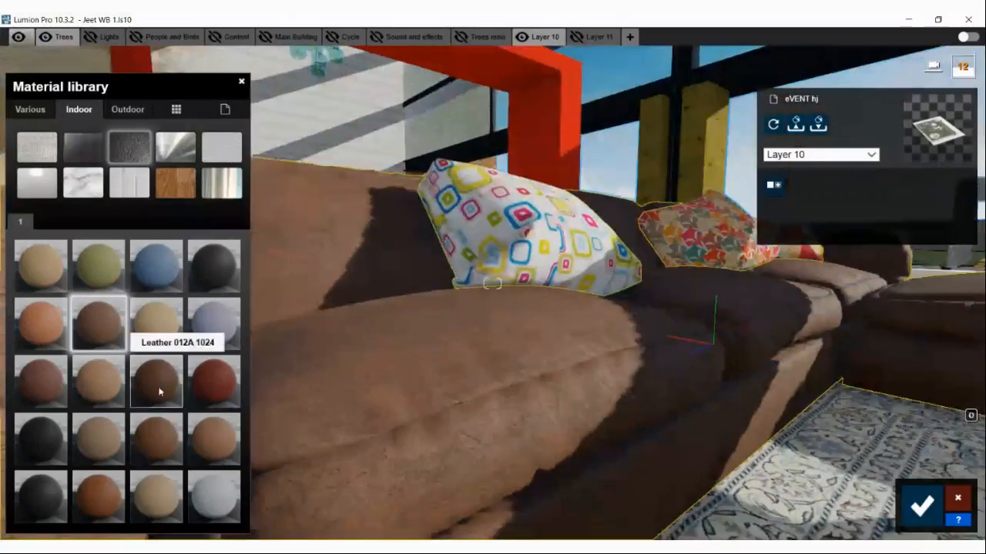
# - Try Leather 012A 1024 and Leather 013 1024 on the sofa upholstery and look at the latter's material settings
pyautogui.click(158, 378)
pyautogui.click(112, 341)
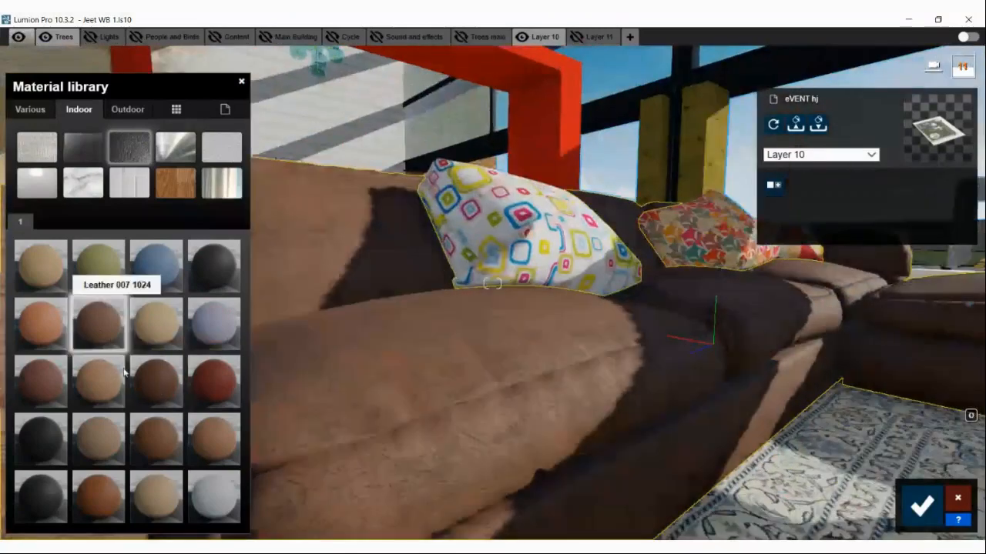
pyautogui.click(192, 435)
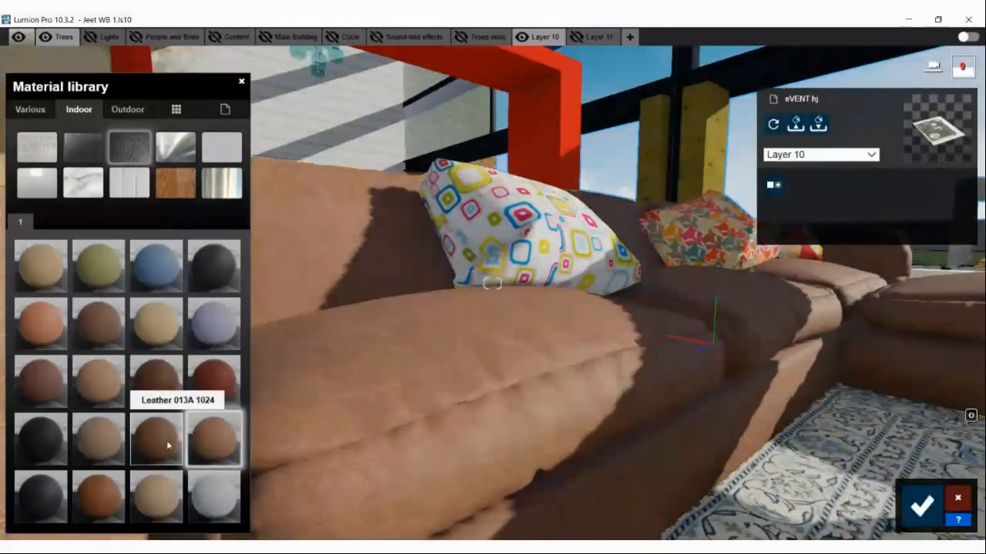
pyautogui.click(201, 439)
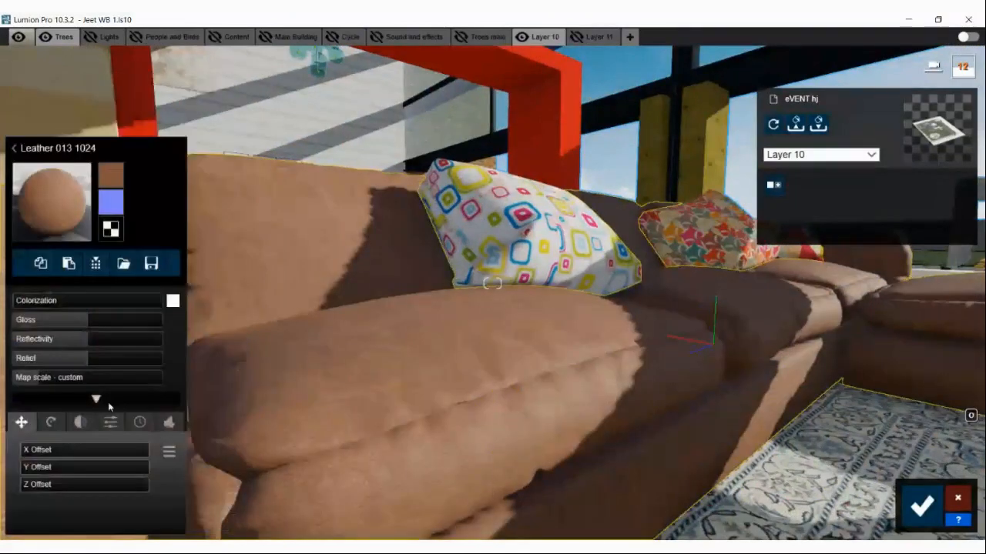
pyautogui.click(57, 213)
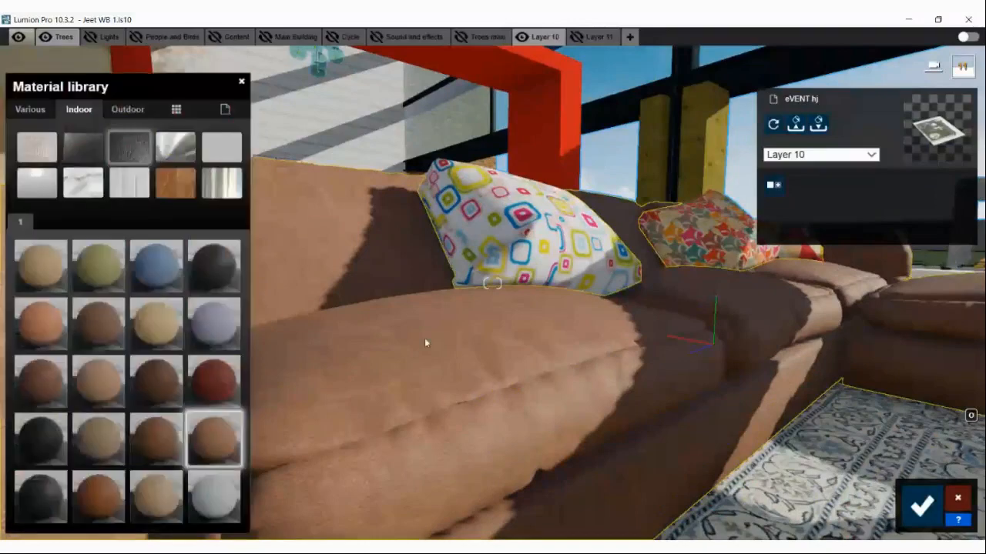
# - Compare Leather Brown 1024 on the sofa upholstery, and apply Leather 013A 1024 instead
pyautogui.moveTo(424, 338); pyautogui.dragTo(444, 321, button='right')
pyautogui.press('s')
pyautogui.press('w')
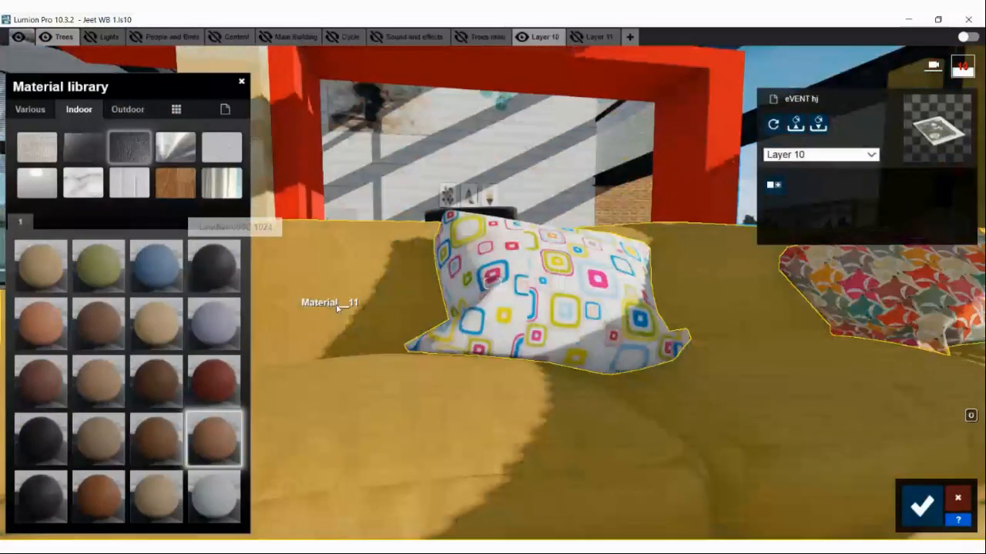
pyautogui.moveTo(336, 304); pyautogui.dragTo(278, 331, button='right')
pyautogui.click(103, 491)
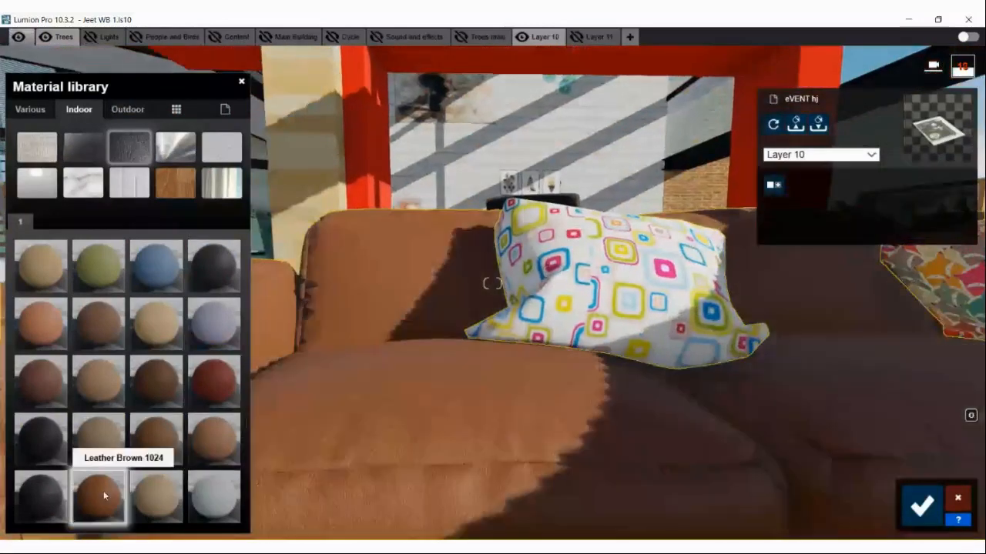
pyautogui.click(152, 445)
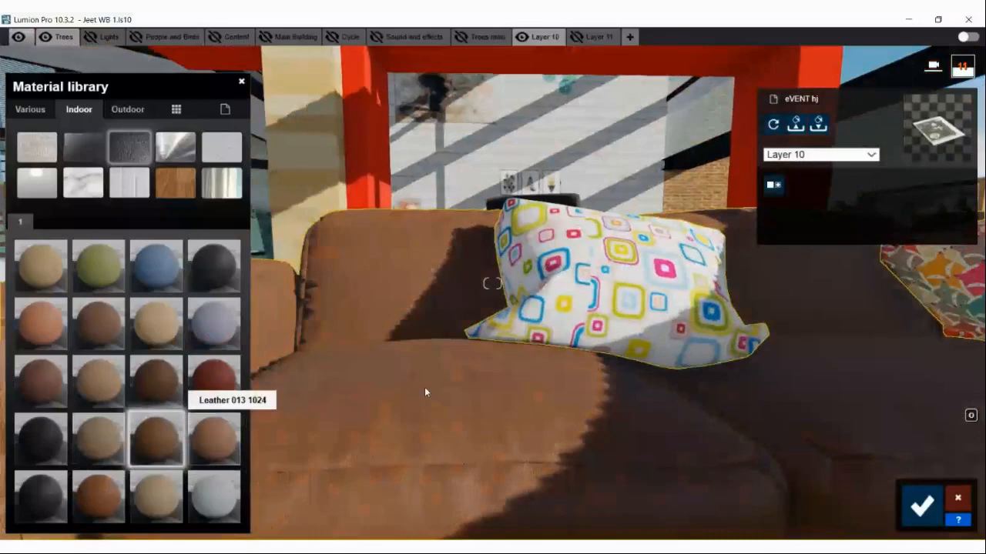
# - Examine the leather grain on the sofa's seat cushion at close range and from farther away
pyautogui.scroll(2, 425, 388)
pyautogui.moveTo(425, 389); pyautogui.dragTo(417, 327, button='right')
pyautogui.scroll(2, 420, 399)
pyautogui.scroll(-2, 416, 322)
pyautogui.scroll(1, 413, 319)
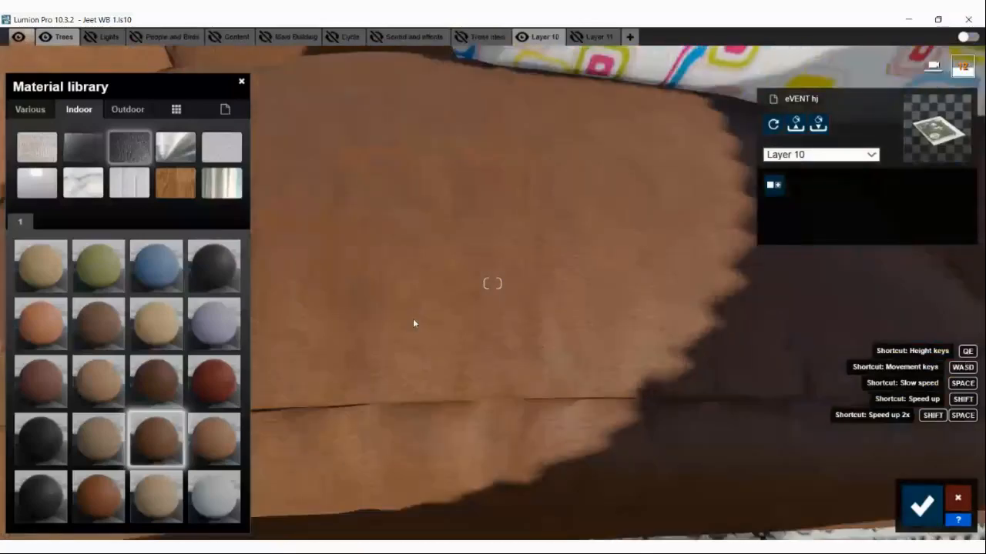
pyautogui.scroll(2, 414, 324)
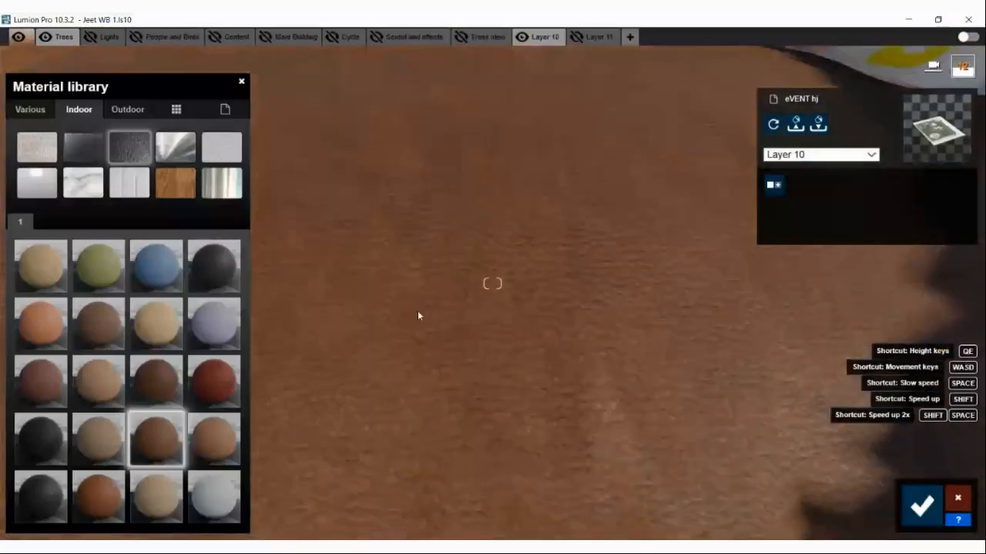
pyautogui.scroll(-2, 415, 316)
pyautogui.scroll(-3, 414, 315)
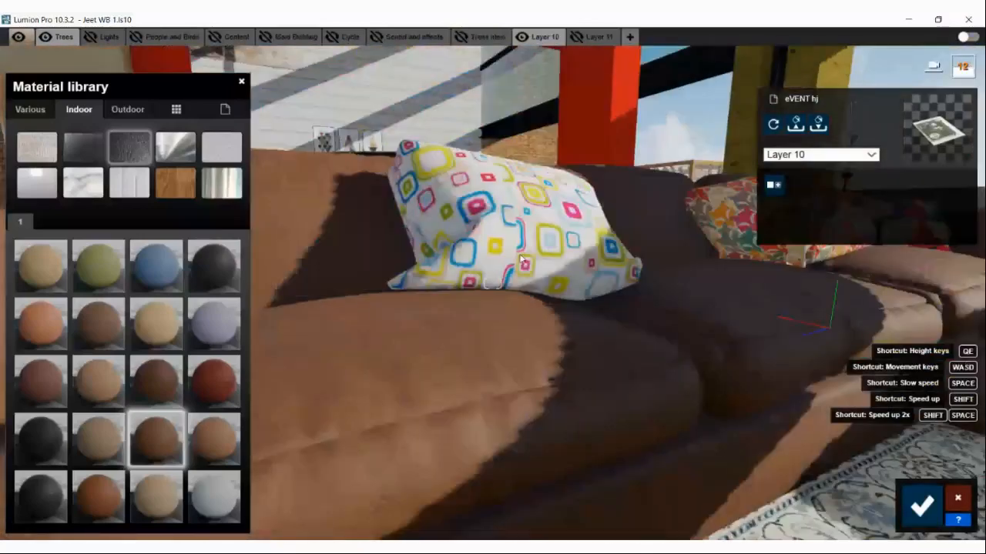
# - Hide the white cushion with coloured squares on the sofa by assigning it the Invisible material, and inspect the spot
pyautogui.click(519, 259)
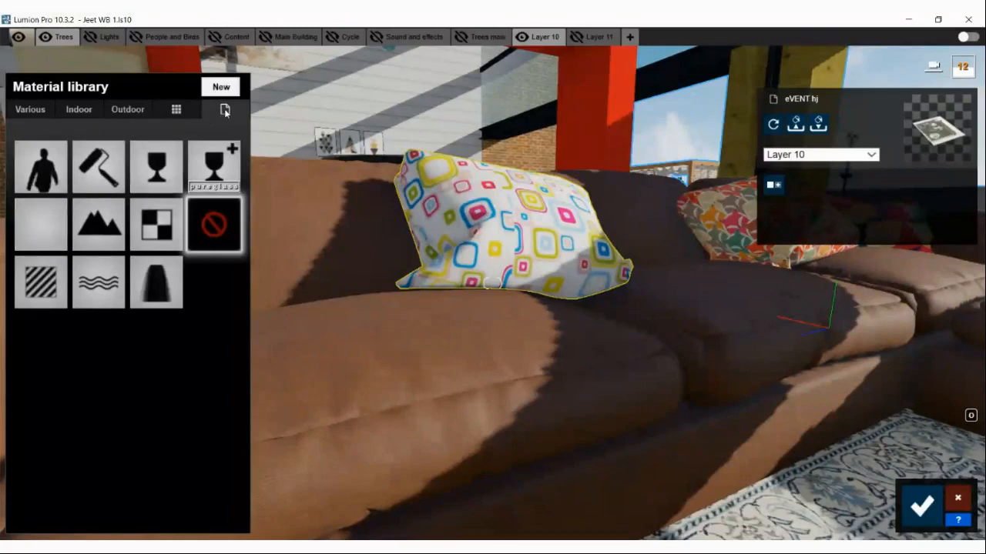
pyautogui.click(41, 278)
pyautogui.click(41, 221)
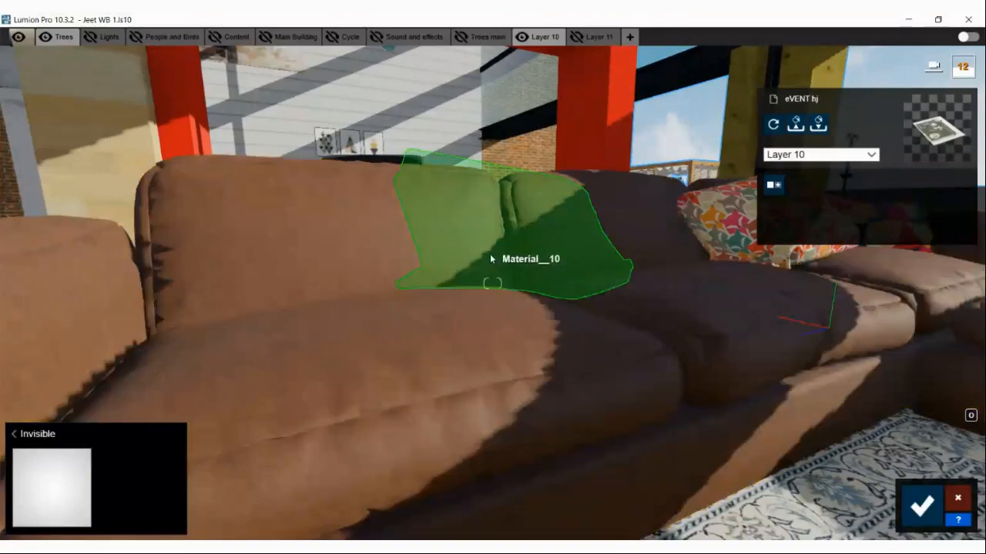
pyautogui.press('w')
pyautogui.press('w')
pyautogui.moveTo(428, 267); pyautogui.dragTo(428, 271, button='right')
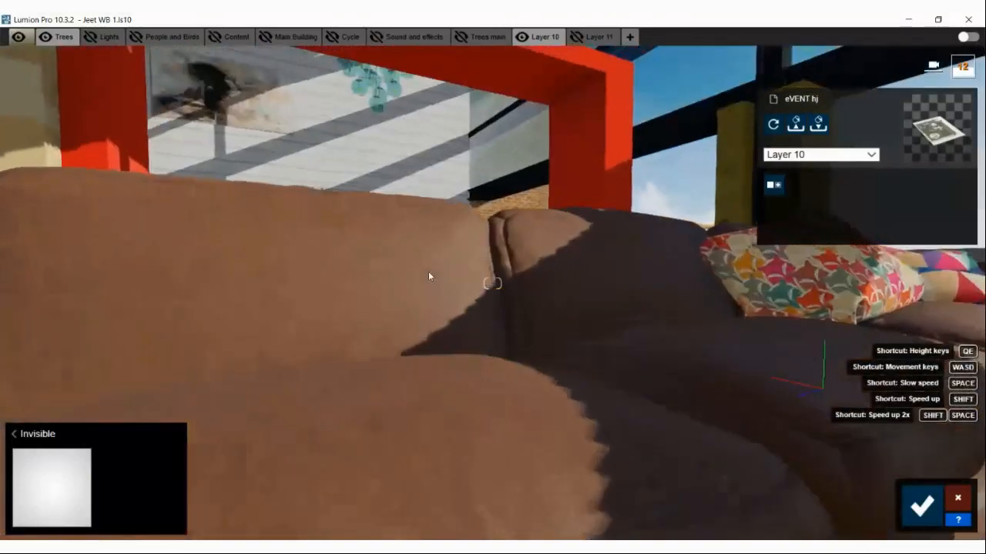
pyautogui.press('s')
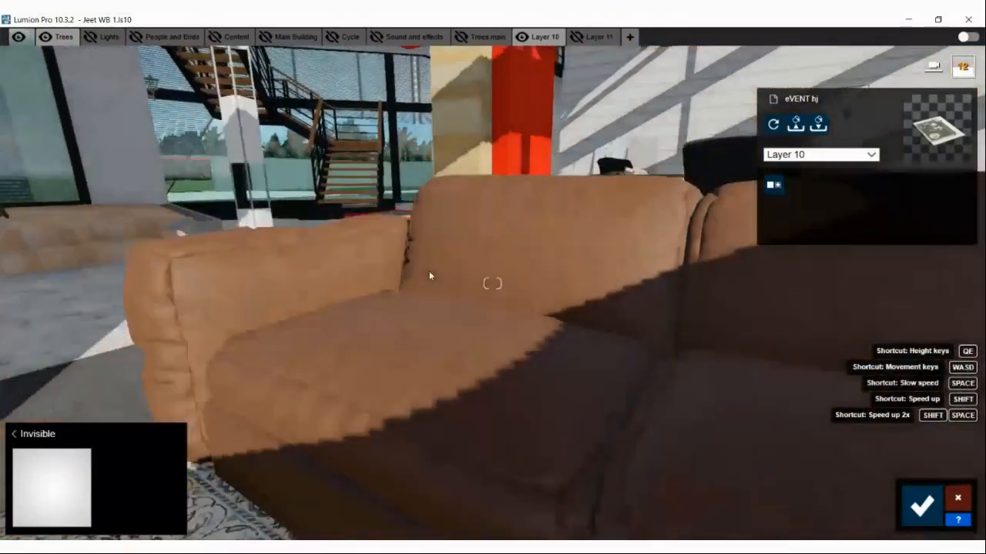
# - Assign the Leather 013 1024 material to the multicoloured patterned cushion on the sofa
pyautogui.moveTo(429, 276); pyautogui.dragTo(499, 270, button='right')
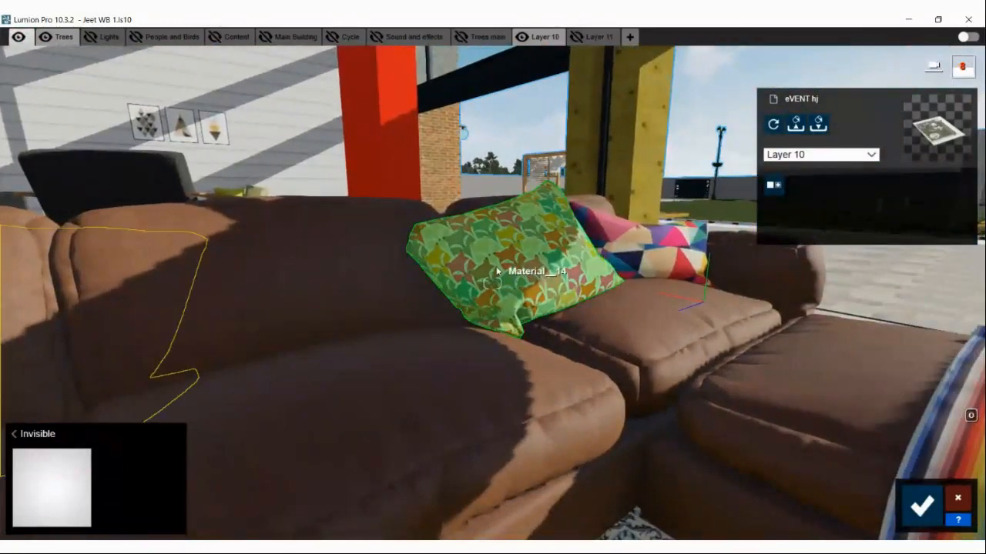
pyautogui.click(500, 270)
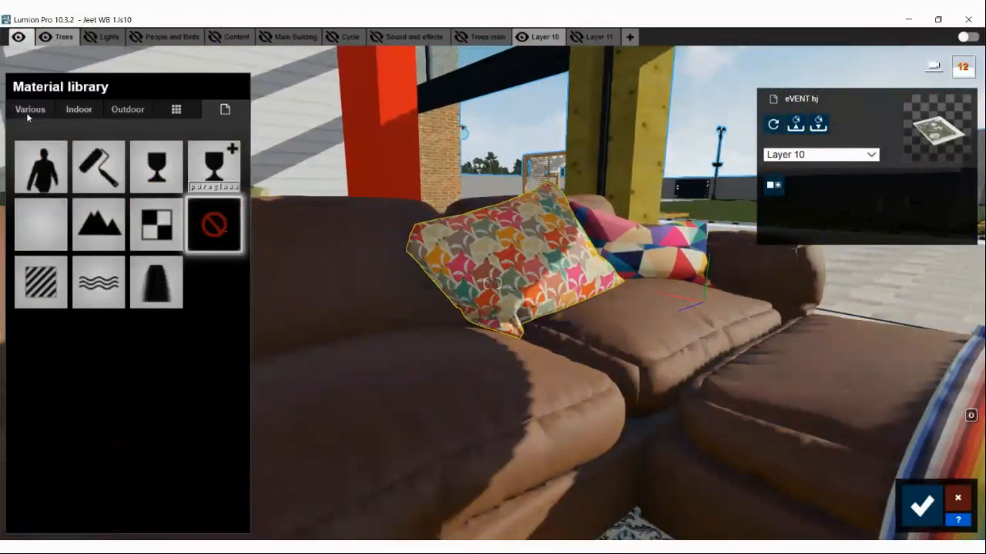
pyautogui.click(30, 110)
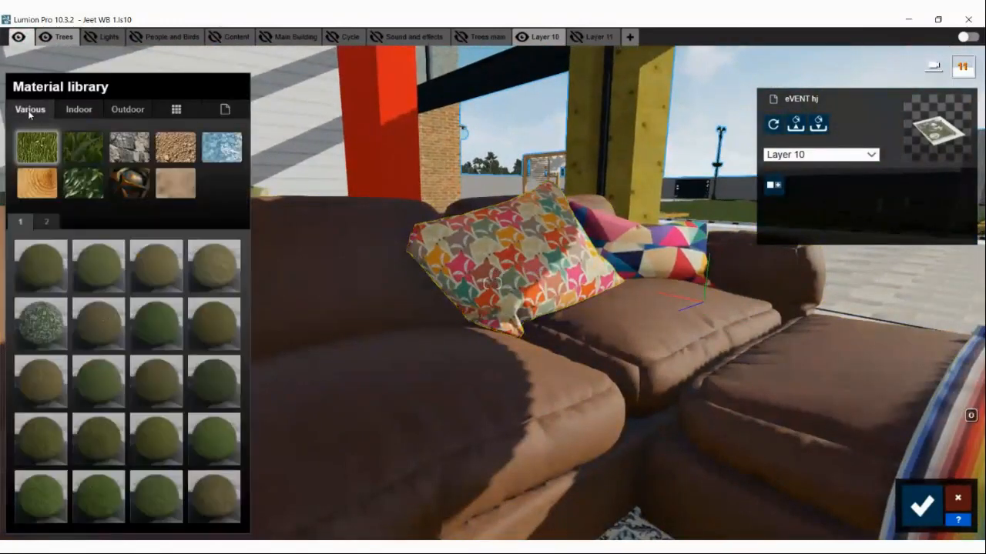
pyautogui.click(79, 110)
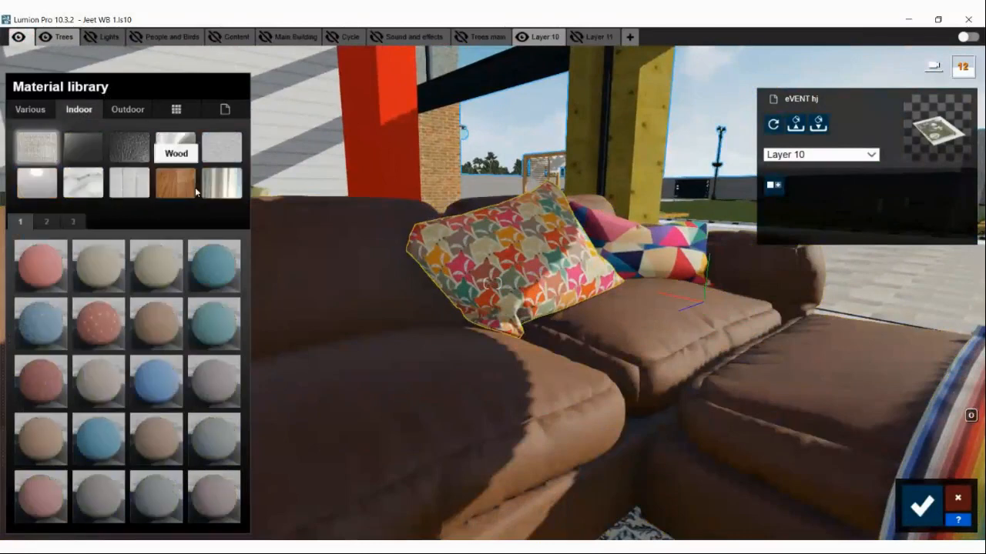
pyautogui.click(46, 222)
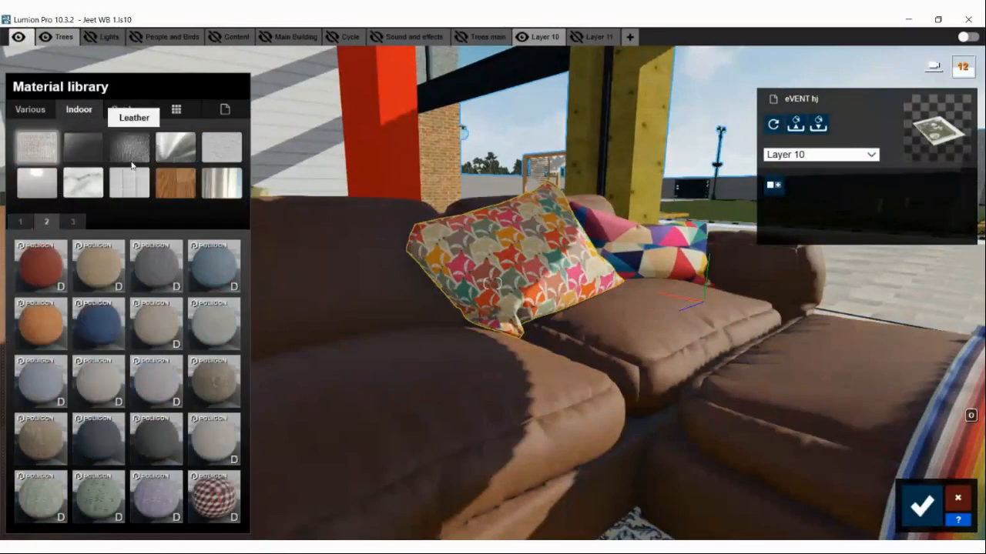
pyautogui.click(128, 146)
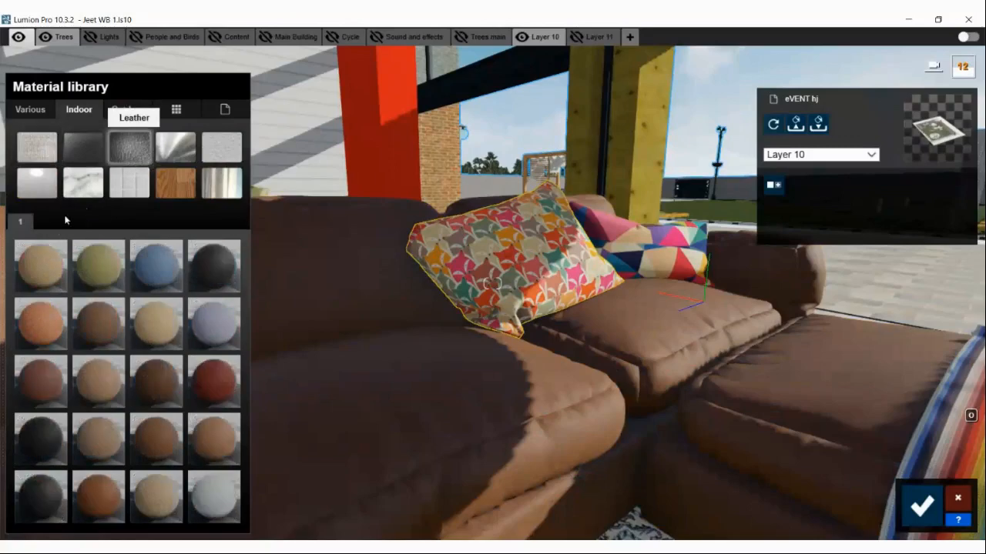
pyautogui.click(215, 447)
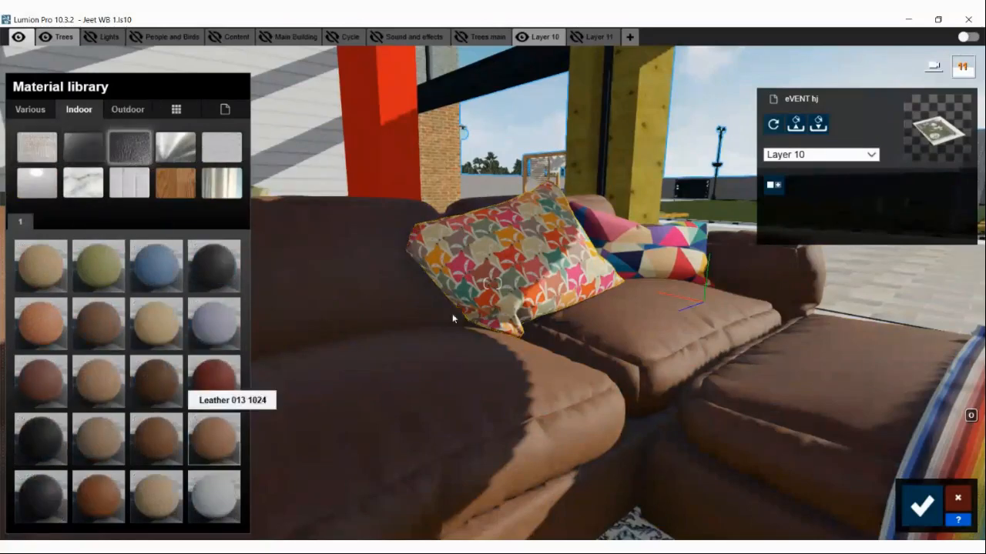
# - Apply the same Leather 013 1024 material to the second cushion with the coloured triangle pattern
pyautogui.moveTo(490, 301)
pyautogui.mouseDown(button='right')
pyautogui.moveTo(526, 288)
pyautogui.moveTo(503, 292)
pyautogui.mouseUp(button='right')
pyautogui.press('w')
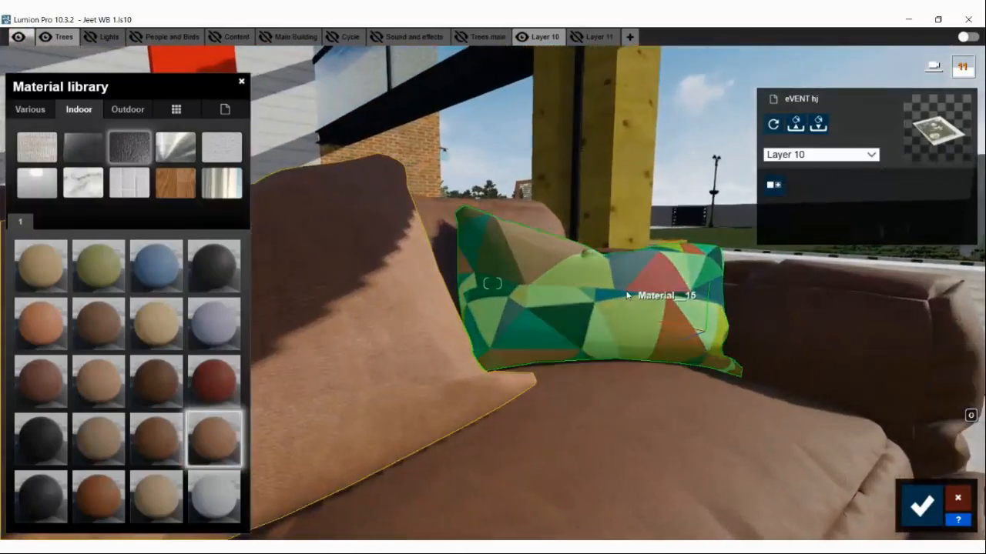
pyautogui.click(499, 258)
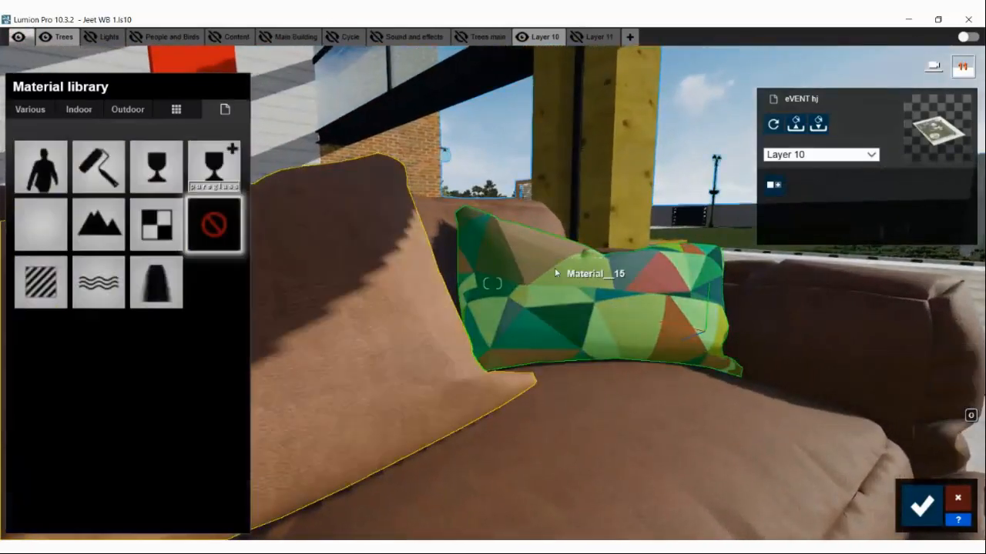
pyautogui.click(79, 109)
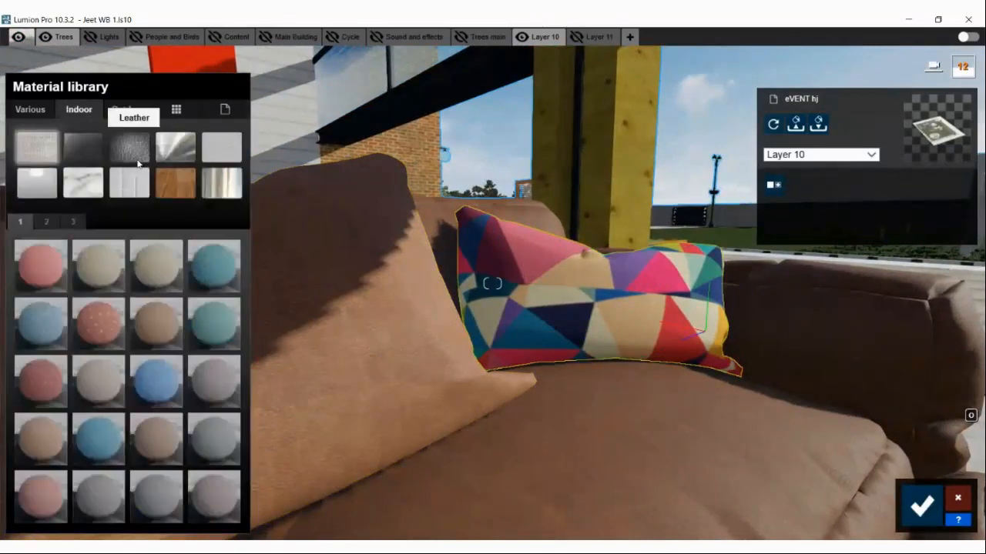
pyautogui.click(131, 150)
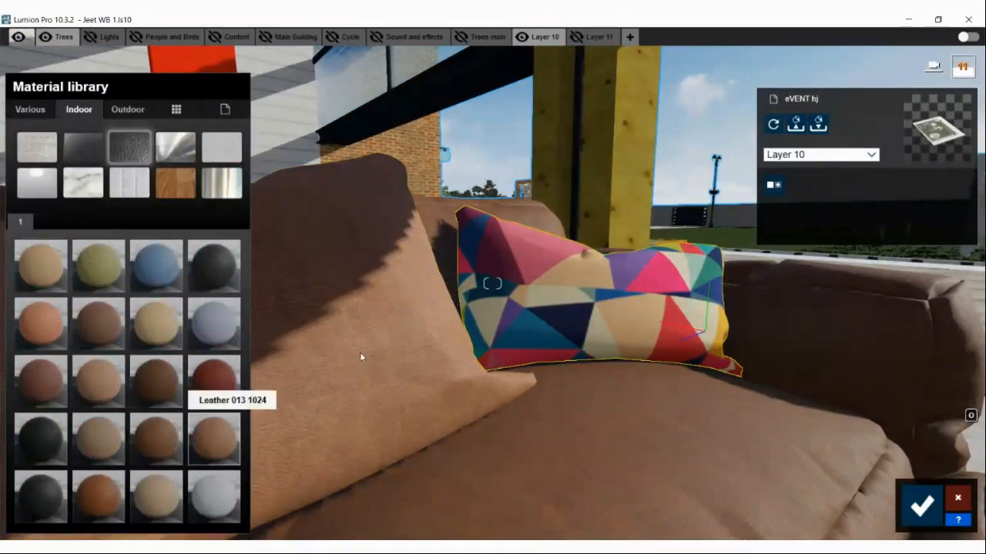
# - Examine how the leather cushions match the sofa from farther away and from closer angles
pyautogui.press('s')
pyautogui.moveTo(360, 352); pyautogui.dragTo(365, 355, button='right')
pyautogui.press('s')
pyautogui.press('w')
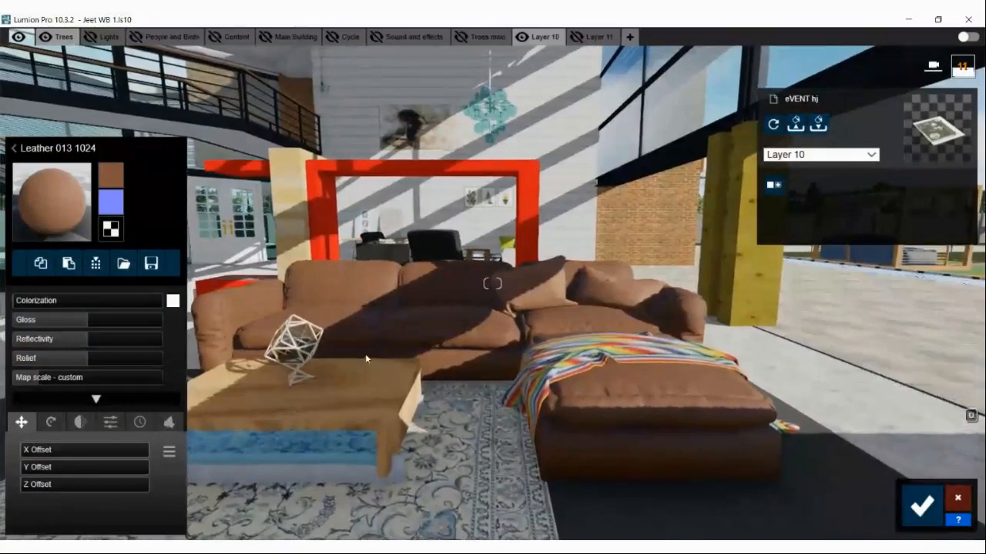
pyautogui.press('w')
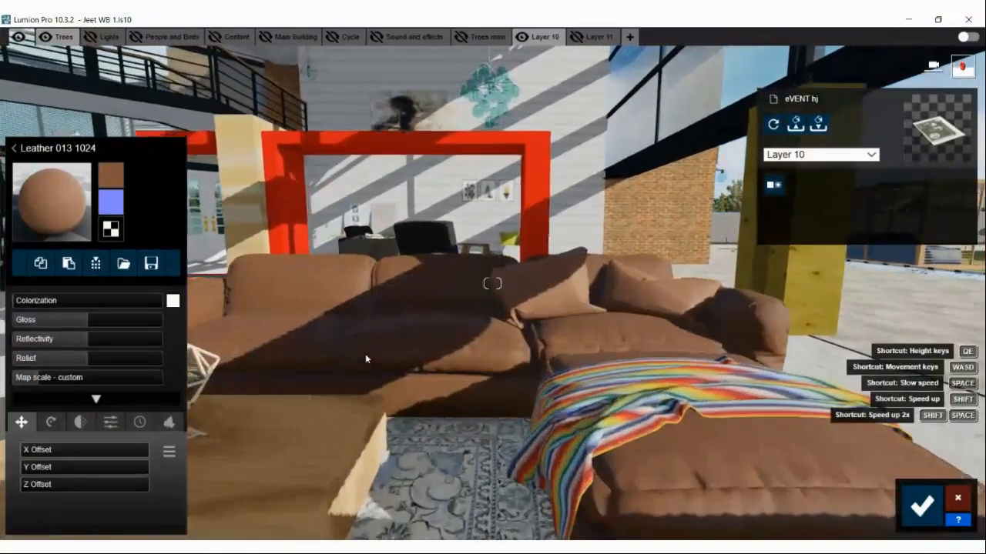
pyautogui.press('w')
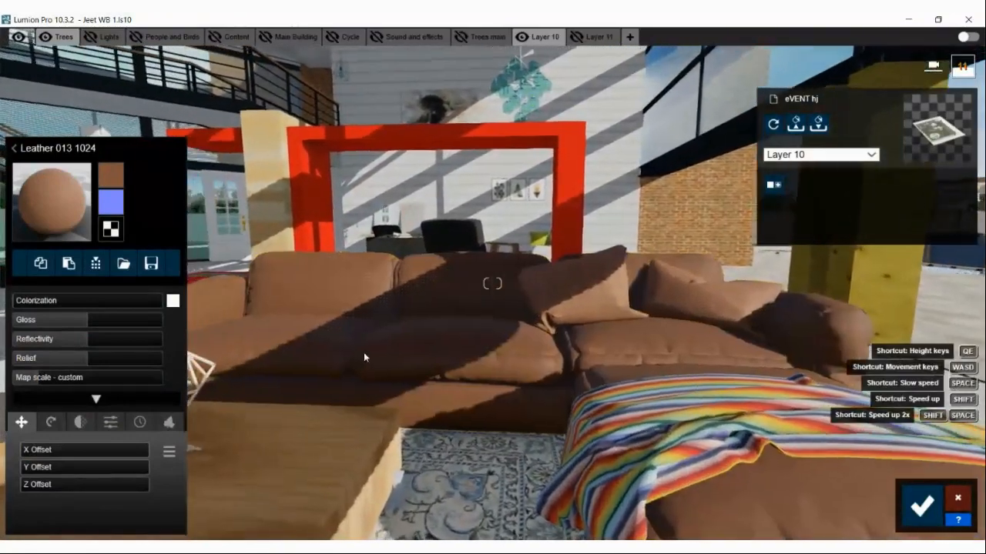
pyautogui.press('a')
pyautogui.moveTo(370, 355); pyautogui.dragTo(390, 350, button='right')
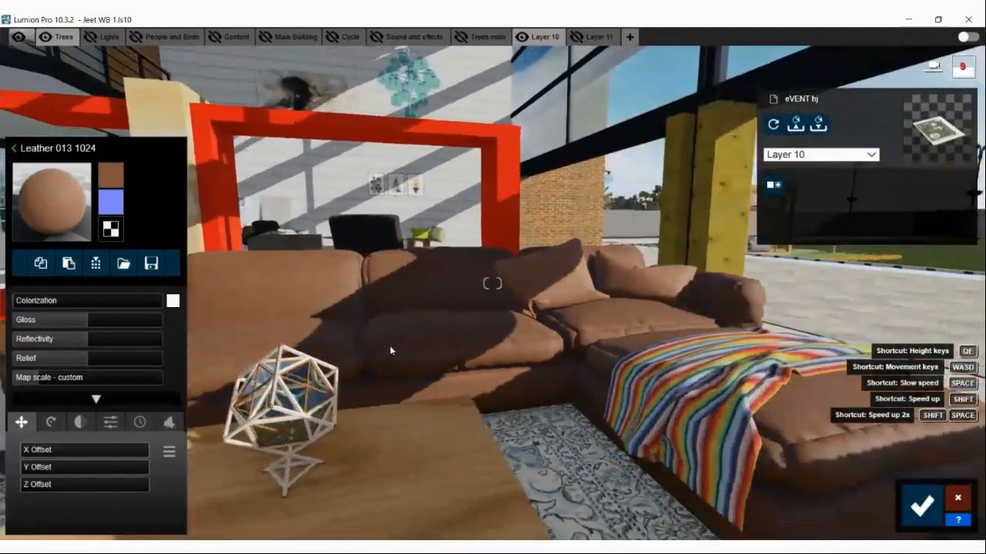
# - Assign the Polii Fabric Wool 001 2k material to the striped throw draped over the chaise
pyautogui.click(684, 425)
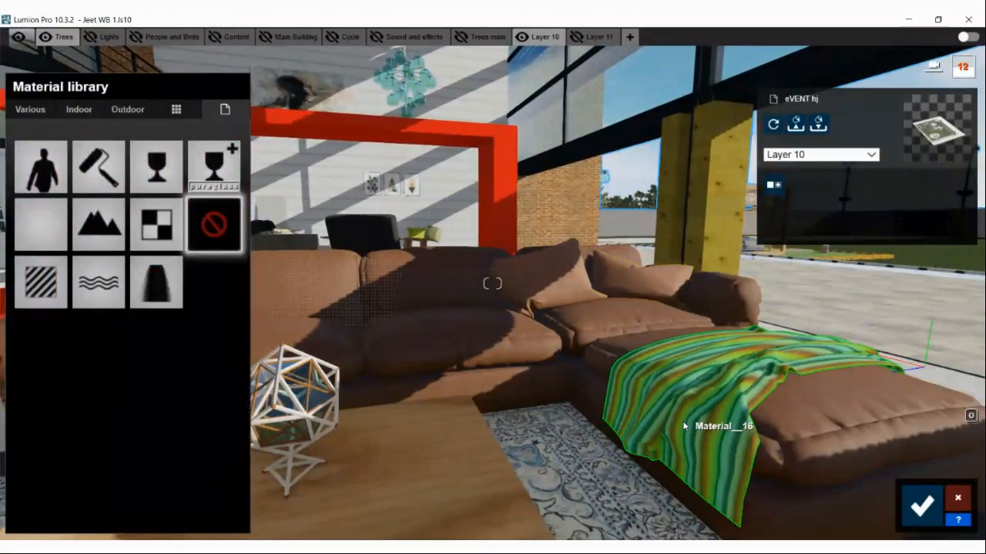
pyautogui.click(81, 110)
pyautogui.click(127, 157)
pyautogui.click(37, 150)
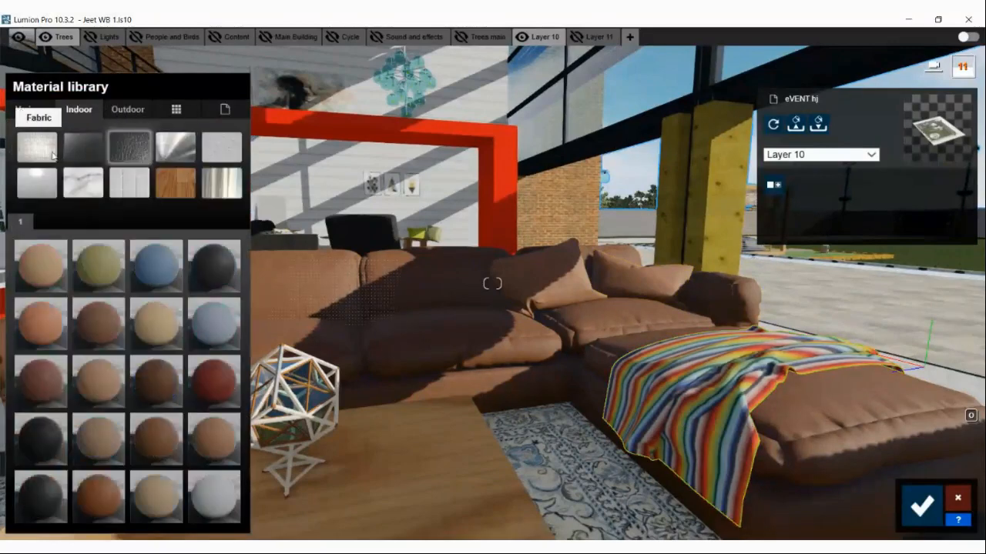
pyautogui.click(45, 223)
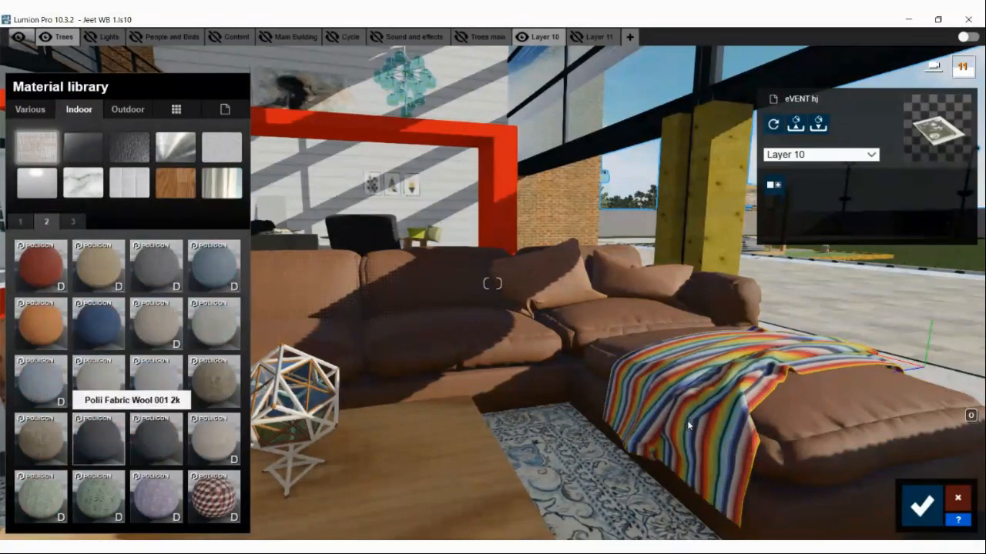
# - Inspect the wool weave of the throw up close and from a distance, and save the material changes
pyautogui.moveTo(652, 437); pyautogui.dragTo(508, 272, button='right')
pyautogui.press('w')
pyautogui.press('w')
pyautogui.scroll(-3, 516, 270)
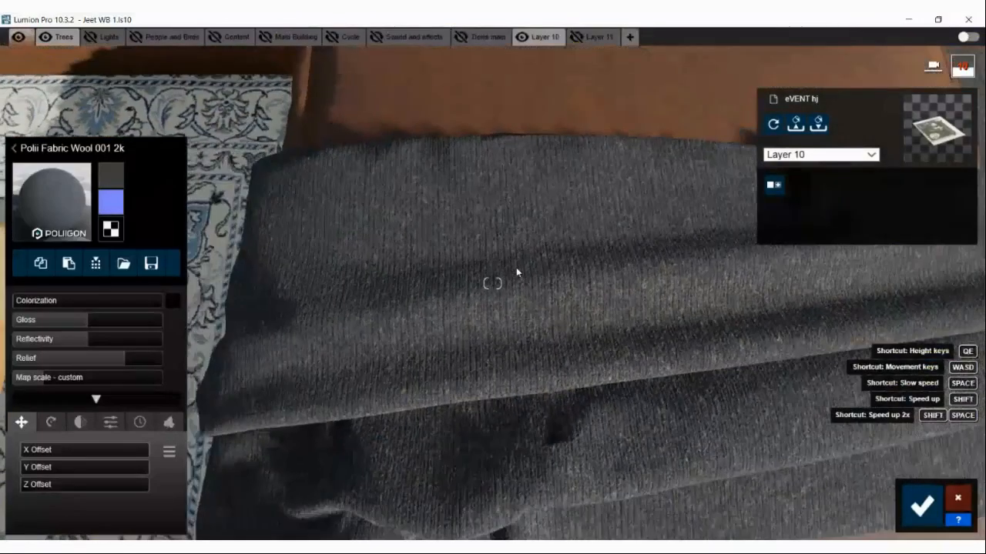
pyautogui.scroll(-2, 516, 267)
pyautogui.moveTo(385, 201); pyautogui.dragTo(591, 242, button='right')
pyautogui.scroll(3, 504, 269)
pyautogui.press('w')
pyautogui.scroll(-3, 592, 242)
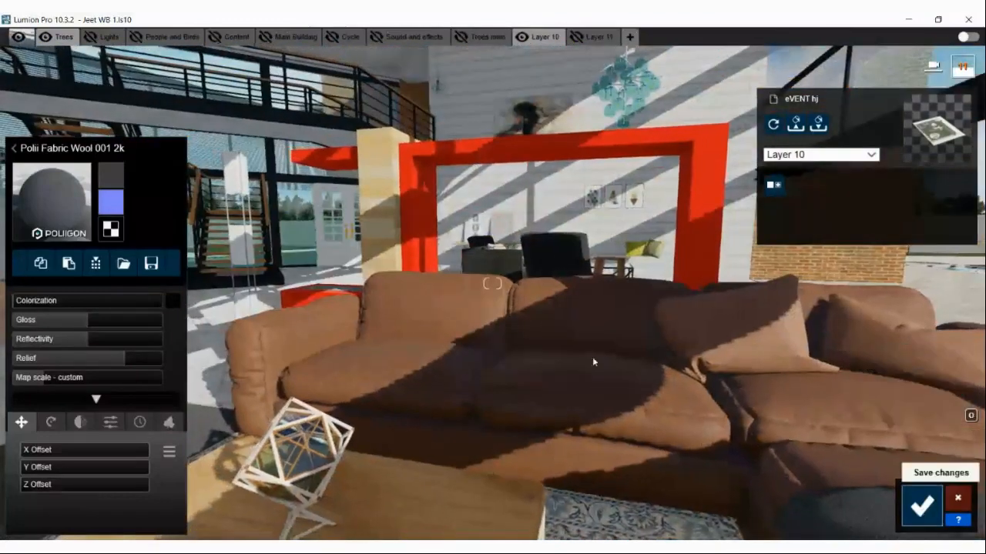
pyautogui.click(922, 506)
# - Apply the Warm White Fur material to the patterned rug under the coffee table
pyautogui.scroll(-2, 598, 261)
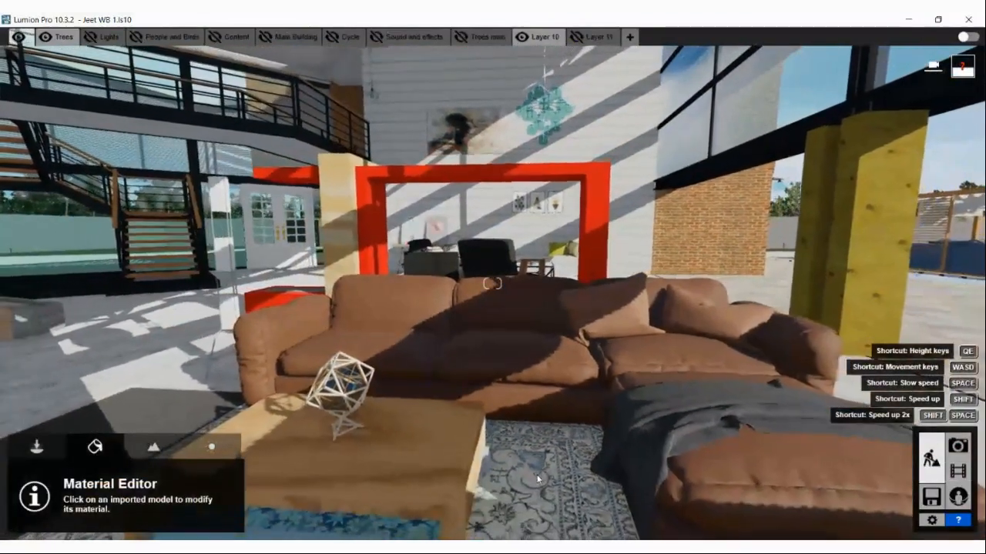
pyautogui.scroll(-3, 539, 472)
pyautogui.scroll(-3, 538, 466)
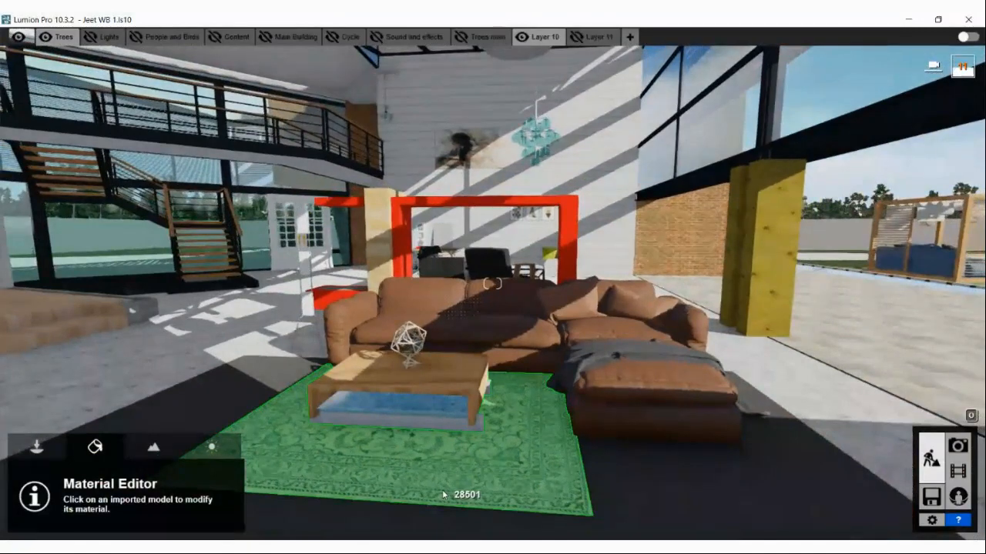
pyautogui.click(442, 492)
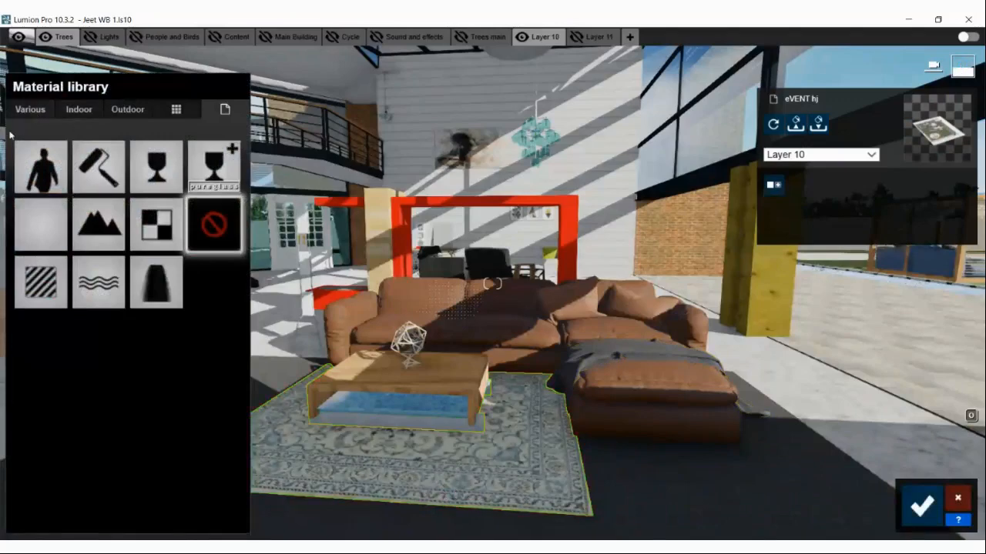
pyautogui.click(28, 114)
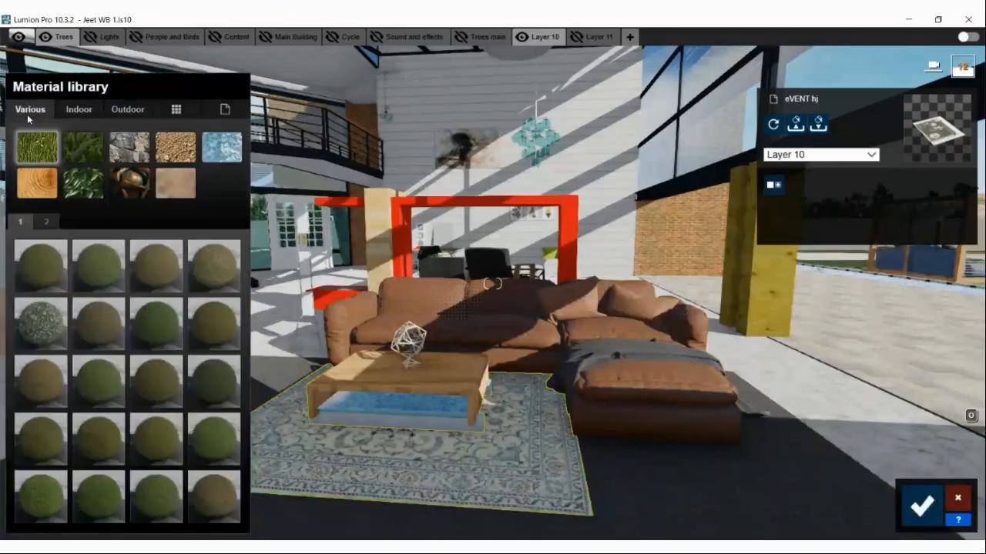
pyautogui.click(180, 186)
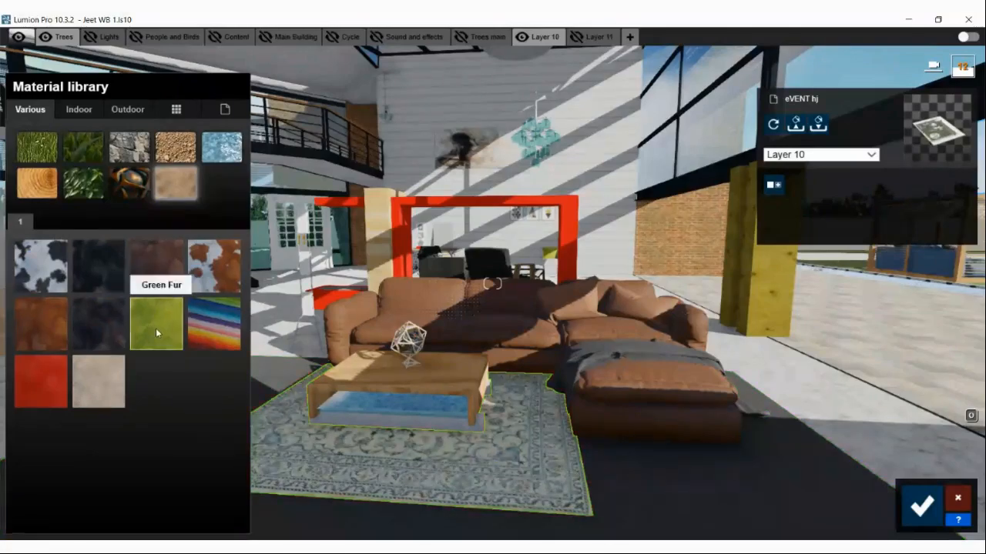
pyautogui.moveTo(347, 385); pyautogui.dragTo(474, 391, button='right')
pyautogui.press('w')
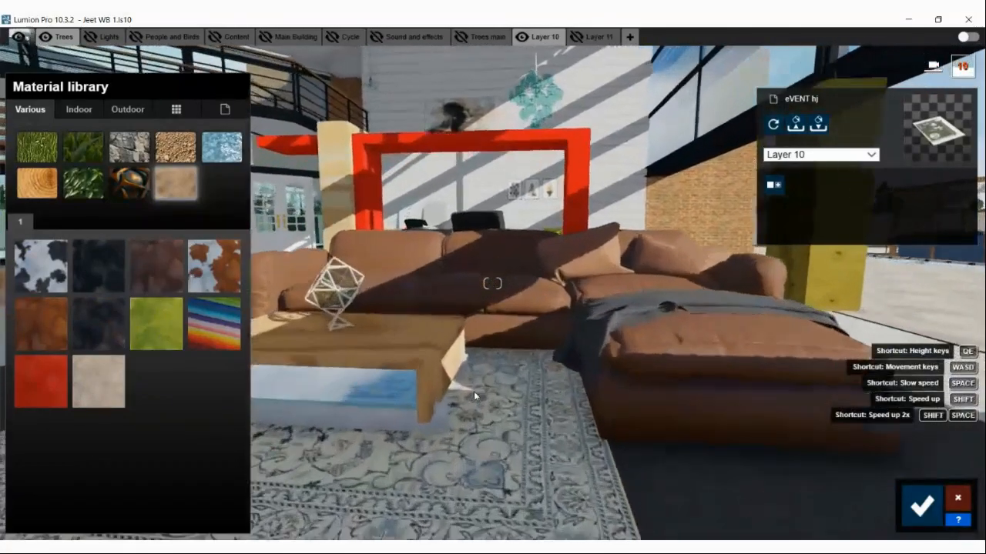
pyautogui.click(106, 392)
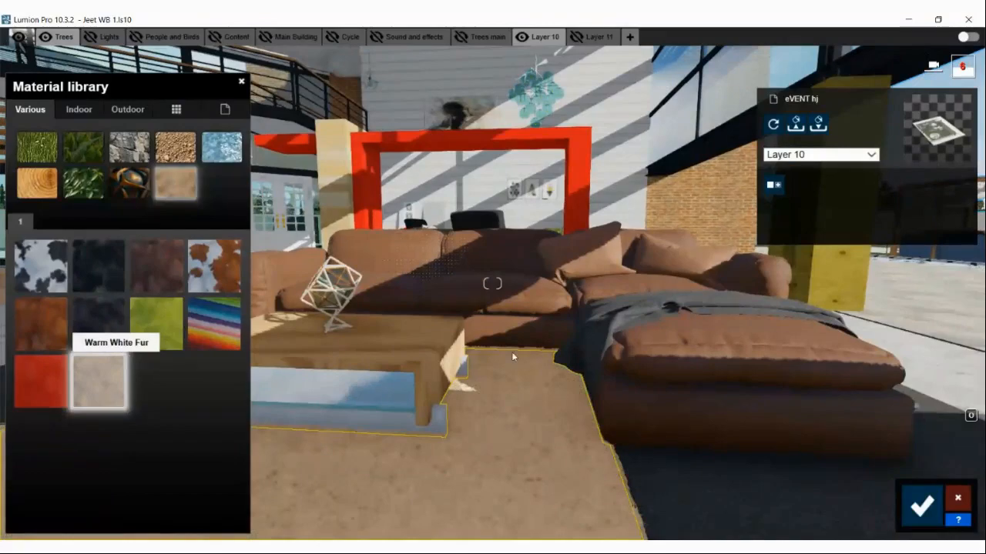
# - Bring up the settings of the rug's Warm White Fur and examine the fur strands along its edge at close range
pyautogui.moveTo(508, 362); pyautogui.dragTo(80, 408, button='middle')
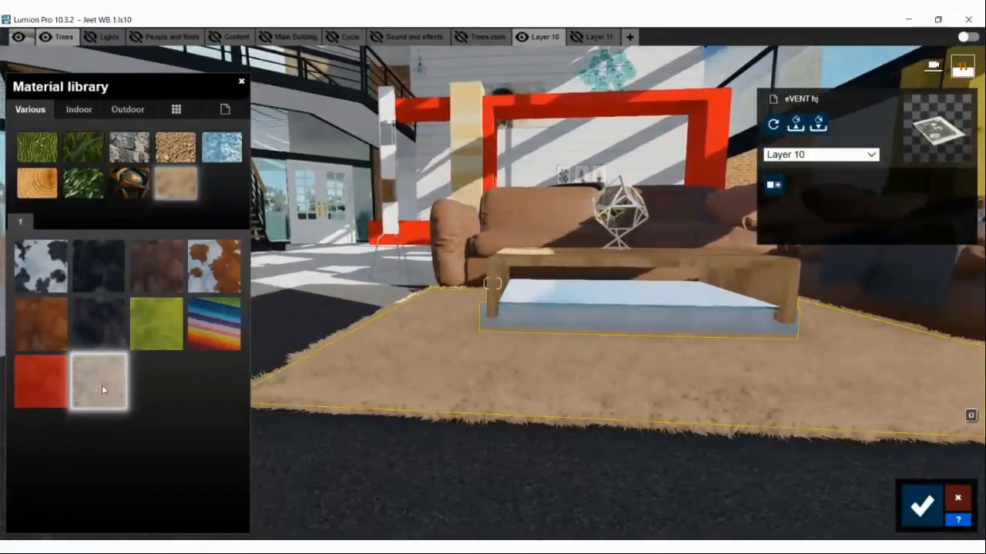
pyautogui.click(101, 385)
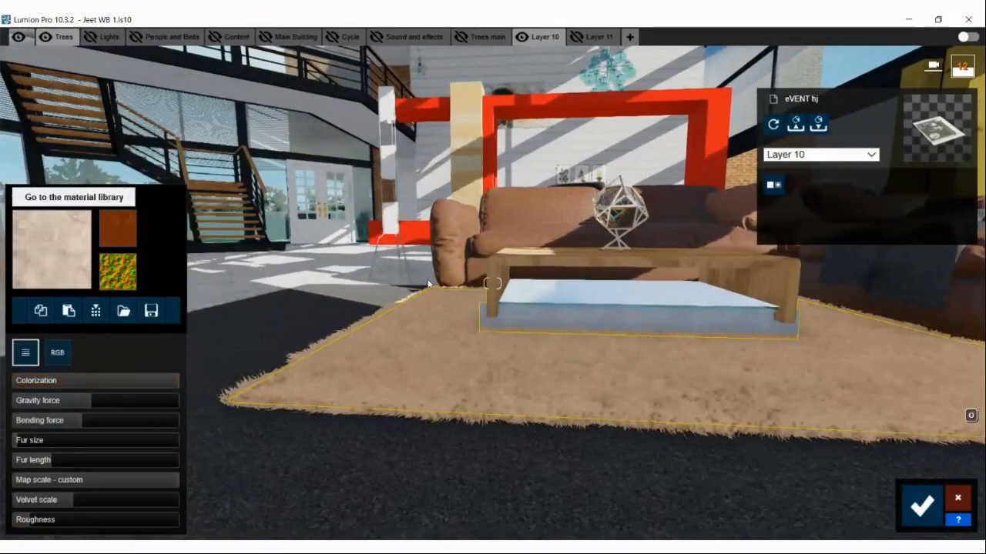
pyautogui.press('w')
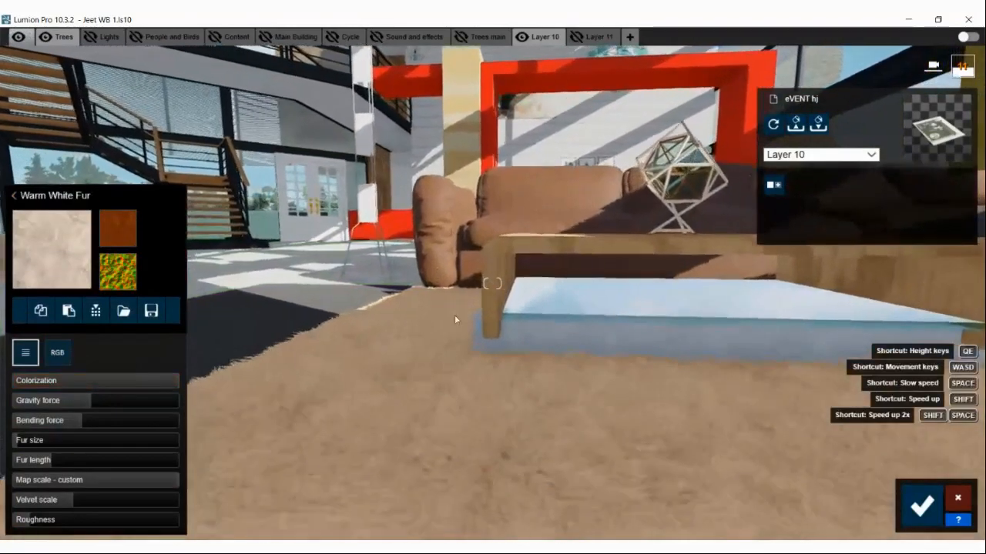
pyautogui.press('q')
pyautogui.press('e')
pyautogui.press('a')
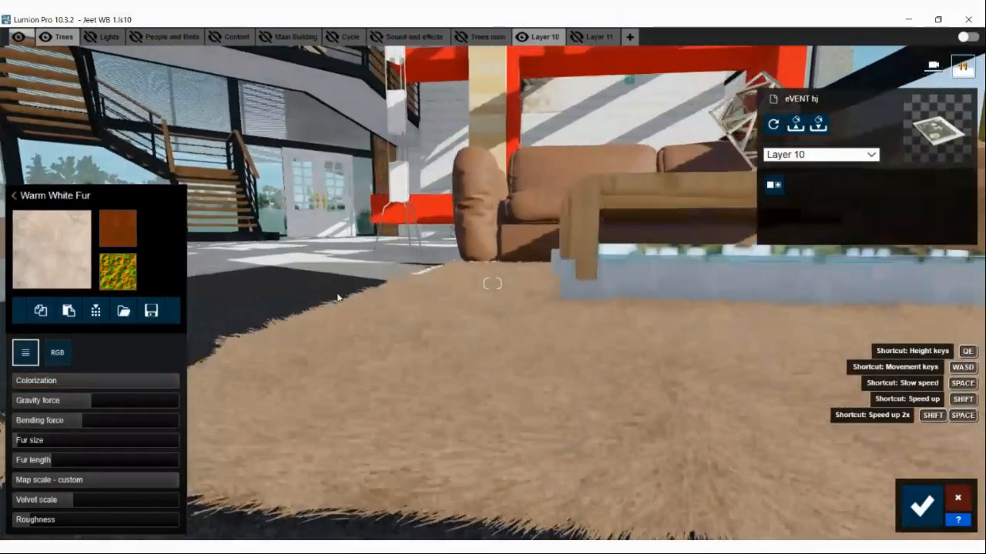
pyautogui.press('w')
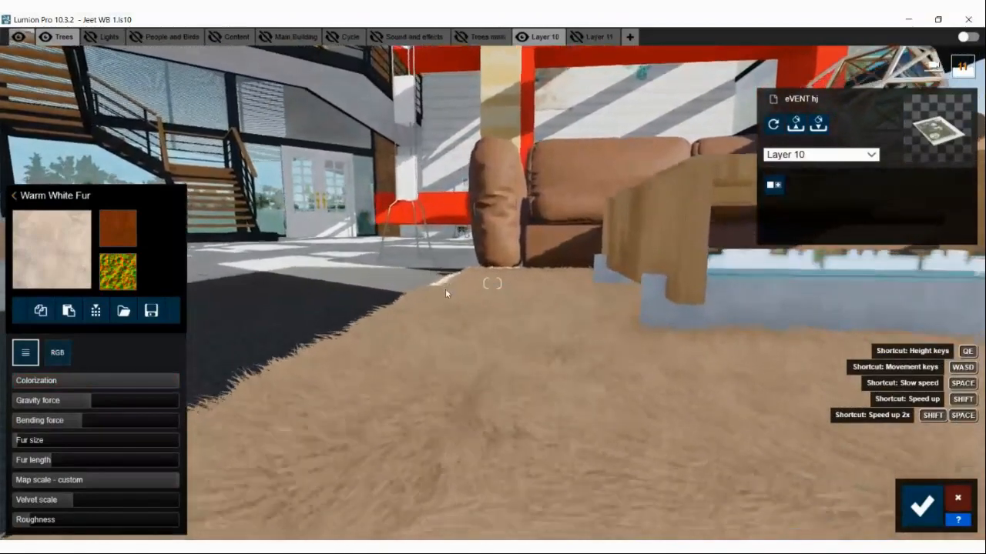
pyautogui.press('q')
pyautogui.press('e')
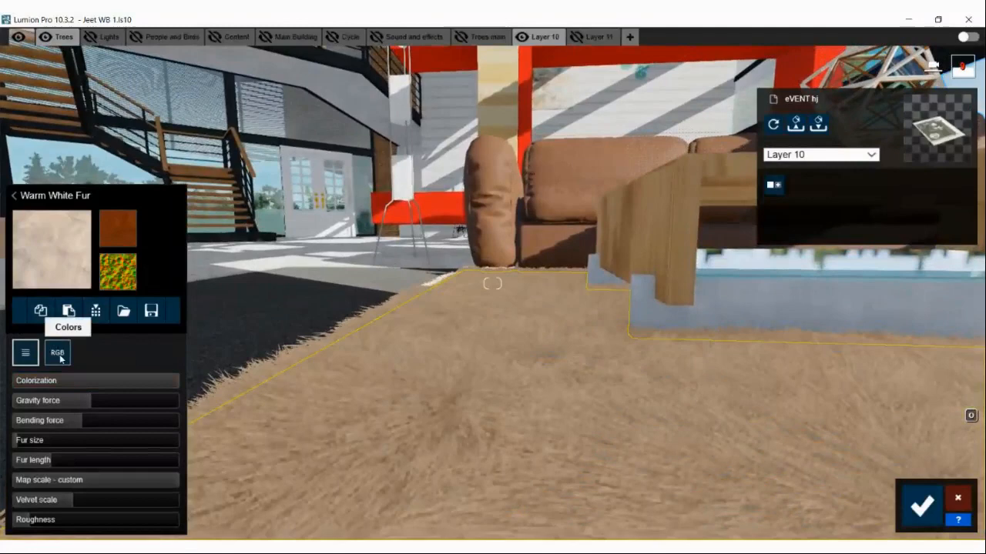
# - Recolour the rug's Warm White Fur to a darker, muted brown
pyautogui.click(58, 353)
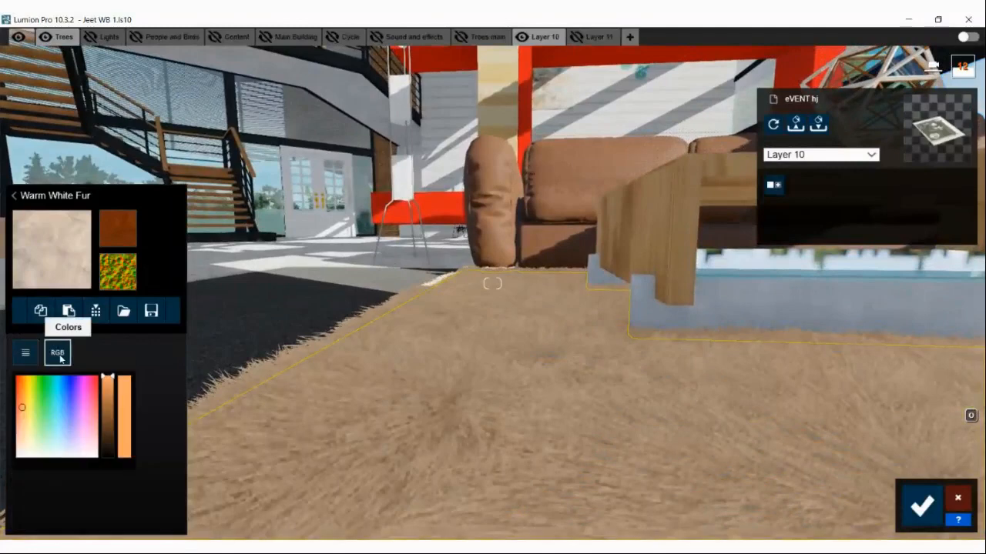
pyautogui.moveTo(23, 413); pyautogui.dragTo(23, 422)
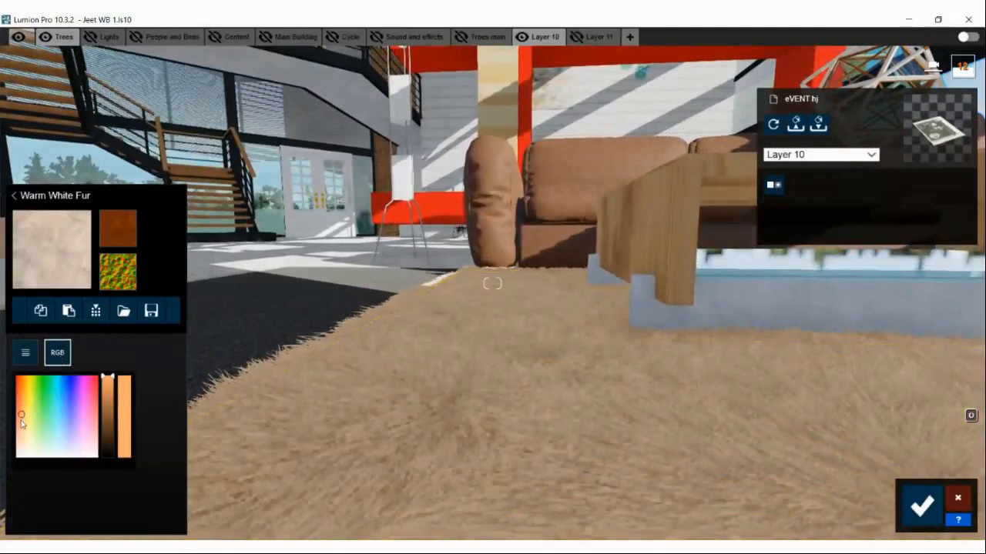
pyautogui.moveTo(109, 383); pyautogui.dragTo(108, 416)
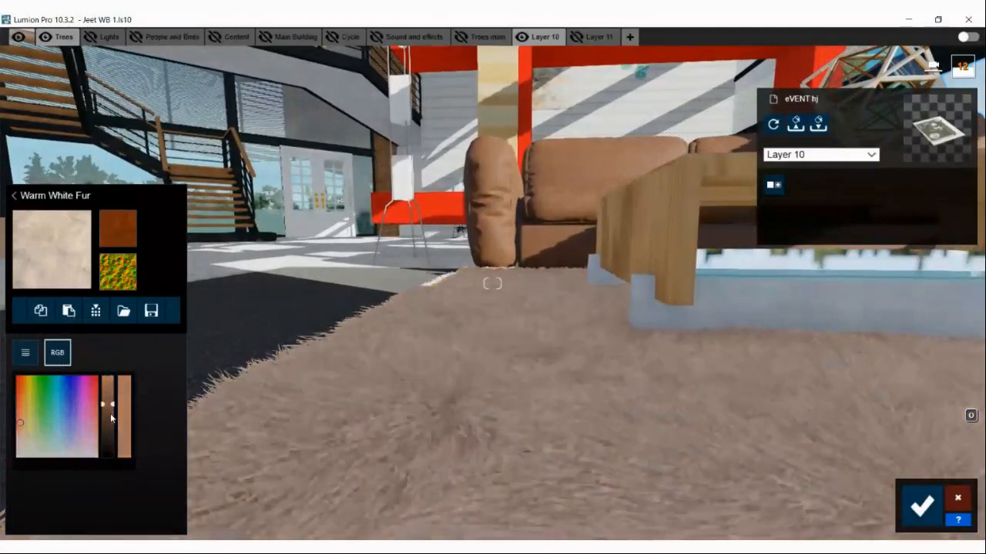
pyautogui.press('s')
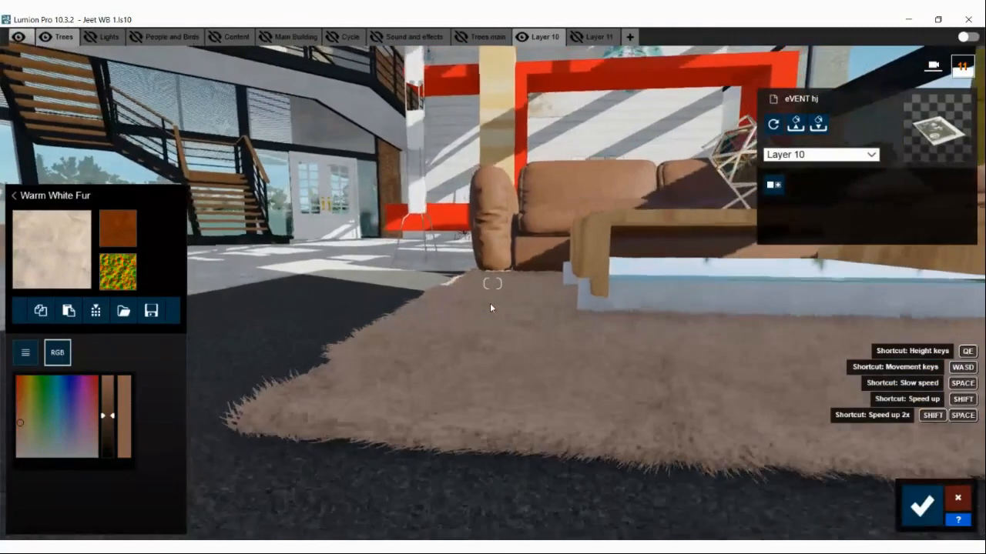
# - Reduce the rug fur's gravity and bending force, set Fur length to 0.0 and Velvet scale to 0.4, and check the pile
pyautogui.click(28, 351)
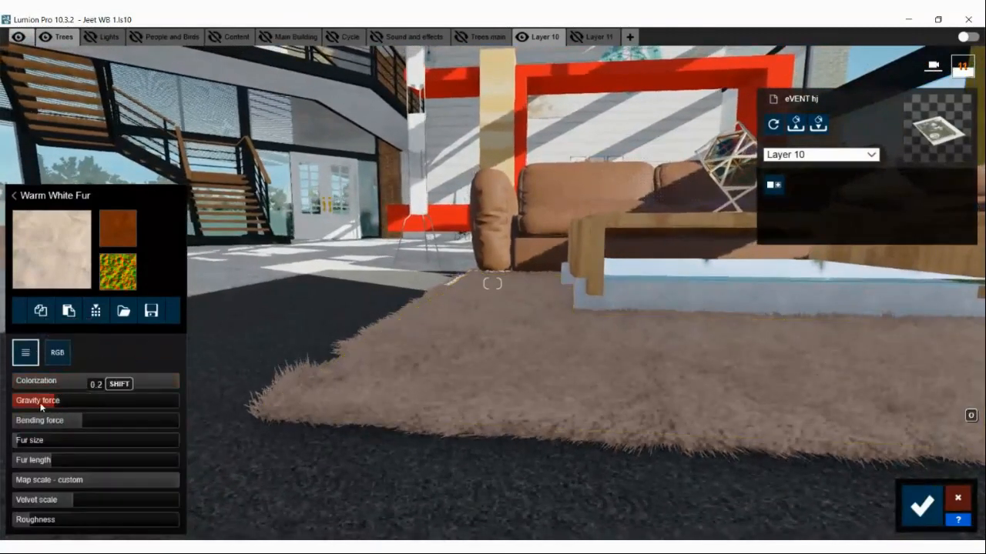
pyautogui.moveTo(67, 404); pyautogui.dragTo(22, 463)
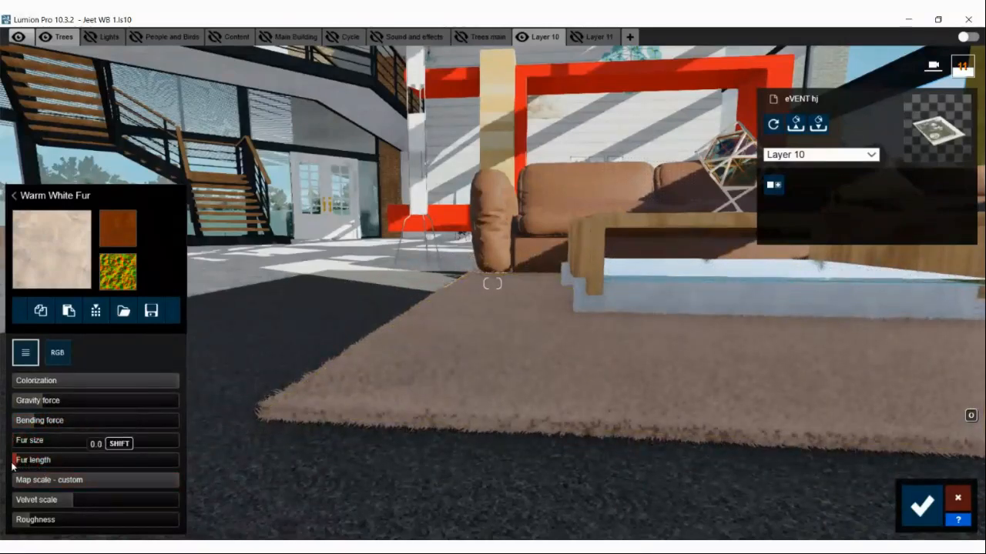
pyautogui.moveTo(52, 499)
pyautogui.mouseDown()
pyautogui.moveTo(21, 500)
pyautogui.moveTo(83, 499)
pyautogui.mouseUp()
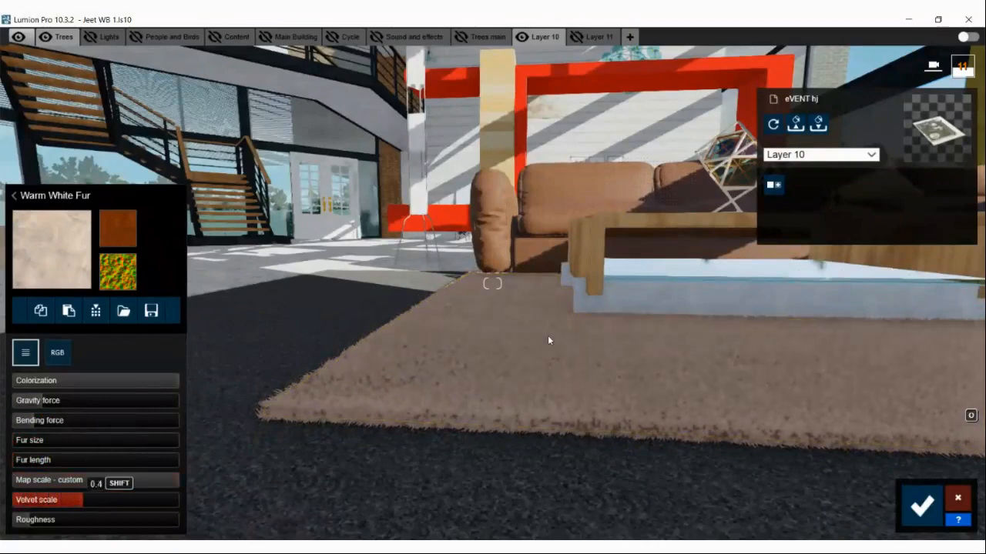
pyautogui.scroll(5, 547, 337)
pyautogui.scroll(3, 546, 343)
pyautogui.moveTo(546, 344); pyautogui.dragTo(552, 363, button='right')
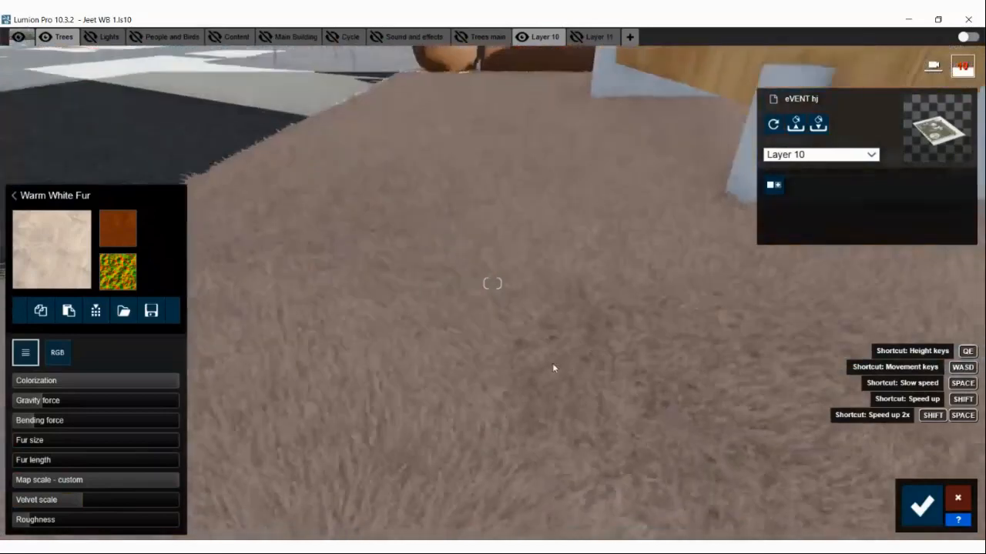
pyautogui.scroll(3, 556, 341)
pyautogui.scroll(-3, 558, 339)
pyautogui.scroll(-5, 559, 343)
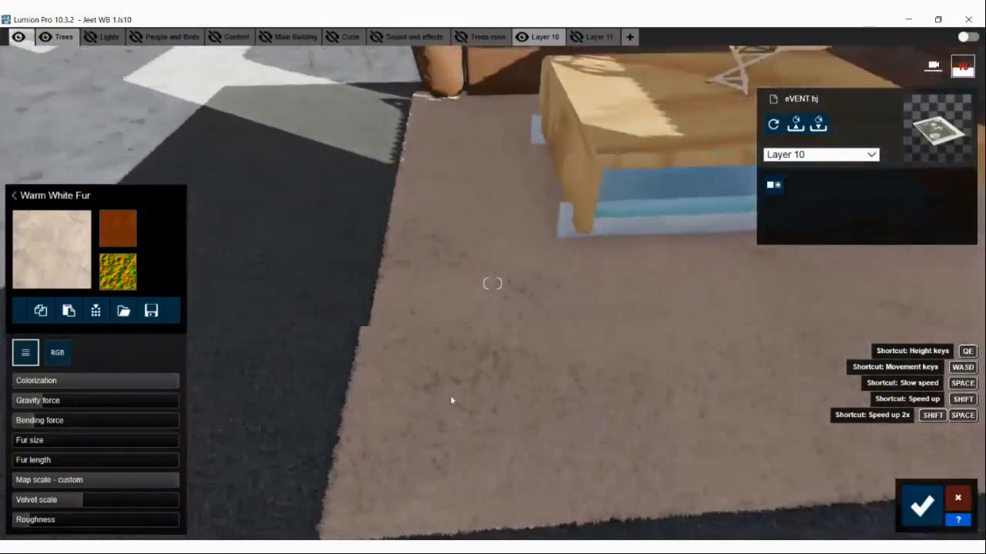
# - Set the rug fur's Roughness to about 0.2, lower its Velvet scale slightly, and save the material changes
pyautogui.moveTo(39, 525); pyautogui.dragTo(57, 525)
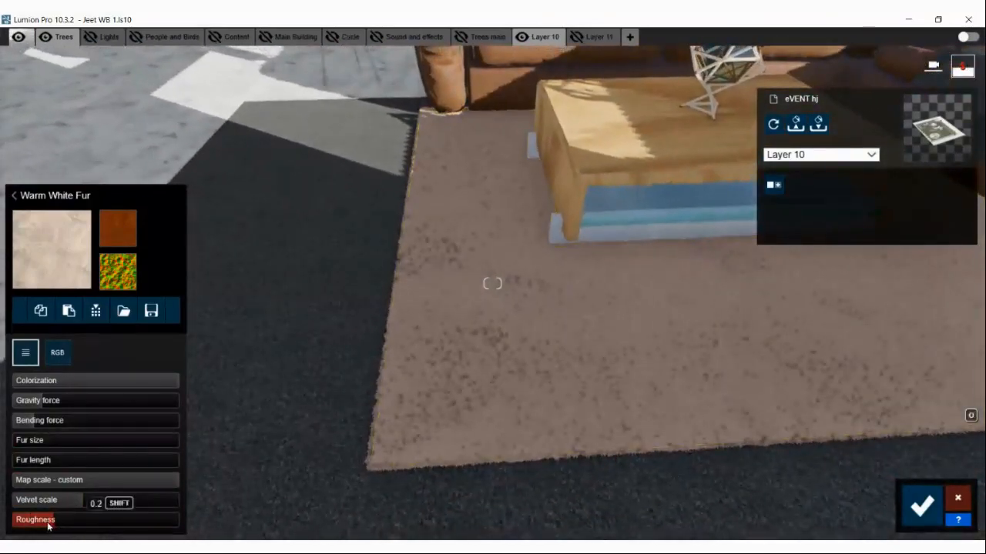
pyautogui.click(54, 501)
pyautogui.scroll(4, 614, 303)
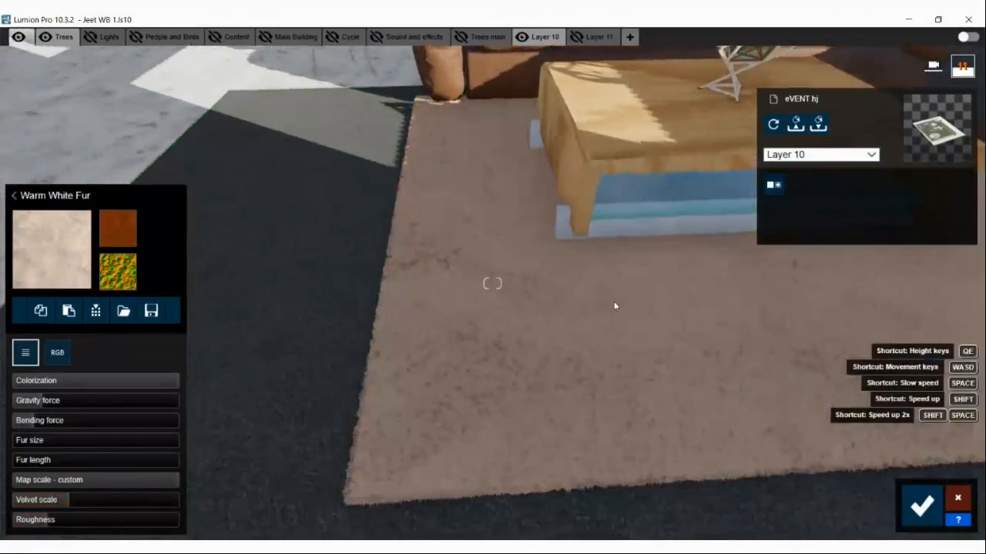
pyautogui.moveTo(574, 297); pyautogui.dragTo(572, 301, button='right')
pyautogui.scroll(2, 570, 300)
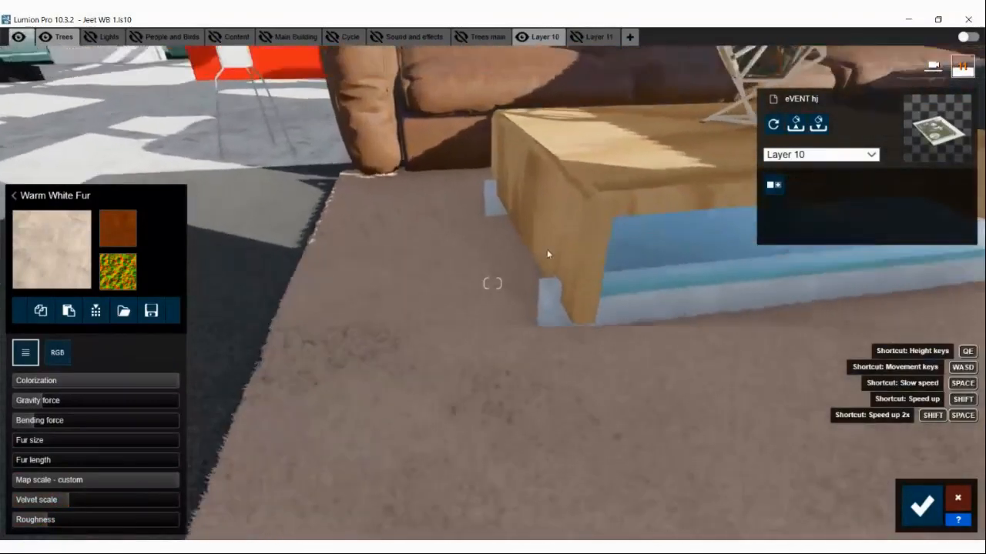
pyautogui.moveTo(547, 255); pyautogui.dragTo(526, 297, button='right')
pyautogui.scroll(3, 527, 300)
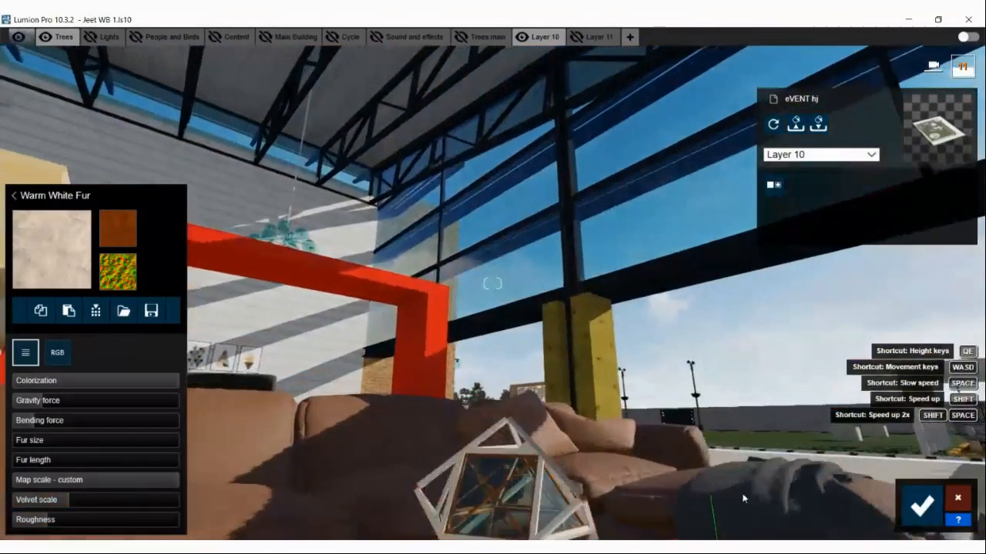
pyautogui.click(922, 506)
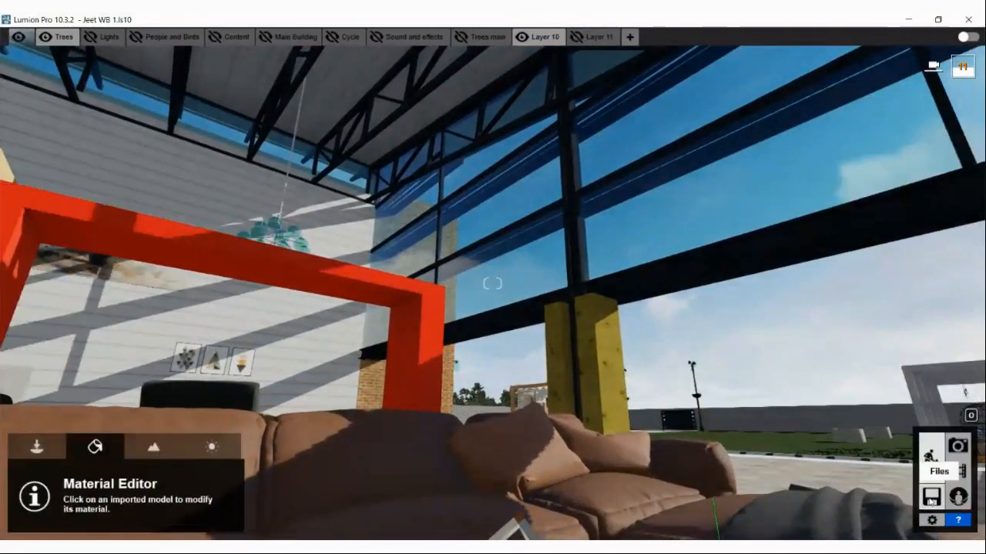
# - Assign the indoor wood material Polii Wood Planks 32 3k to the Wallpaper Stripe wall behind the television
pyautogui.moveTo(577, 321); pyautogui.dragTo(572, 268, button='right')
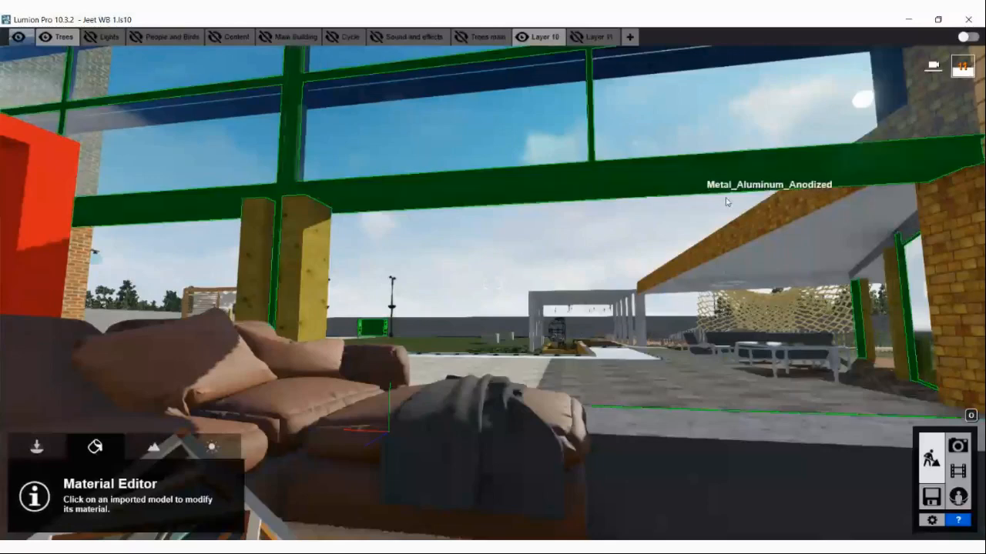
pyautogui.moveTo(725, 201); pyautogui.dragTo(658, 208, button='right')
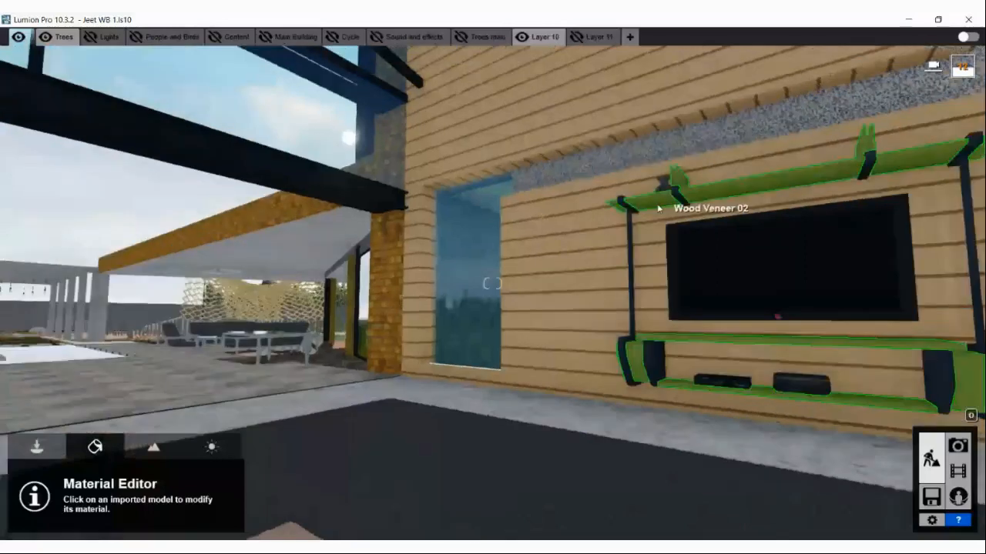
pyautogui.click(571, 261)
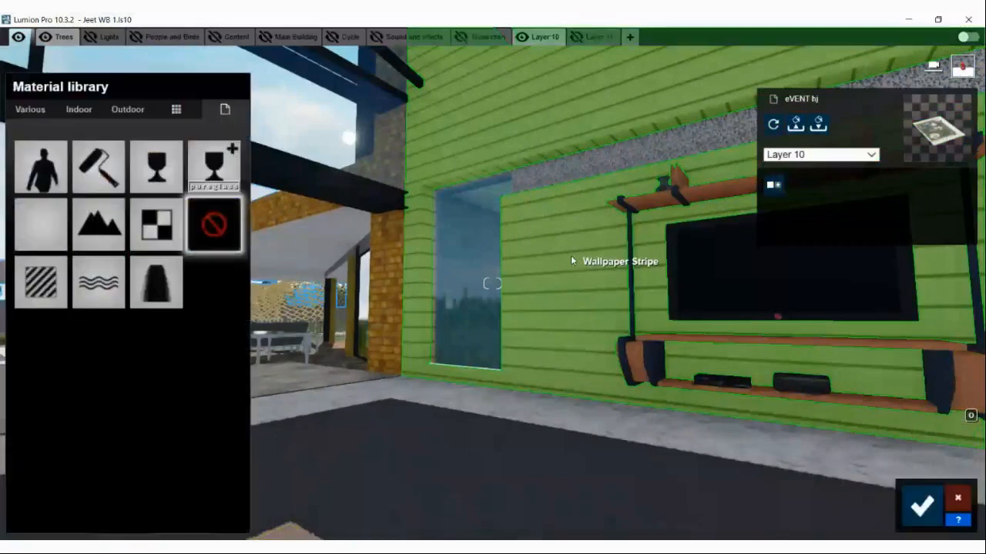
pyautogui.click(81, 110)
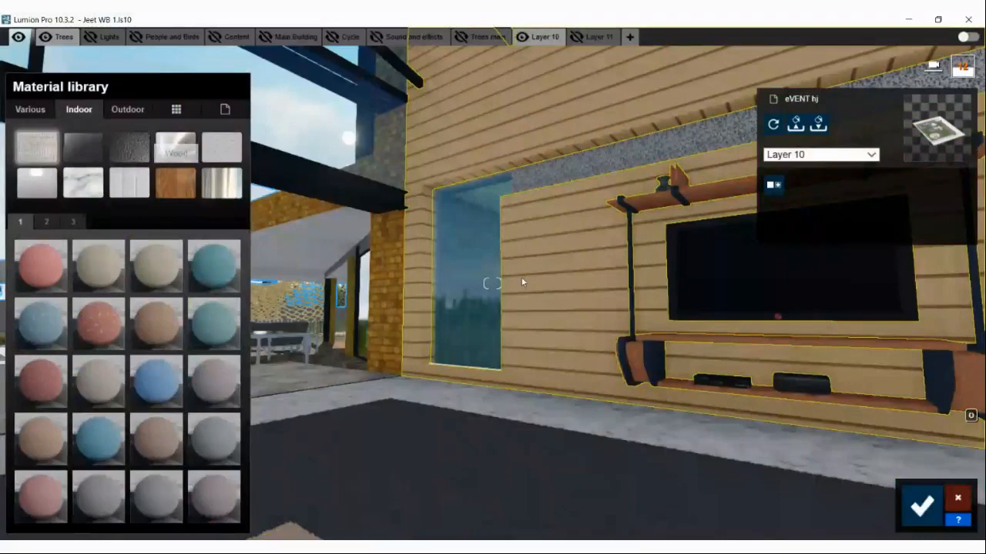
pyautogui.moveTo(535, 278)
pyautogui.mouseDown(button='right')
pyautogui.moveTo(547, 264)
pyautogui.moveTo(574, 321)
pyautogui.moveTo(545, 278)
pyautogui.mouseUp(button='right')
pyautogui.press('w')
pyautogui.scroll(-3, 544, 278)
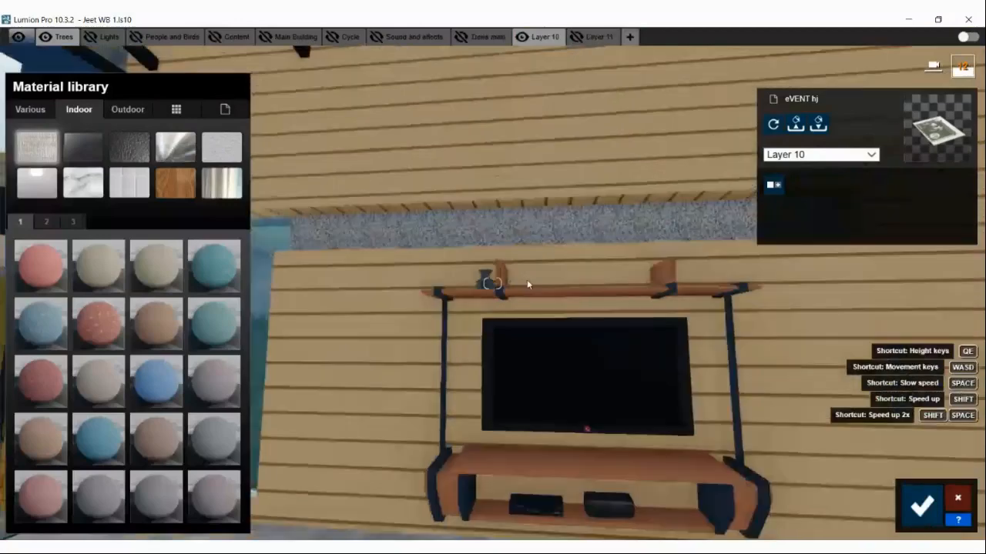
pyautogui.click(182, 194)
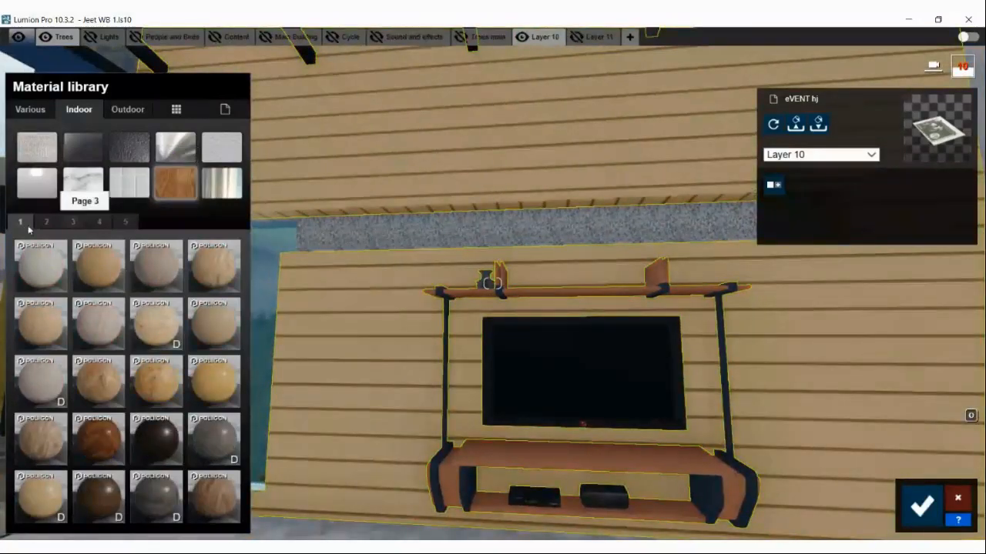
pyautogui.click(48, 222)
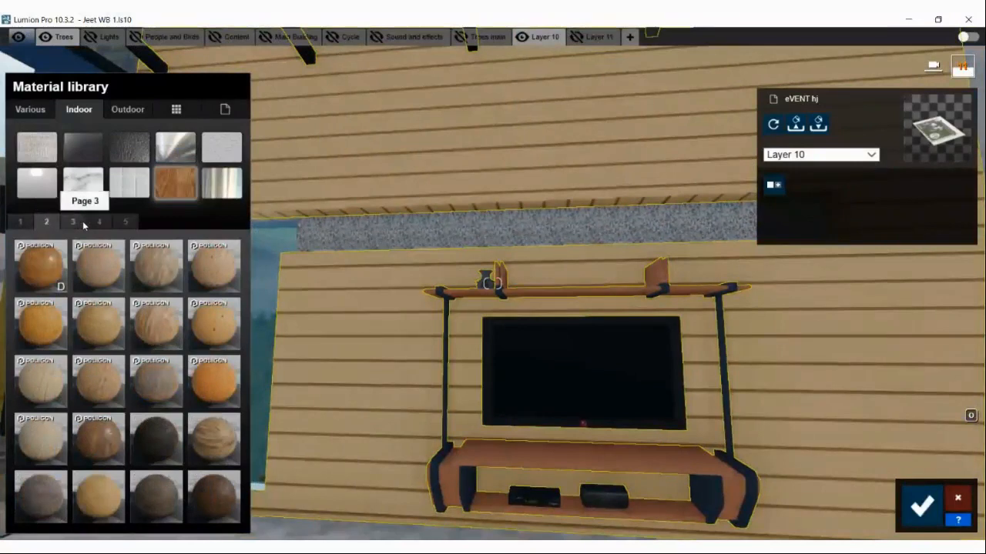
pyautogui.click(96, 439)
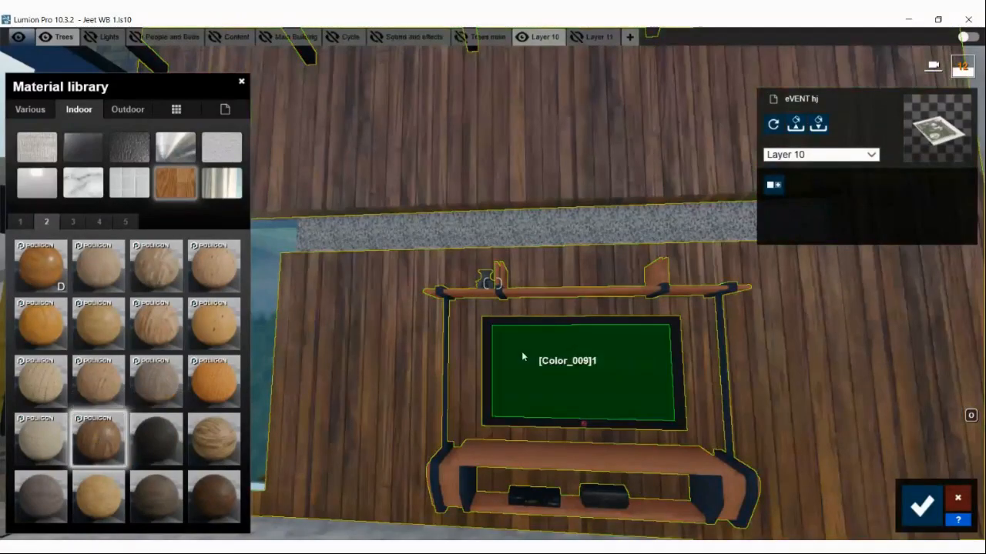
# - Bring up the settings of the television wall's wood planks, set Colorization to 0.0, and examine the planks up close and from farther back
pyautogui.moveTo(522, 352); pyautogui.dragTo(506, 180, button='right')
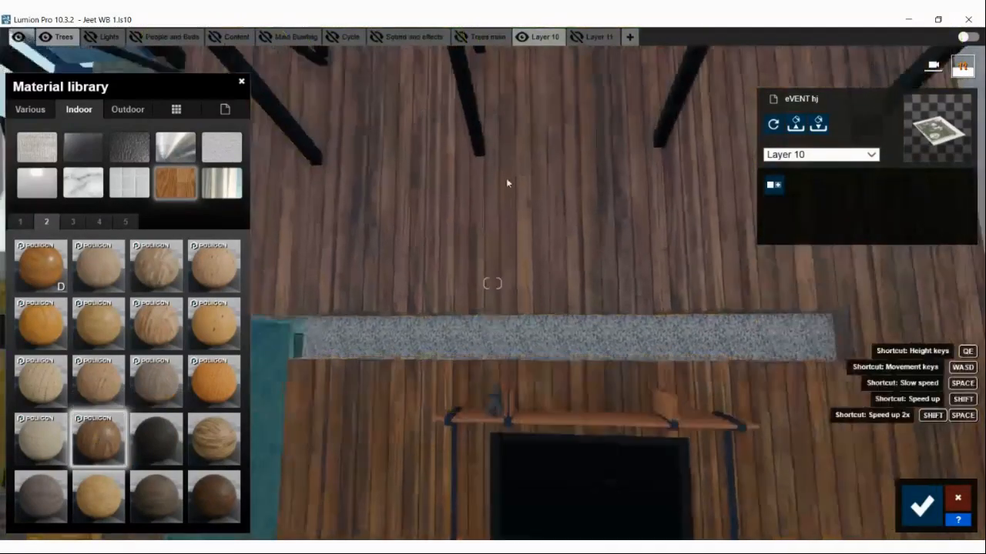
pyautogui.press('w')
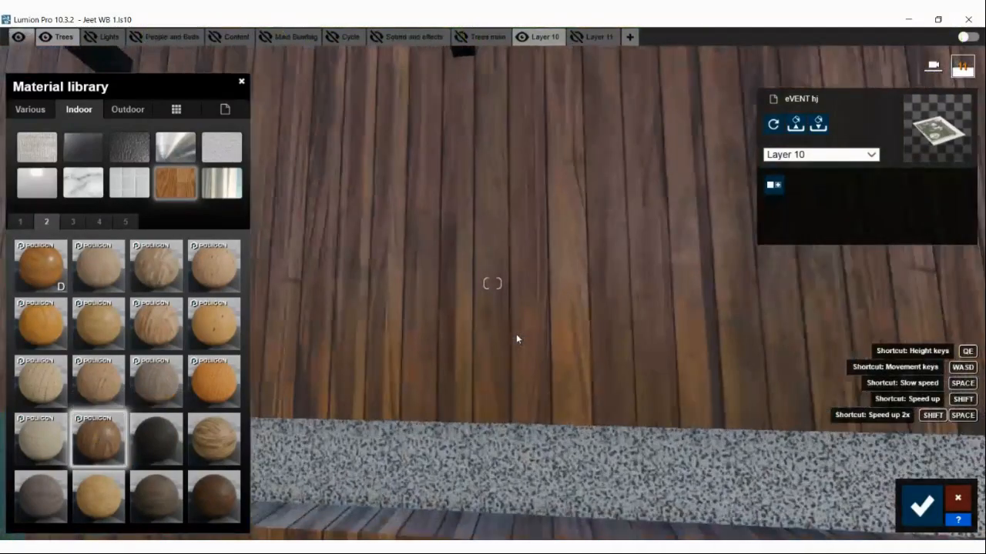
pyautogui.moveTo(517, 339)
pyautogui.mouseDown(button='right')
pyautogui.moveTo(472, 348)
pyautogui.moveTo(517, 338)
pyautogui.mouseUp(button='right')
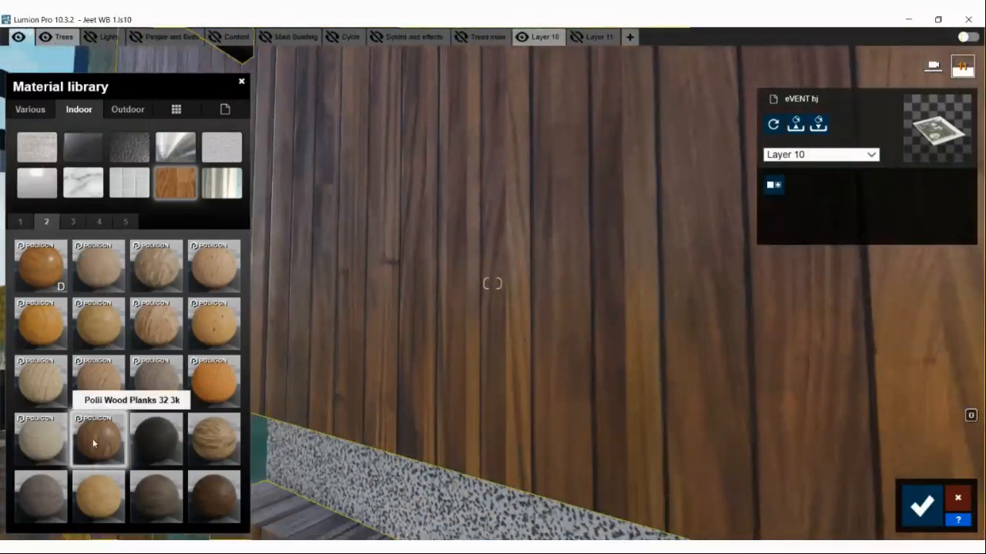
pyautogui.click(93, 444)
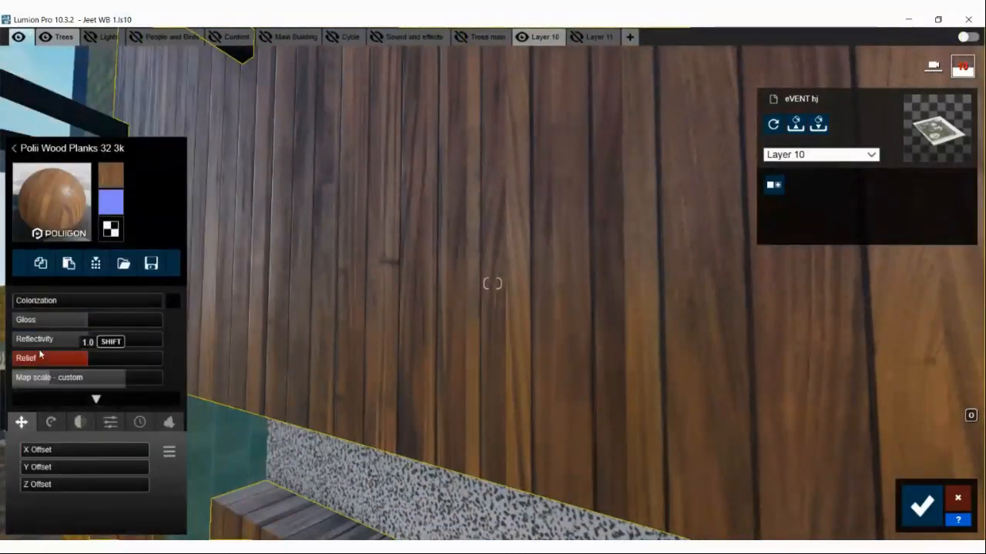
pyautogui.moveTo(22, 301); pyautogui.dragTo(3, 294)
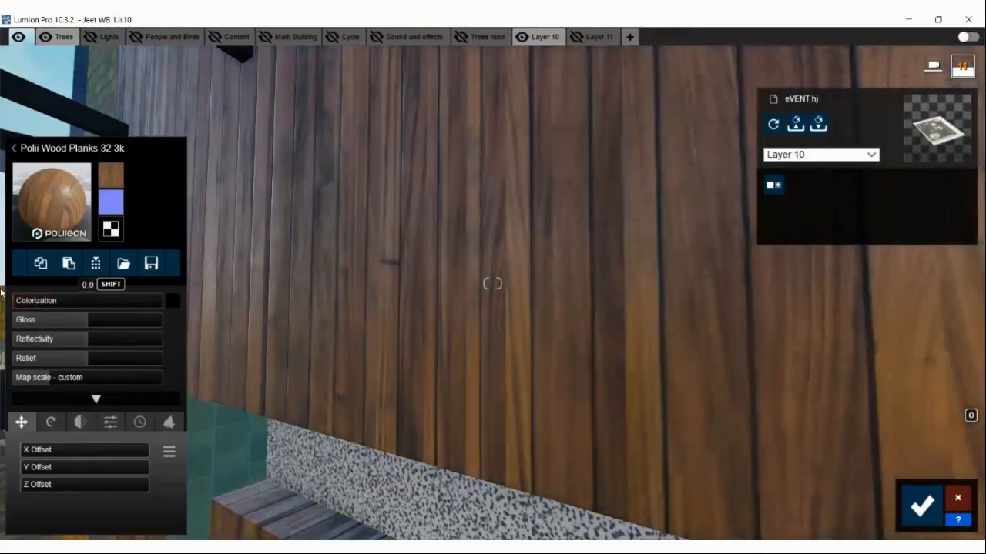
pyautogui.press('s')
pyautogui.moveTo(301, 288); pyautogui.dragTo(394, 295, button='right')
pyautogui.press('s')
pyautogui.press('w')
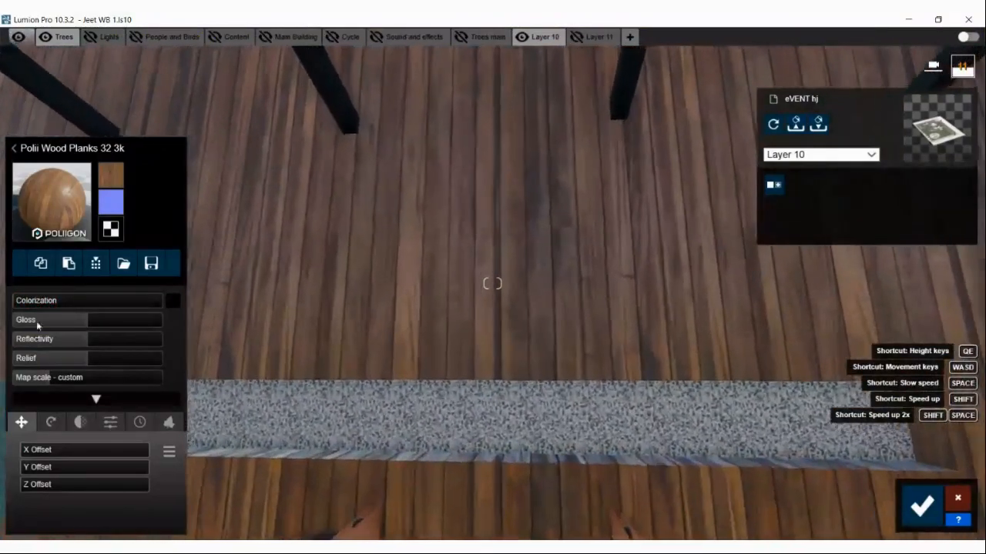
# - Try much stronger gloss and reflectivity on the television wall's wood planks
pyautogui.moveTo(36, 321); pyautogui.dragTo(114, 329)
pyautogui.press('a')
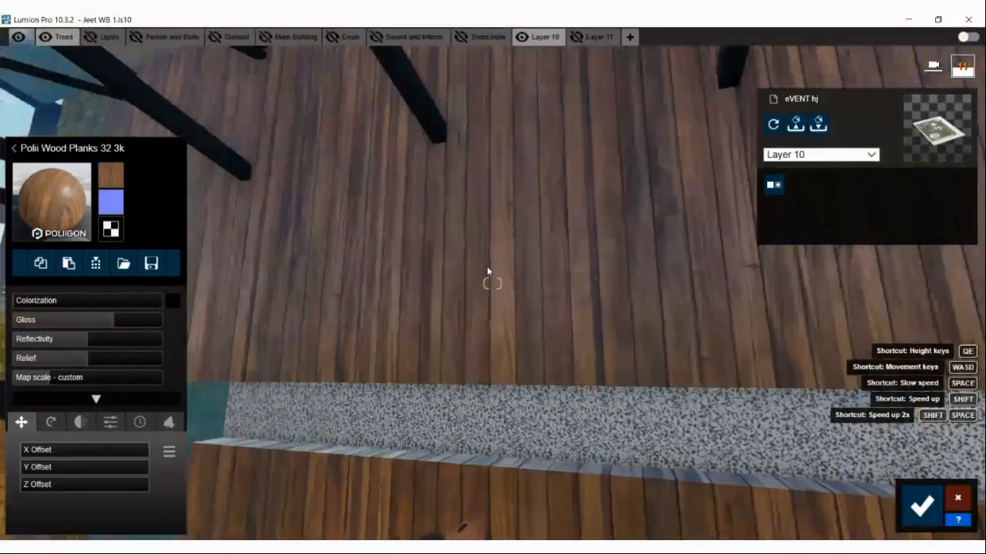
pyautogui.press('w')
pyautogui.moveTo(481, 273); pyautogui.dragTo(248, 330, button='right')
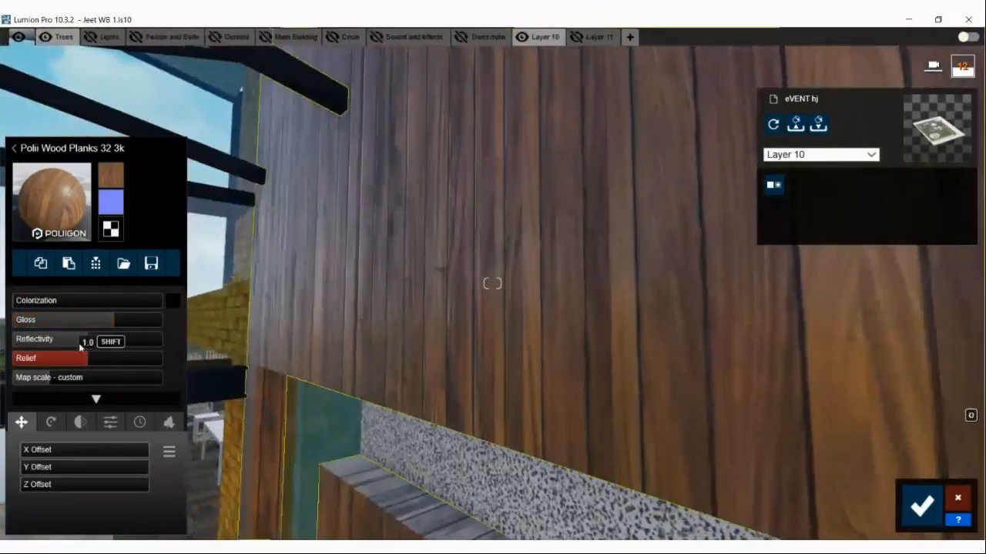
pyautogui.moveTo(88, 341); pyautogui.dragTo(157, 322)
pyautogui.press('w')
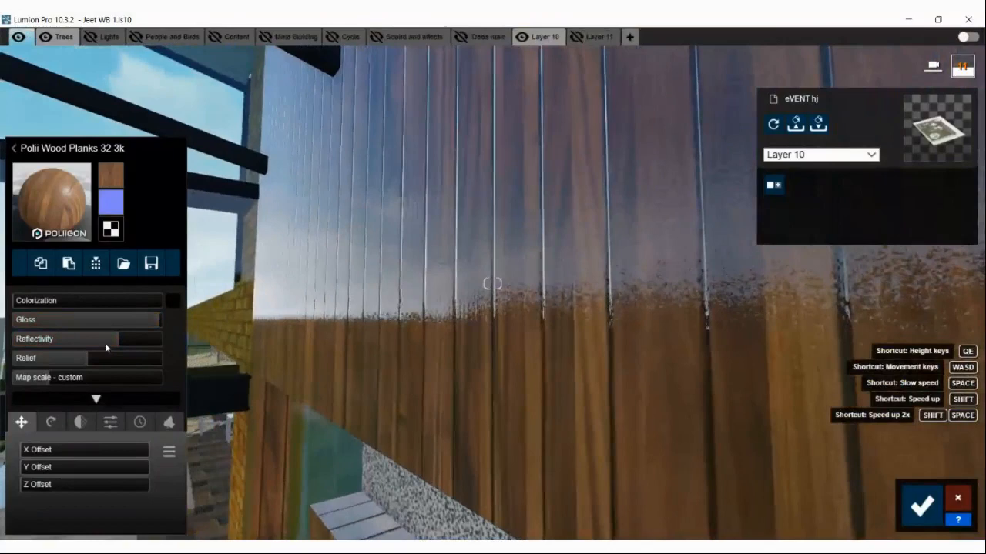
pyautogui.moveTo(104, 343); pyautogui.dragTo(137, 339)
pyautogui.moveTo(138, 322)
pyautogui.mouseDown()
pyautogui.moveTo(124, 321)
pyautogui.moveTo(147, 326)
pyautogui.mouseUp()
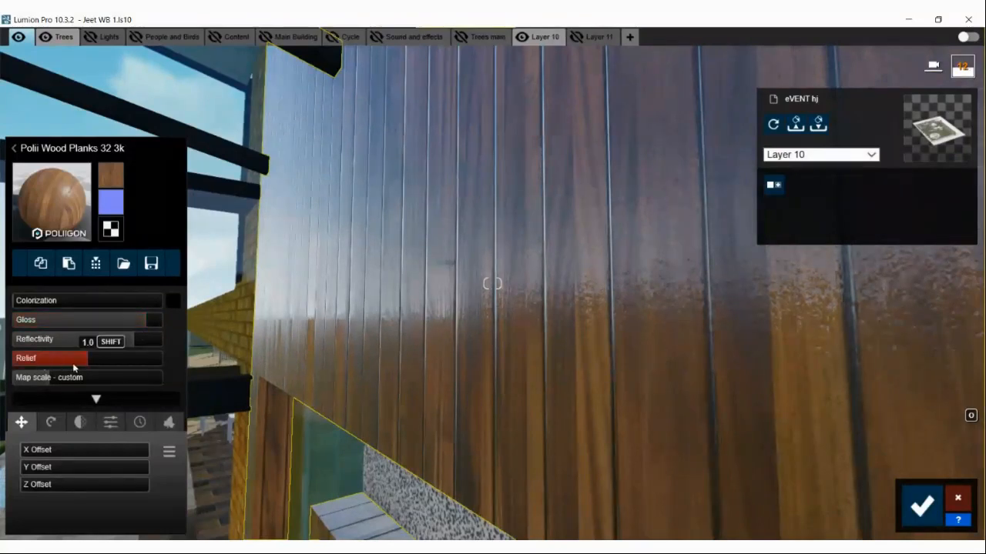
# - Lower the planks' relief slightly, set Reflectivity to 1.3, reduce the gloss, and return to the wood material library
pyautogui.moveTo(69, 359); pyautogui.dragTo(34, 385)
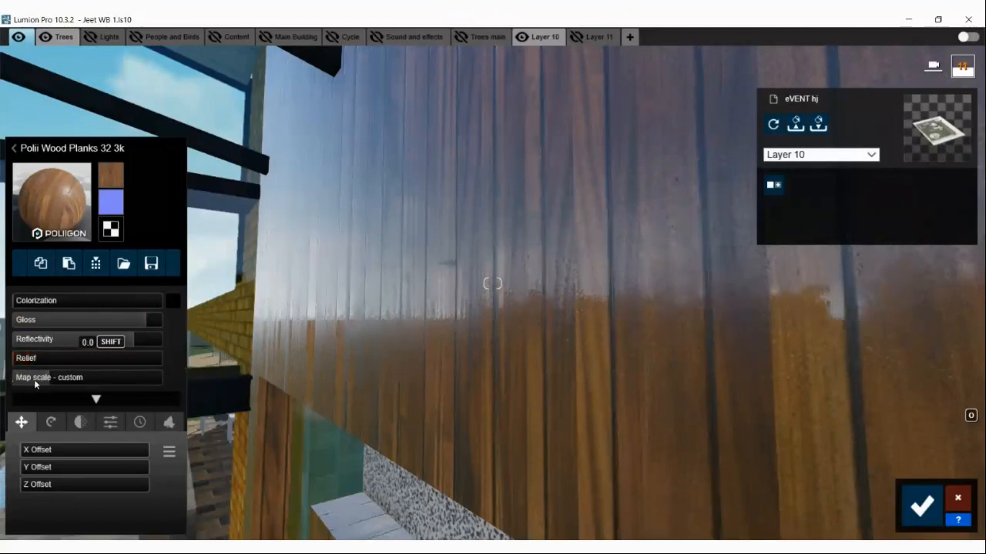
pyautogui.moveTo(136, 342); pyautogui.dragTo(112, 339)
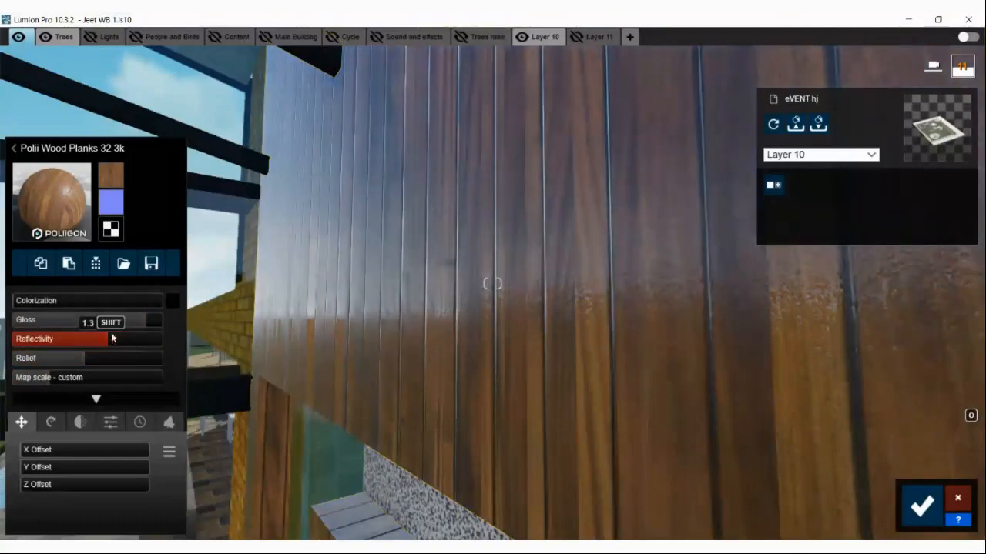
pyautogui.click(117, 323)
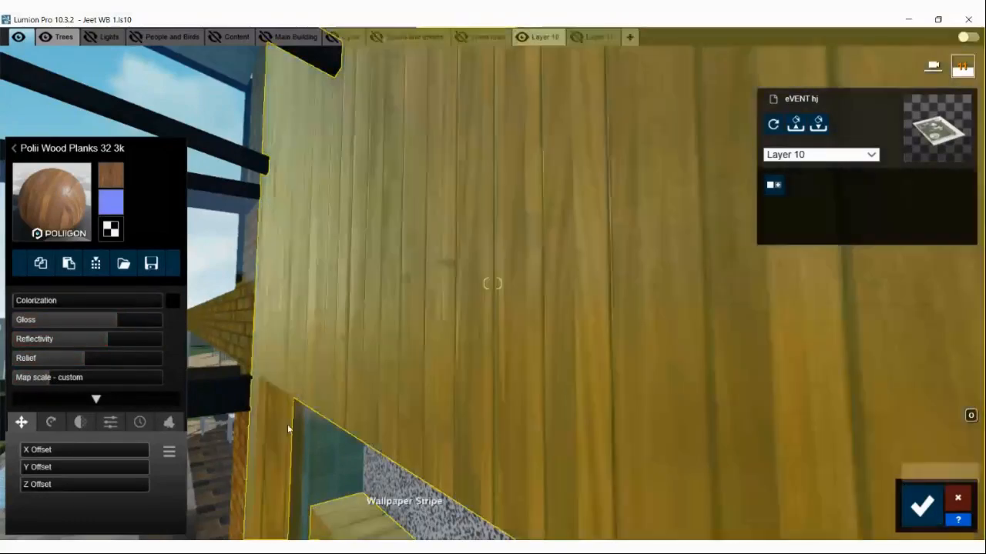
pyautogui.moveTo(285, 405); pyautogui.dragTo(285, 405, button='right')
pyautogui.press('s')
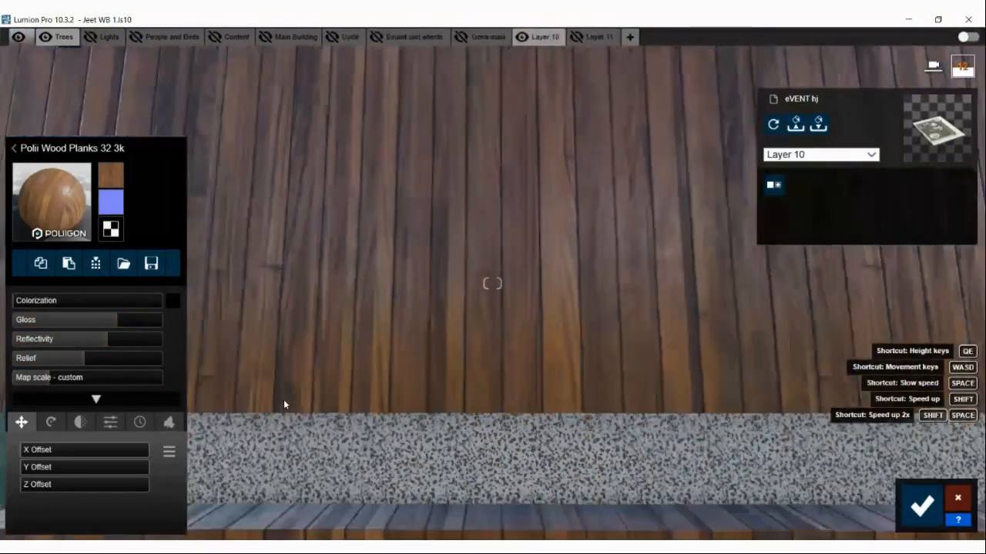
pyautogui.press('s')
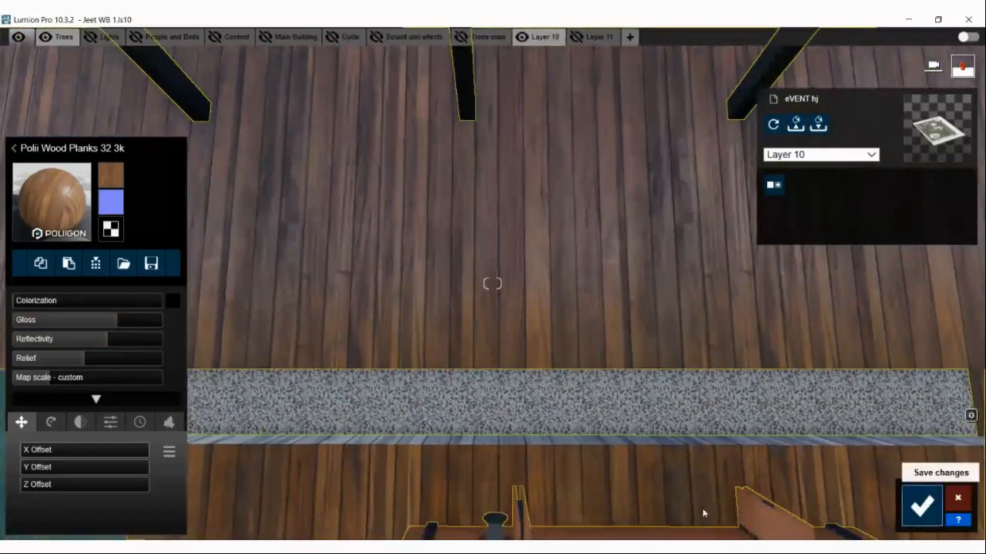
pyautogui.click(58, 194)
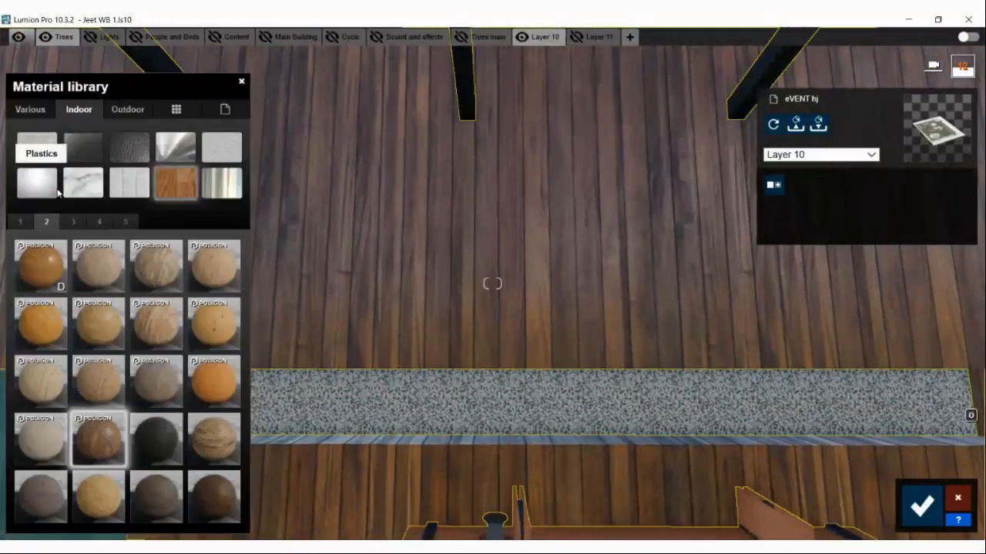
# - Look through the pages of indoor wood materials for the plank floor, then save the material changes
pyautogui.click(73, 222)
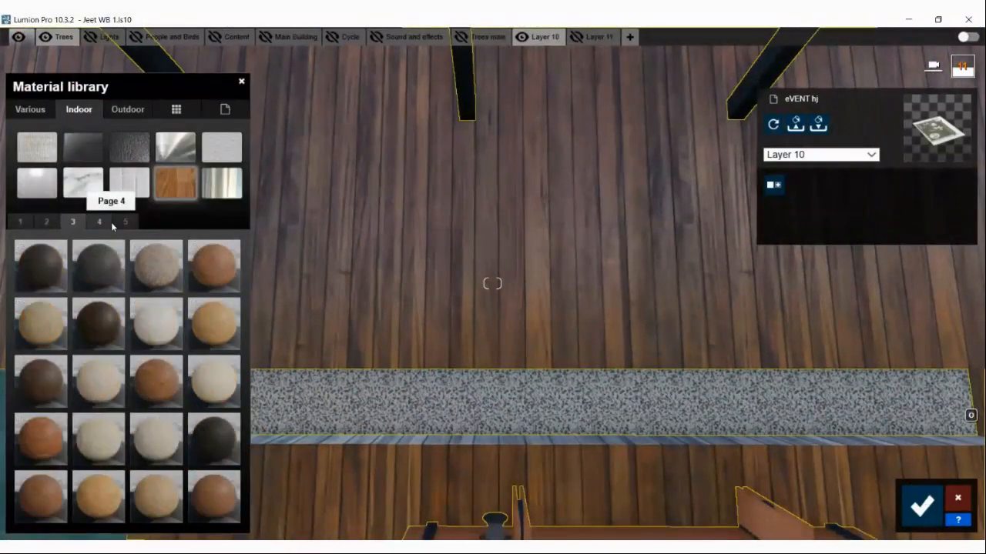
pyautogui.click(98, 221)
pyautogui.click(47, 222)
pyautogui.click(23, 222)
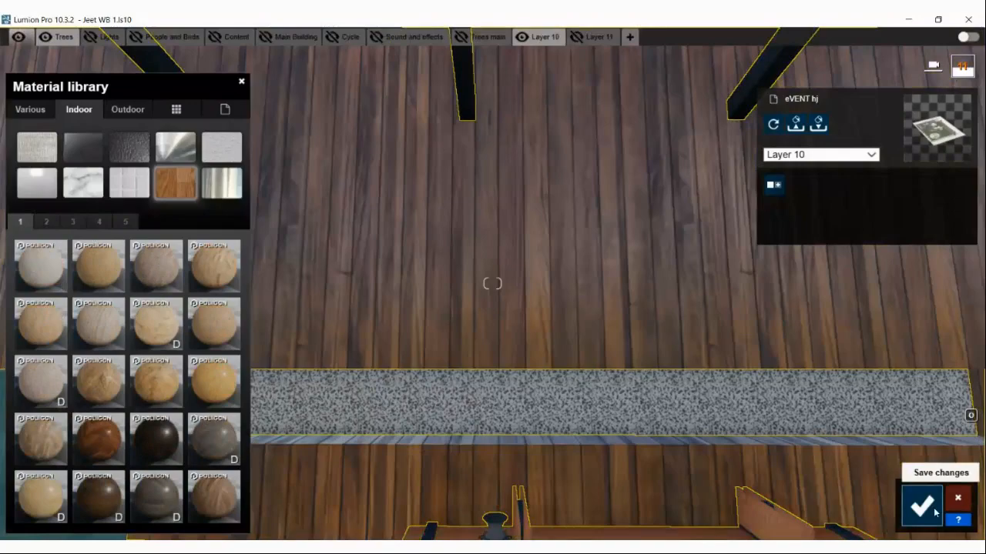
pyautogui.click(932, 509)
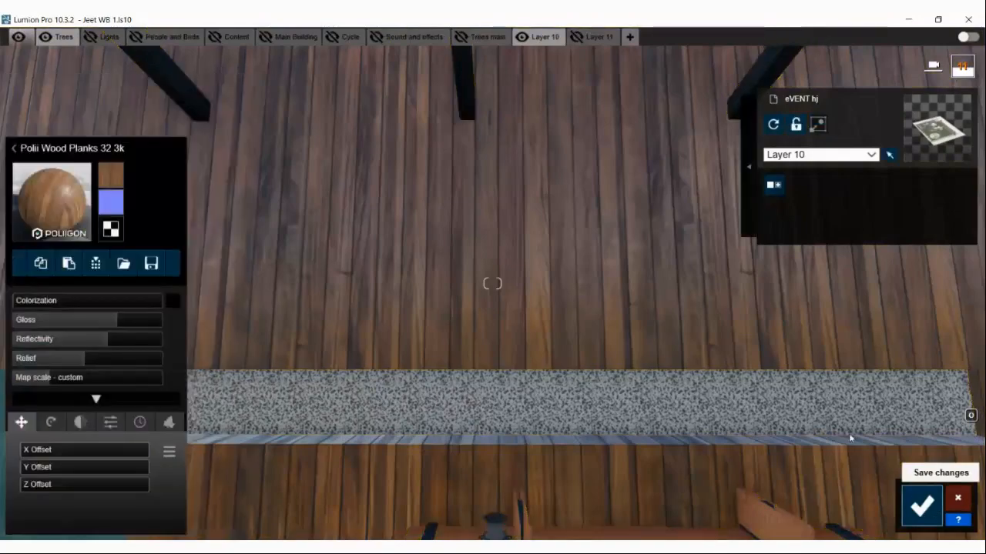
# - Apply the indoor curtain material Curtains 003 to the fabric canopy of the daybed pavilion on the lawn
pyautogui.moveTo(805, 399); pyautogui.dragTo(808, 377, button='right')
pyautogui.press('a')
pyautogui.press('e')
pyautogui.press('w')
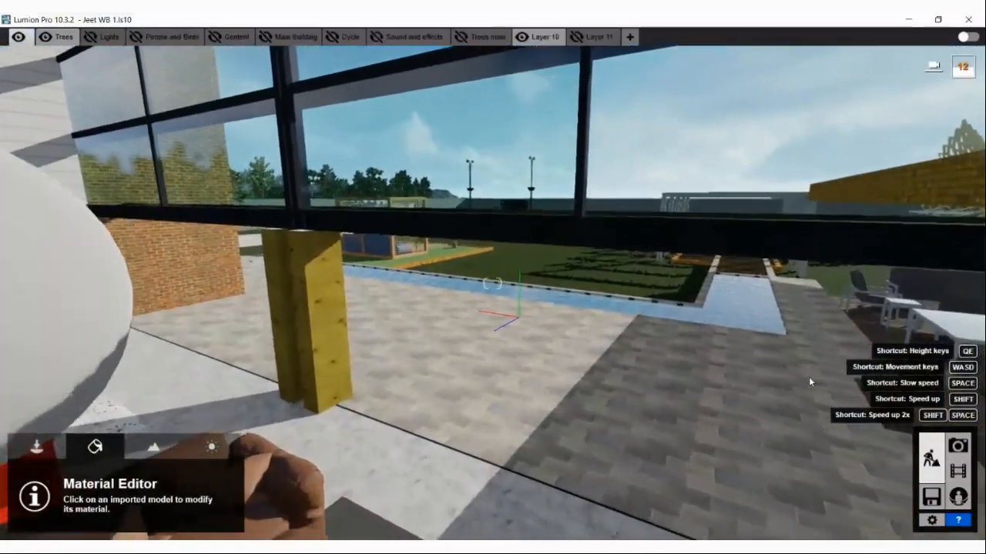
pyautogui.press('w')
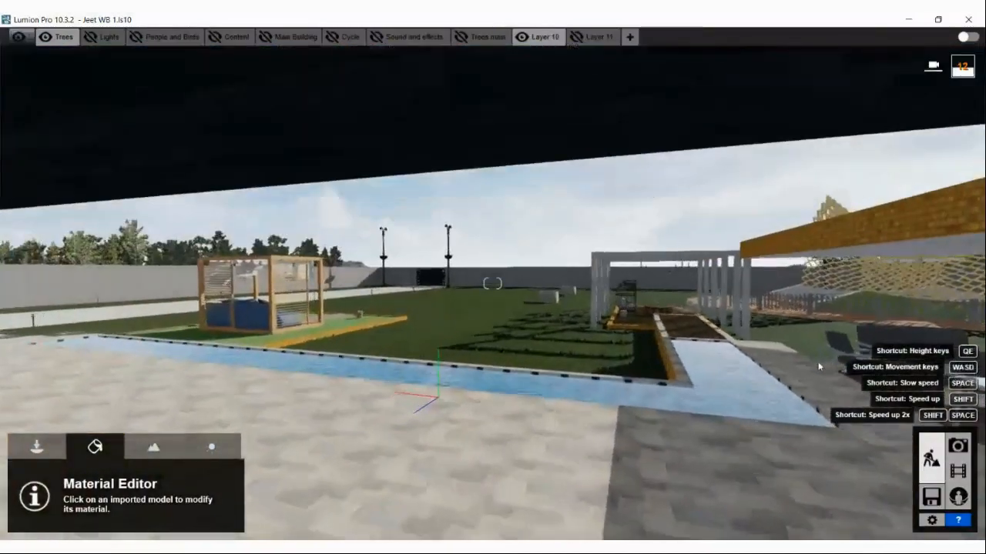
pyautogui.moveTo(819, 366); pyautogui.dragTo(770, 354, button='right')
pyautogui.press('w')
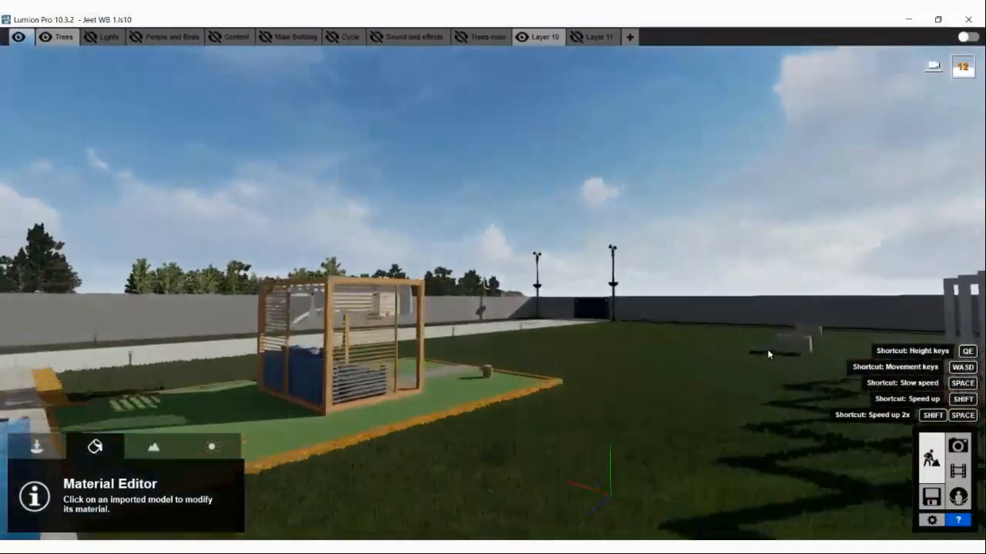
pyautogui.moveTo(948, 344); pyautogui.dragTo(977, 312, button='right')
pyautogui.press('w')
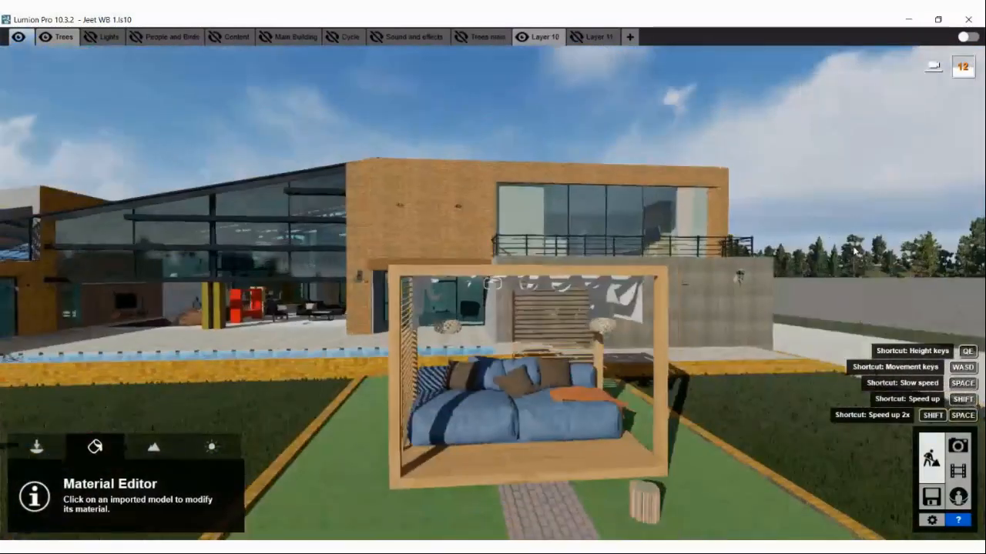
pyautogui.press('w')
pyautogui.press('w')
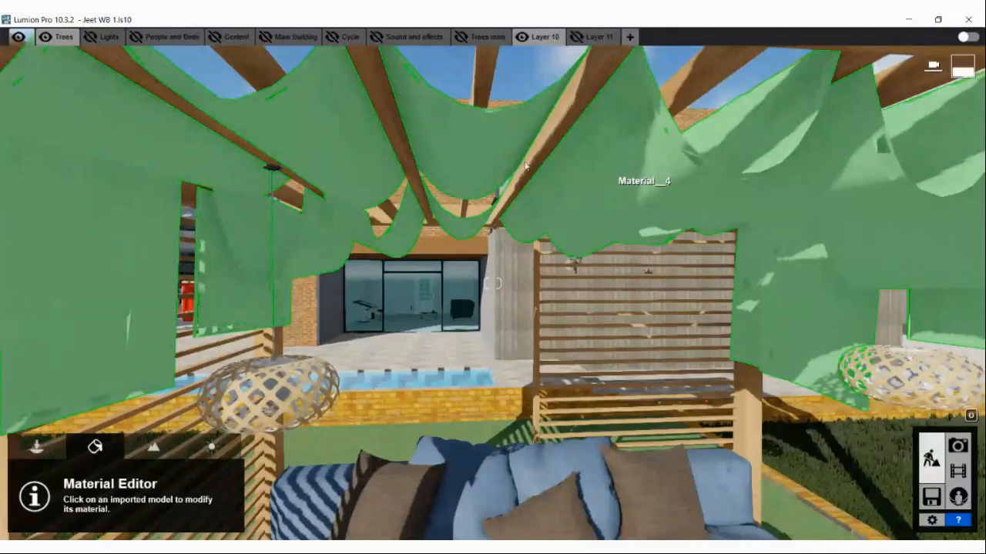
pyautogui.click(299, 156)
pyautogui.press('s')
pyautogui.moveTo(299, 156); pyautogui.dragTo(504, 238, button='right')
pyautogui.press('s')
pyautogui.click(79, 110)
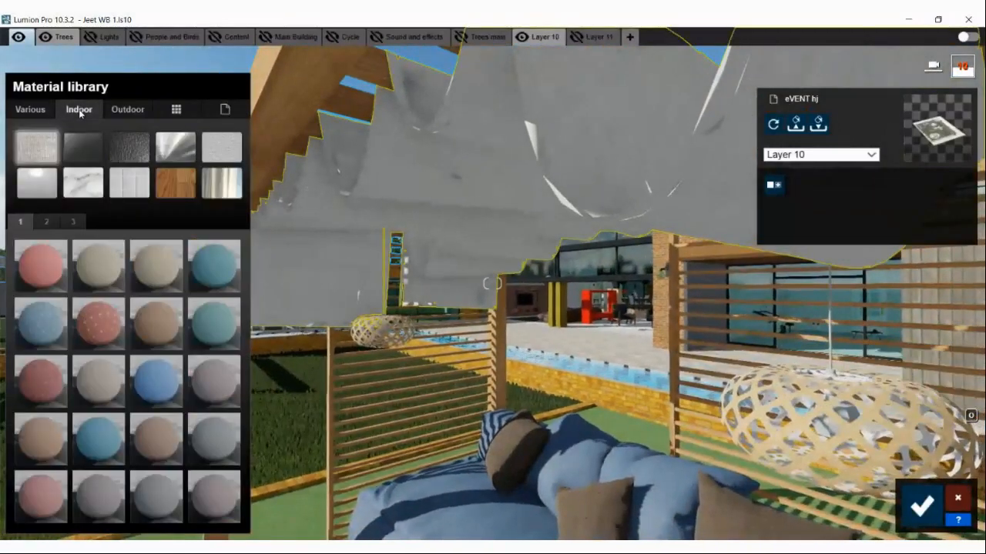
pyautogui.click(221, 185)
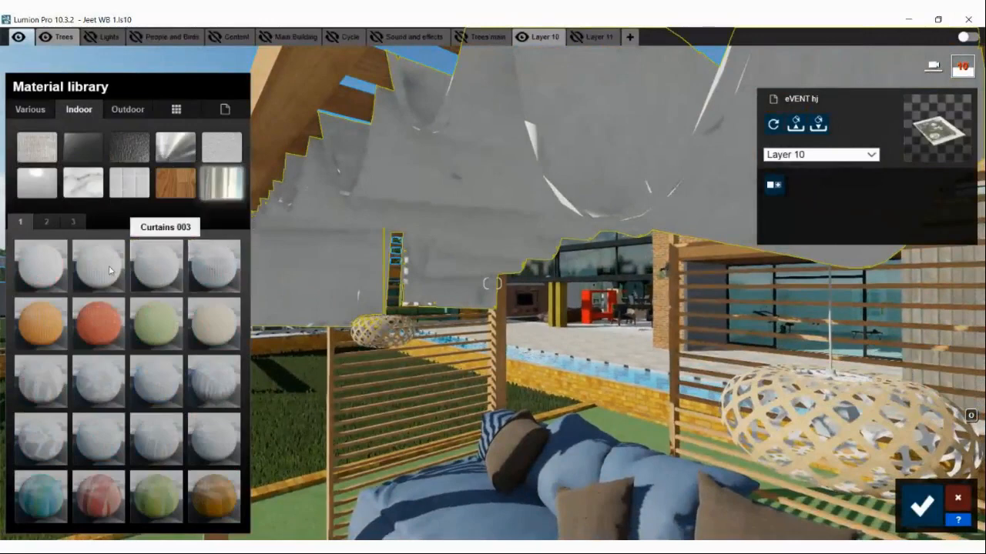
pyautogui.click(164, 287)
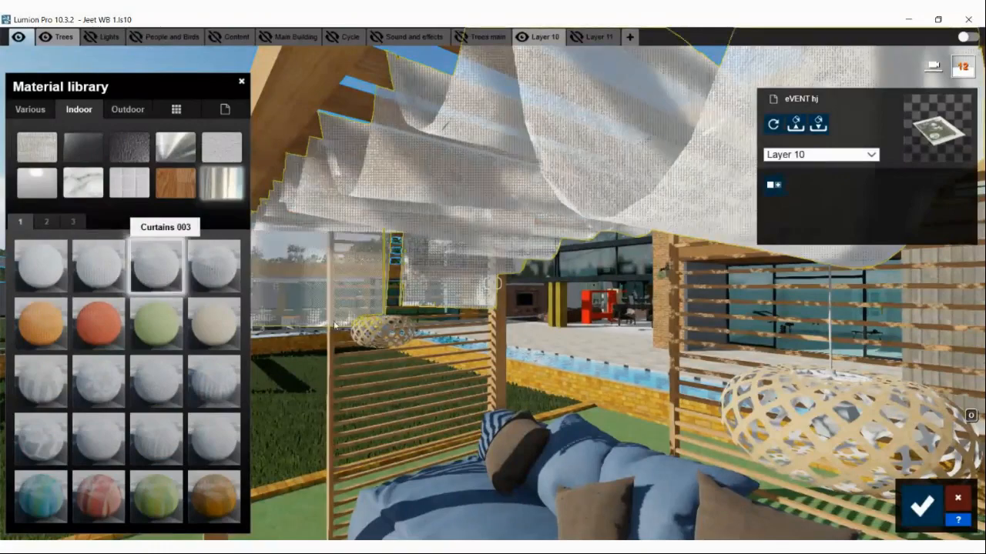
# - Lower the transparency of the canopy's curtain material and check the fabric from inside and outside the pavilion
pyautogui.press('w')
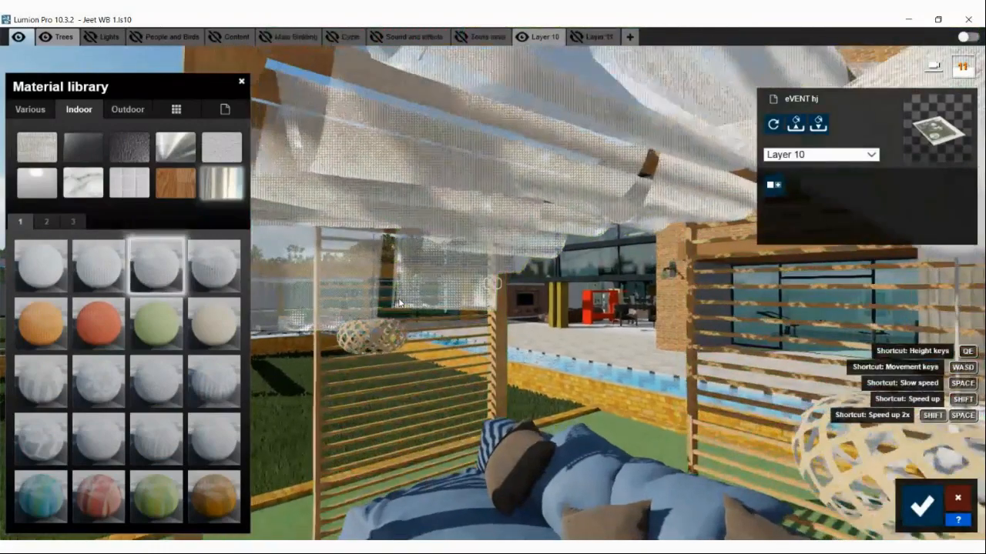
pyautogui.press('w')
pyautogui.moveTo(385, 294); pyautogui.dragTo(359, 301, button='right')
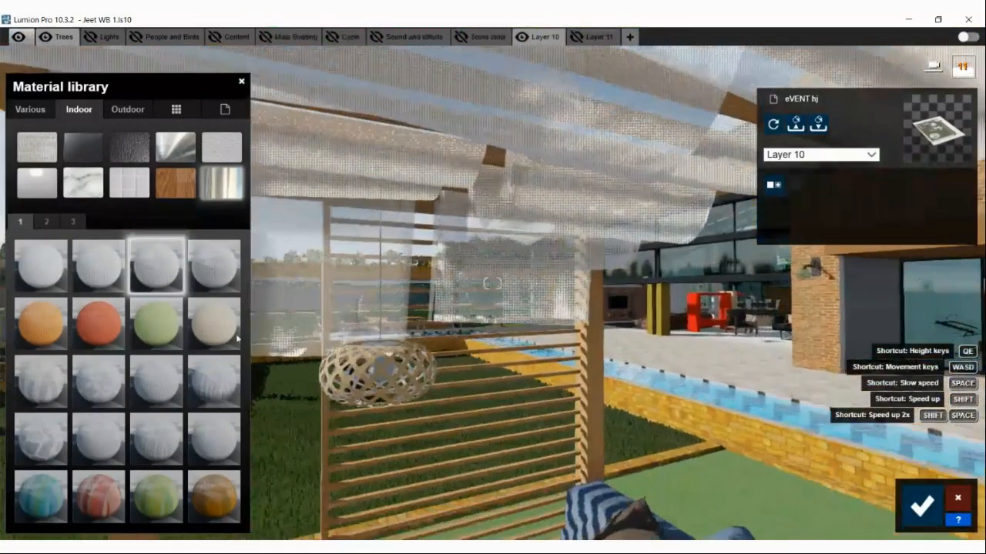
pyautogui.click(164, 277)
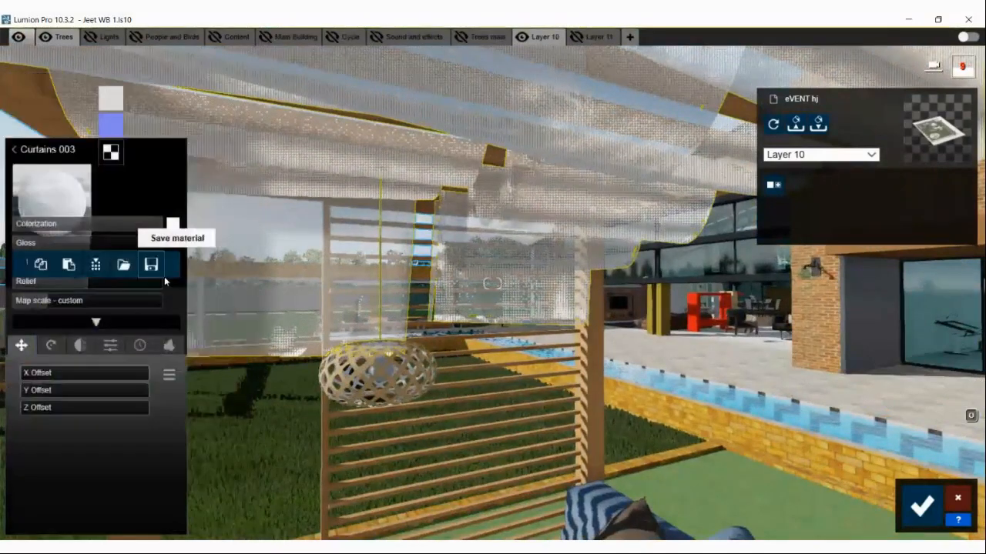
pyautogui.click(86, 422)
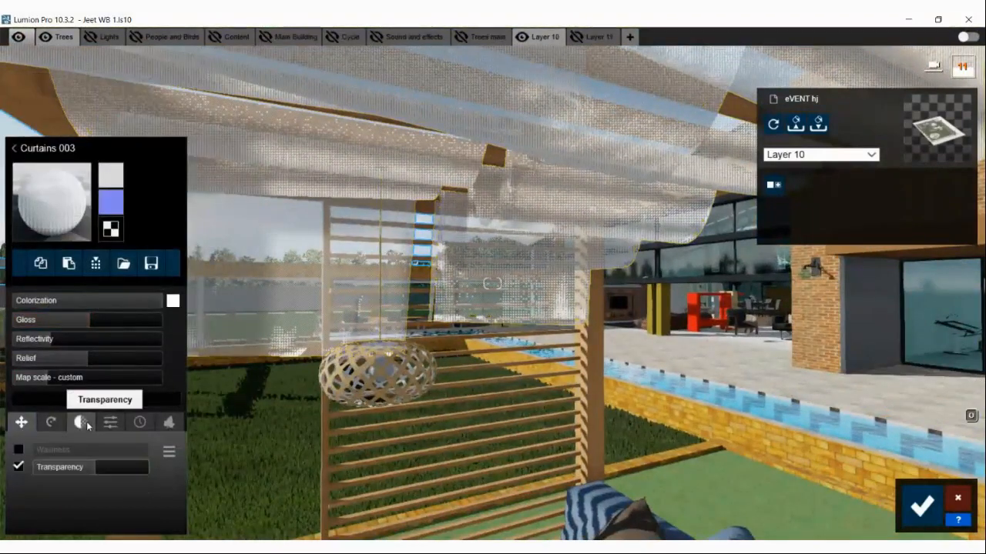
pyautogui.moveTo(84, 467)
pyautogui.mouseDown()
pyautogui.moveTo(64, 471)
pyautogui.moveTo(134, 466)
pyautogui.moveTo(37, 469)
pyautogui.moveTo(76, 467)
pyautogui.mouseUp()
pyautogui.press('s')
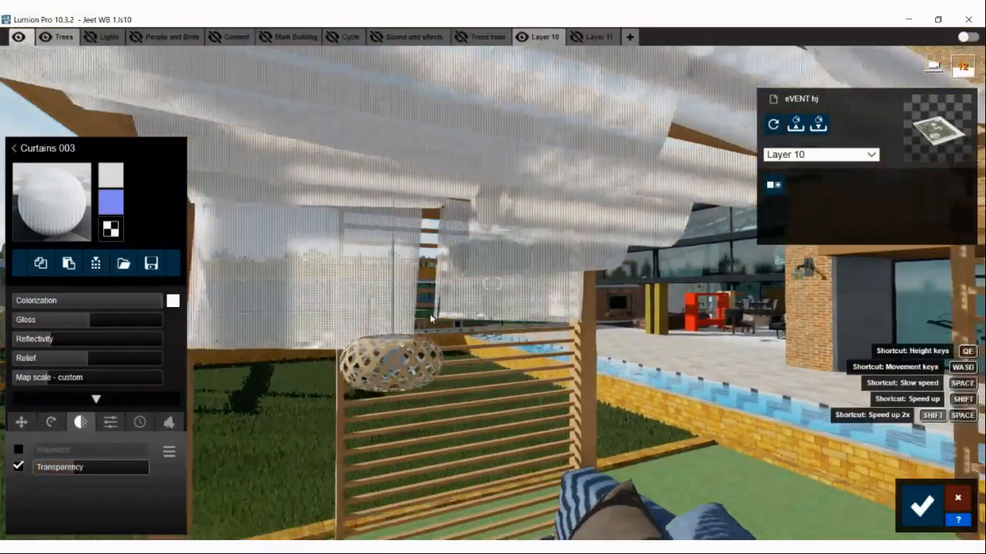
pyautogui.moveTo(432, 319); pyautogui.dragTo(402, 320, button='right')
pyautogui.press('s')
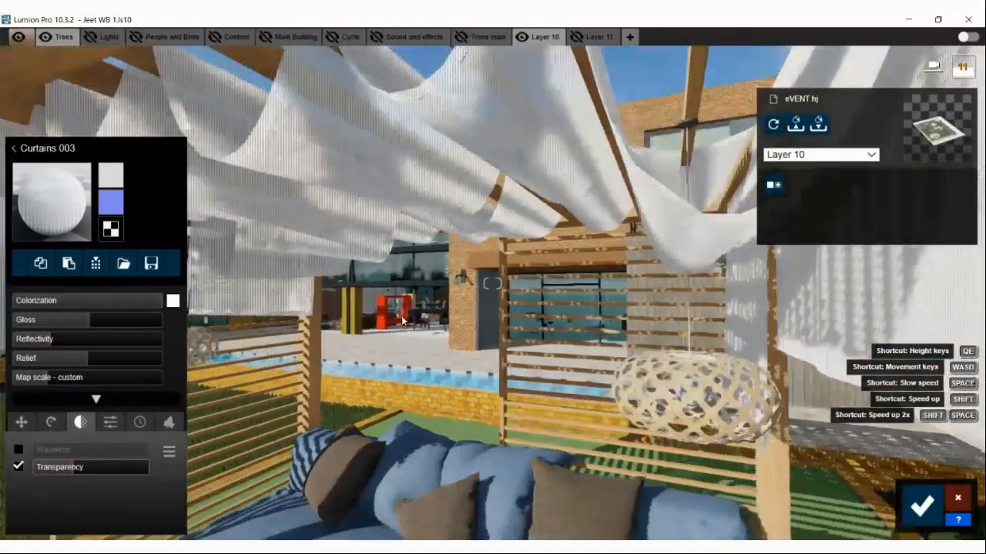
pyautogui.press('s')
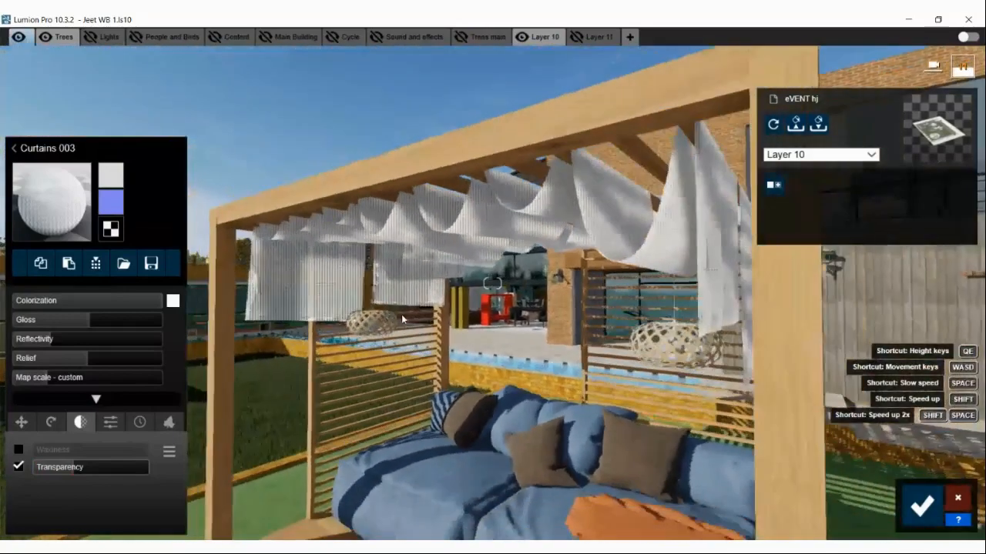
pyautogui.press('s')
pyautogui.moveTo(401, 314); pyautogui.dragTo(454, 343, button='right')
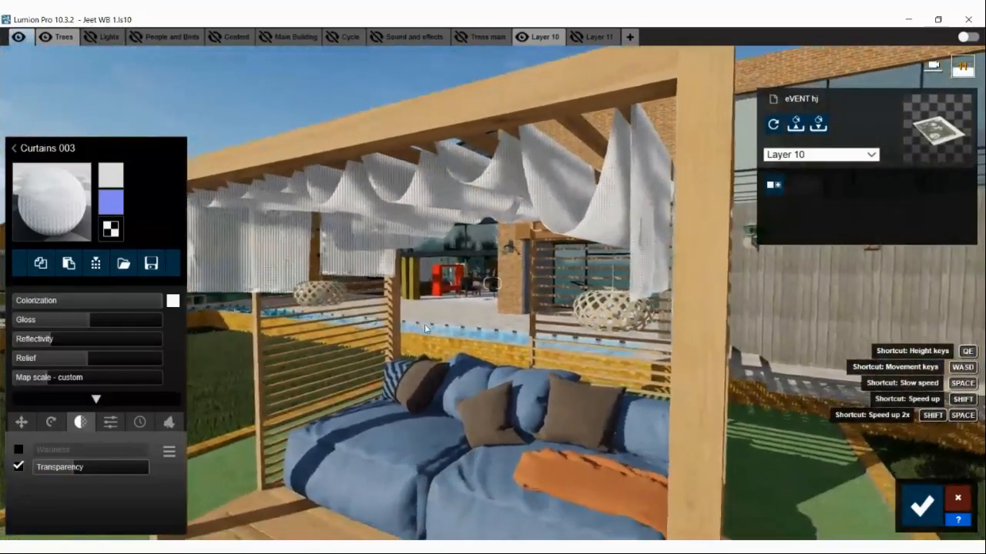
# - Switch the orange throw's cotton fabric material from waxiness to transparency, with the transparency at its minimum
pyautogui.click(552, 474)
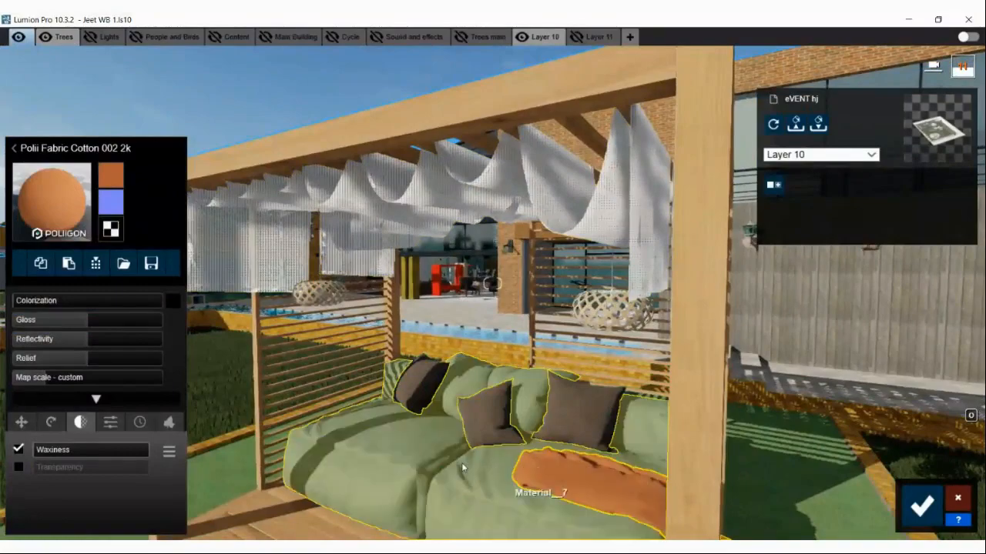
pyautogui.press('w')
pyautogui.press('s')
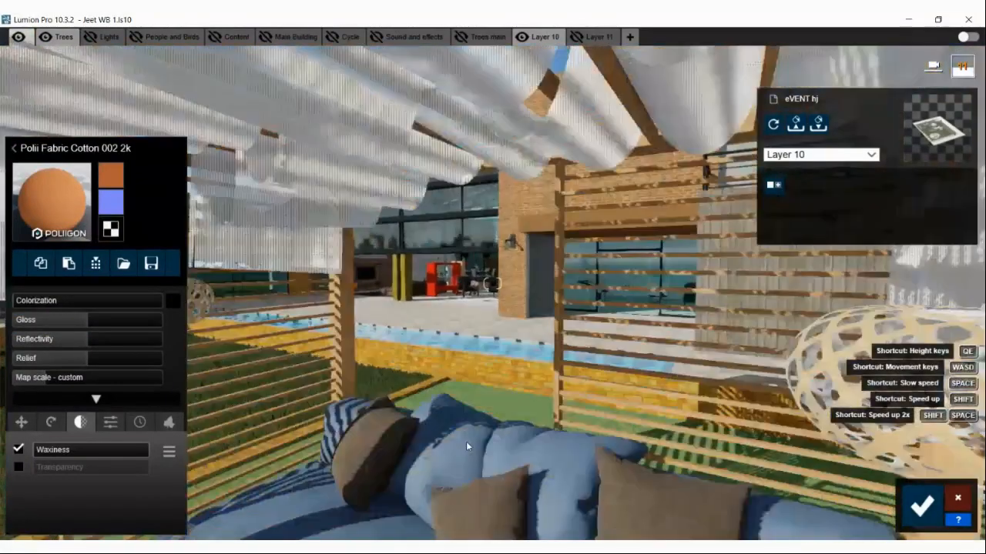
pyautogui.press('s')
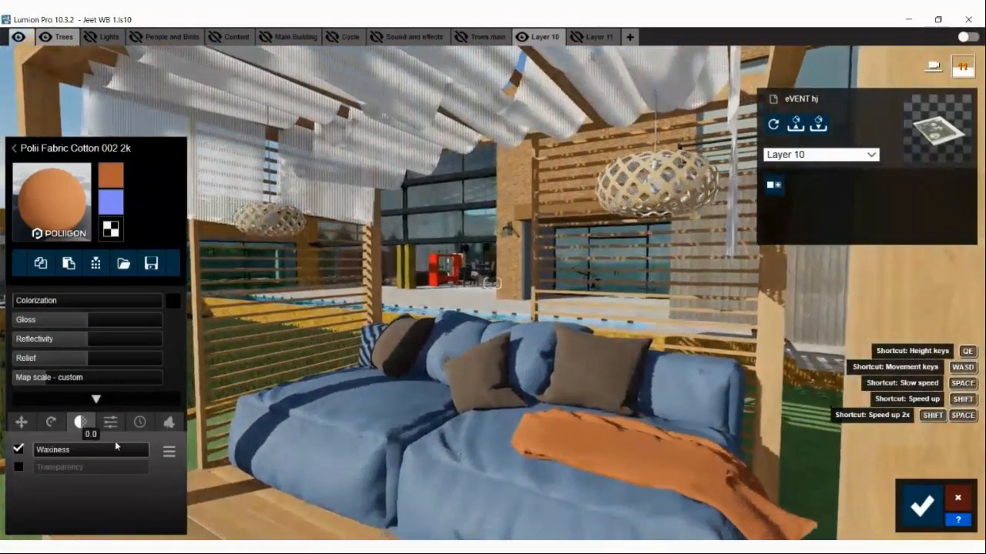
pyautogui.click(18, 468)
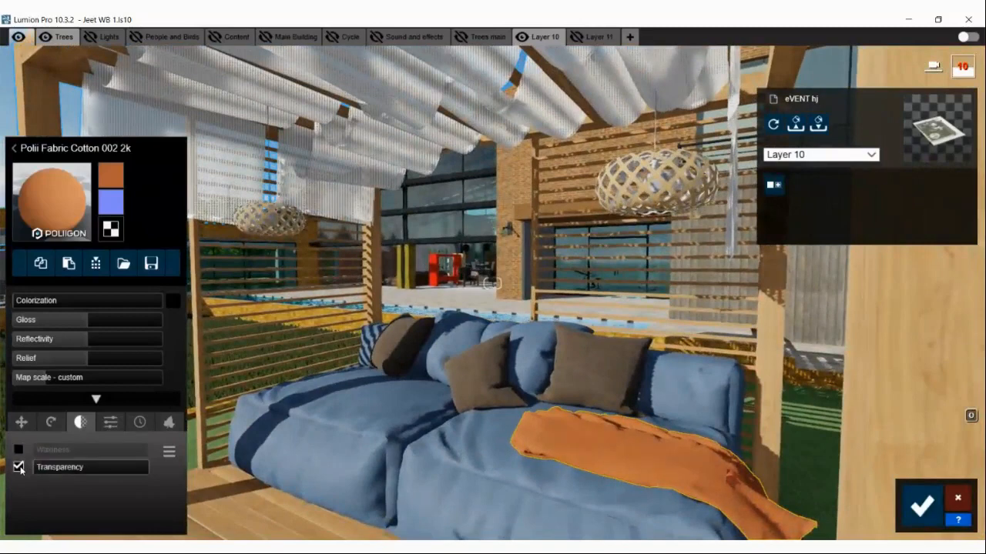
pyautogui.moveTo(42, 470)
pyautogui.mouseDown()
pyautogui.moveTo(149, 479)
pyautogui.moveTo(112, 466)
pyautogui.moveTo(18, 467)
pyautogui.mouseUp()
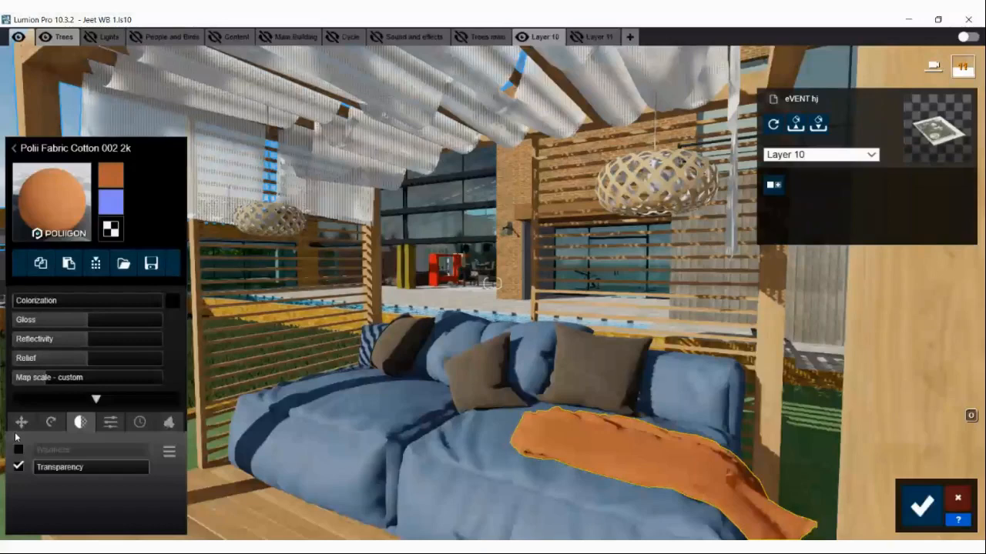
# - Apply a dark blue-grey material from the second page of outdoor metals to the white aluminum pergola frame over the gravel seating area
pyautogui.press('s')
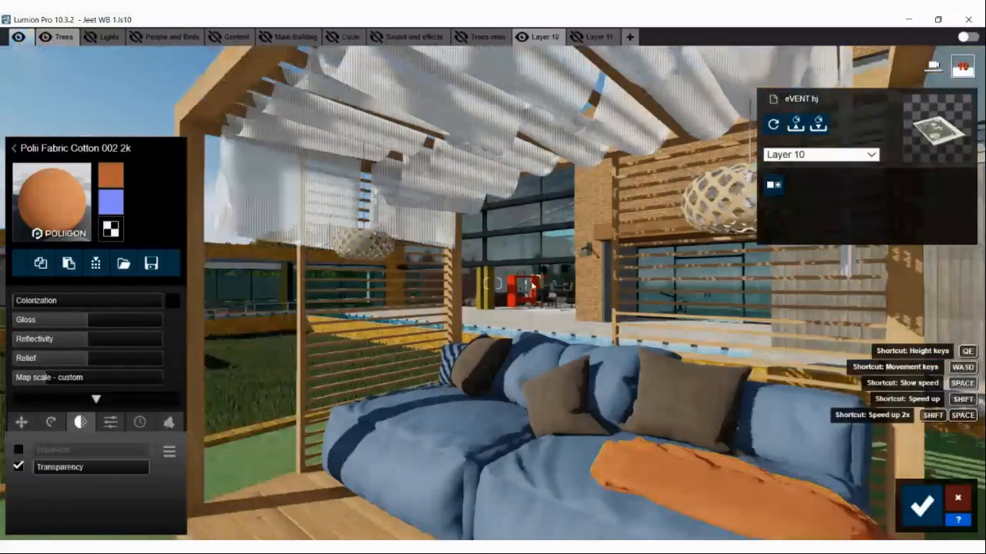
pyautogui.moveTo(538, 314); pyautogui.dragTo(717, 311, button='right')
pyautogui.press('w')
pyautogui.press('w')
pyautogui.press('w')
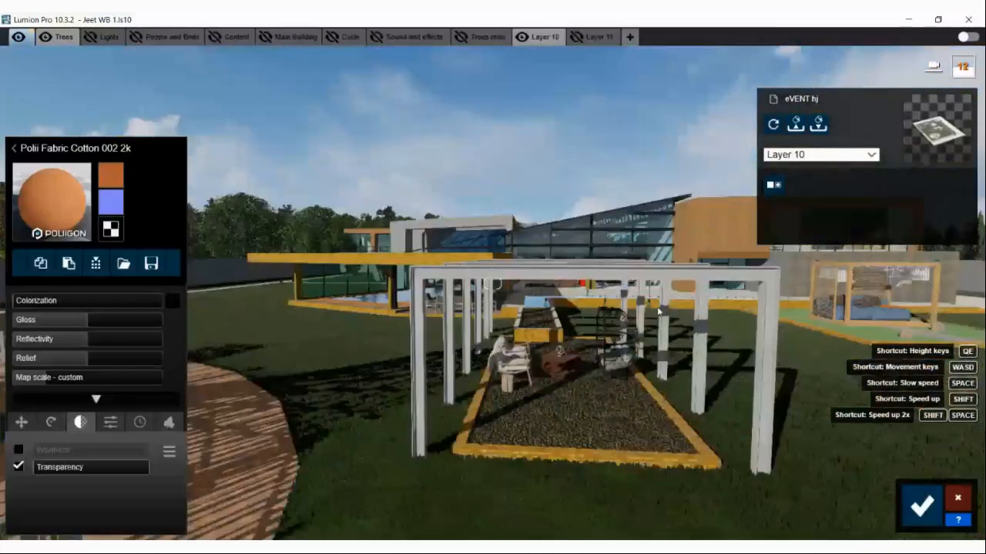
pyautogui.click(525, 285)
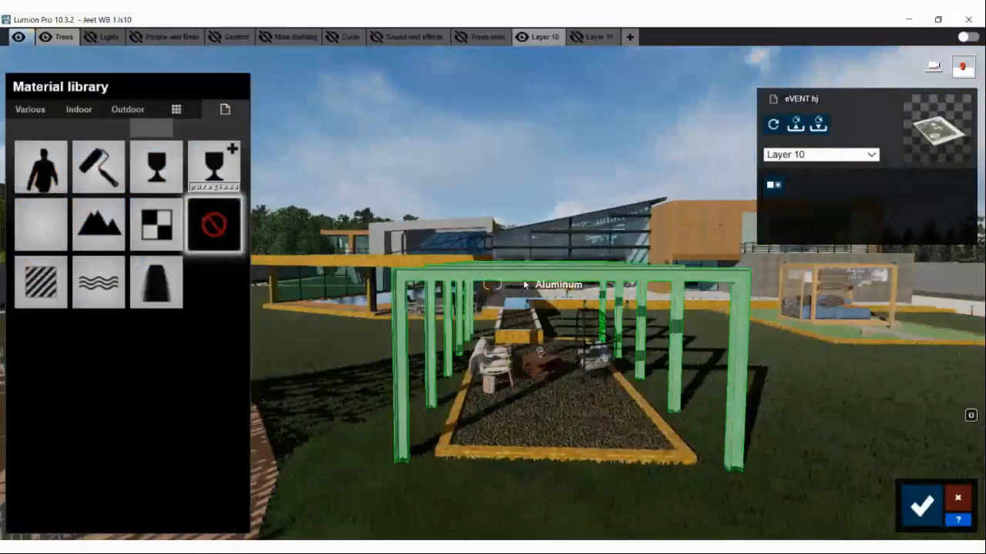
pyautogui.click(79, 109)
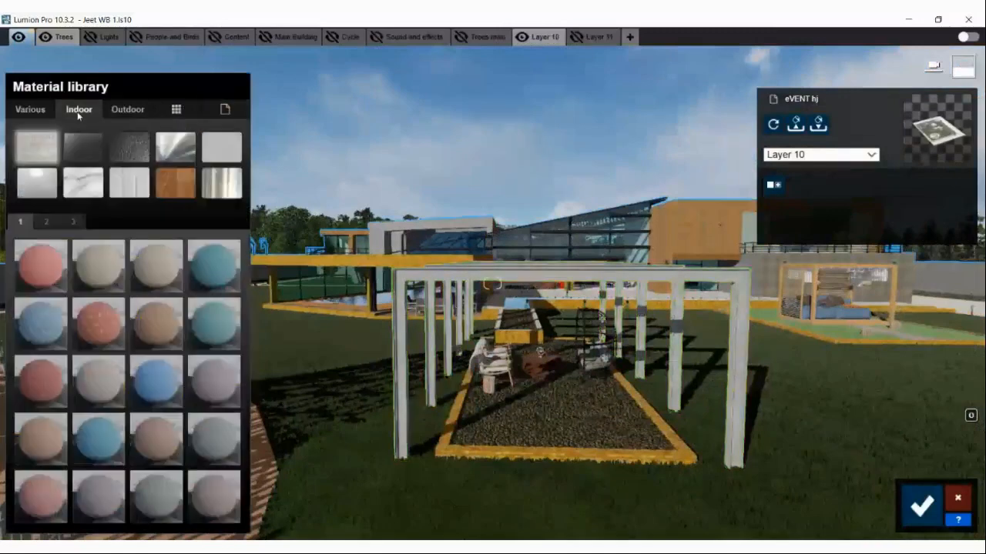
pyautogui.click(139, 113)
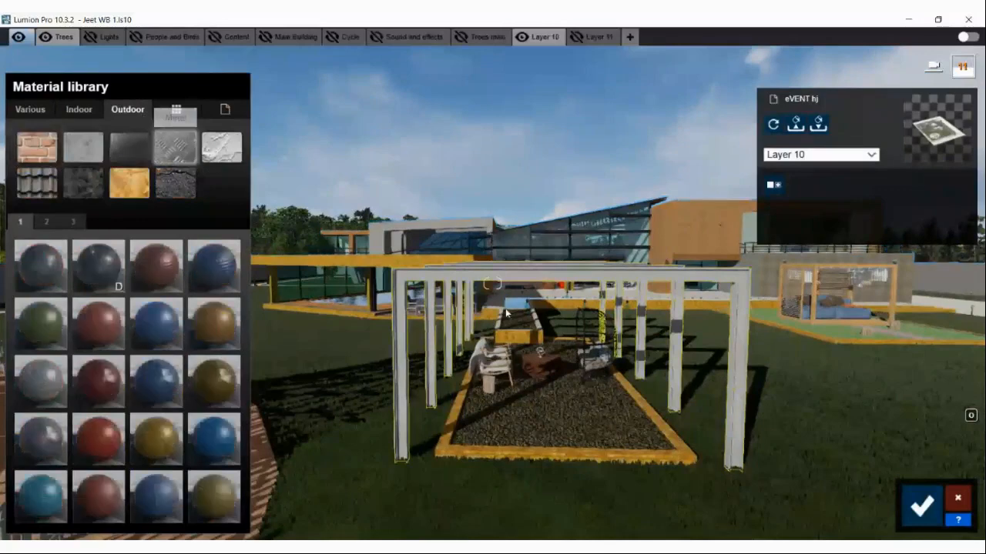
pyautogui.press('w')
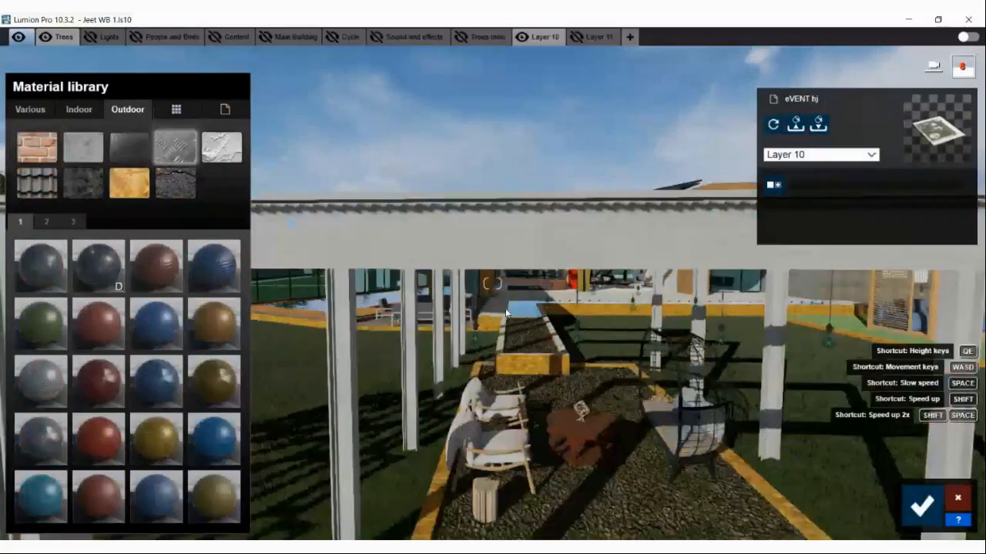
pyautogui.press('s')
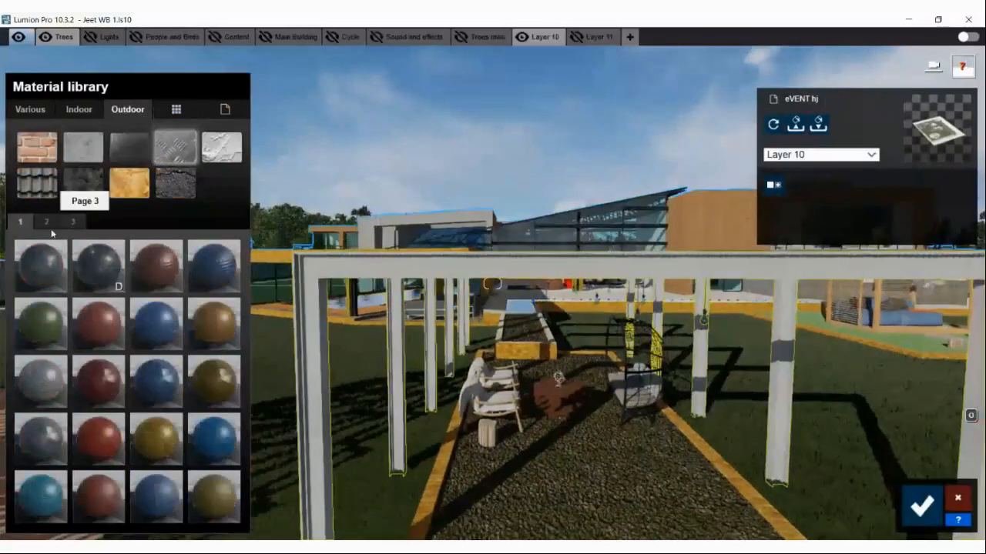
pyautogui.click(49, 224)
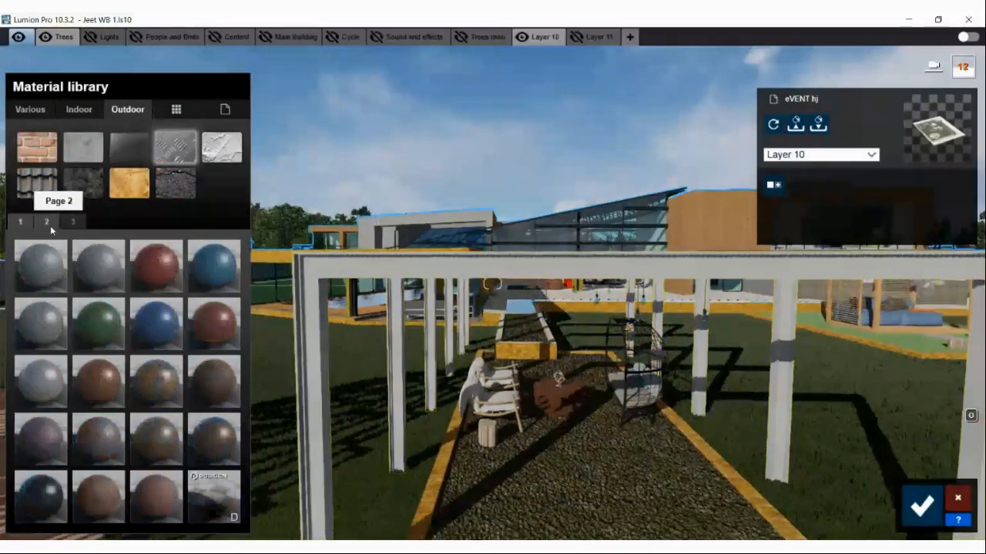
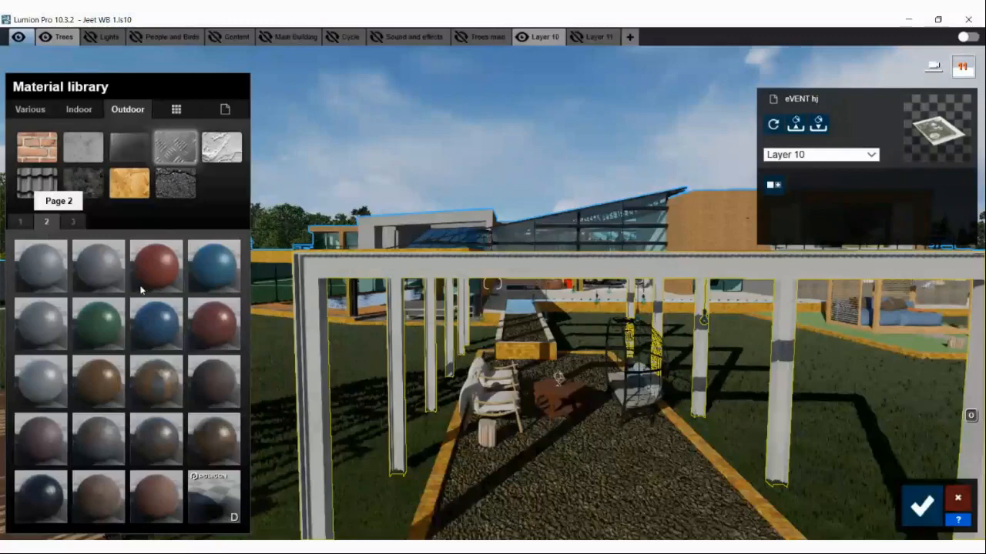
pyautogui.click(434, 341)
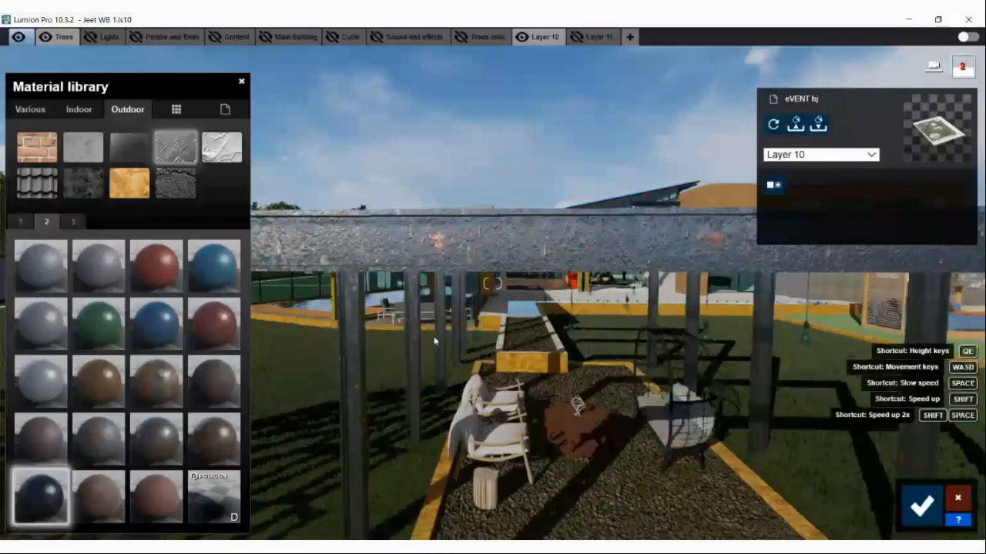
pyautogui.press('w')
pyautogui.press('s')
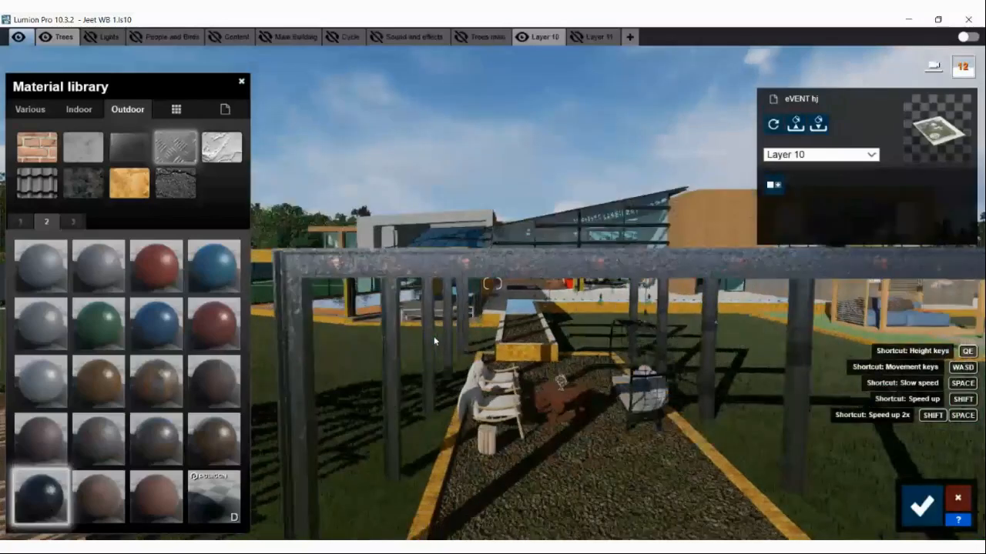
# - Open the pergola frame's Metal Rusty 007 1024 settings and choose the reddish-brown metal weathering style
pyautogui.scroll(3, 434, 336)
pyautogui.scroll(-3, 434, 336)
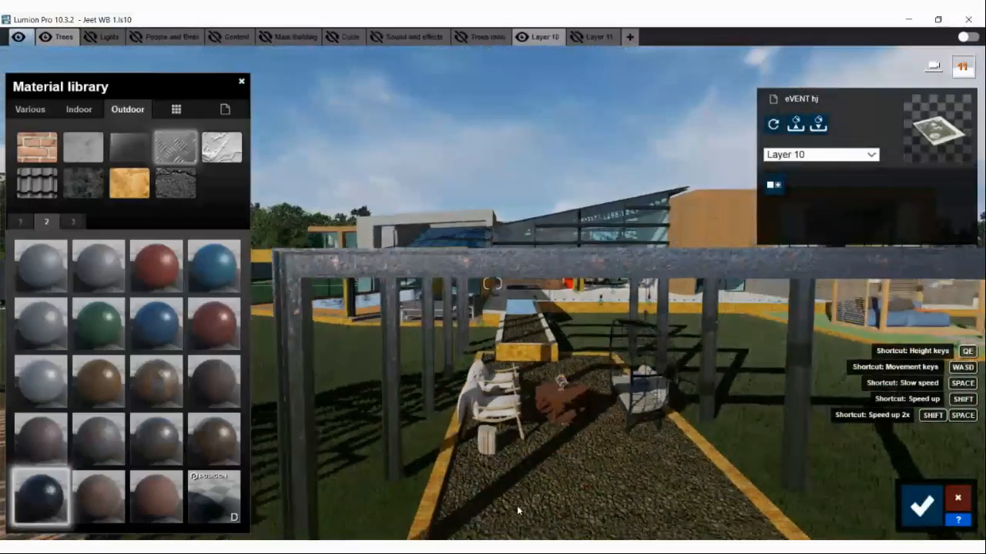
pyautogui.click(35, 494)
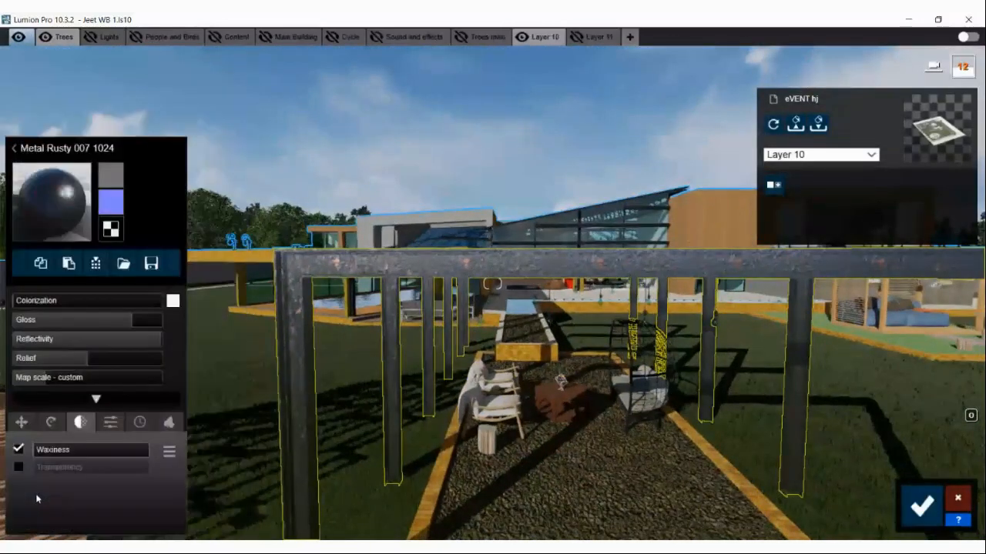
pyautogui.click(140, 423)
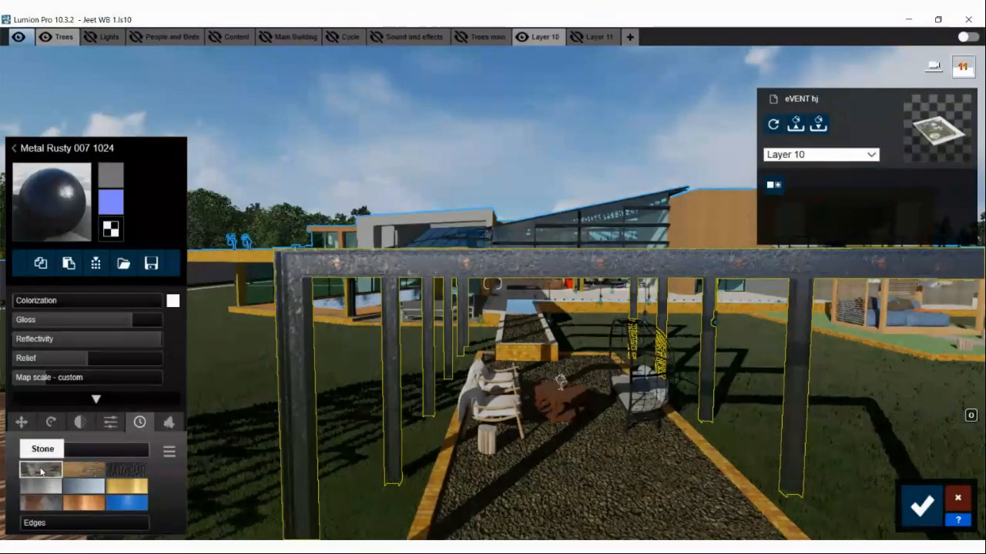
pyautogui.click(38, 505)
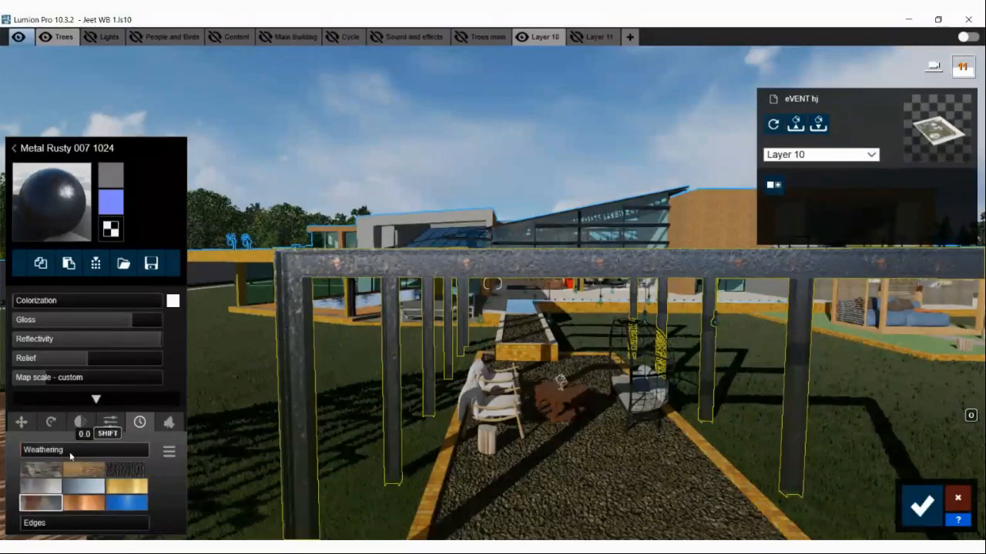
# - Try several weathering strengths on the pergola's metal and leave the weathering at about 0.6
pyautogui.click(76, 452)
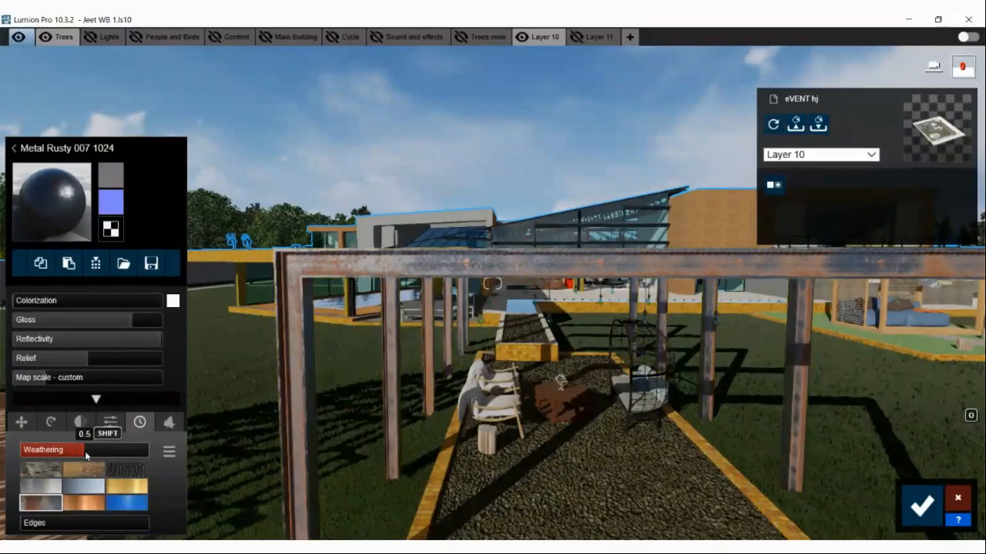
pyautogui.click(103, 453)
pyautogui.click(121, 450)
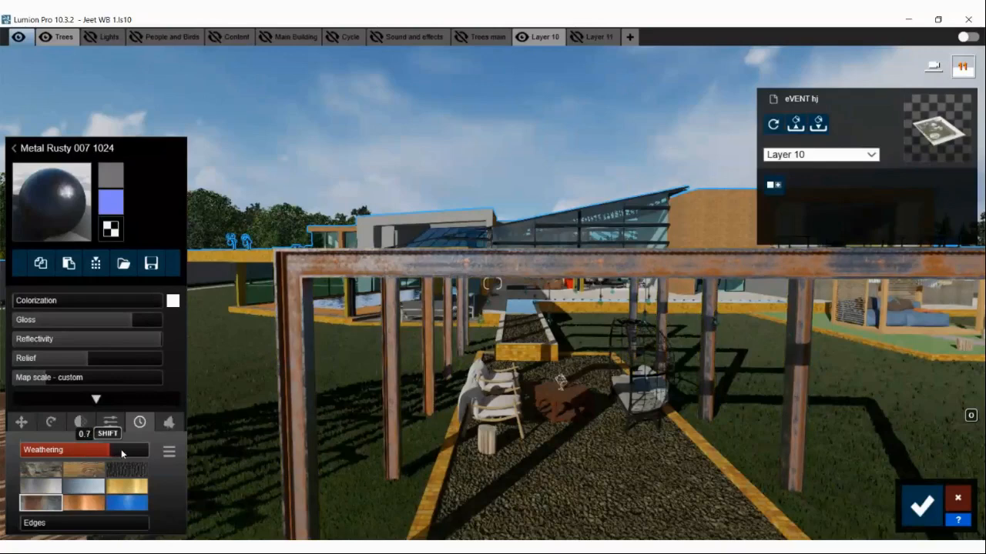
pyautogui.click(84, 452)
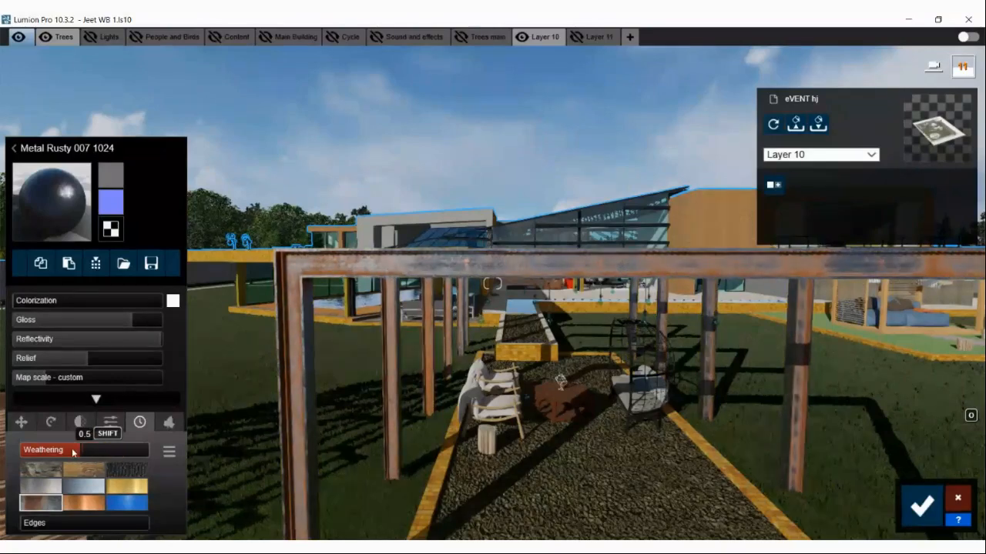
pyautogui.click(99, 452)
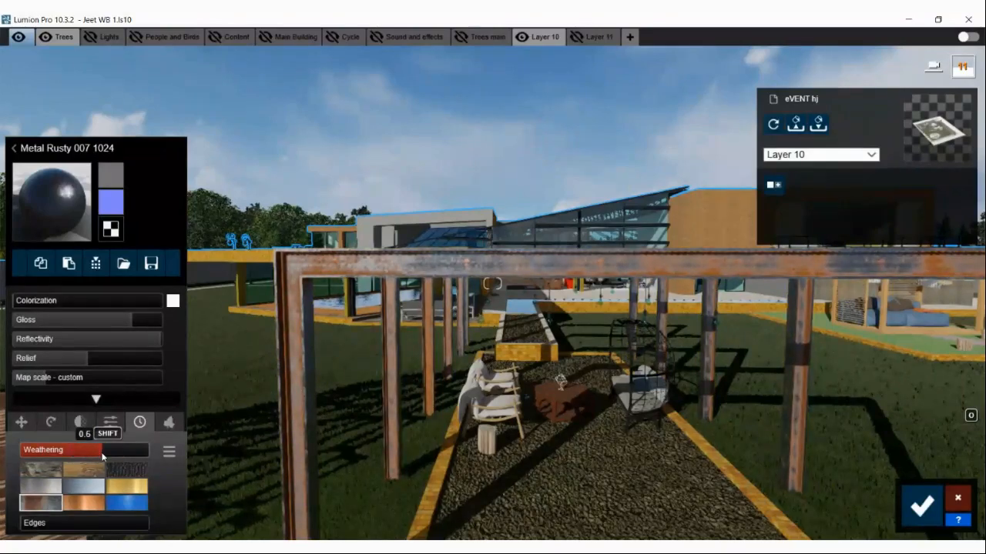
pyautogui.moveTo(270, 433); pyautogui.dragTo(262, 424, button='right')
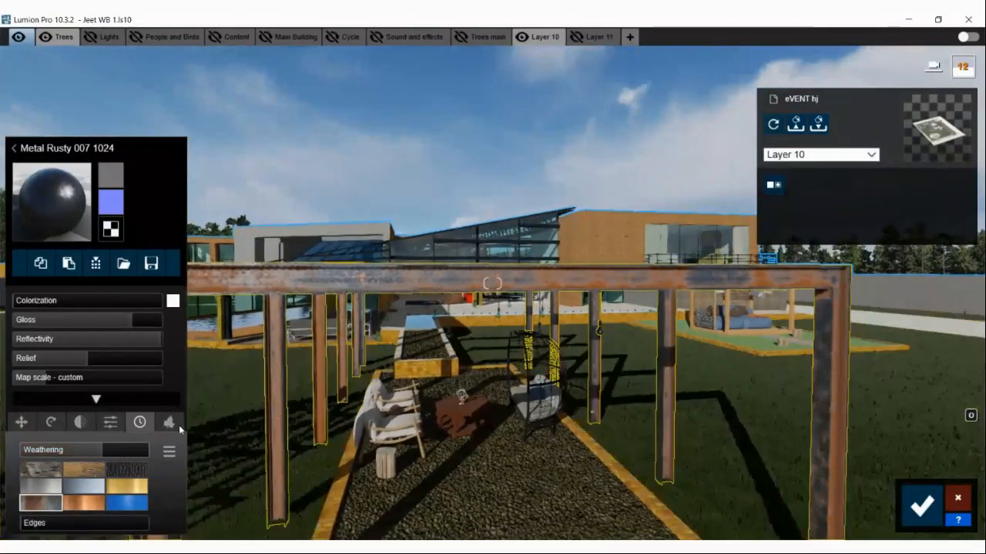
# - Grow foliage on the pergola's posts and beams with a spread of 0.3
pyautogui.click(174, 425)
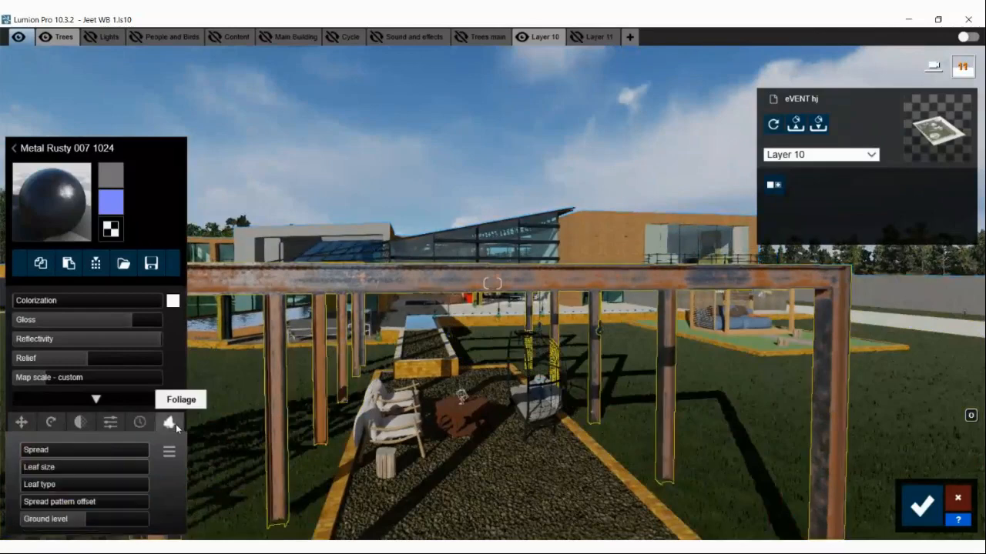
pyautogui.click(32, 453)
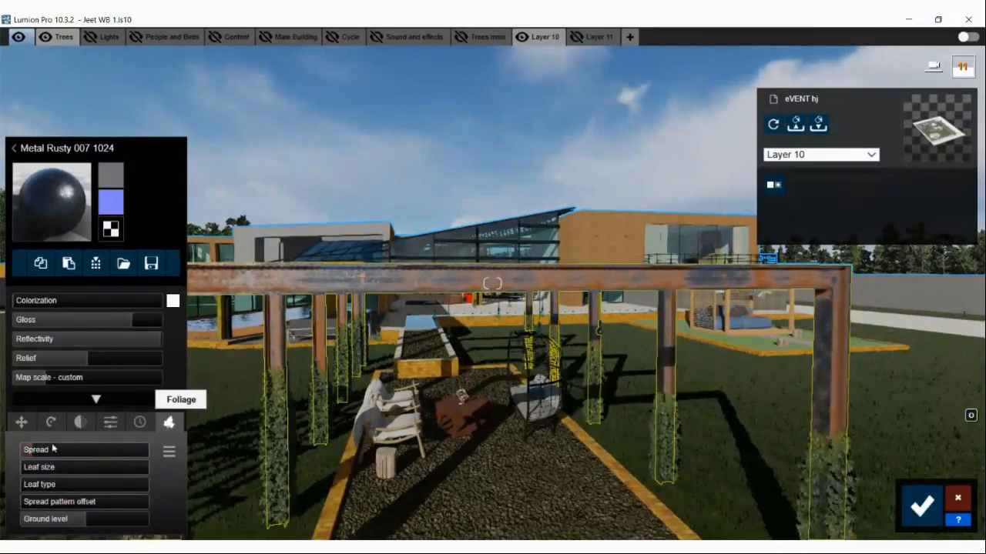
pyautogui.moveTo(37, 452)
pyautogui.mouseDown()
pyautogui.moveTo(151, 454)
pyautogui.moveTo(56, 455)
pyautogui.mouseUp()
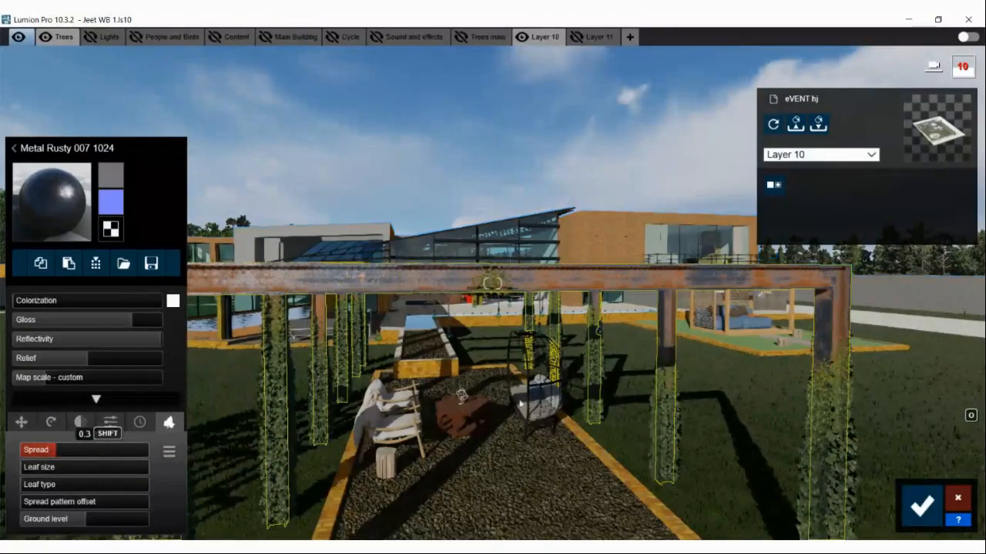
# - Try the reddish leaf type near the maximum value on the pergola foliage and inspect the climbers up close
pyautogui.moveTo(519, 400); pyautogui.dragTo(468, 379, button='right')
pyautogui.press('w')
pyautogui.press('w')
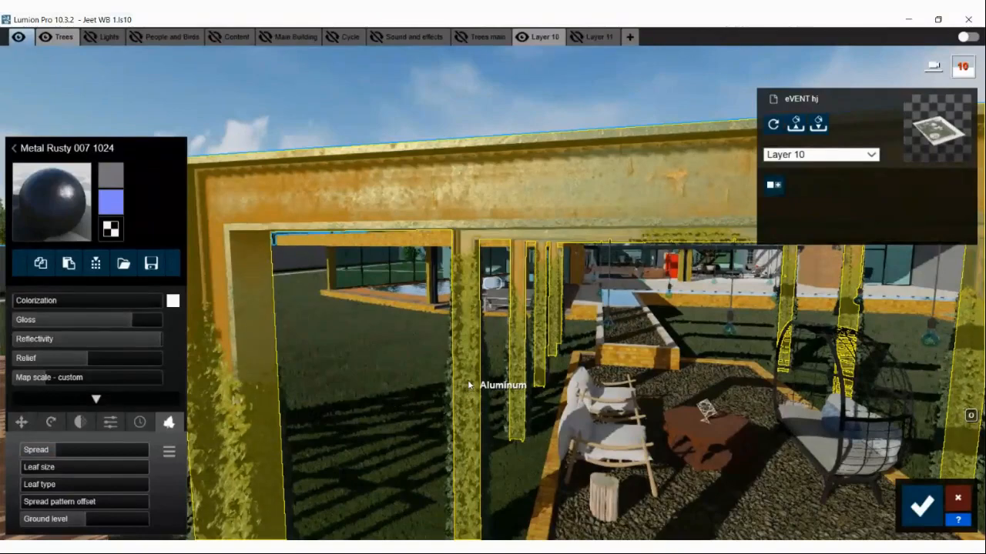
pyautogui.press('w')
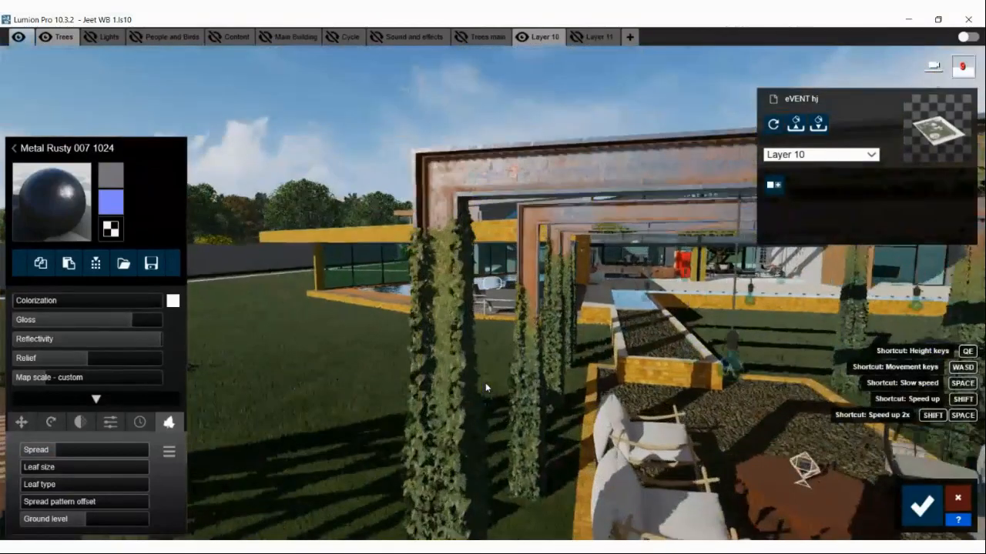
pyautogui.press('w')
pyautogui.press('s')
pyautogui.moveTo(495, 388); pyautogui.dragTo(481, 359, button='right')
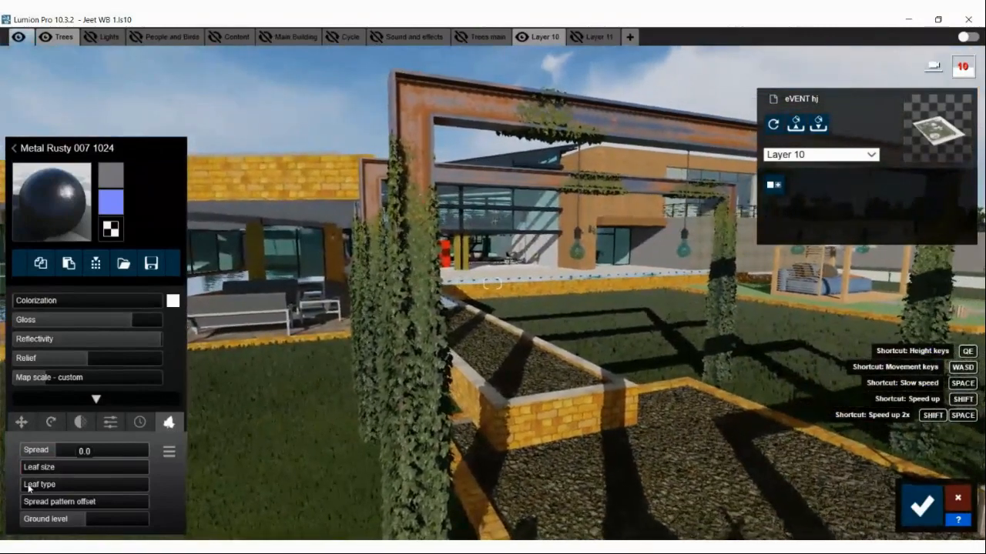
pyautogui.moveTo(28, 485); pyautogui.dragTo(137, 486)
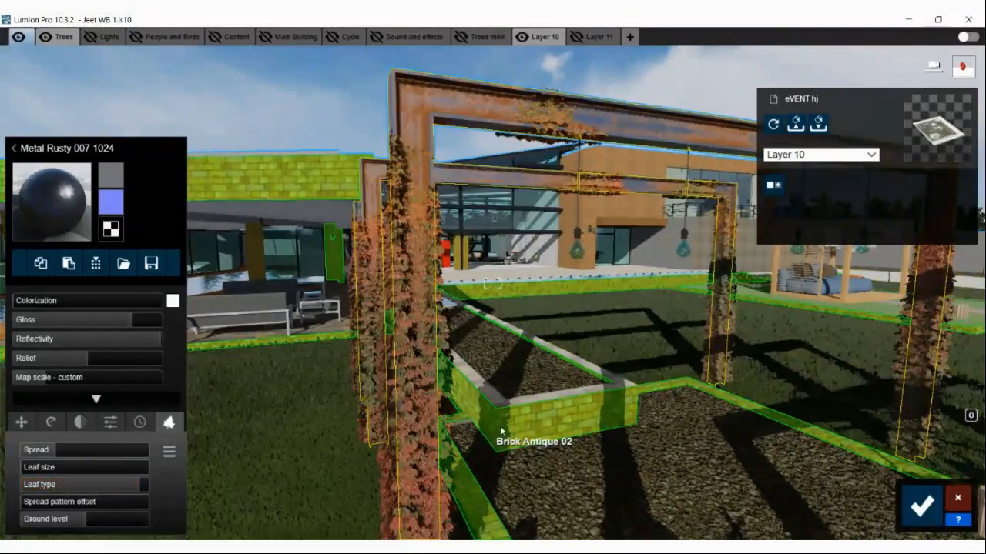
pyautogui.press('w')
pyautogui.press('w')
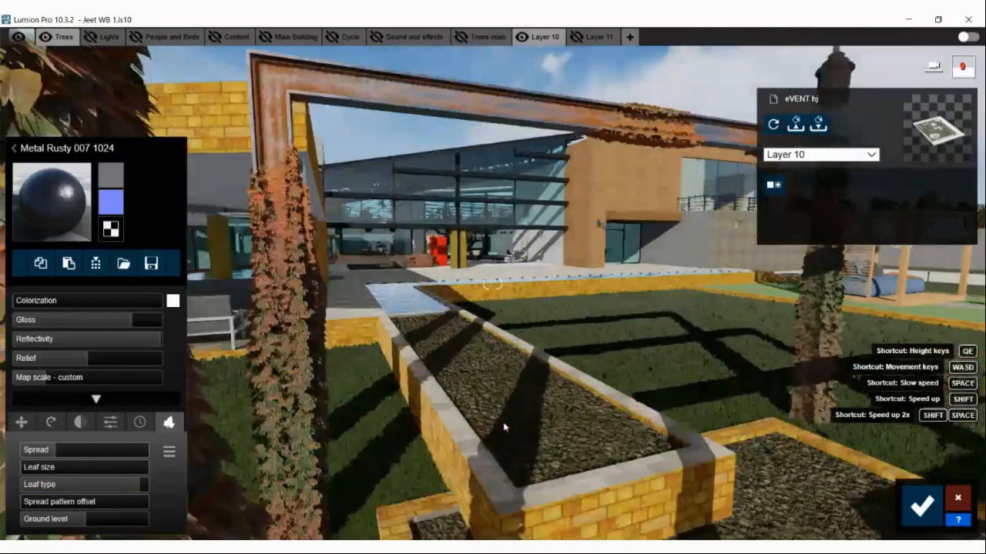
pyautogui.press('a')
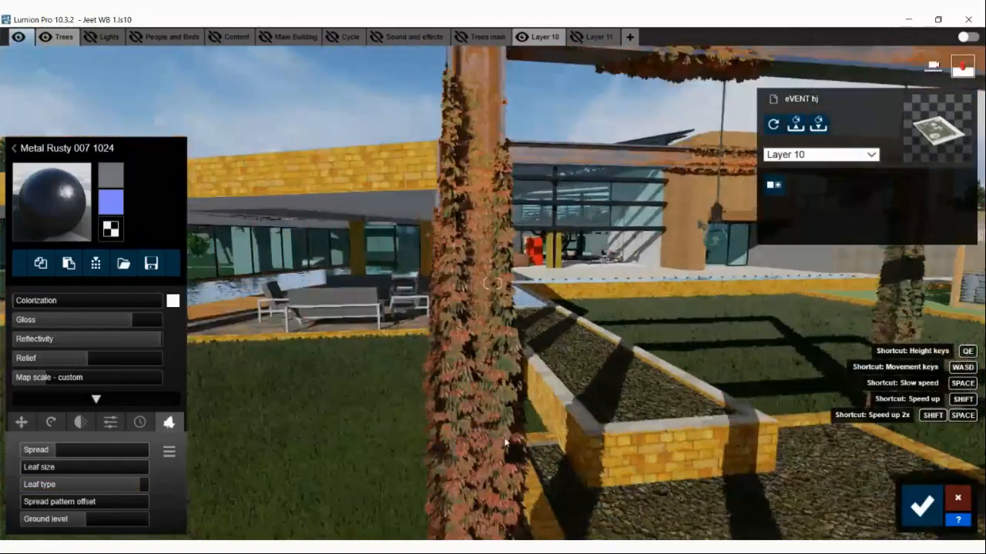
pyautogui.press('w')
pyautogui.press('s')
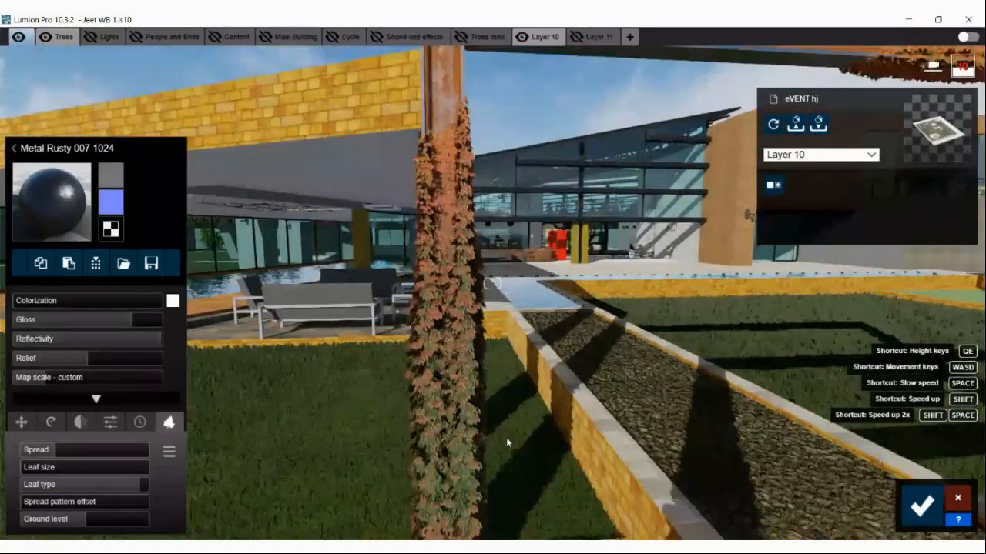
# - Lower the pergola foliage's leaf type to the yellow-green leaves, about a third of the range, and check the whole frame
pyautogui.moveTo(105, 484); pyautogui.dragTo(14, 469)
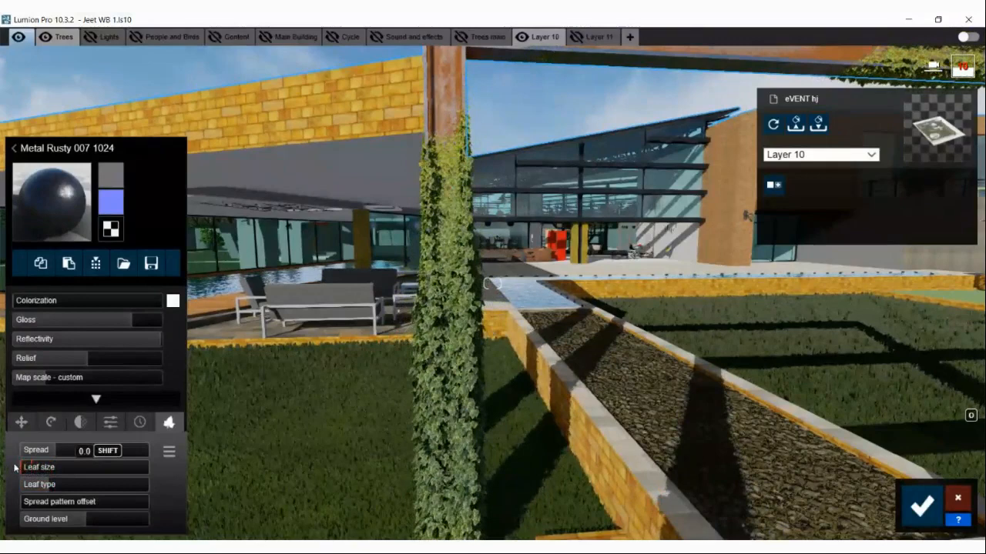
pyautogui.click(48, 486)
pyautogui.click(63, 487)
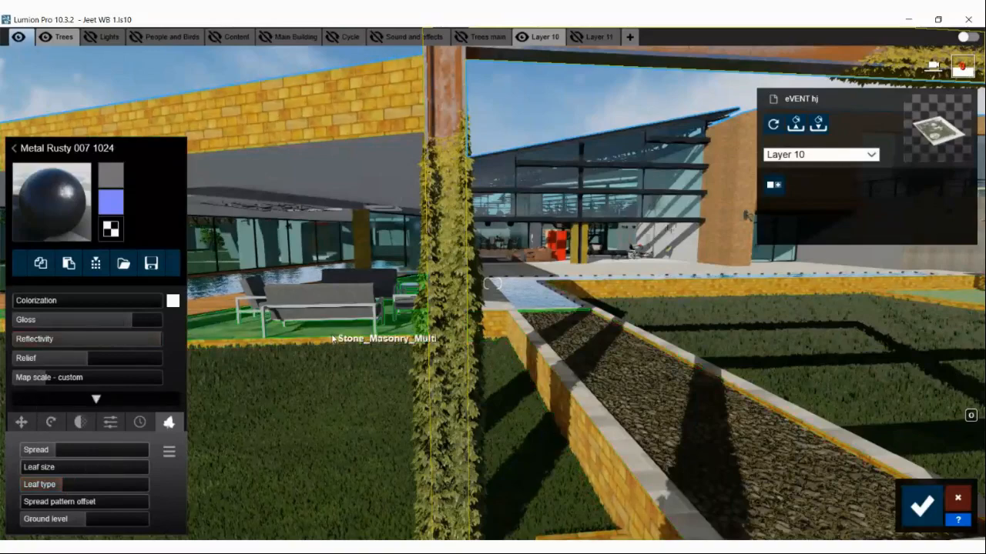
pyautogui.press('s')
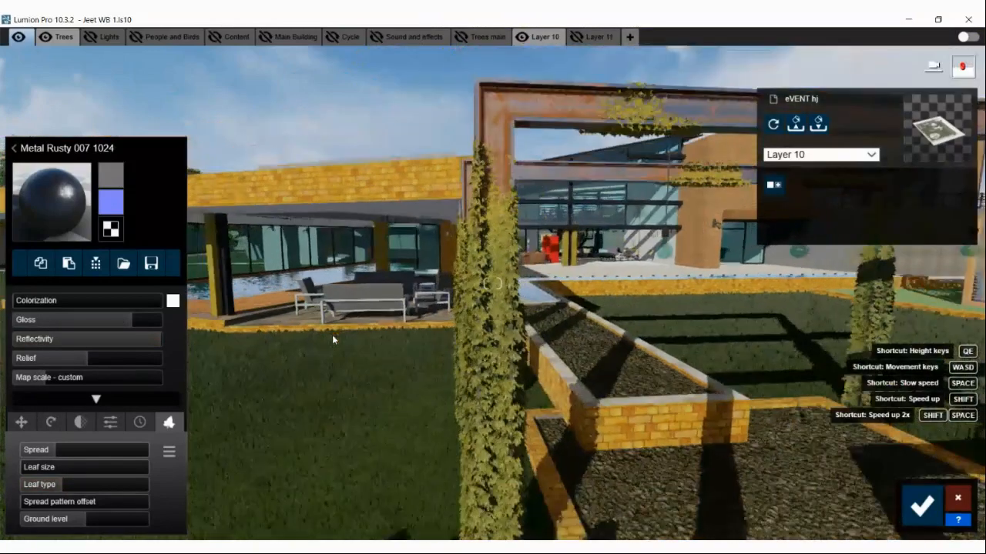
pyautogui.press('q')
pyautogui.moveTo(333, 340); pyautogui.dragTo(359, 327, button='right')
pyautogui.press('w')
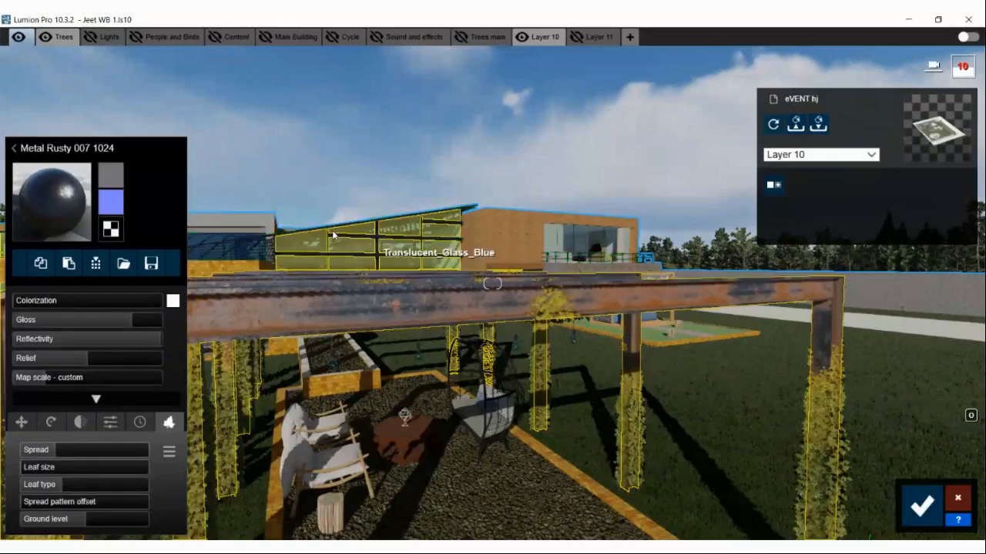
# - Select the upper-floor balcony window glass and show the outdoor Glass materials for it
pyautogui.moveTo(324, 234); pyautogui.dragTo(389, 292, button='right')
pyautogui.press('w')
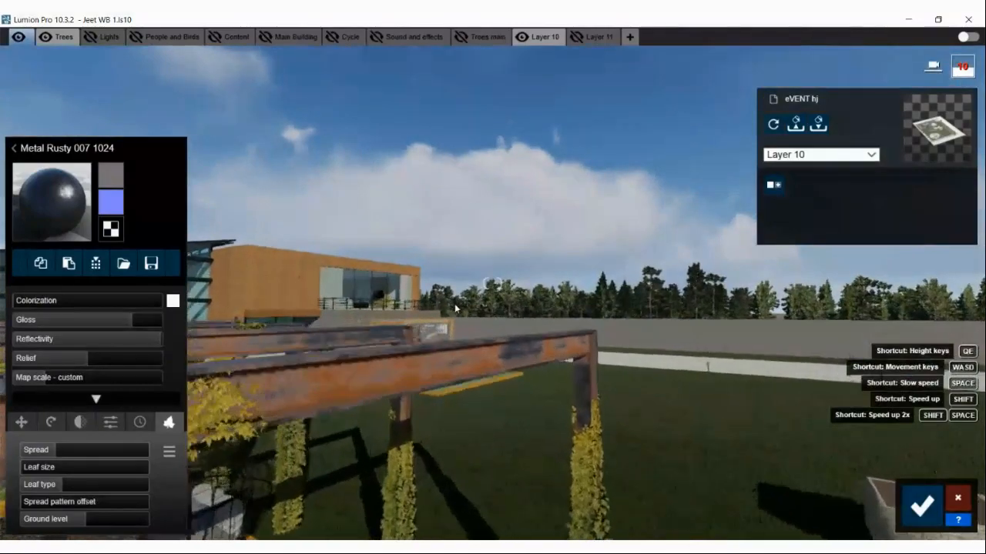
pyautogui.press('w')
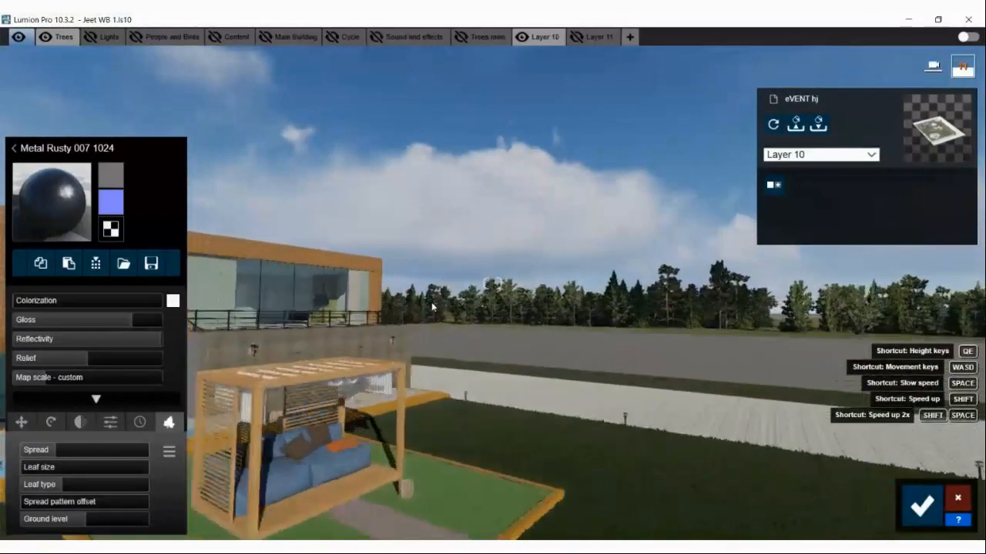
pyautogui.press('w')
pyautogui.moveTo(417, 312)
pyautogui.mouseDown(button='right')
pyautogui.moveTo(432, 301)
pyautogui.moveTo(404, 299)
pyautogui.mouseUp(button='right')
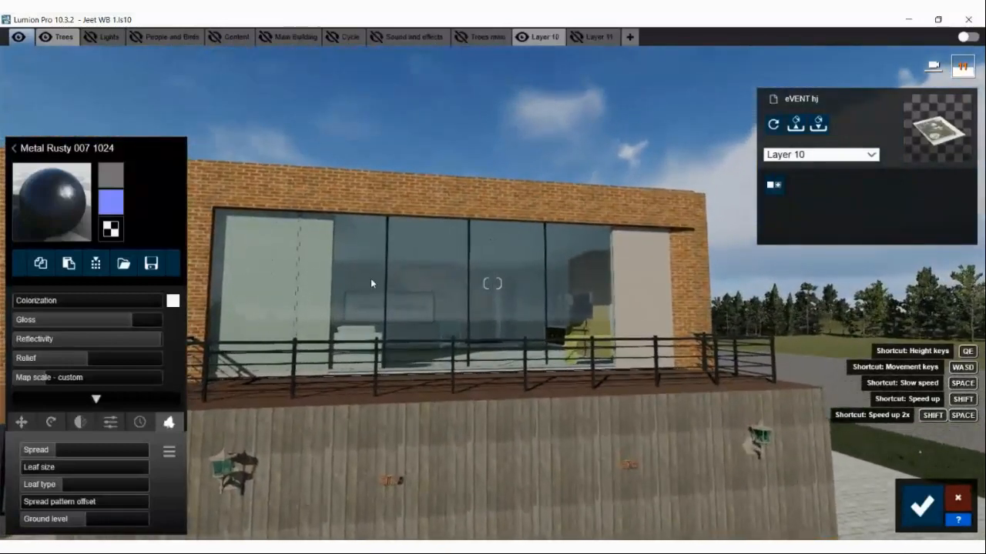
pyautogui.click(371, 280)
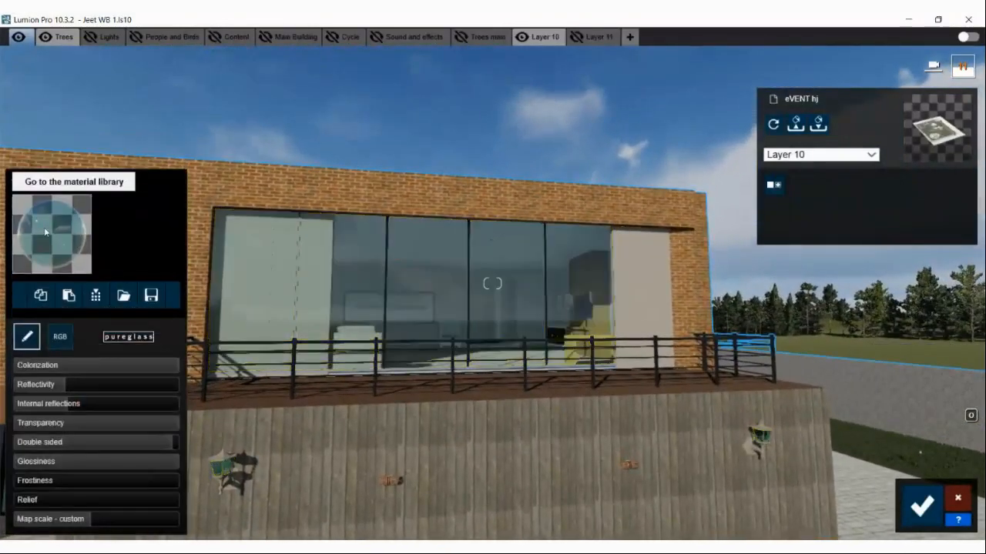
pyautogui.click(46, 231)
pyautogui.click(127, 110)
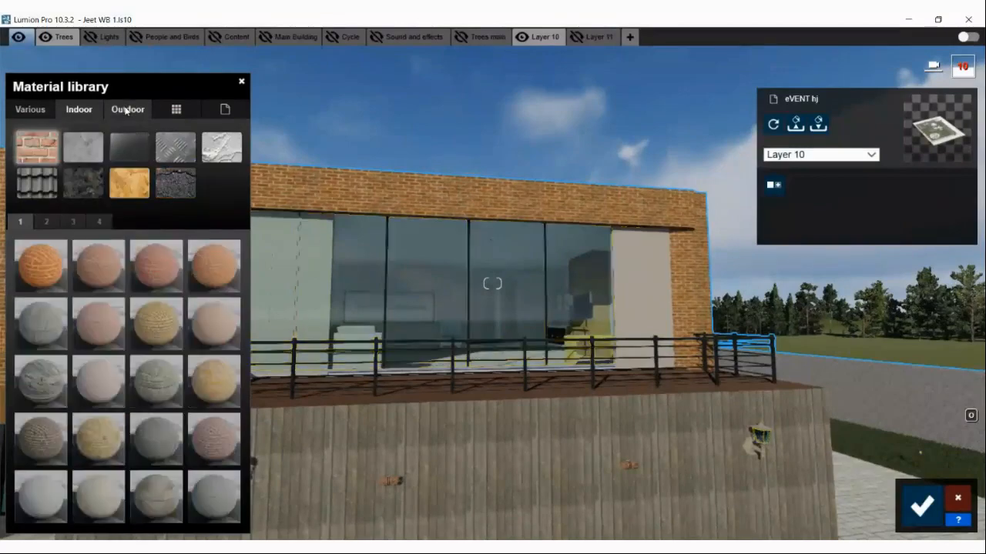
pyautogui.click(125, 153)
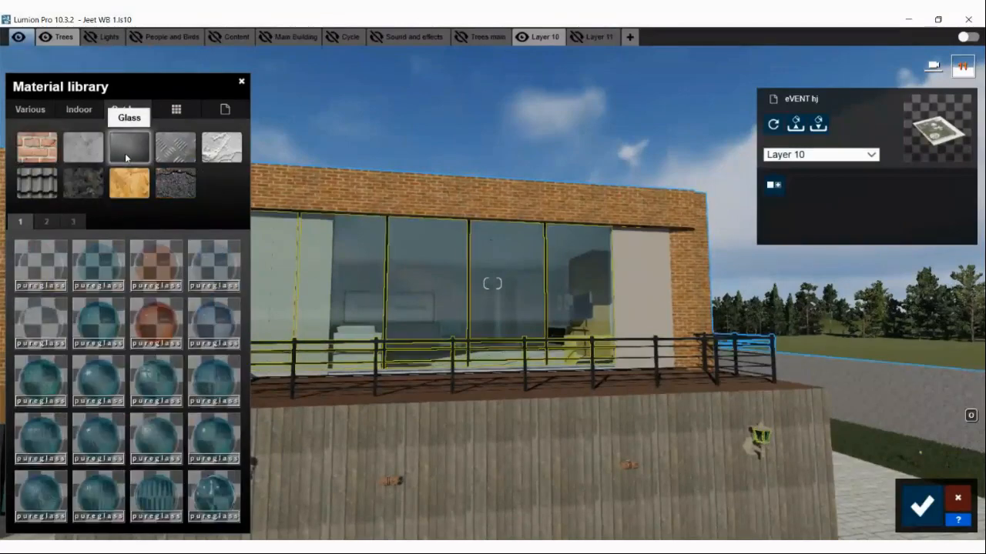
# - Move close to the balcony window and try Architectural Glass 003 and the tinted glass materials near it on the panes
pyautogui.press('w')
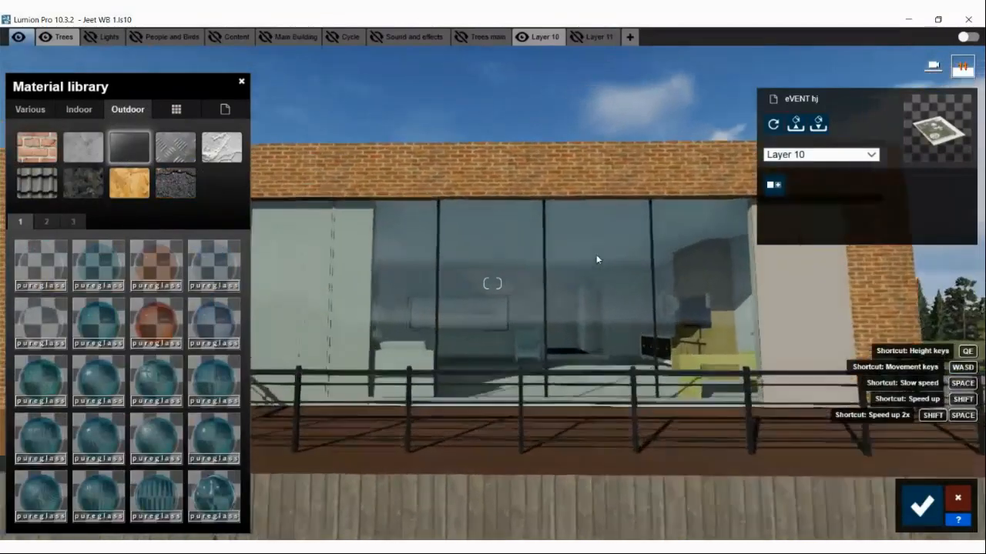
pyautogui.press('w')
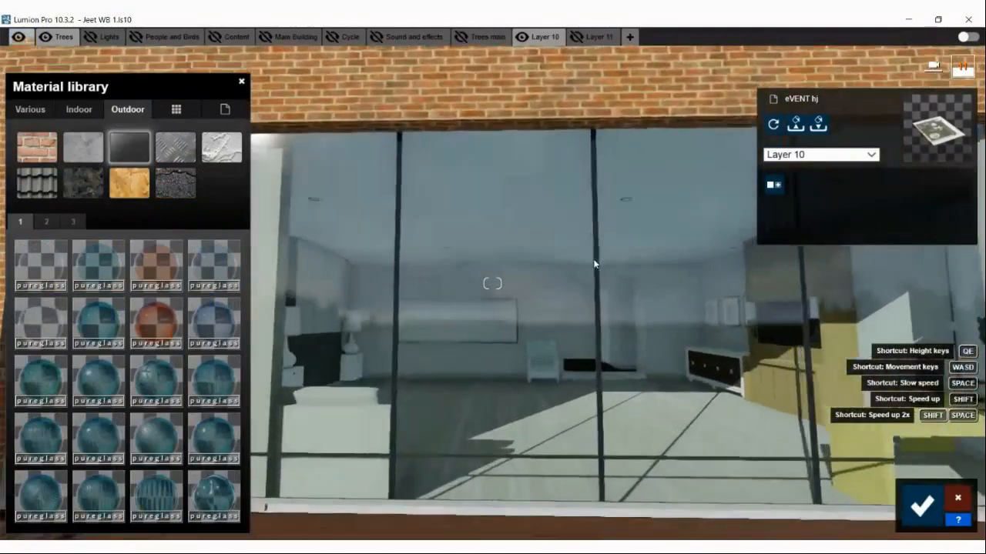
pyautogui.click(72, 222)
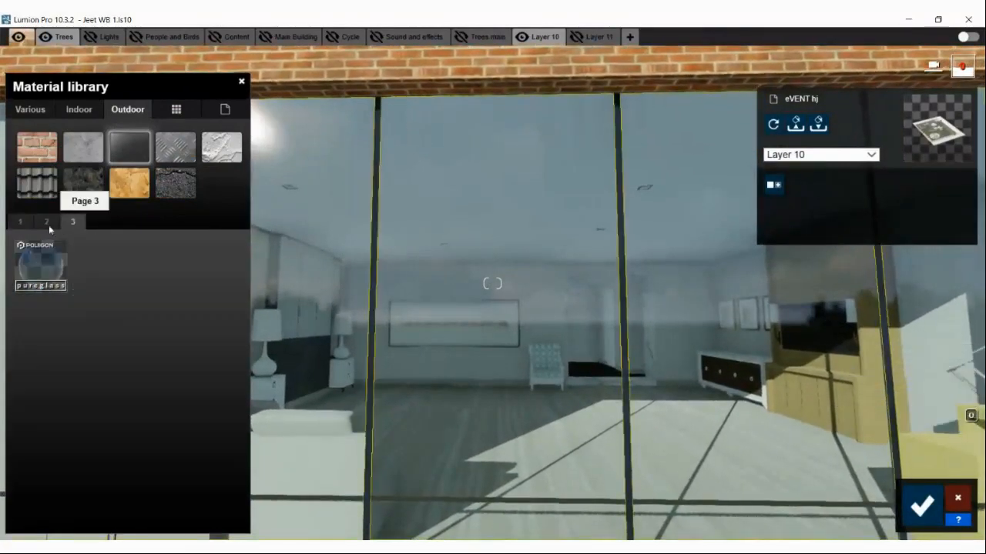
pyautogui.click(21, 222)
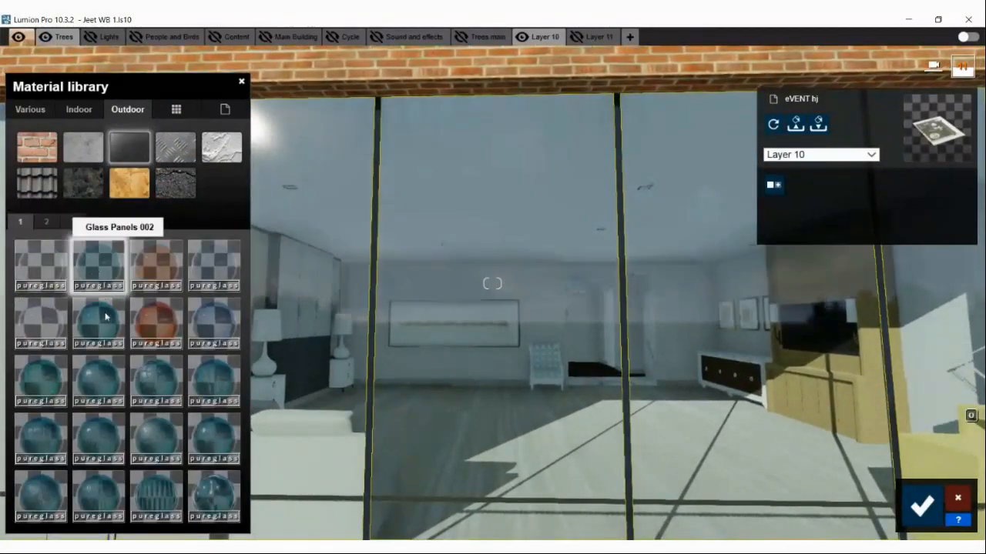
pyautogui.click(101, 316)
pyautogui.click(91, 380)
pyautogui.click(164, 380)
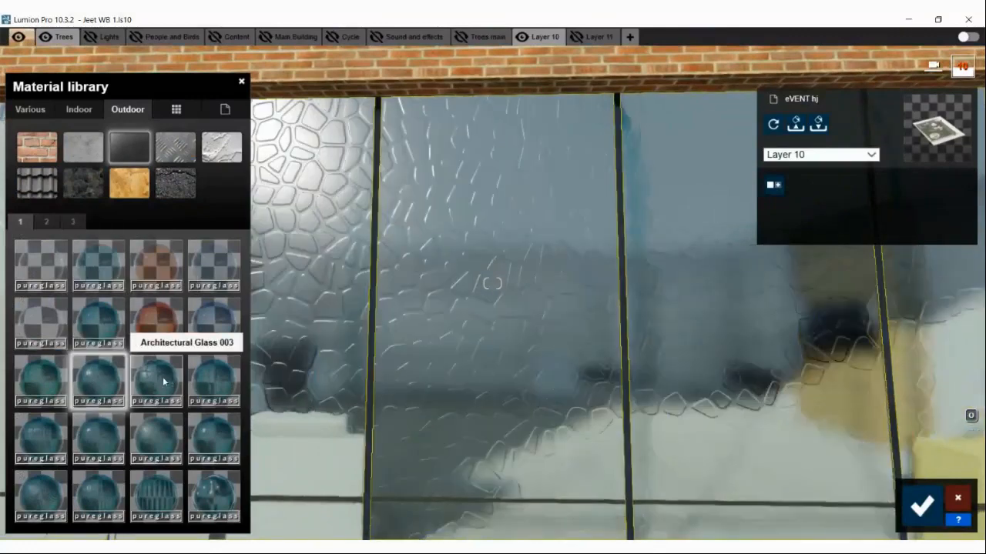
# - Try Architectural Glass 013 and neighbouring patterned glass materials on the balcony window, ending with Architectural Glass 010
pyautogui.click(160, 454)
pyautogui.click(166, 494)
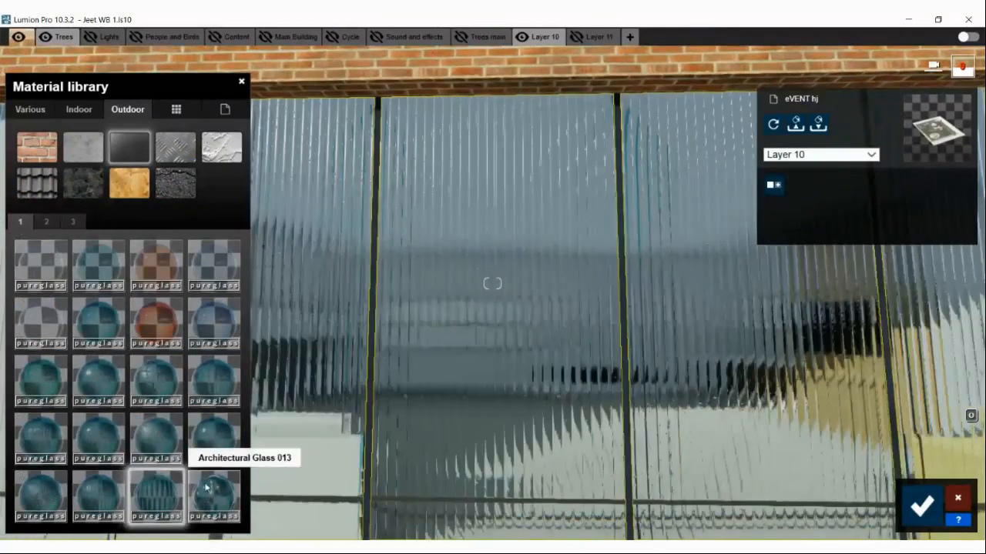
pyautogui.click(210, 493)
pyautogui.click(207, 458)
pyautogui.click(87, 503)
pyautogui.click(40, 493)
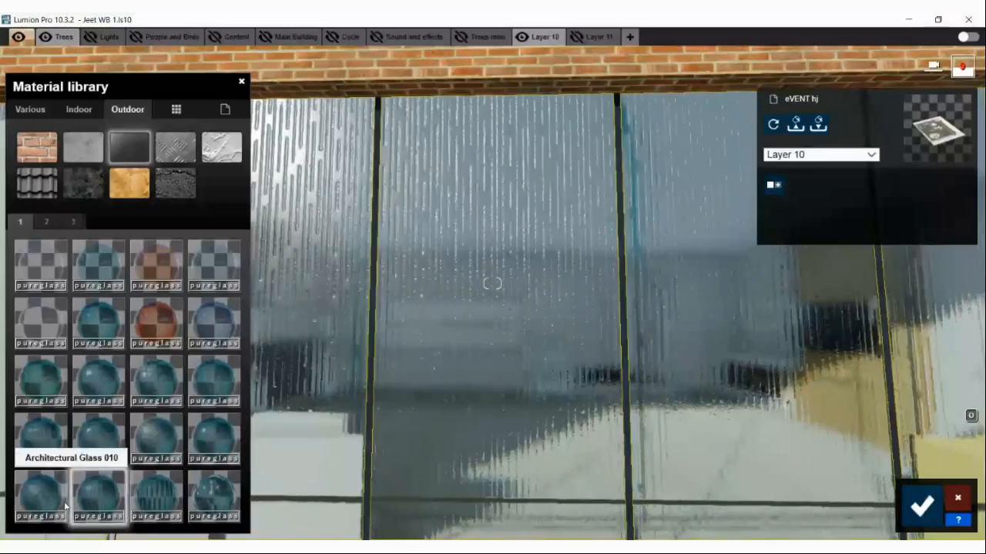
# - Try more patterned glass from the second page, including Architectural Glass 020, then apply Architectural Glass 025 and inspect it up close
pyautogui.click(46, 223)
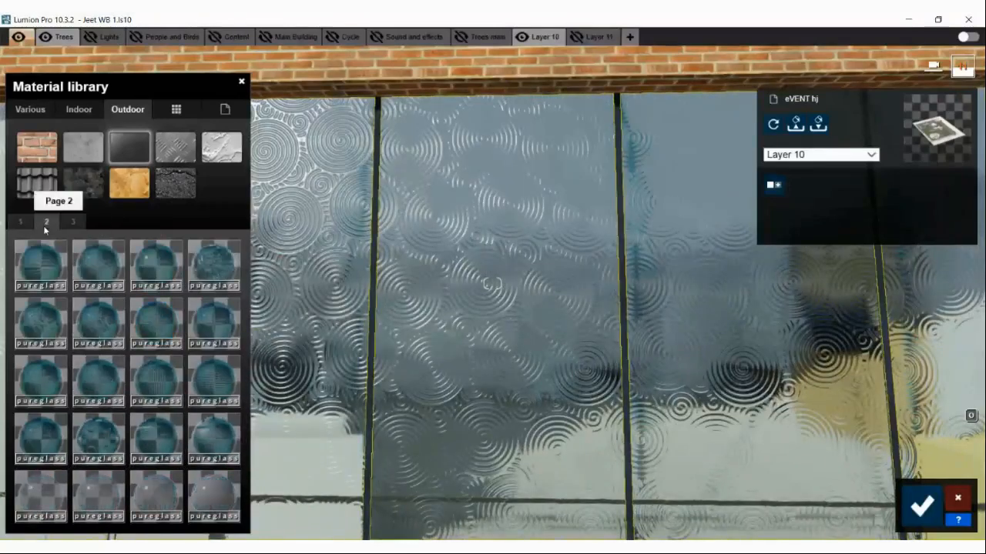
pyautogui.click(69, 269)
pyautogui.click(100, 331)
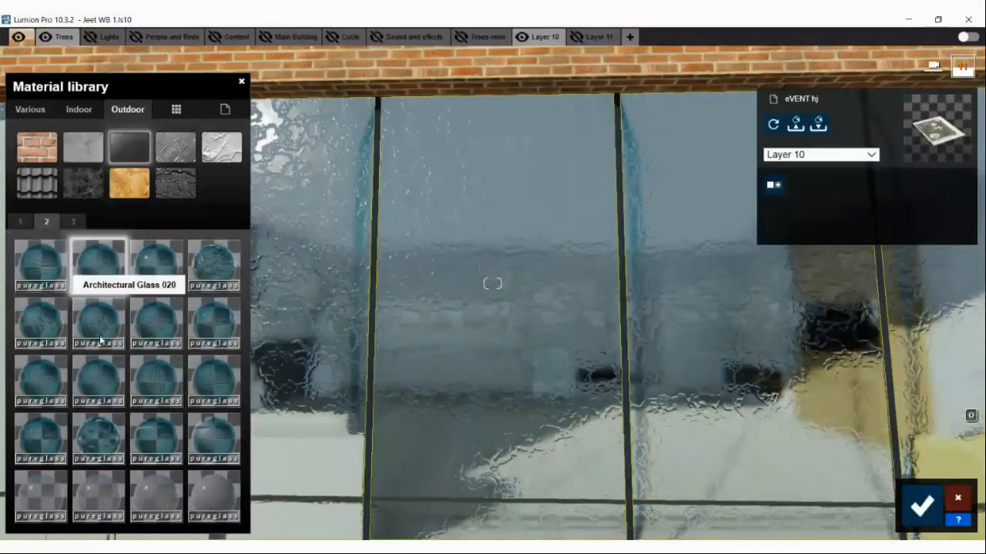
pyautogui.click(111, 393)
pyautogui.click(158, 381)
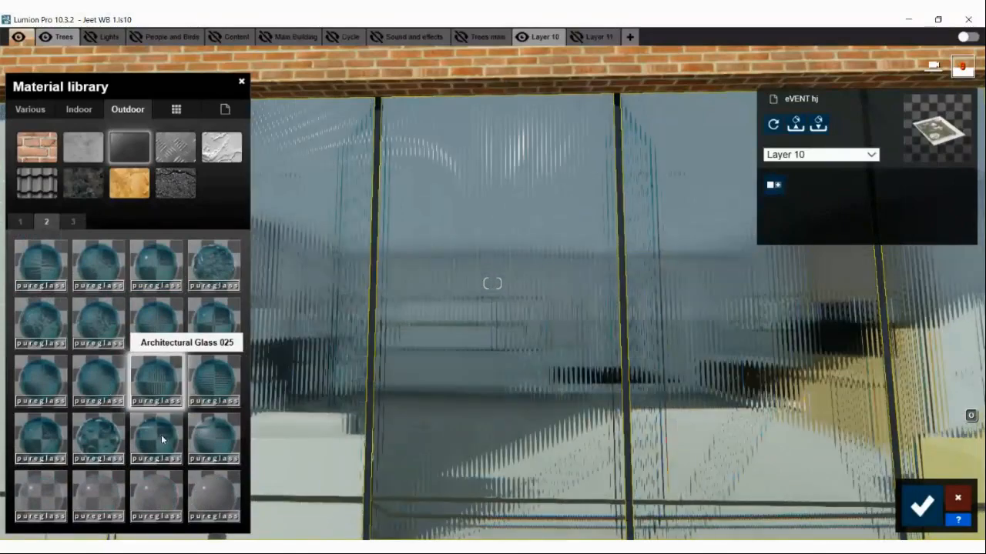
pyautogui.click(158, 381)
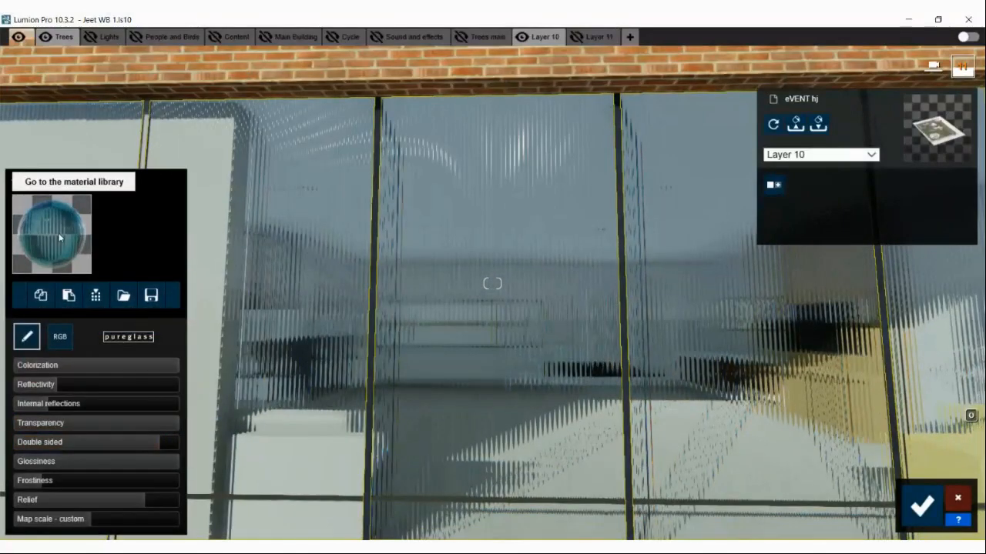
pyautogui.press('w')
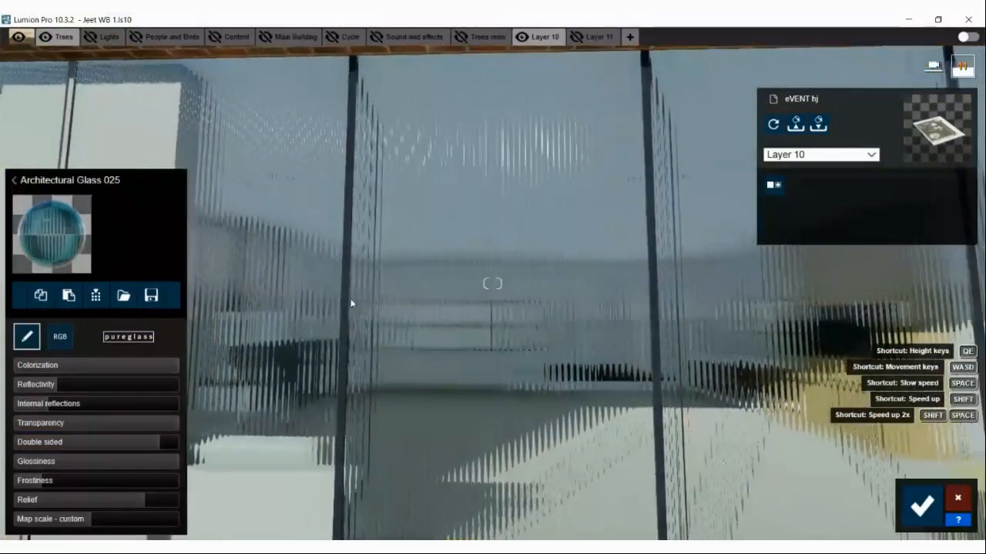
# - Apply Polii RainDropsAndStreaks 001 2k Glass to the balcony window and view it from inside the room
pyautogui.click(74, 246)
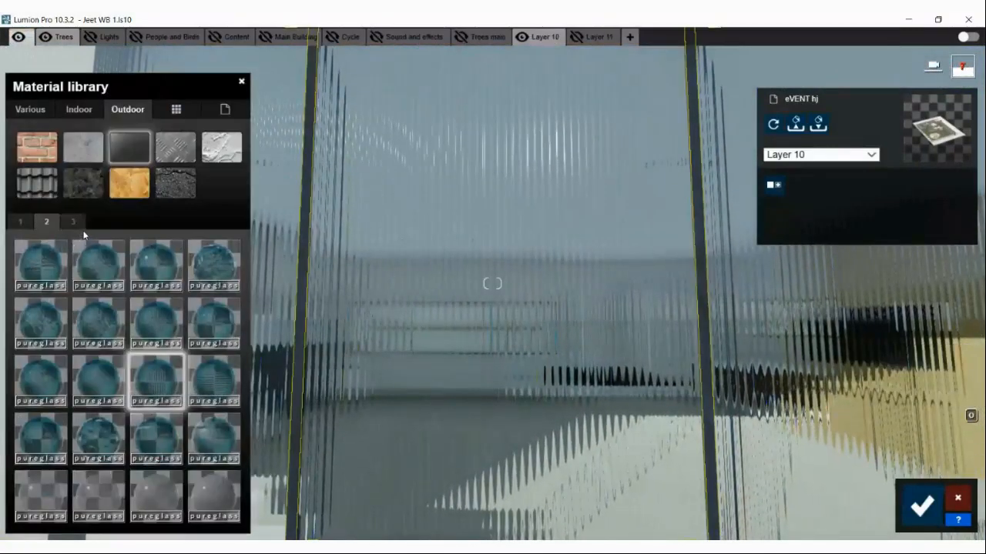
pyautogui.click(72, 222)
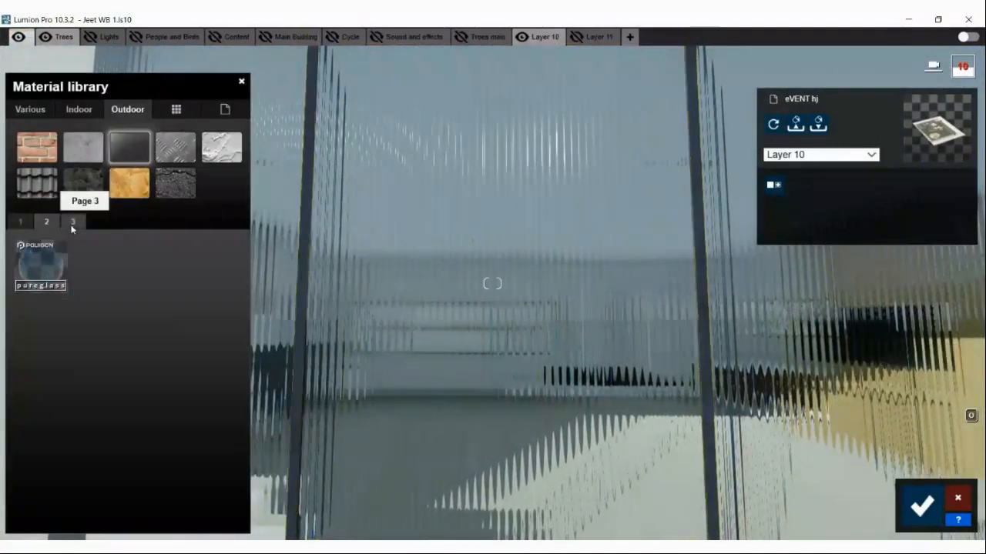
pyautogui.click(48, 275)
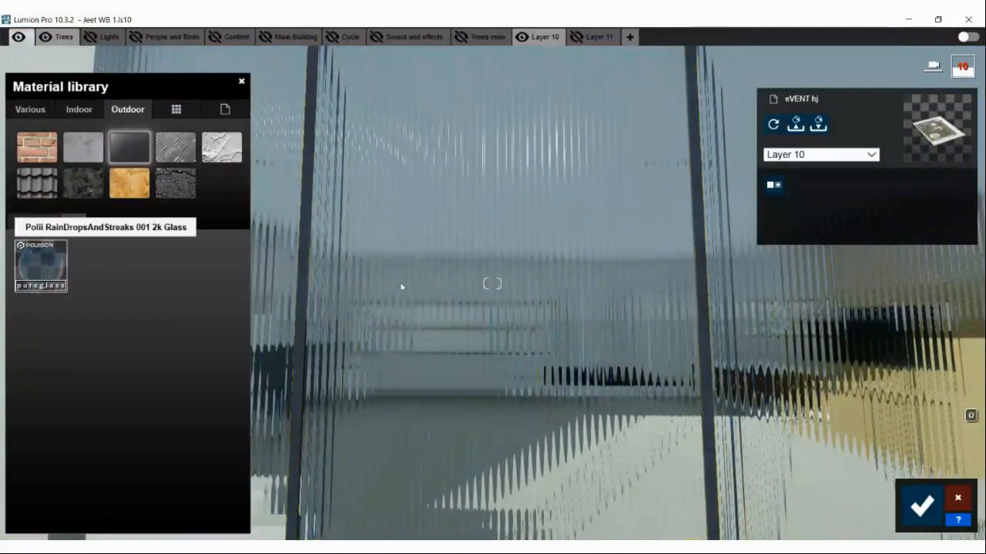
pyautogui.click(536, 312)
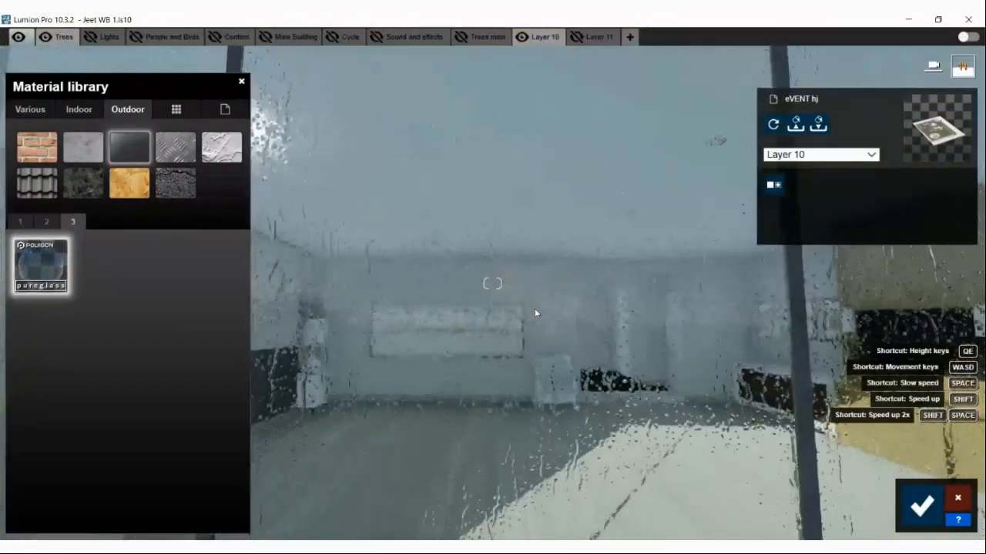
pyautogui.press('w')
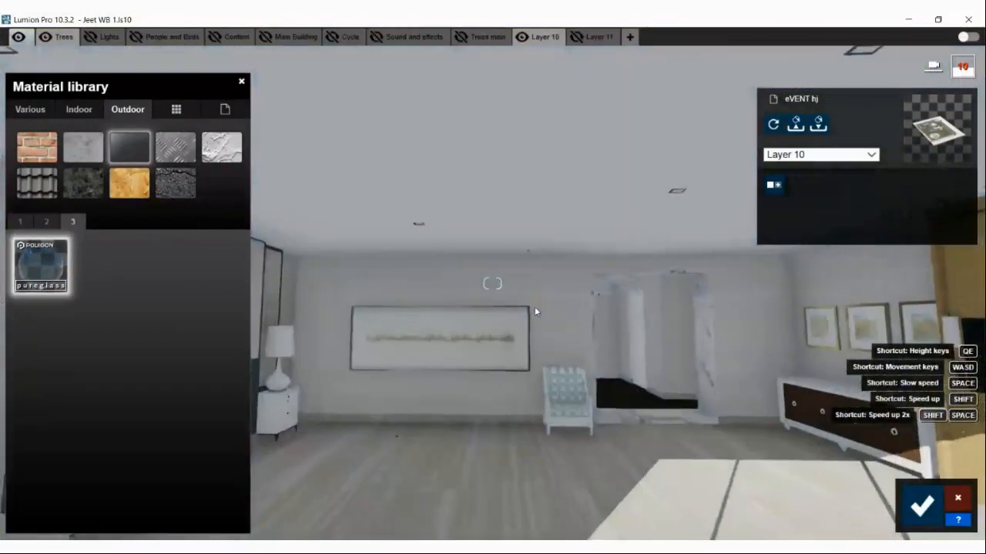
pyautogui.moveTo(362, 324); pyautogui.dragTo(588, 255, button='right')
pyautogui.press('s')
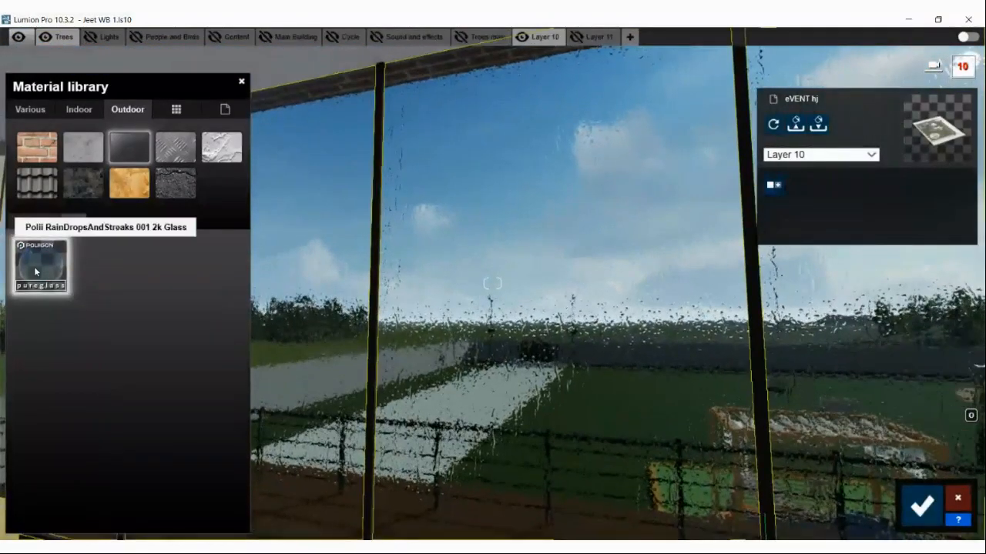
# - Lower the raindrop glass's reflectivity to about a quarter of the range and set its internal reflections to 0.6
pyautogui.click(34, 266)
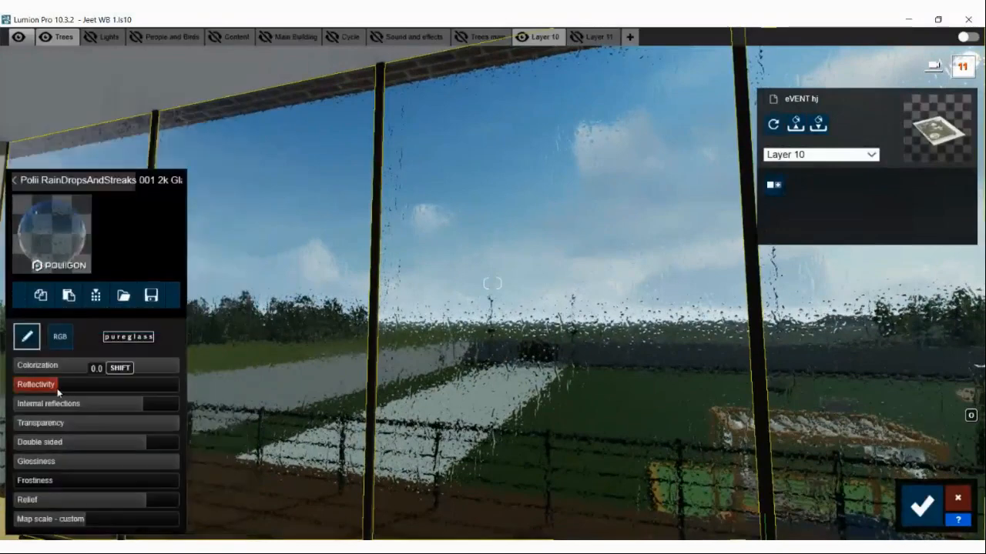
pyautogui.moveTo(106, 390); pyautogui.dragTo(53, 388)
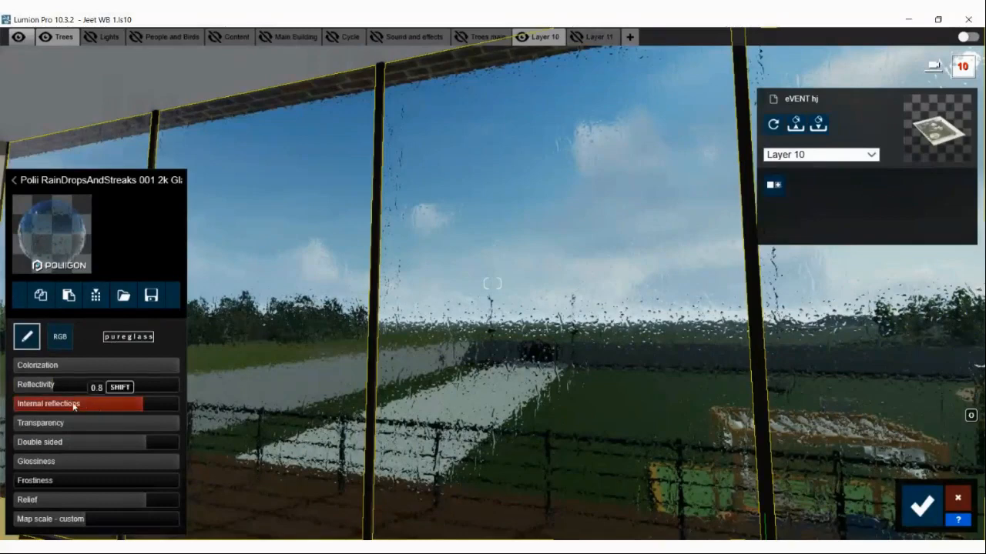
pyautogui.moveTo(75, 406); pyautogui.dragTo(44, 410)
pyautogui.click(109, 410)
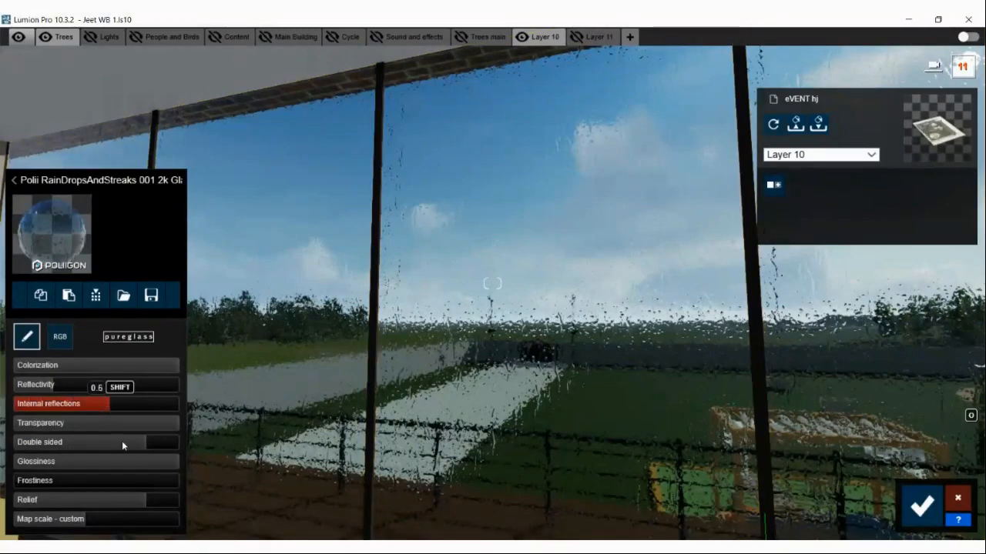
# - Set the raindrop glass's double sided value to about two thirds, glossiness near maximum and frostiness to 0.7, and inspect the blur
pyautogui.moveTo(122, 441); pyautogui.dragTo(40, 443)
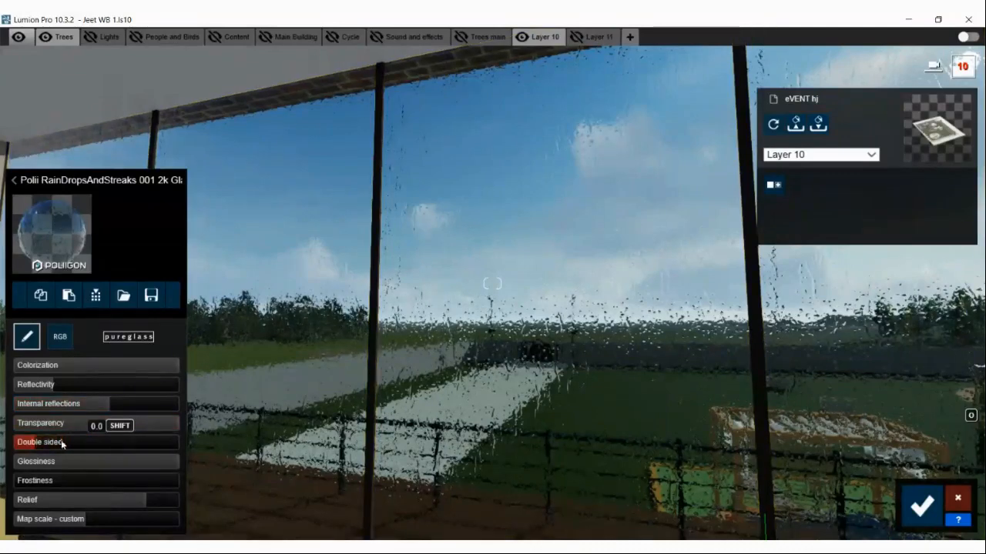
pyautogui.moveTo(132, 462); pyautogui.dragTo(7, 477)
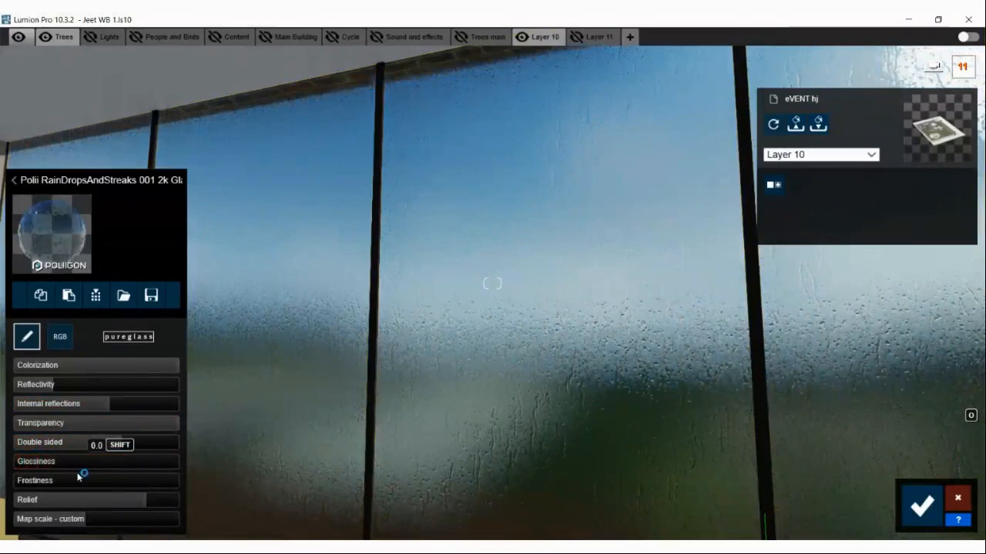
pyautogui.moveTo(78, 477); pyautogui.dragTo(174, 471)
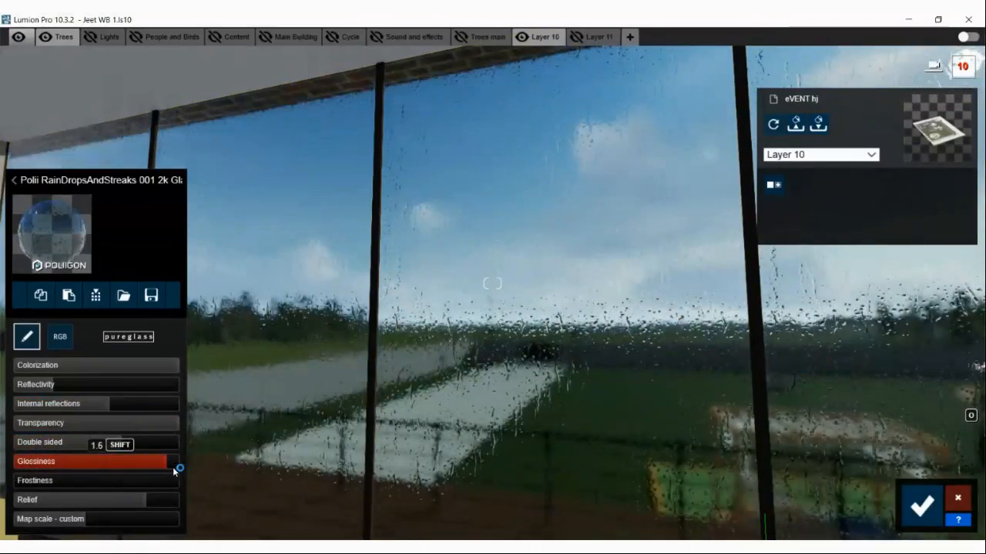
pyautogui.moveTo(38, 482); pyautogui.dragTo(154, 482)
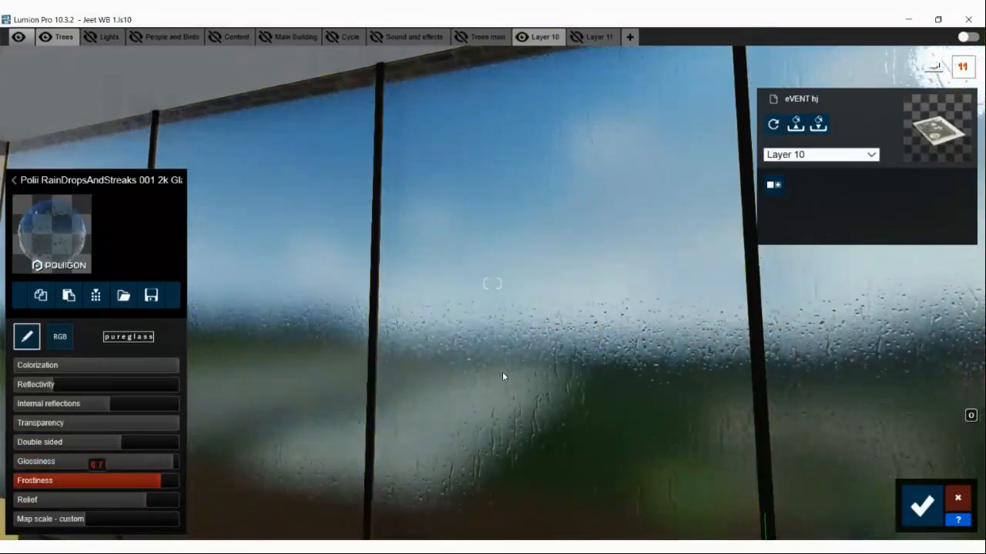
pyautogui.moveTo(503, 373); pyautogui.dragTo(502, 345, button='right')
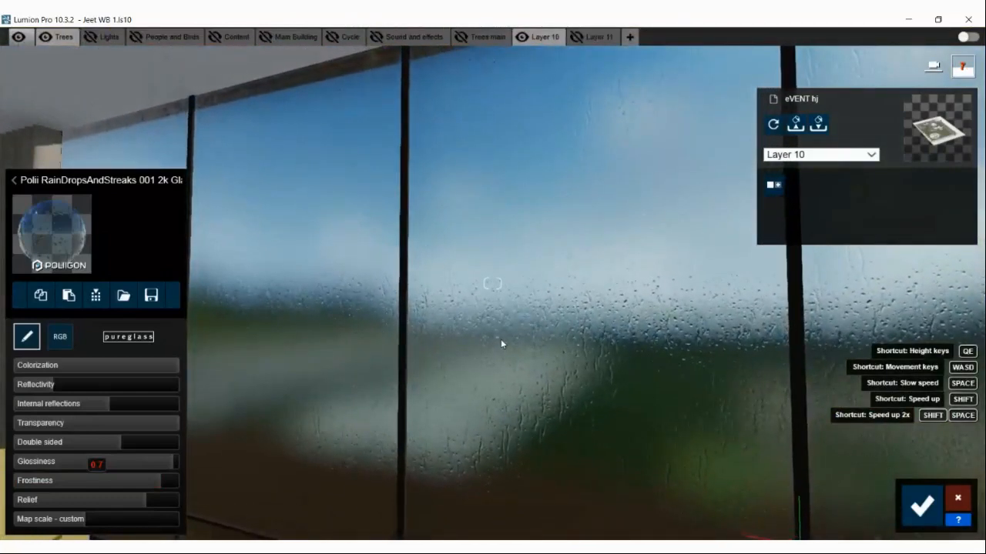
pyautogui.moveTo(565, 317); pyautogui.dragTo(562, 315, button='right')
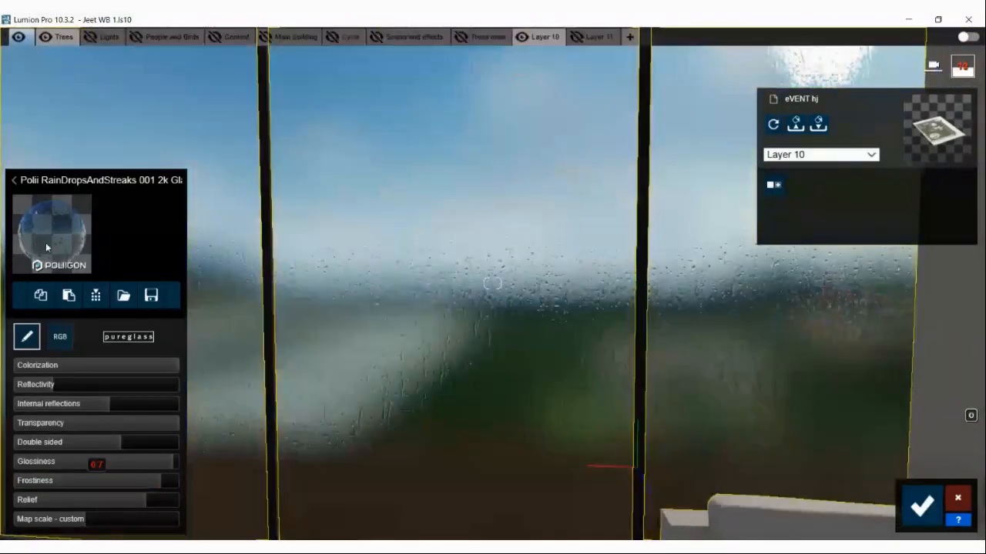
# - Replace the raindrop glass on the balcony window with Glass Panels 001 and open its settings
pyautogui.click(46, 247)
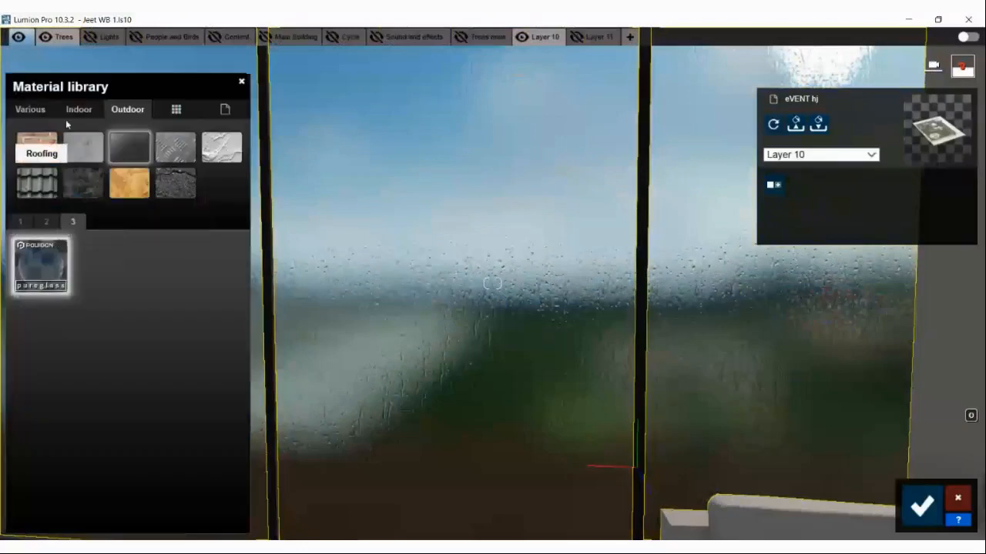
pyautogui.click(46, 222)
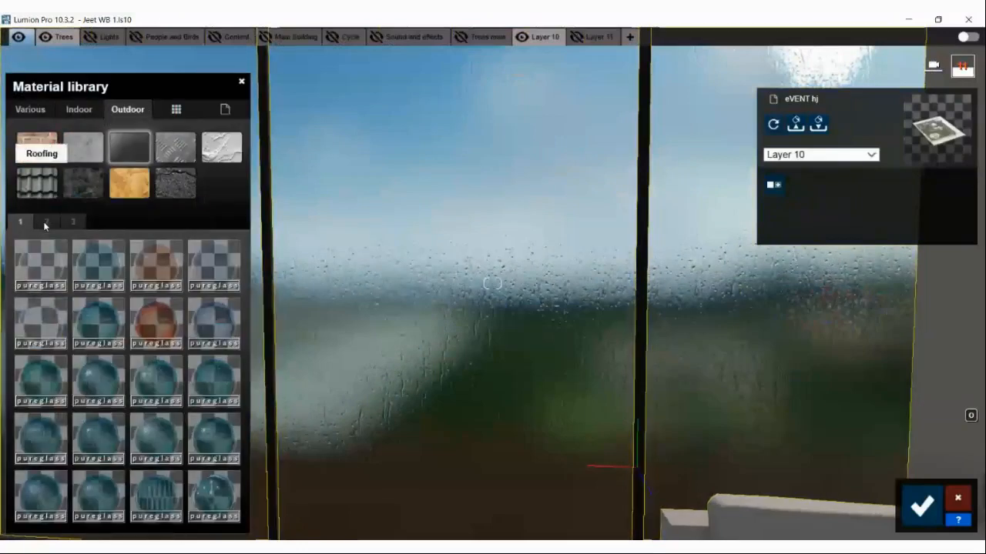
pyautogui.click(20, 223)
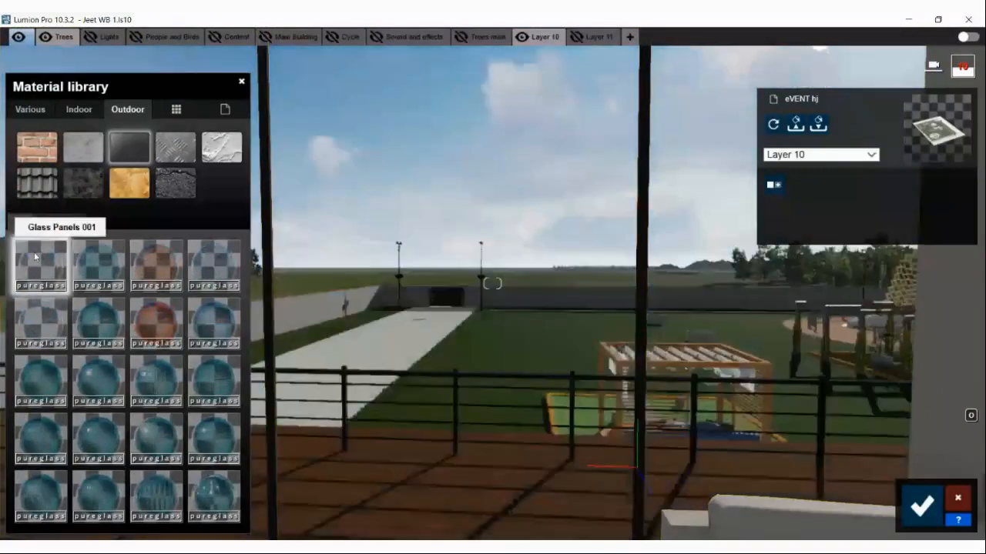
pyautogui.click(35, 258)
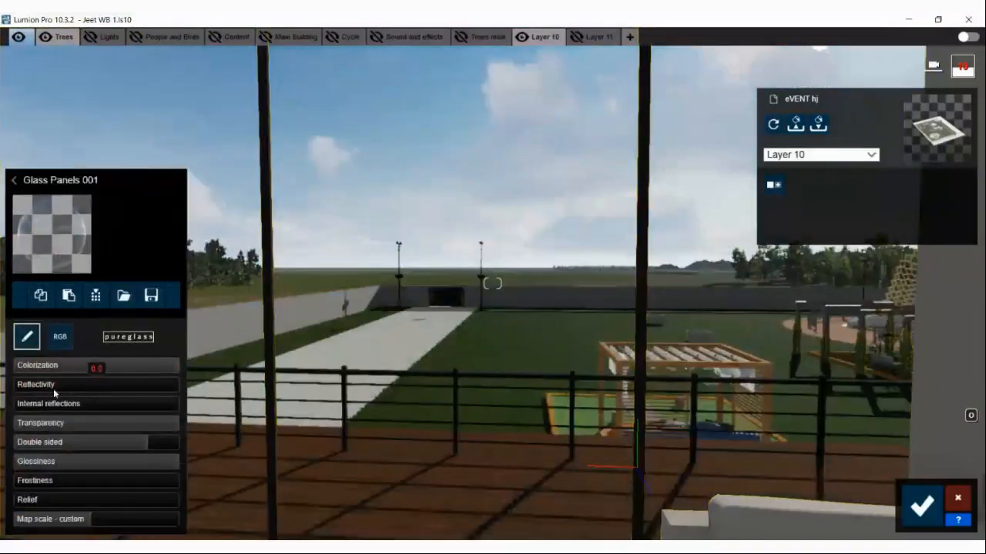
# - Set the Glass Panels 001 reflectivity to about two thirds, frostiness to about a third and glossiness to about 0.8, and save the materials
pyautogui.moveTo(37, 385); pyautogui.dragTo(121, 391)
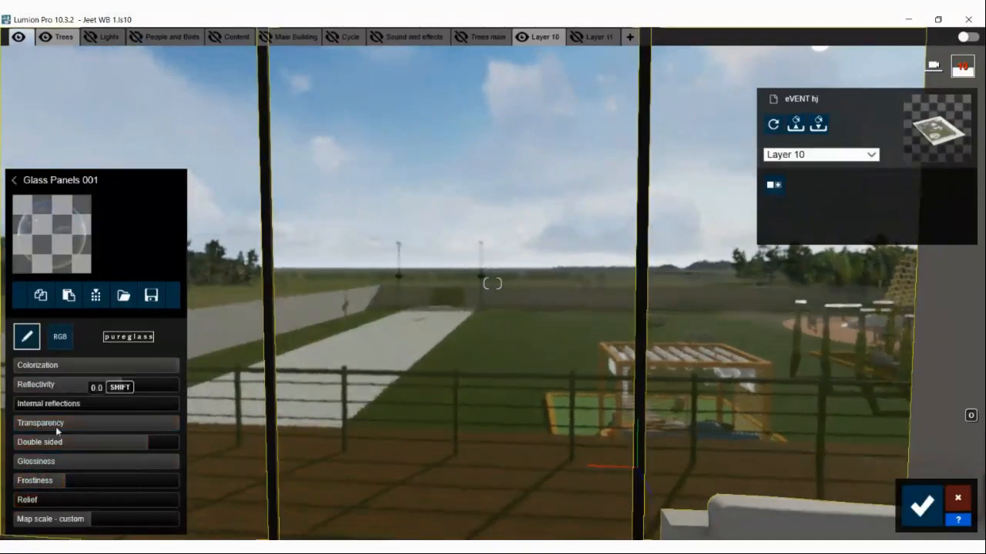
pyautogui.moveTo(125, 465)
pyautogui.mouseDown()
pyautogui.moveTo(87, 462)
pyautogui.moveTo(145, 463)
pyautogui.mouseUp()
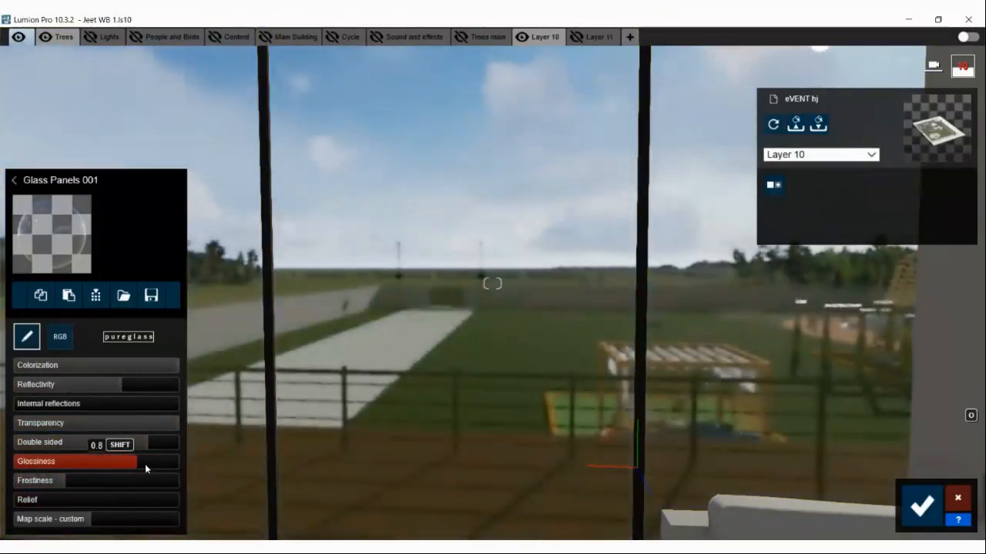
pyautogui.click(922, 506)
# - Apply the outdoor roof material Polii Roof TilesClay 003 2k to the seamed metal roof and open its settings
pyautogui.press('w')
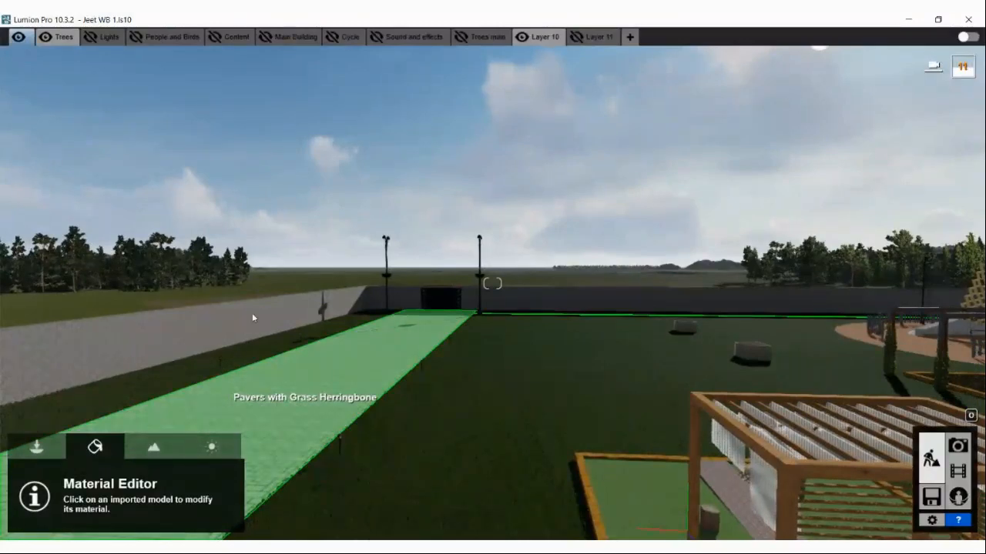
pyautogui.moveTo(345, 256); pyautogui.dragTo(335, 254, button='right')
pyautogui.press('q')
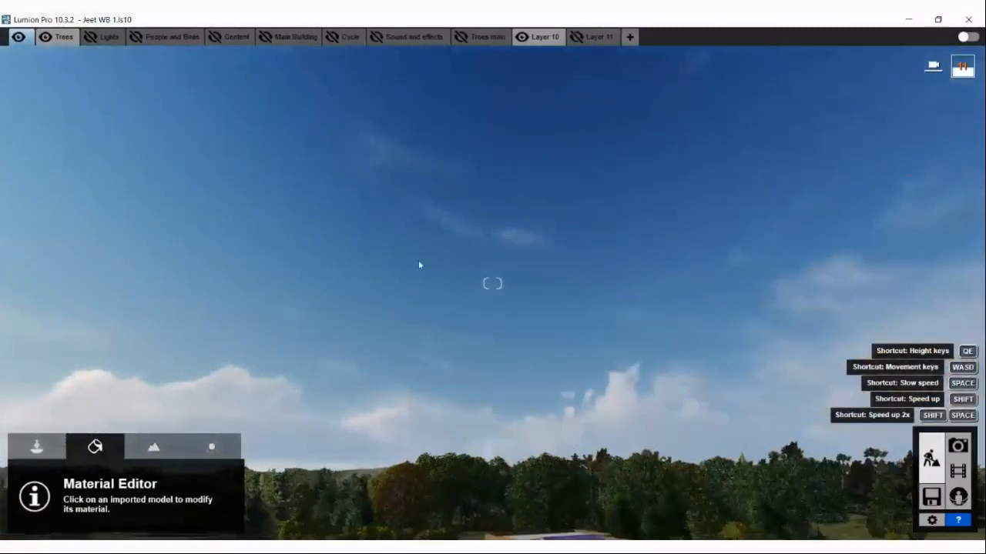
pyautogui.moveTo(418, 260); pyautogui.dragTo(370, 252, button='right')
pyautogui.press('w')
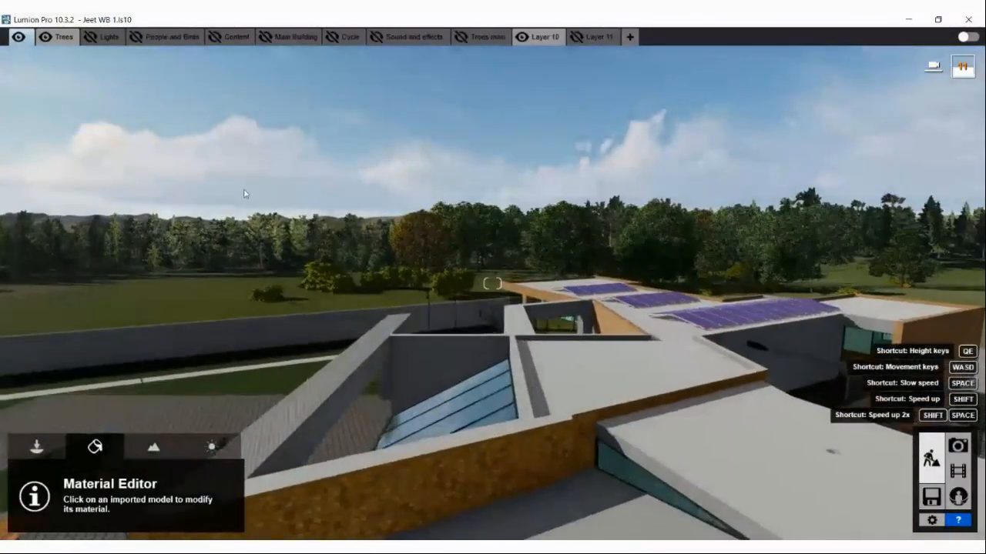
pyautogui.moveTo(243, 191); pyautogui.dragTo(126, 129, button='right')
pyautogui.press('w')
pyautogui.press('s')
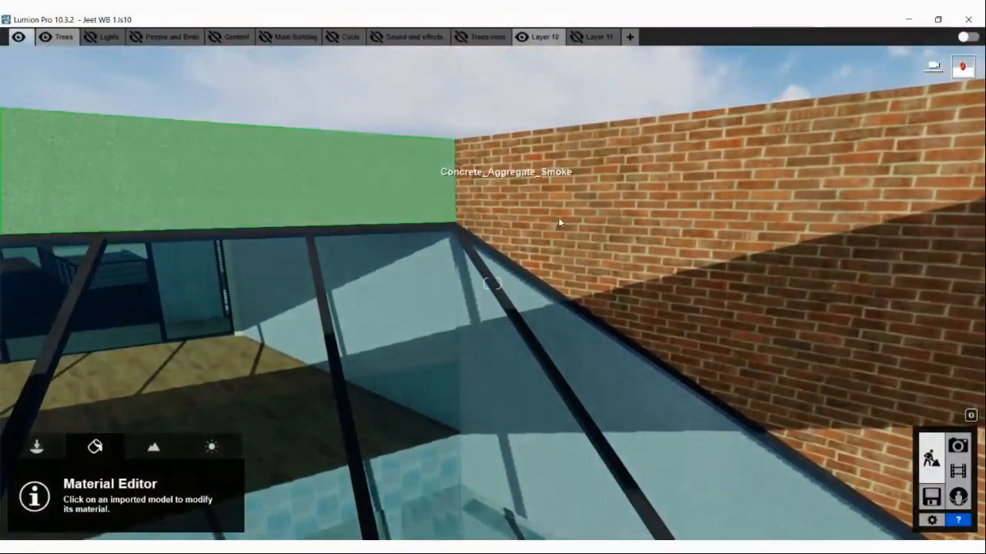
pyautogui.moveTo(568, 220); pyautogui.dragTo(550, 231, button='right')
pyautogui.press('w')
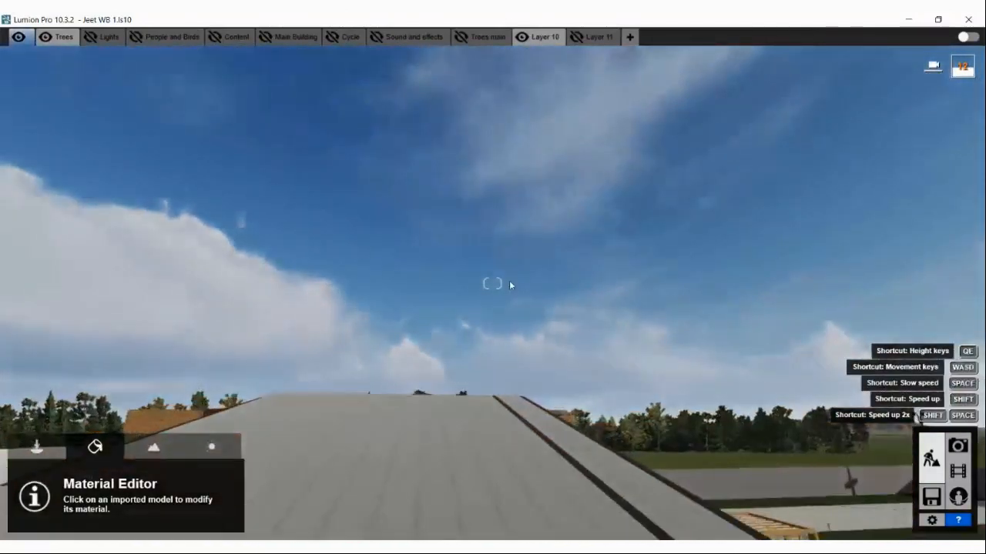
pyautogui.moveTo(509, 282); pyautogui.dragTo(510, 278, button='right')
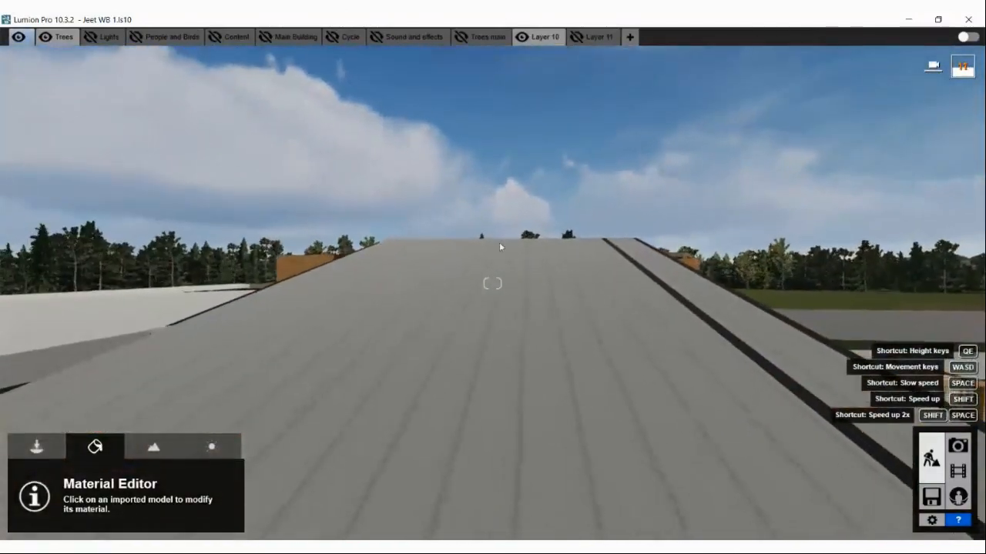
pyautogui.click(458, 417)
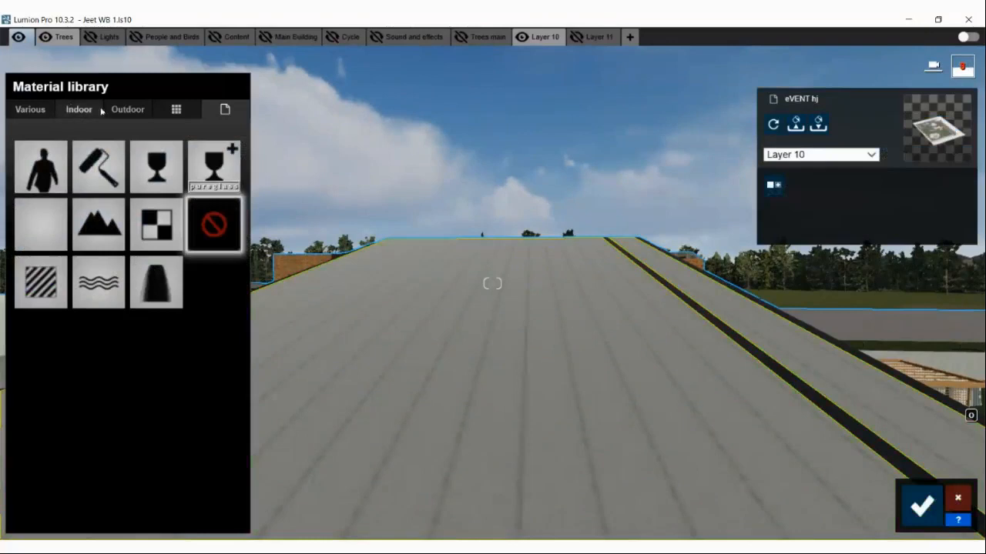
pyautogui.click(125, 110)
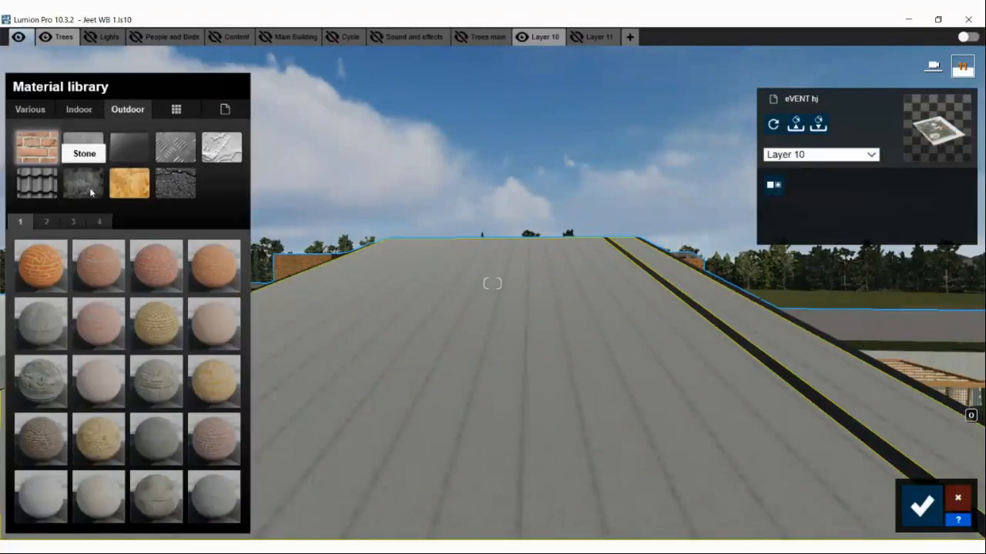
pyautogui.click(37, 183)
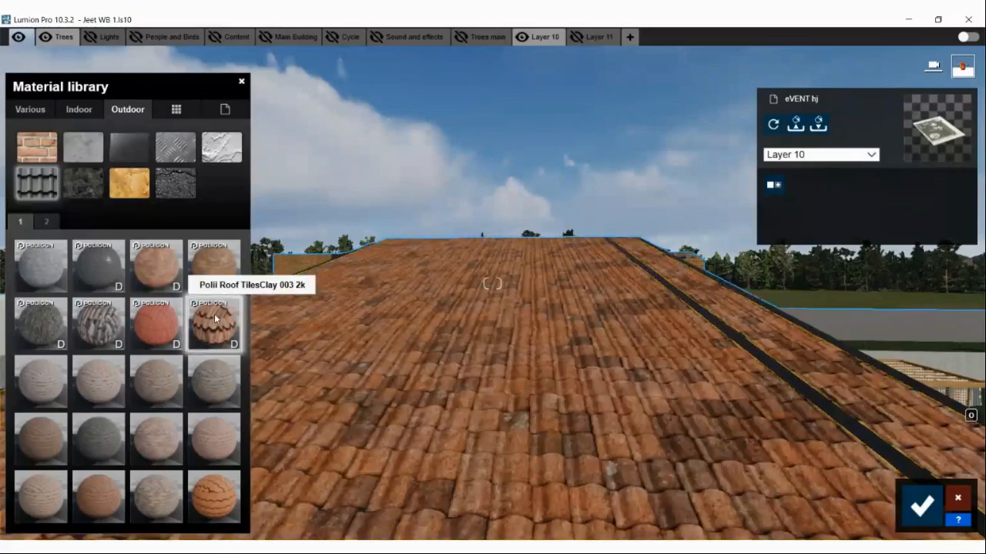
pyautogui.click(217, 318)
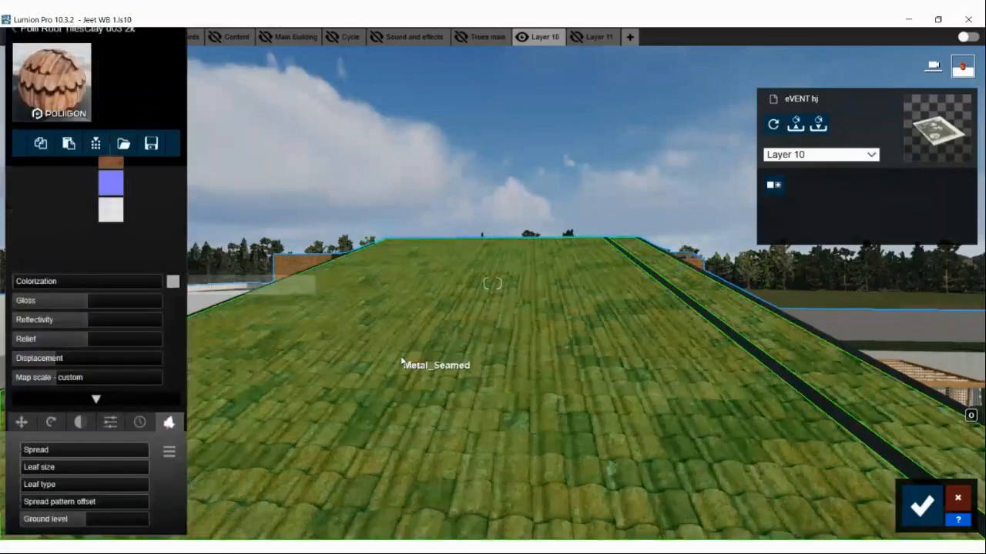
# - Rotate the clay roof tile texture by setting its orientation heading to about half of the range
pyautogui.press('w')
pyautogui.moveTo(428, 359); pyautogui.dragTo(400, 370, button='right')
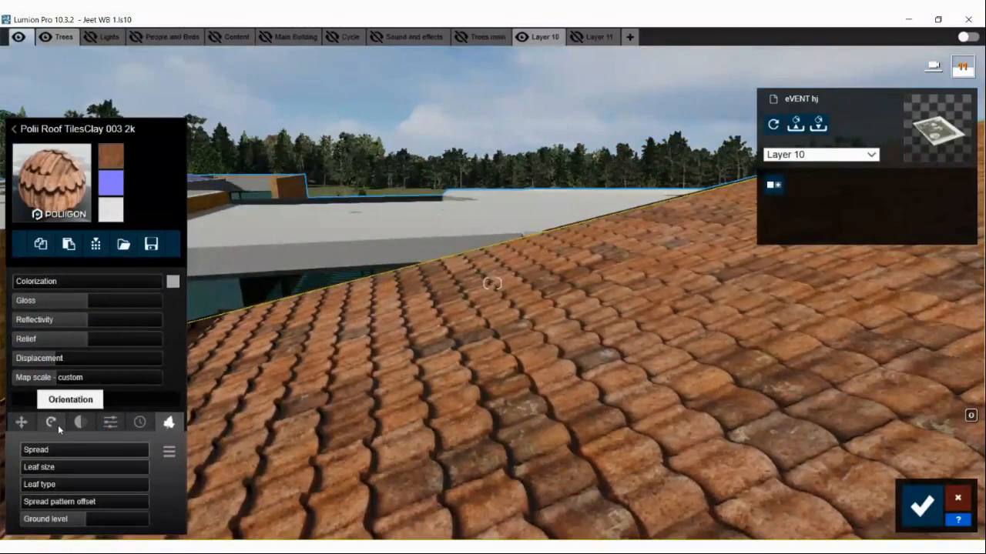
pyautogui.click(58, 425)
pyautogui.moveTo(449, 396)
pyautogui.mouseDown(button='right')
pyautogui.moveTo(490, 398)
pyautogui.moveTo(460, 400)
pyautogui.mouseUp(button='right')
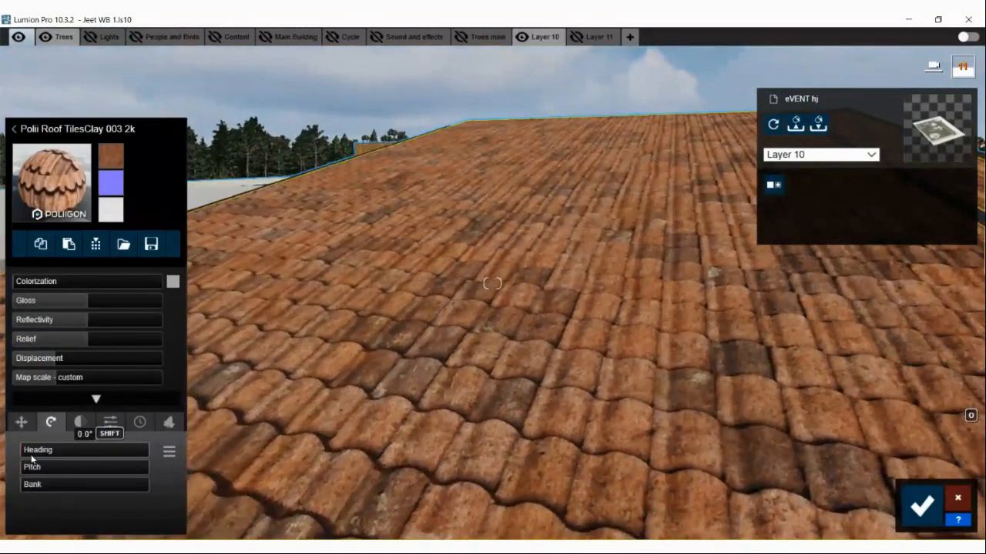
pyautogui.moveTo(38, 455); pyautogui.dragTo(86, 453)
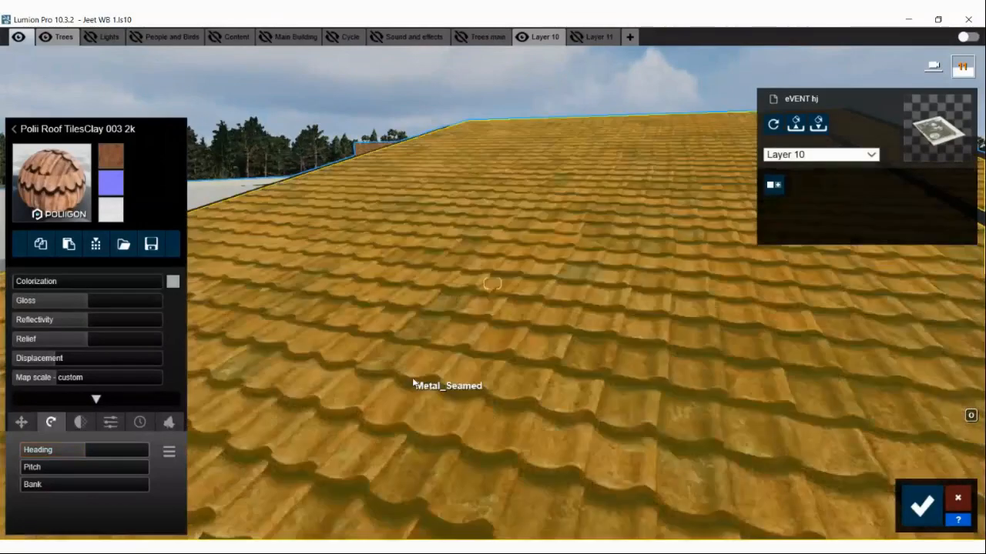
# - Inspect the roof tiles up close, raise their displacement to slightly over half of the range, and save the materials
pyautogui.moveTo(412, 383); pyautogui.dragTo(487, 327, button='right')
pyautogui.press('w')
pyautogui.press('s')
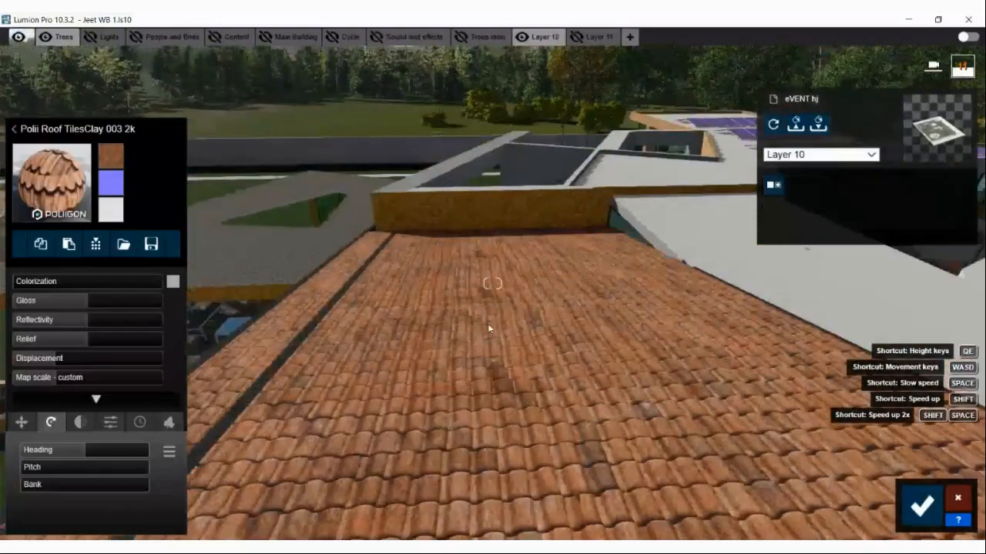
pyautogui.press('w')
pyautogui.press('w')
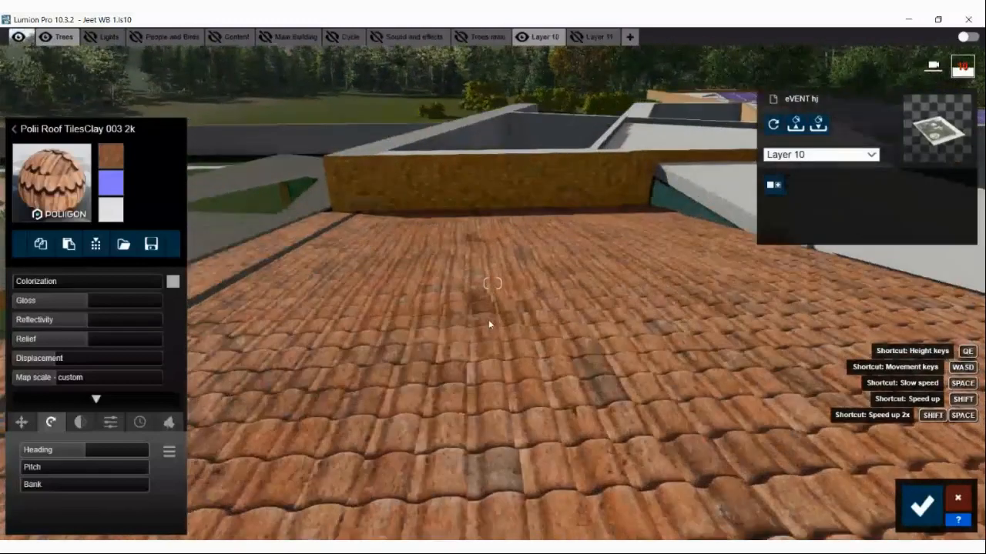
pyautogui.press('w')
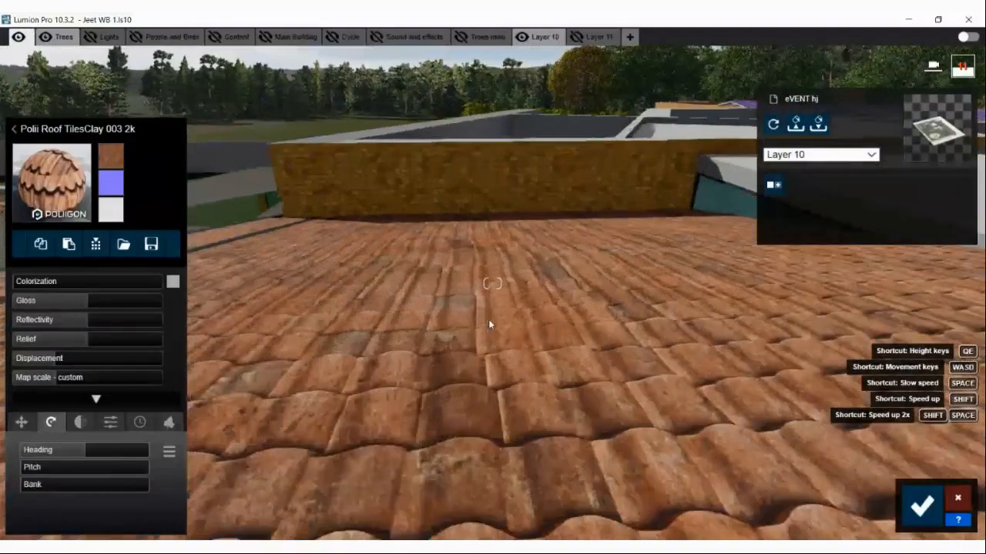
pyautogui.press('w')
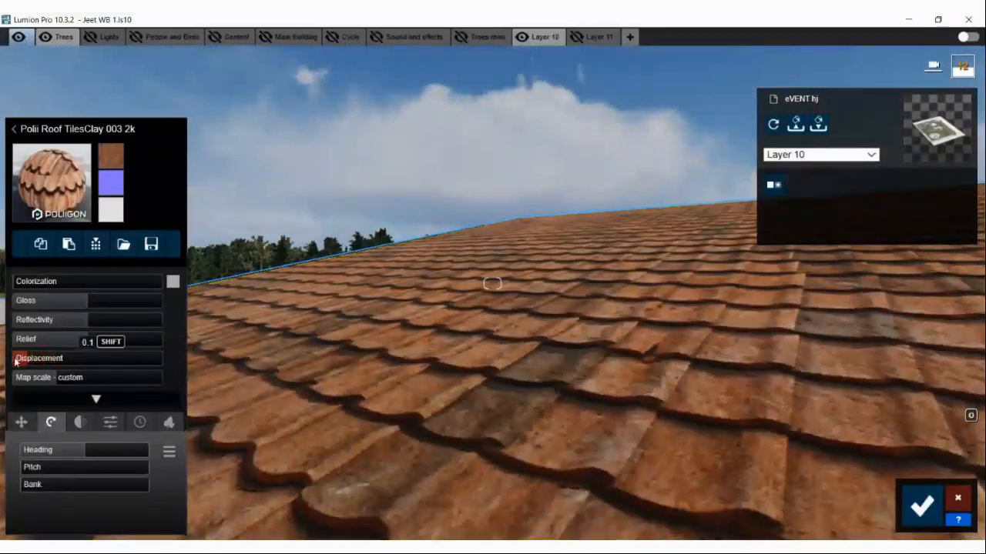
pyautogui.moveTo(16, 358); pyautogui.dragTo(100, 377)
pyautogui.press('s')
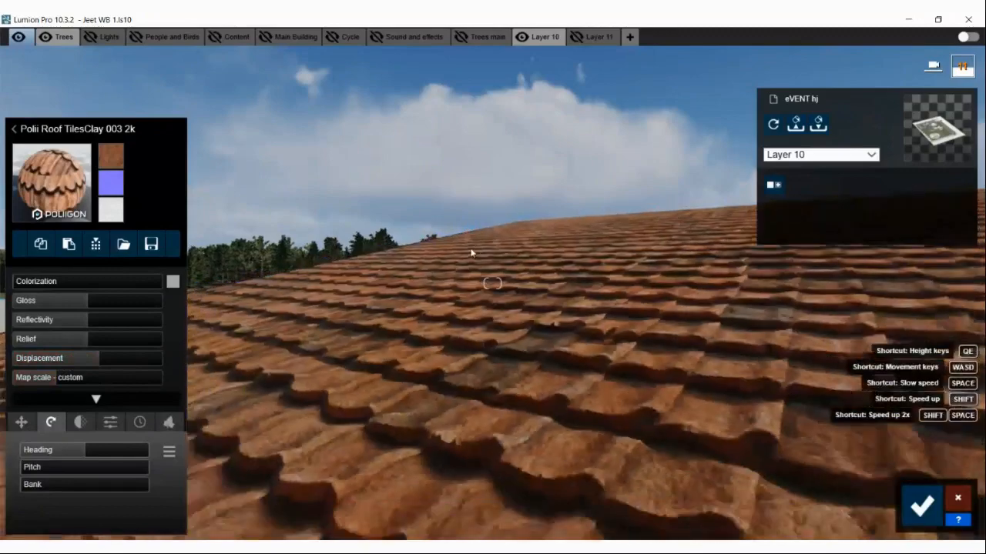
pyautogui.moveTo(472, 252); pyautogui.dragTo(560, 440, button='right')
pyautogui.click(926, 515)
# - Assign the Standard material to the Cladding Weathered wall below the balcony railing
pyautogui.press('w')
pyautogui.press('s')
pyautogui.press('w')
pyautogui.press('s')
pyautogui.press('w')
pyautogui.press('w')
pyautogui.press('s')
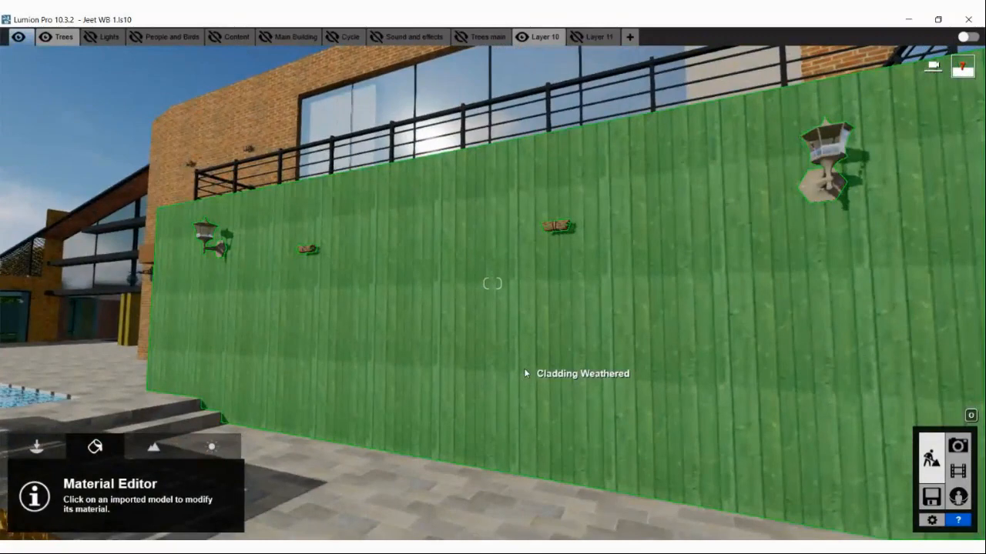
pyautogui.click(525, 374)
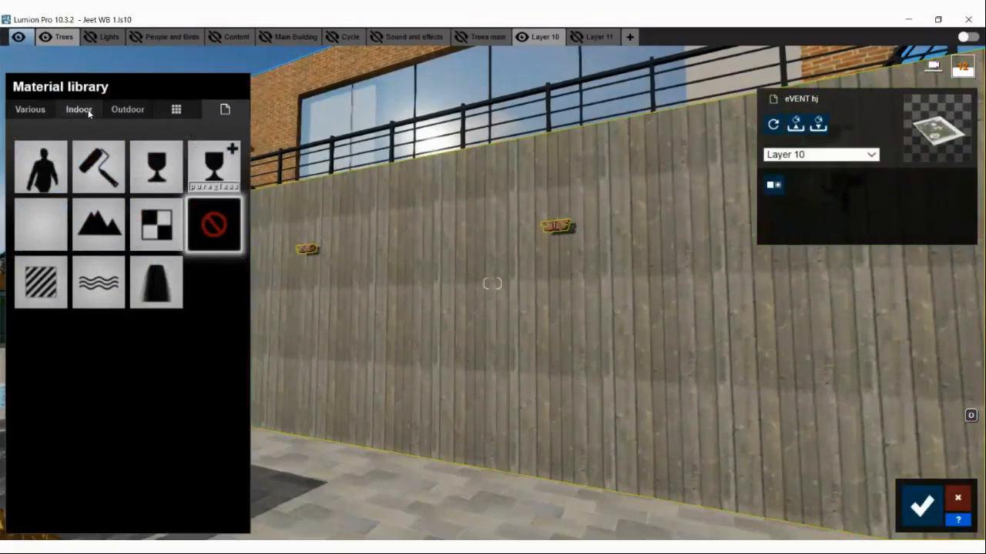
pyautogui.click(83, 110)
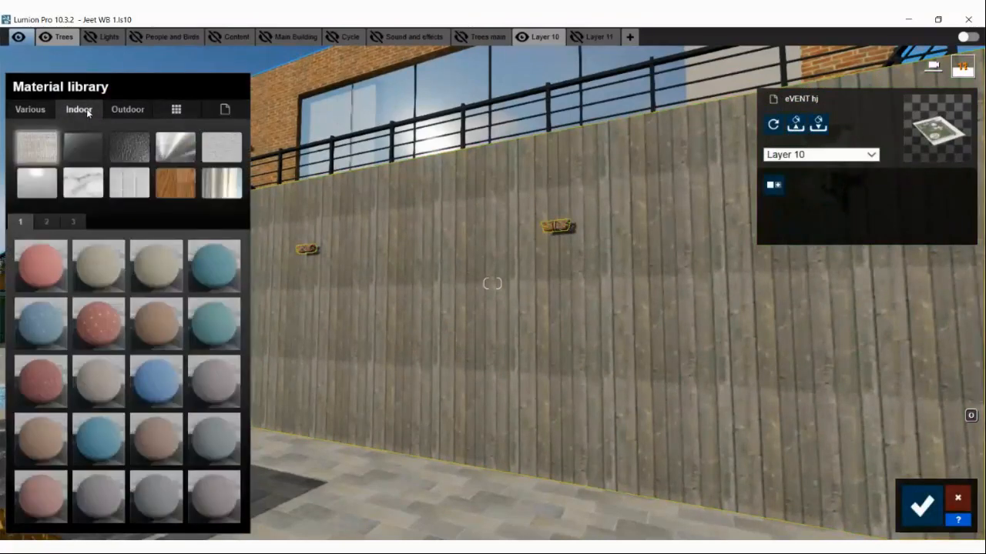
pyautogui.click(145, 111)
pyautogui.click(176, 109)
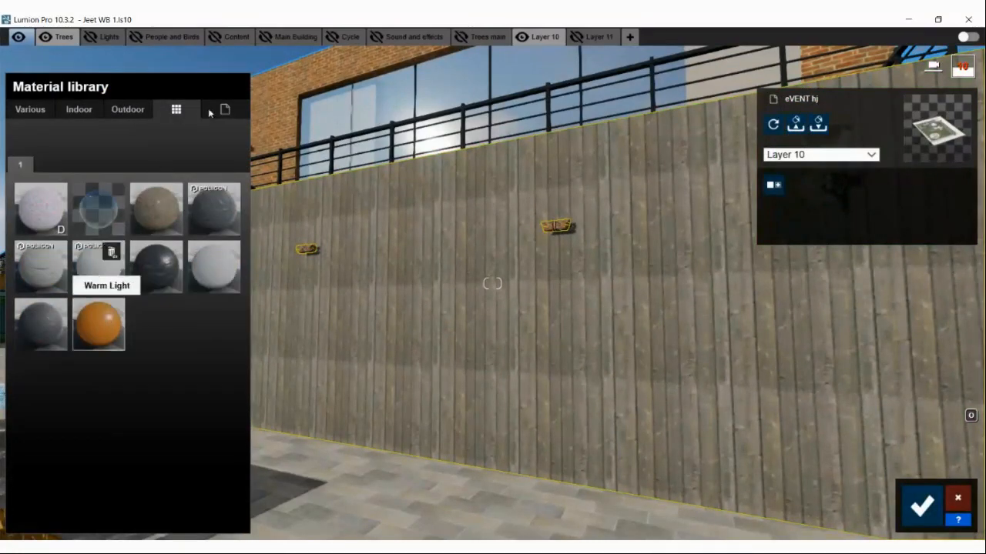
pyautogui.click(212, 109)
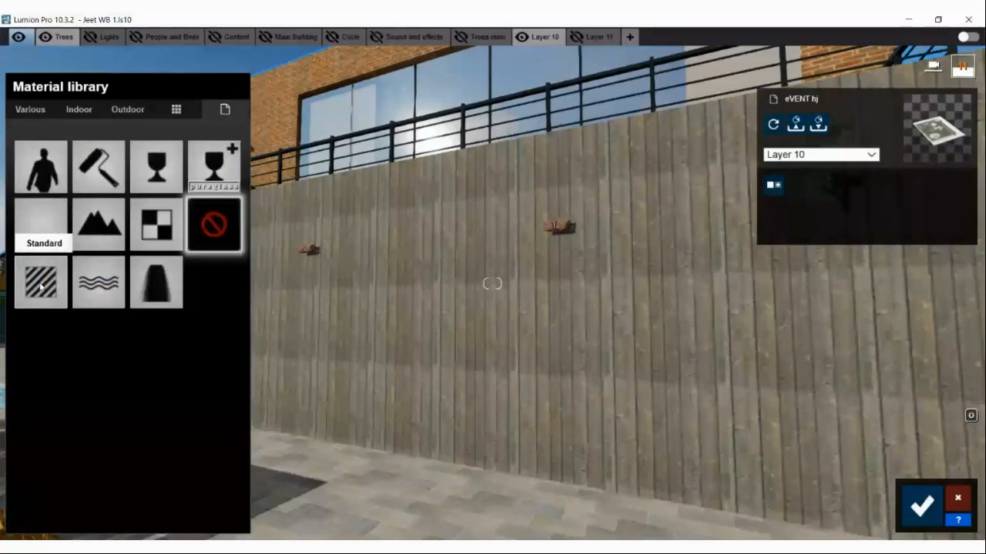
pyautogui.click(40, 285)
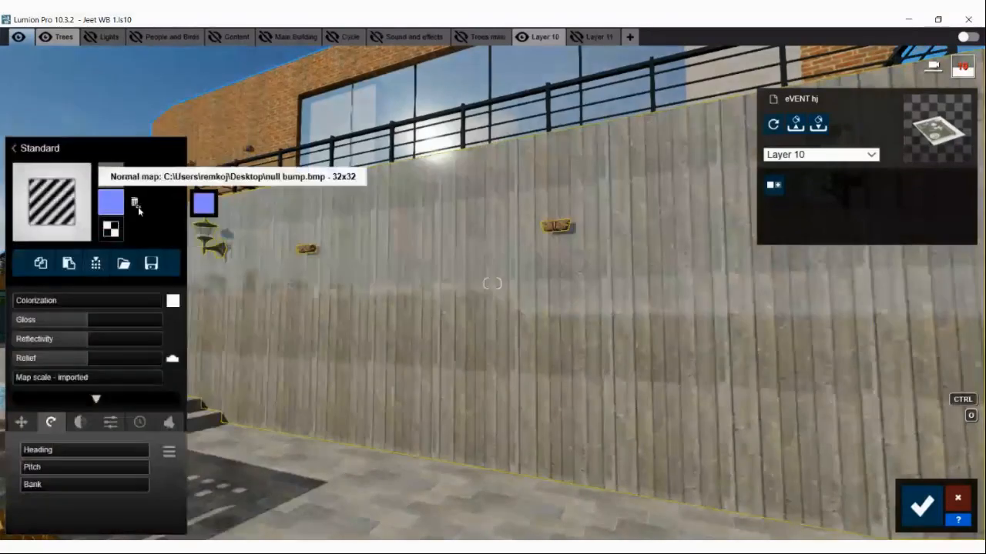
# - Start choosing a color map for the wall's Standard material and browse to D:\Lumion WEB\Webinar 2\Custom Texture
pyautogui.moveTo(379, 330); pyautogui.dragTo(400, 332, button='right')
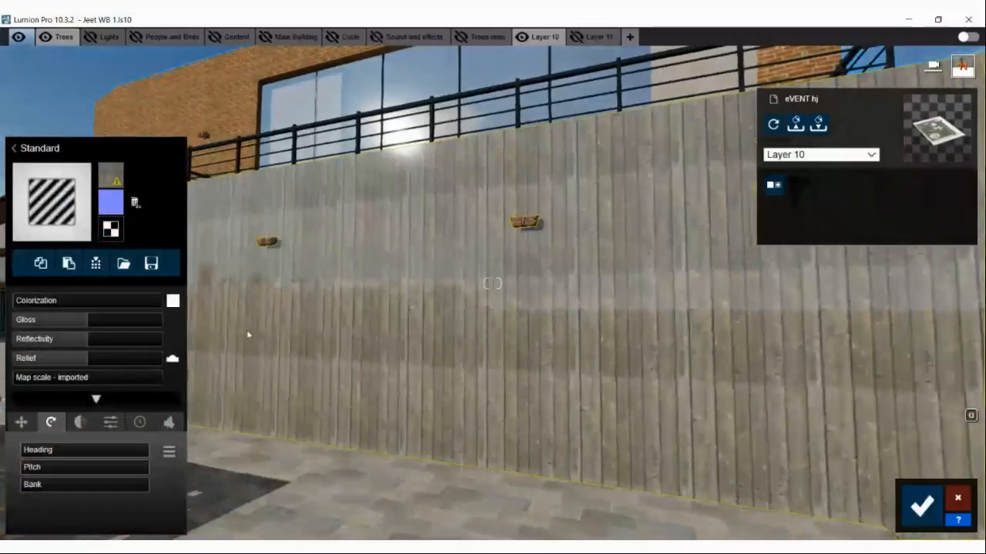
pyautogui.moveTo(89, 328)
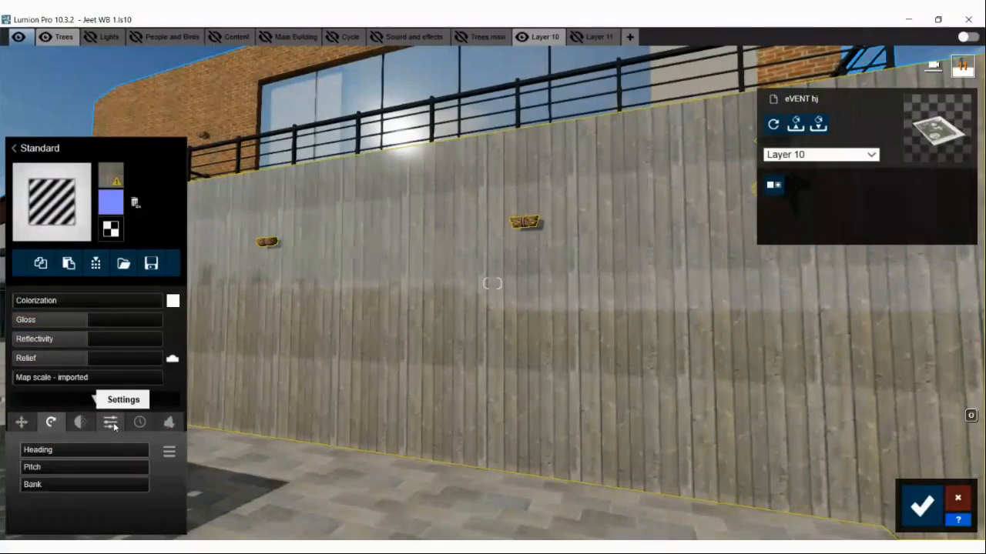
pyautogui.keyDown('ctrl'); pyautogui.click(112, 177); pyautogui.keyUp('ctrl')
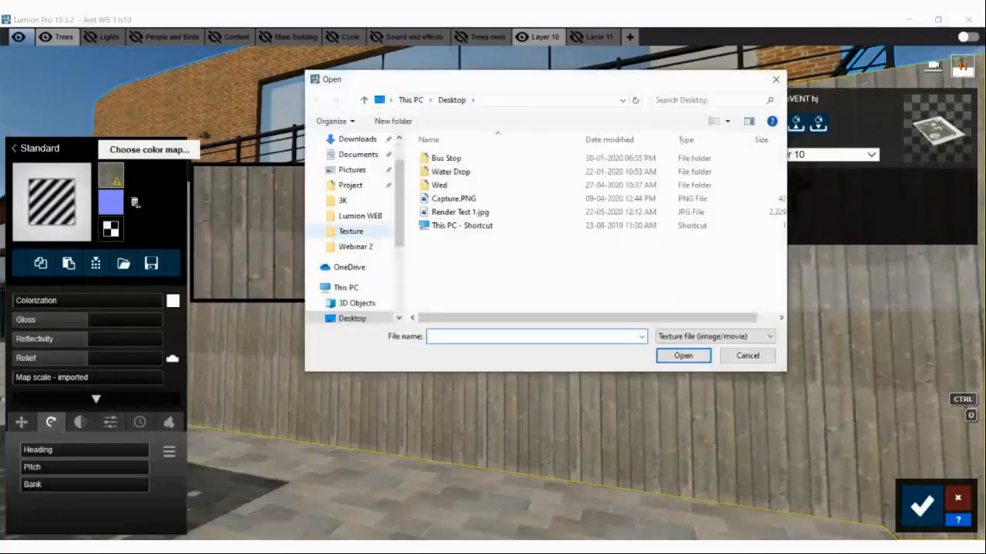
pyautogui.click(346, 287)
pyautogui.scroll(-1, 645, 244)
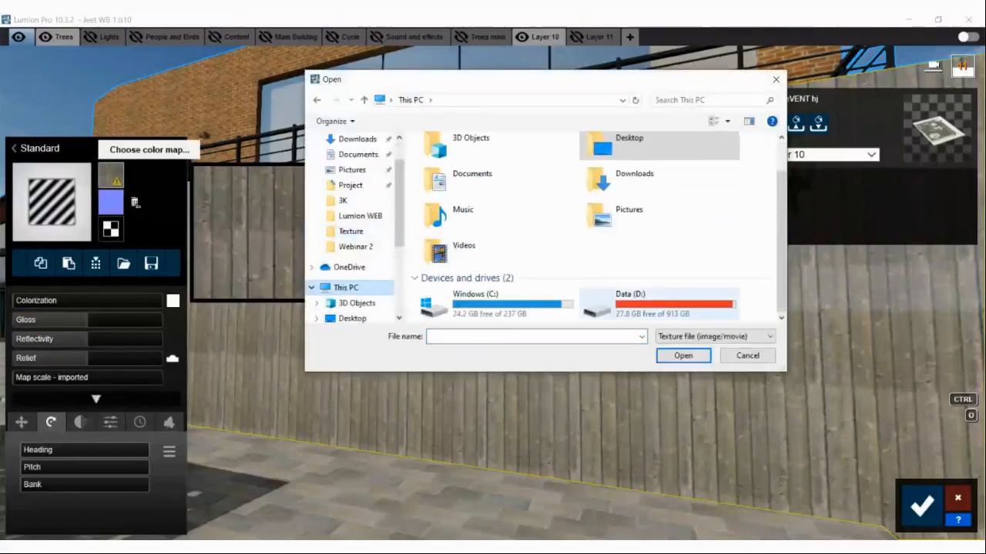
pyautogui.doubleClick(646, 301)
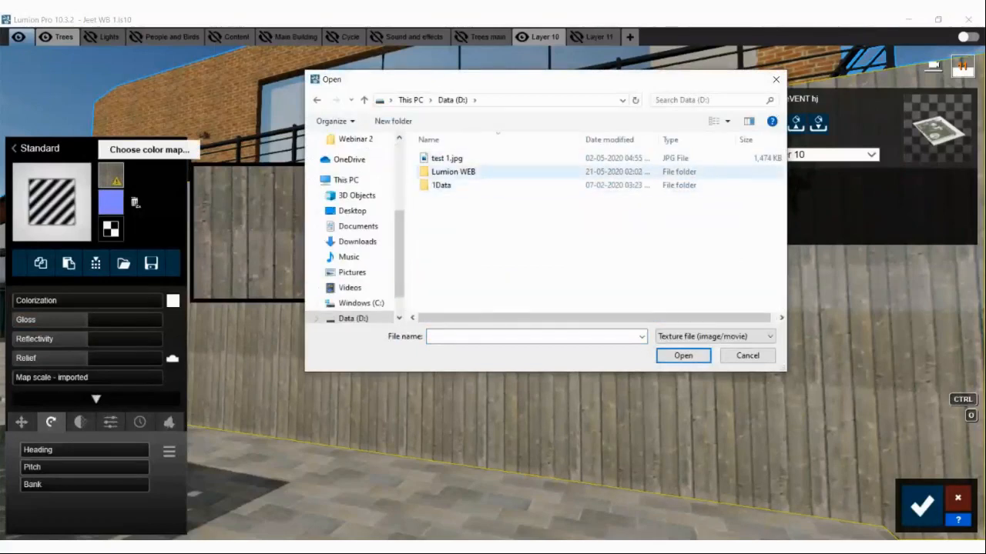
pyautogui.doubleClick(453, 172)
pyautogui.doubleClick(447, 185)
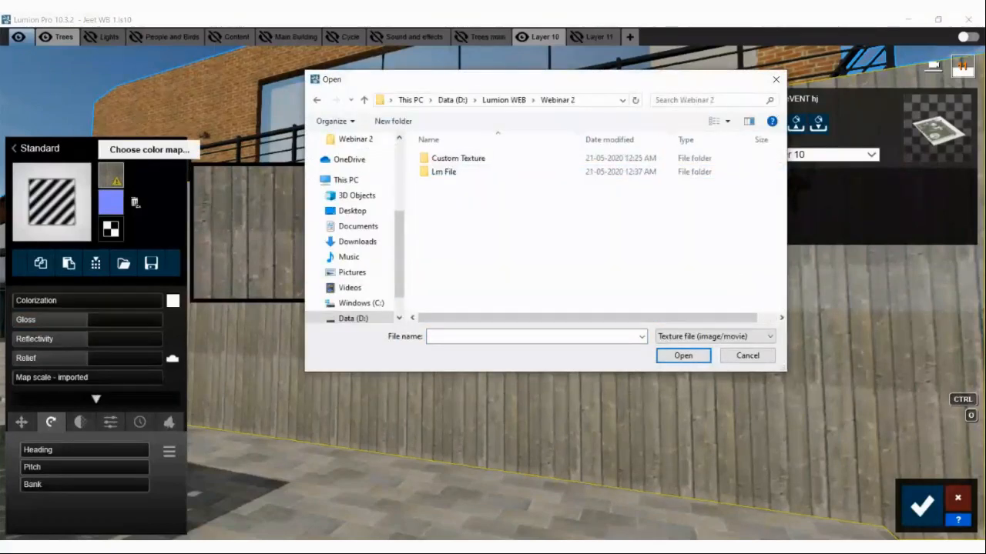
pyautogui.doubleClick(458, 158)
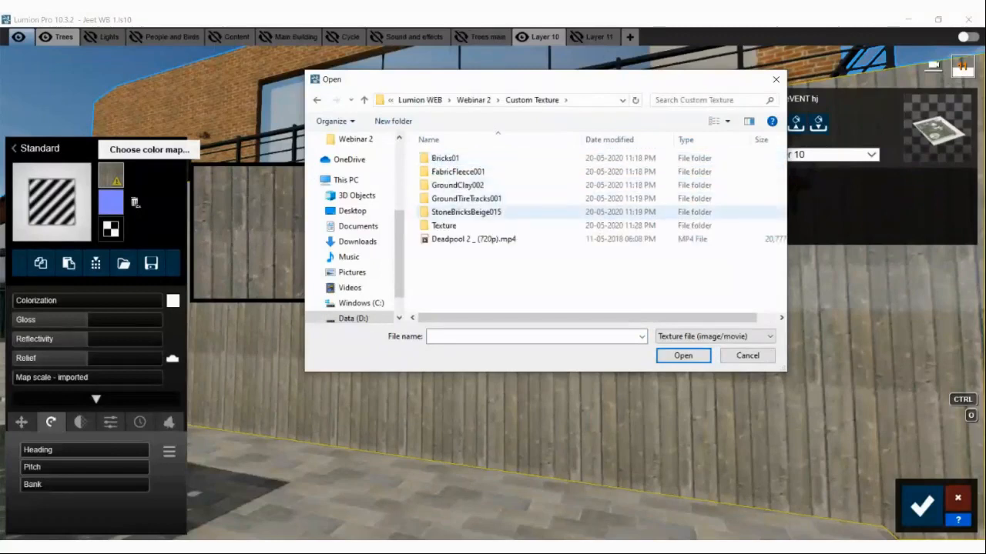
# - Load StoneBricksBeige015_COL_3K.jpg from the StoneBricksBeige015 REGULAR 3K folder as the wall's color map
pyautogui.doubleClick(466, 212)
pyautogui.doubleClick(458, 157)
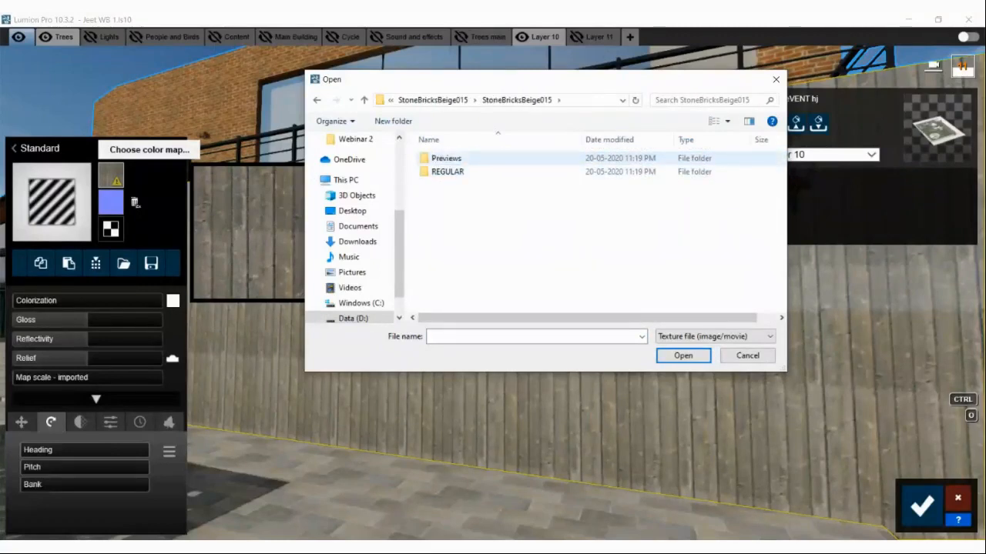
pyautogui.doubleClick(446, 171)
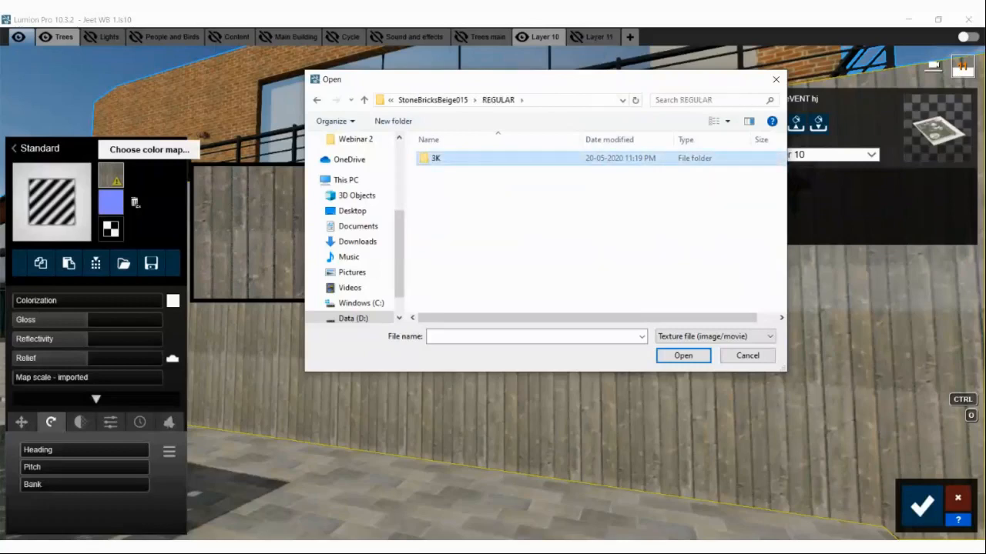
pyautogui.doubleClick(446, 158)
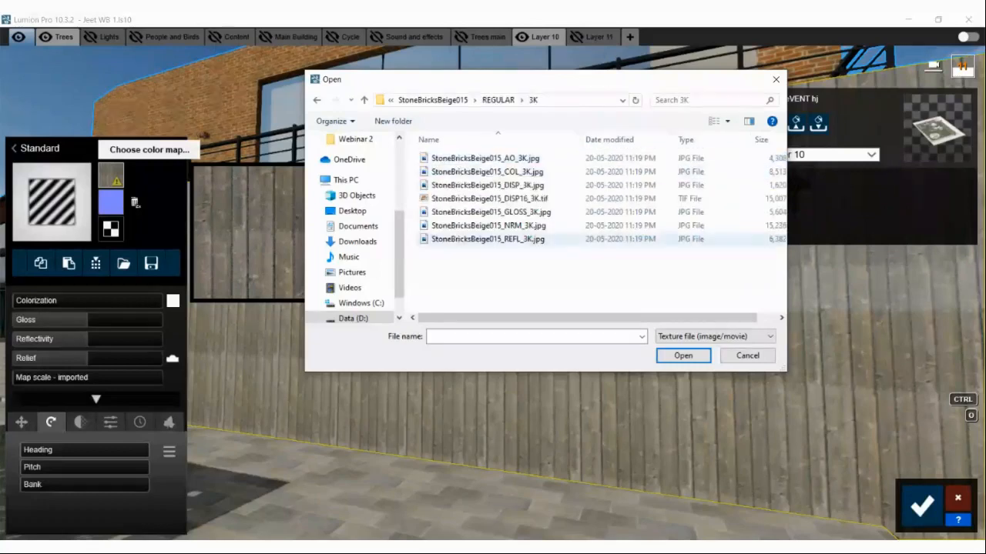
pyautogui.click(462, 172)
pyautogui.click(669, 355)
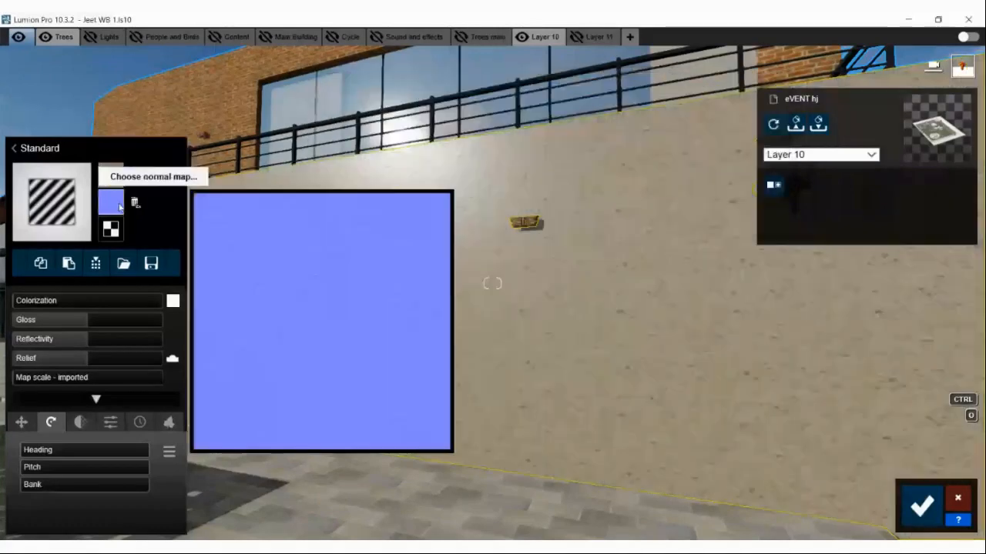
# - Load StoneBricksBeige015_NRM_3K.jpg as the wall's normal map and view the stone texture up close
pyautogui.click(120, 206)
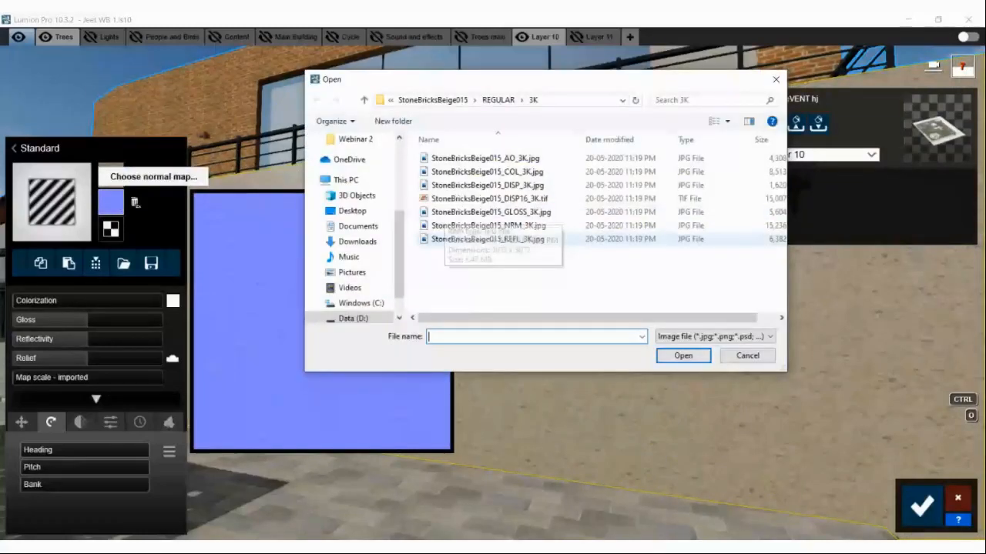
pyautogui.click(736, 356)
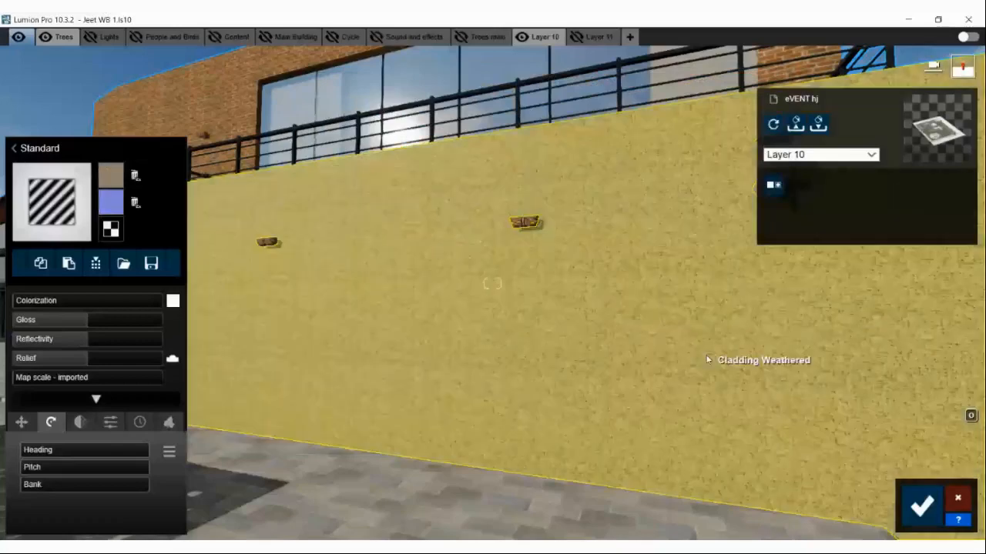
pyautogui.moveTo(707, 360); pyautogui.dragTo(687, 351, button='right')
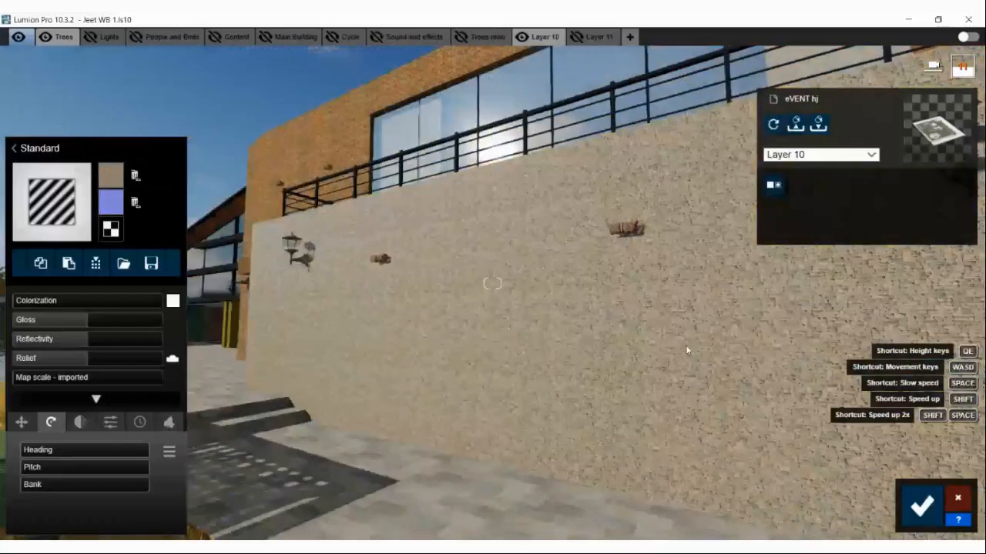
pyautogui.scroll(3, 687, 350)
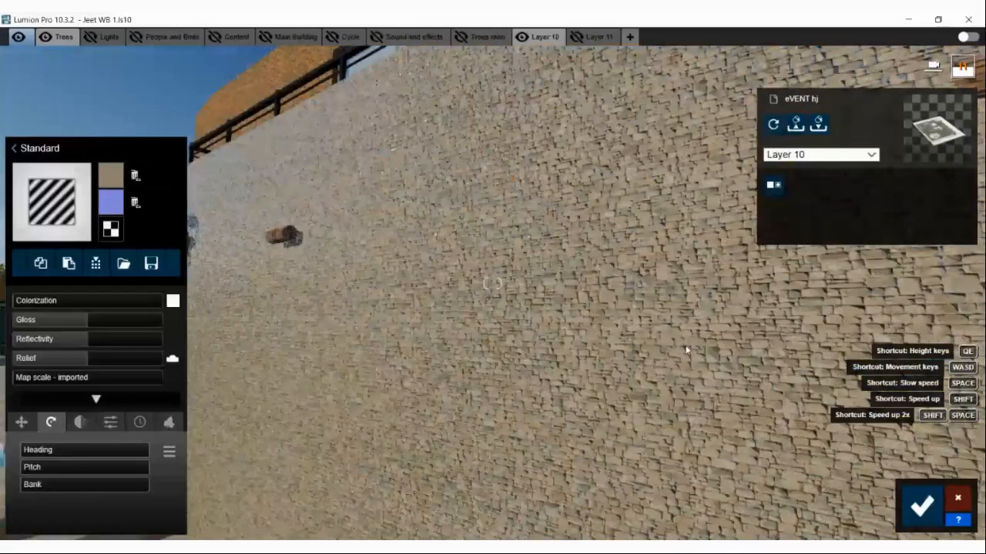
pyautogui.scroll(3, 687, 350)
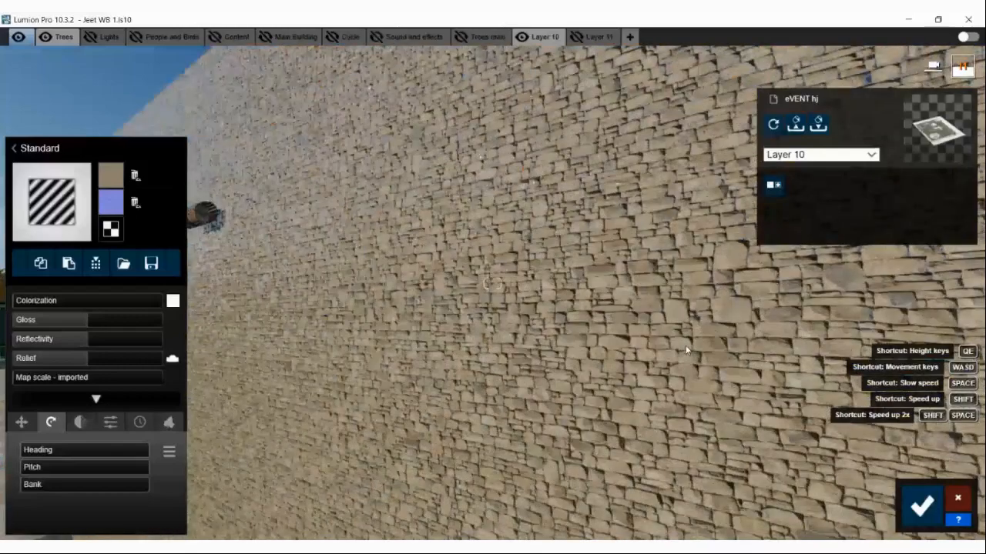
# - Set the wall material's map scale to about a quarter of its range and check the stone size around the wall lamps
pyautogui.moveTo(687, 351); pyautogui.dragTo(633, 344, button='right')
pyautogui.press('w')
pyautogui.moveTo(21, 379); pyautogui.dragTo(50, 390)
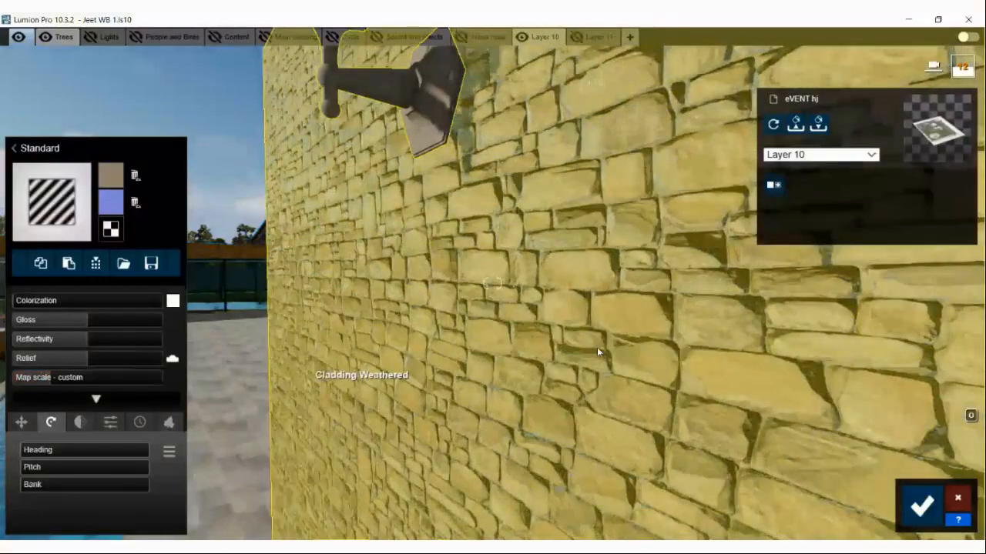
pyautogui.moveTo(597, 347); pyautogui.dragTo(600, 349, button='right')
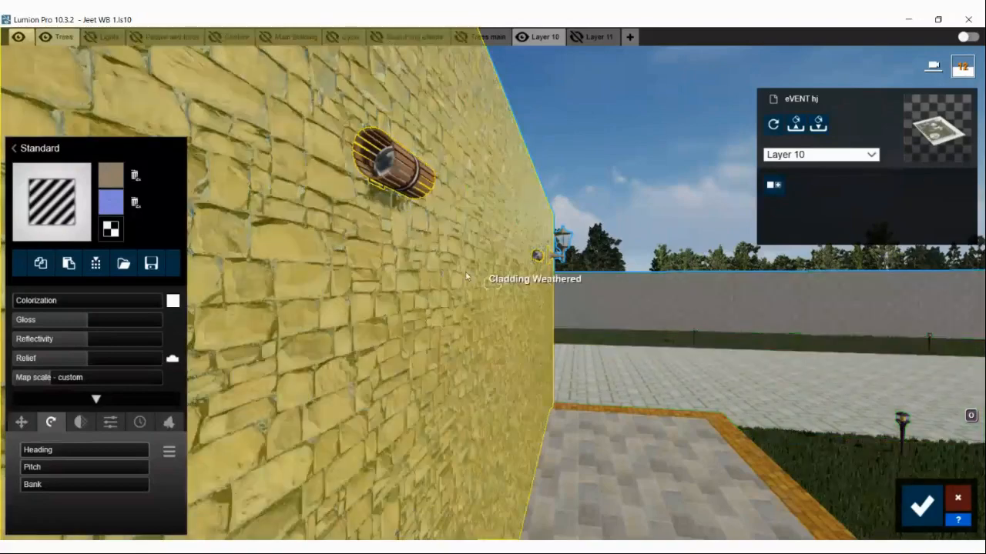
pyautogui.moveTo(473, 279); pyautogui.dragTo(517, 256, button='right')
pyautogui.scroll(-5, 517, 256)
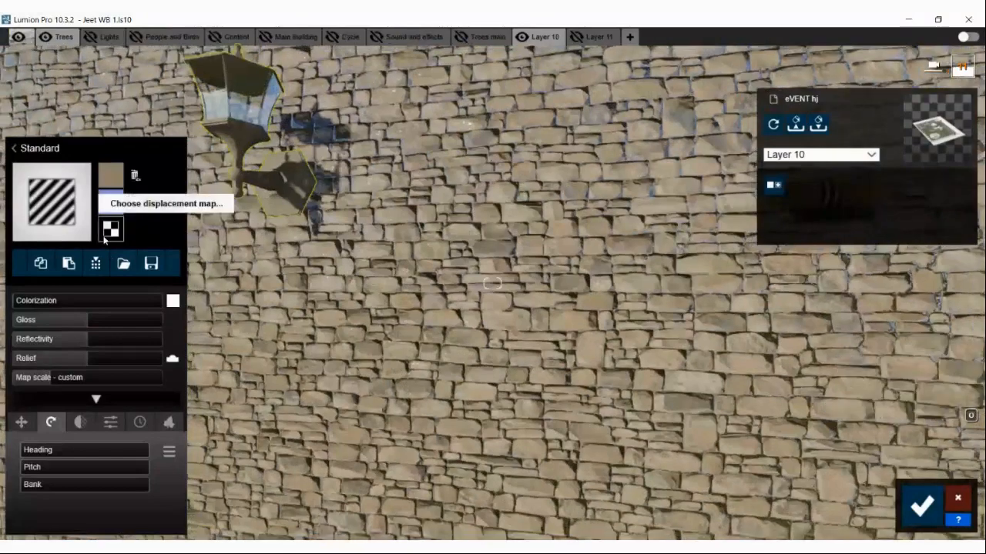
# - Load StoneBricksBeige015_DISP_3K.jpg as the wall's displacement map and raise the displacement to about 0.9
pyautogui.click(108, 241)
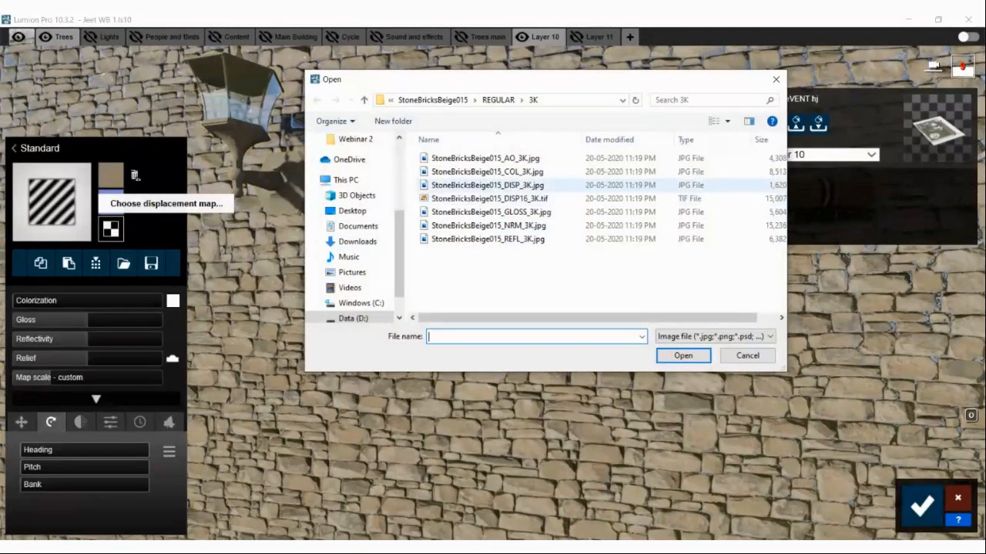
pyautogui.click(488, 186)
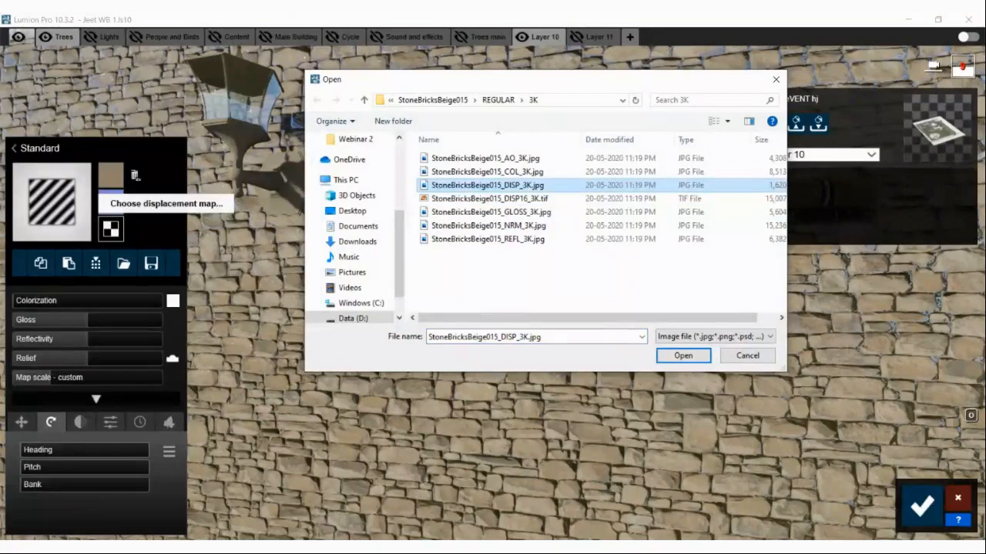
pyautogui.click(691, 359)
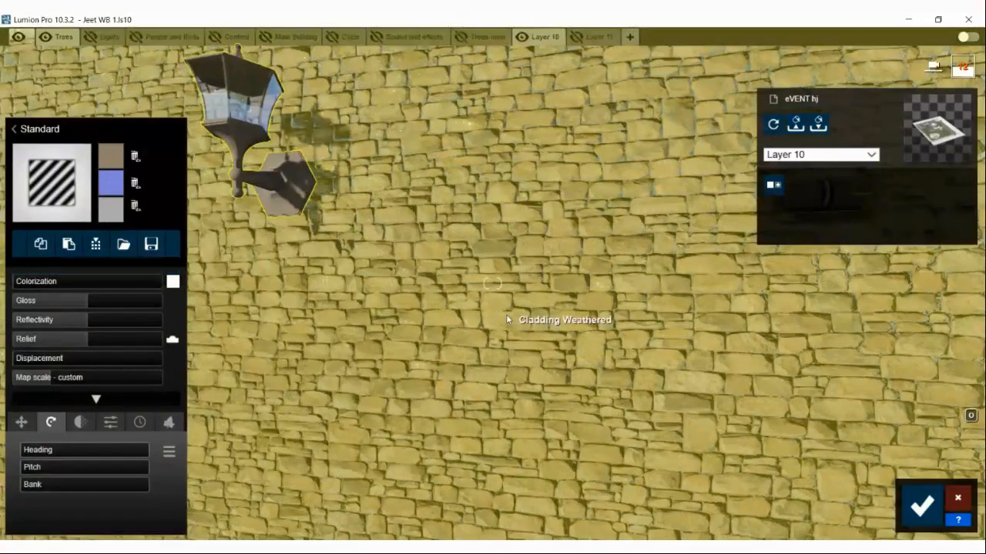
pyautogui.moveTo(506, 316); pyautogui.dragTo(85, 342, button='right')
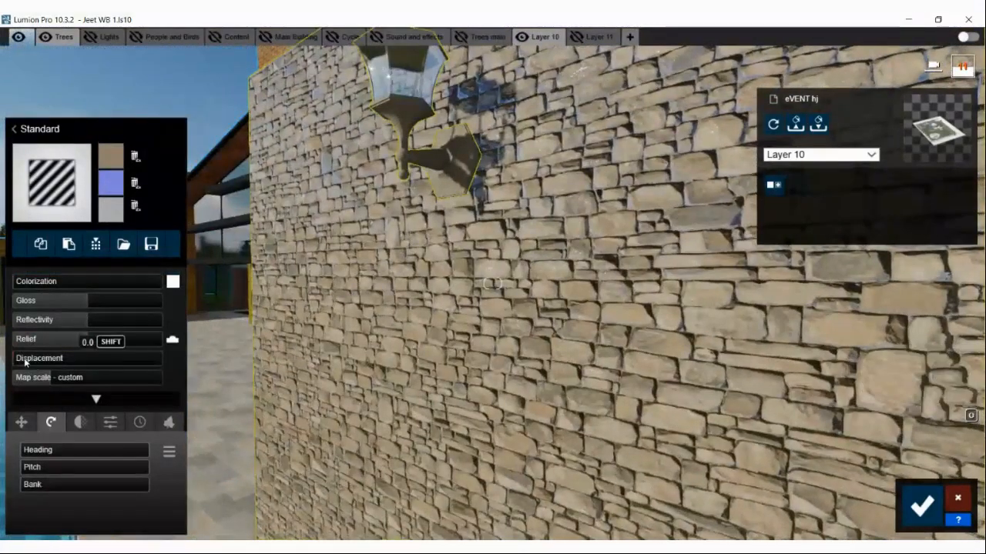
pyautogui.click(25, 362)
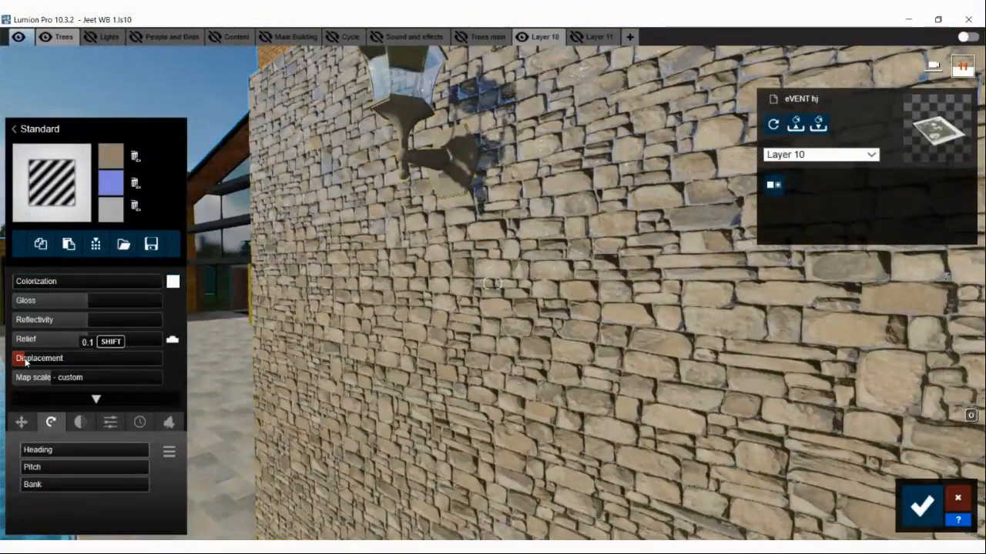
pyautogui.moveTo(25, 359); pyautogui.dragTo(150, 377)
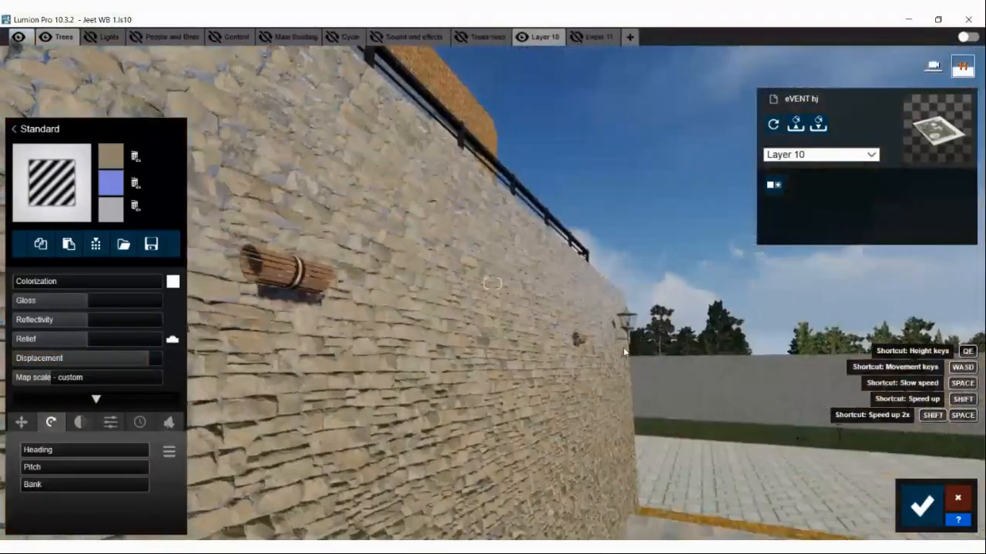
# - Raise the stone wall's relief to about 85 percent of its range and inspect the depth of the bricks
pyautogui.press('w')
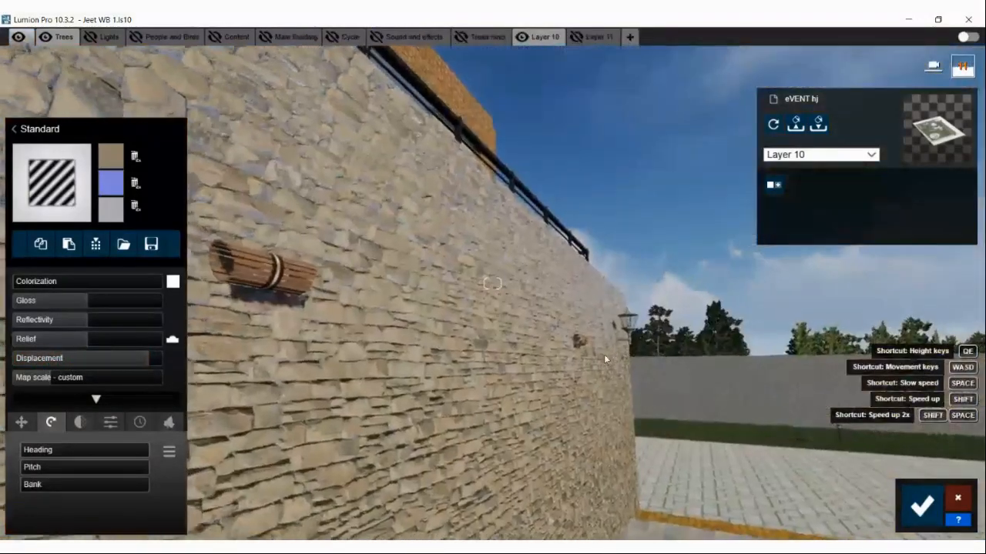
pyautogui.moveTo(618, 387)
pyautogui.mouseDown(button='right')
pyautogui.moveTo(582, 392)
pyautogui.moveTo(610, 391)
pyautogui.mouseUp(button='right')
pyautogui.press('w')
pyautogui.click(126, 358)
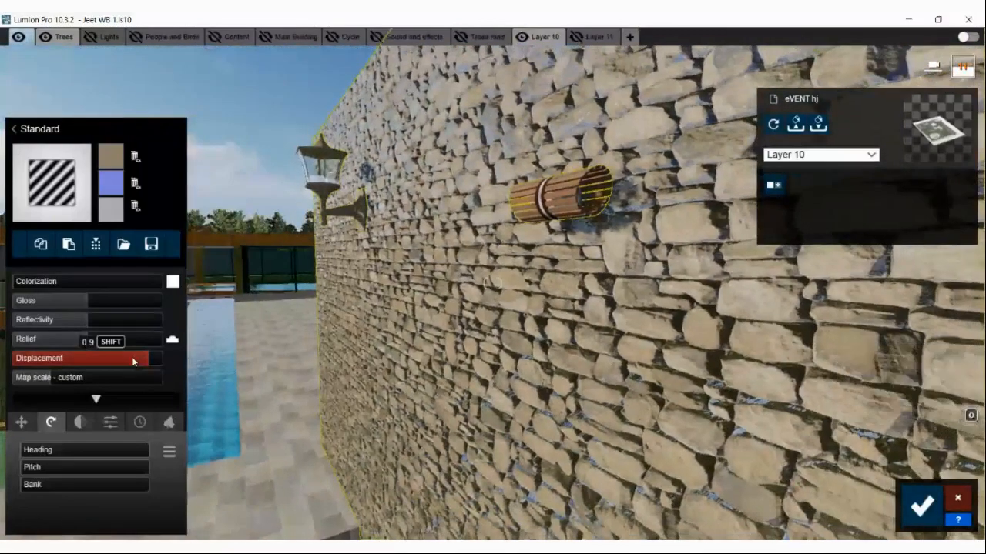
pyautogui.moveTo(126, 358); pyautogui.dragTo(150, 367)
pyautogui.press('a')
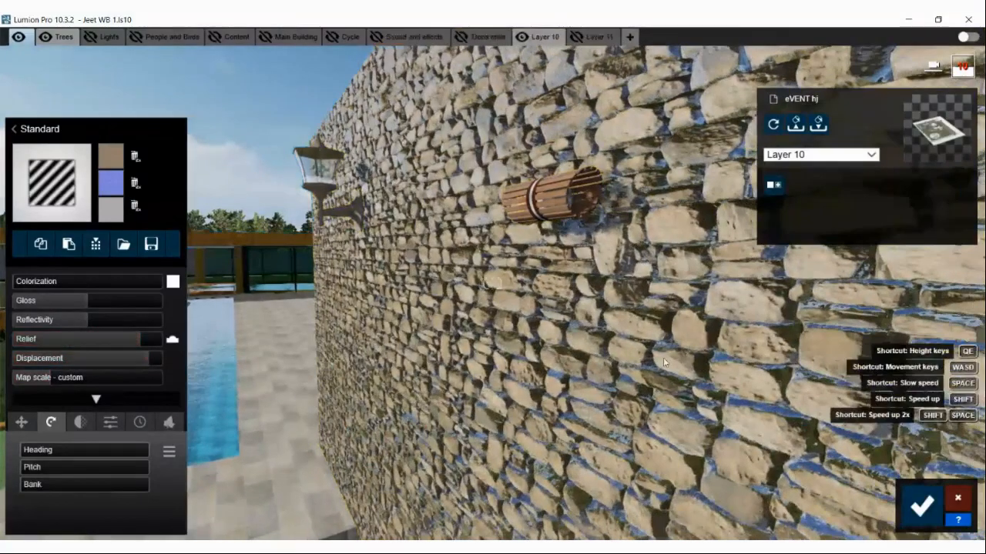
pyautogui.press('d')
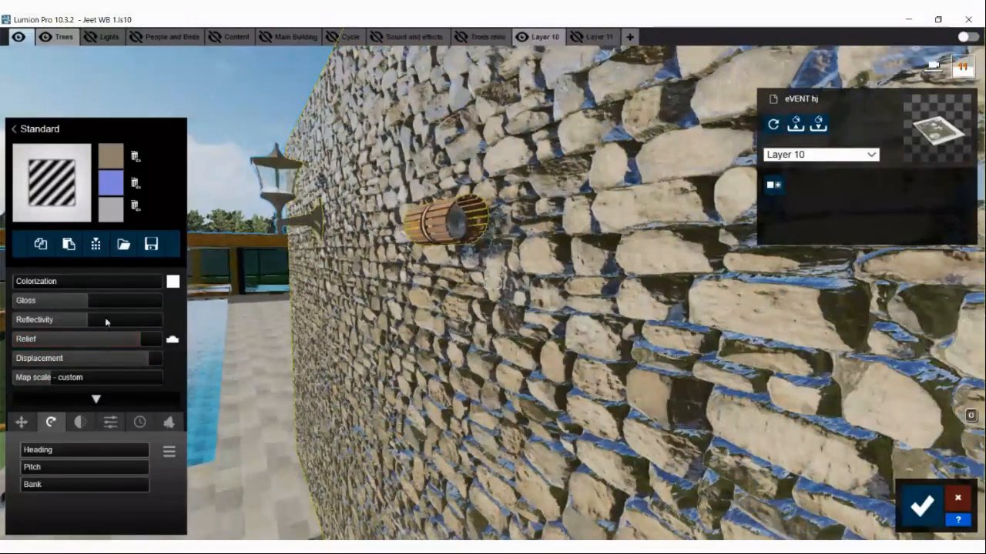
# - Lower the stone wall's gloss to 0.6, reflectivity to just under half and displacement to about 0.6, and save the materials
pyautogui.moveTo(78, 318); pyautogui.dragTo(60, 305)
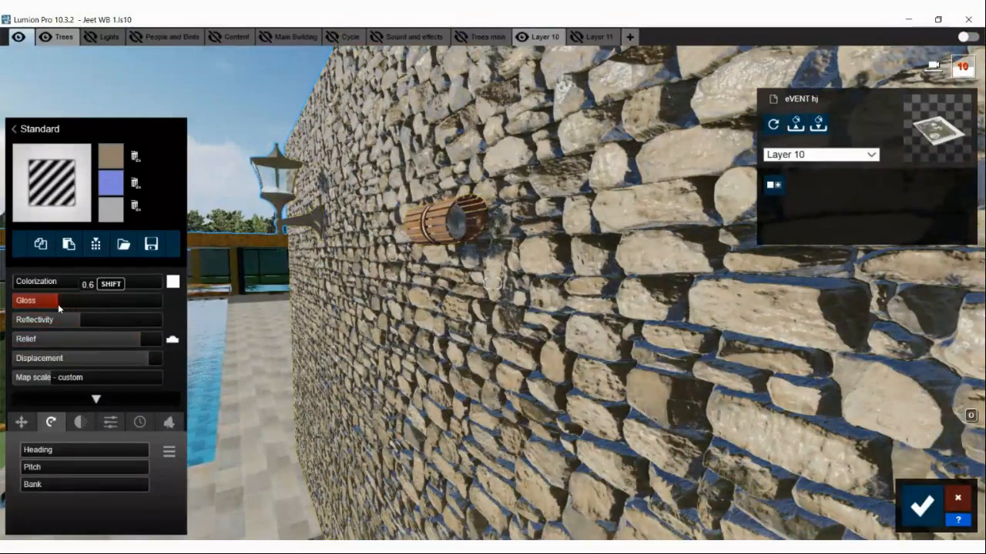
pyautogui.moveTo(123, 358); pyautogui.dragTo(102, 376)
pyautogui.press('s')
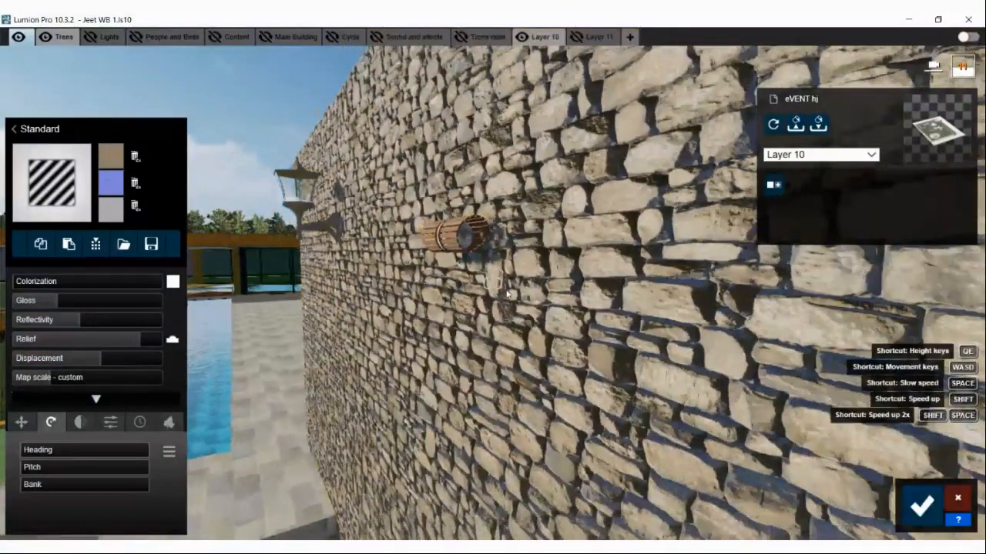
pyautogui.moveTo(502, 290); pyautogui.dragTo(690, 259, button='right')
pyautogui.press('w')
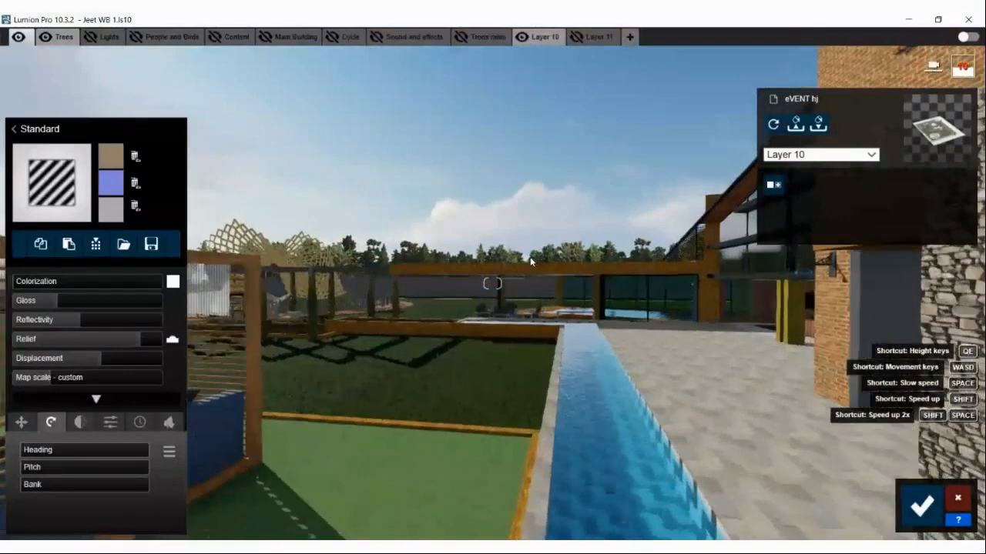
pyautogui.click(921, 506)
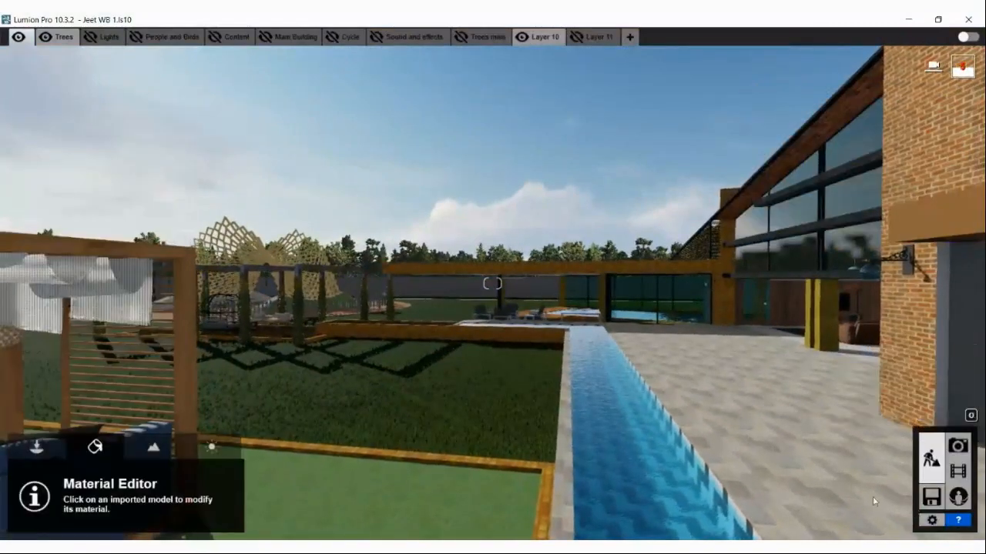
# - Assign the Standard material to the light filament inside the glass bulb hanging from the pergola
pyautogui.moveTo(706, 414); pyautogui.dragTo(667, 362, button='right')
pyautogui.press('w')
pyautogui.press('w')
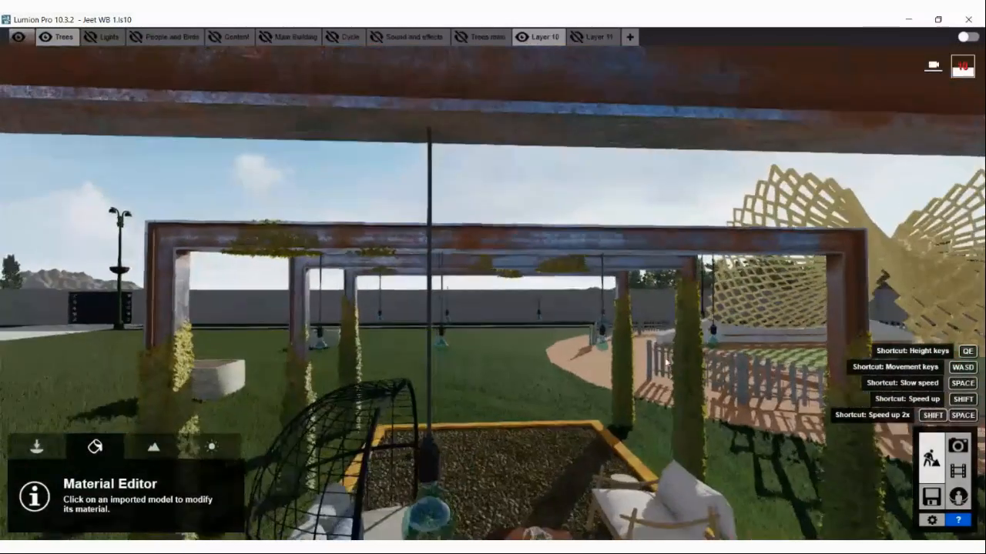
pyautogui.press('e')
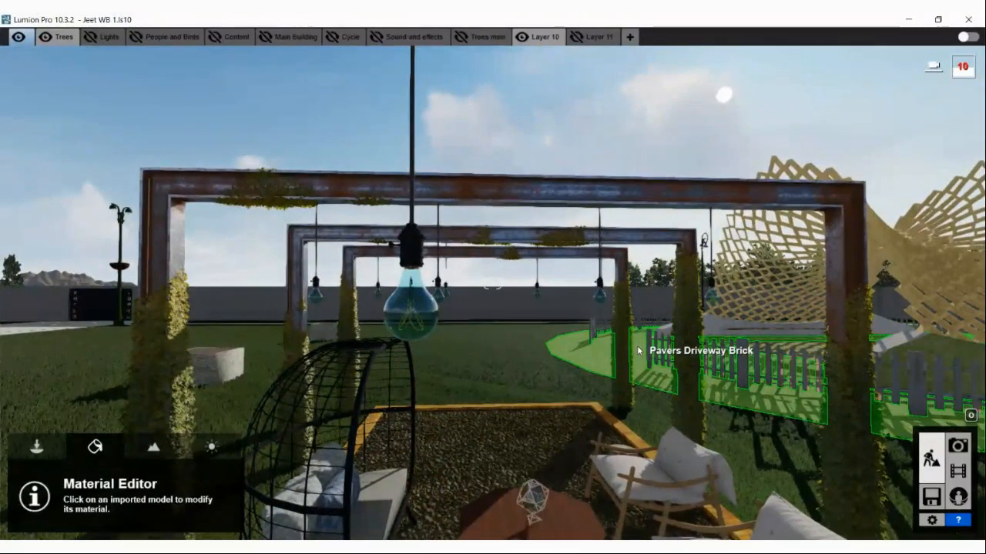
pyautogui.moveTo(637, 351); pyautogui.dragTo(624, 349, button='right')
pyautogui.press('w')
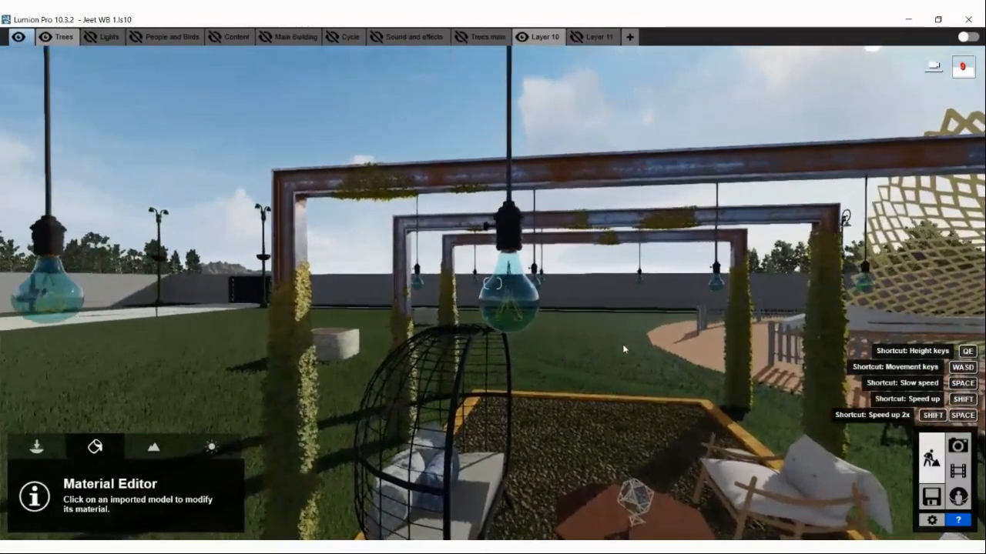
pyautogui.press('w')
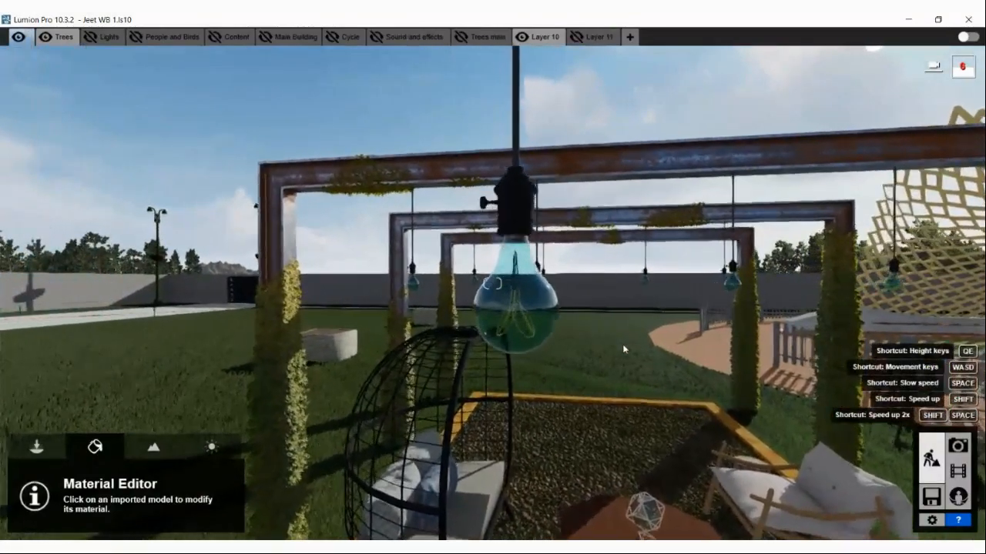
pyautogui.press('w')
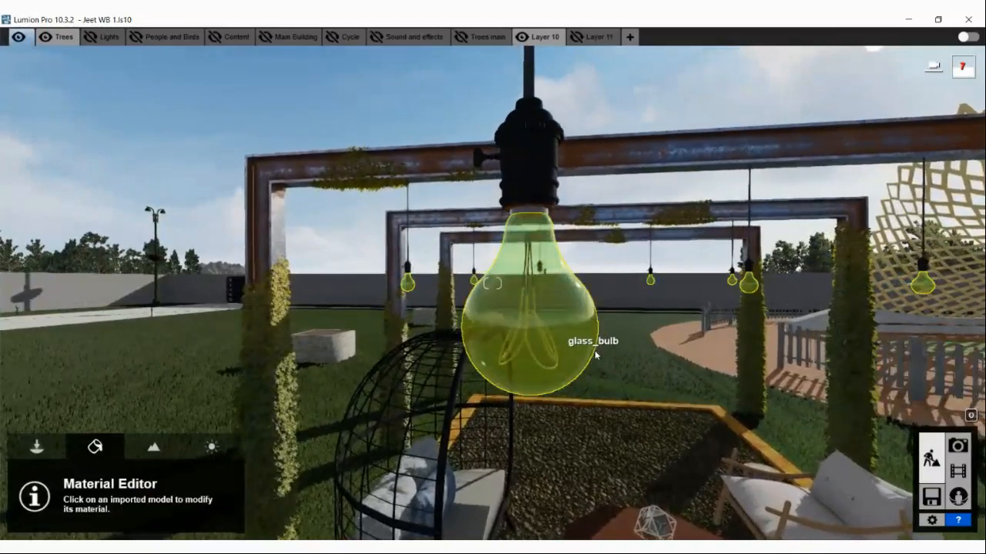
pyautogui.moveTo(594, 351); pyautogui.dragTo(593, 351, button='right')
pyautogui.press('w')
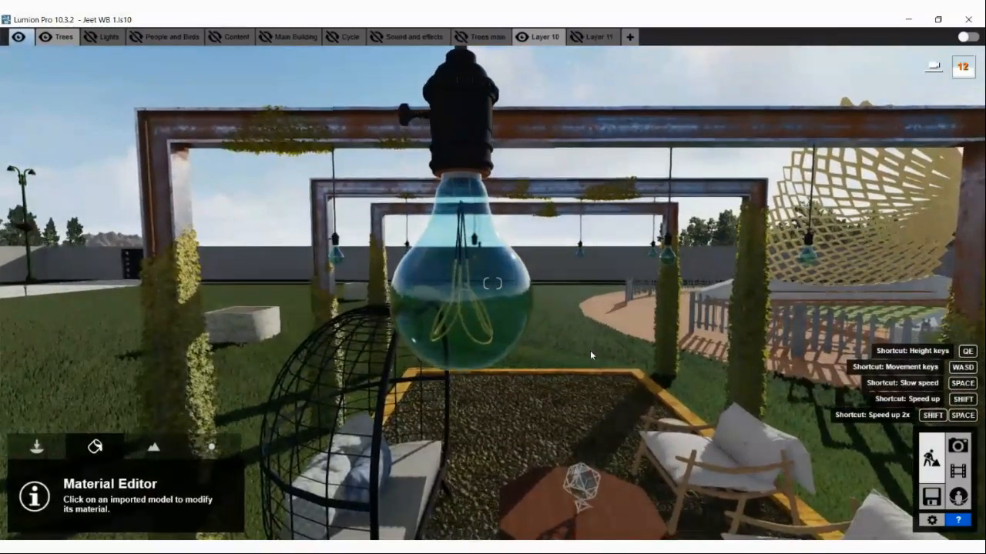
pyautogui.press('w')
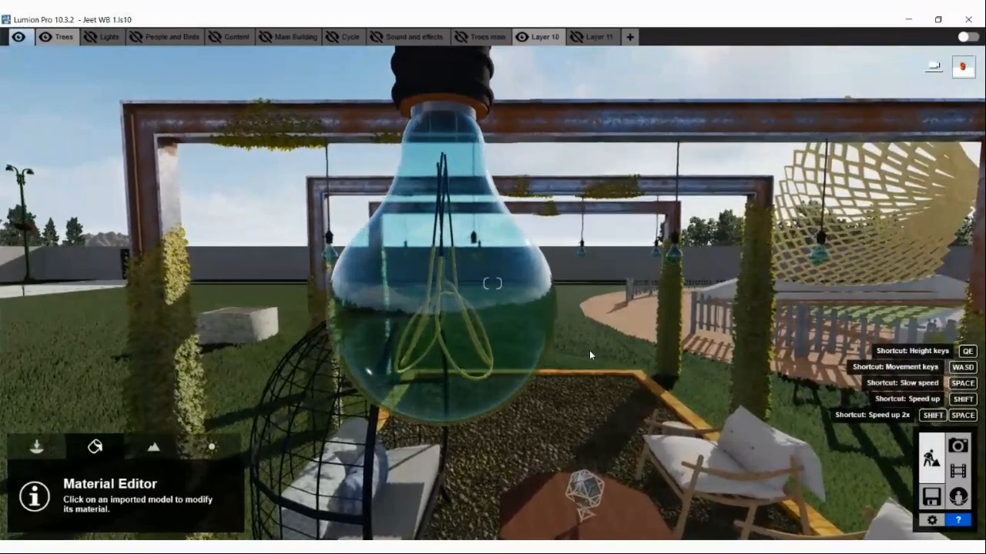
pyautogui.press('w')
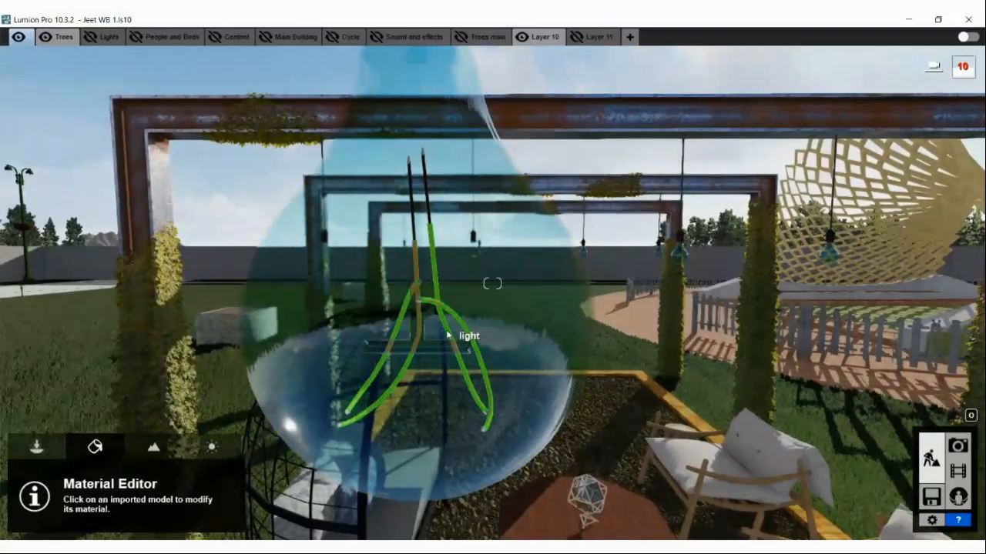
pyautogui.click(447, 334)
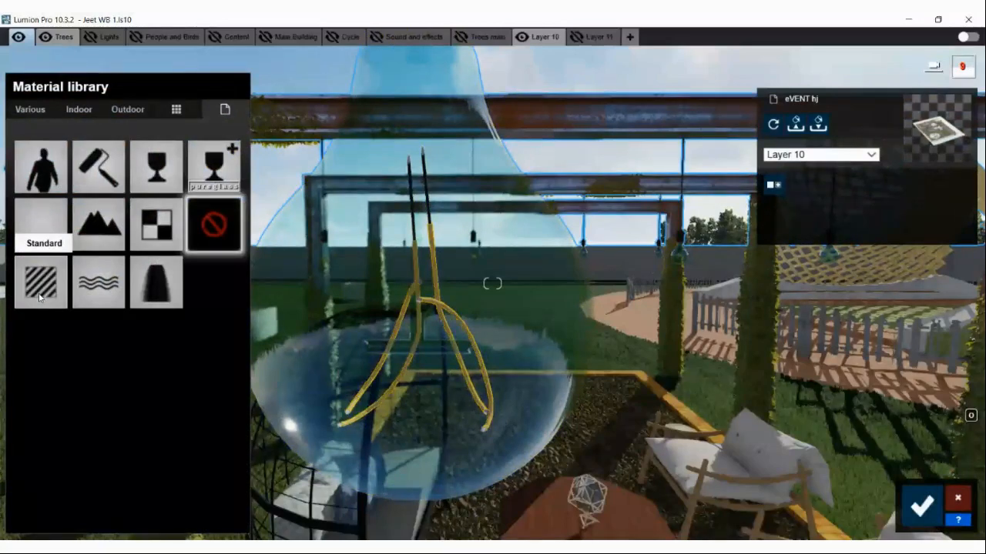
pyautogui.click(40, 297)
# - Raise the filament material's Emissive setting to about 85 percent of its range and view the whole bulb
pyautogui.click(107, 424)
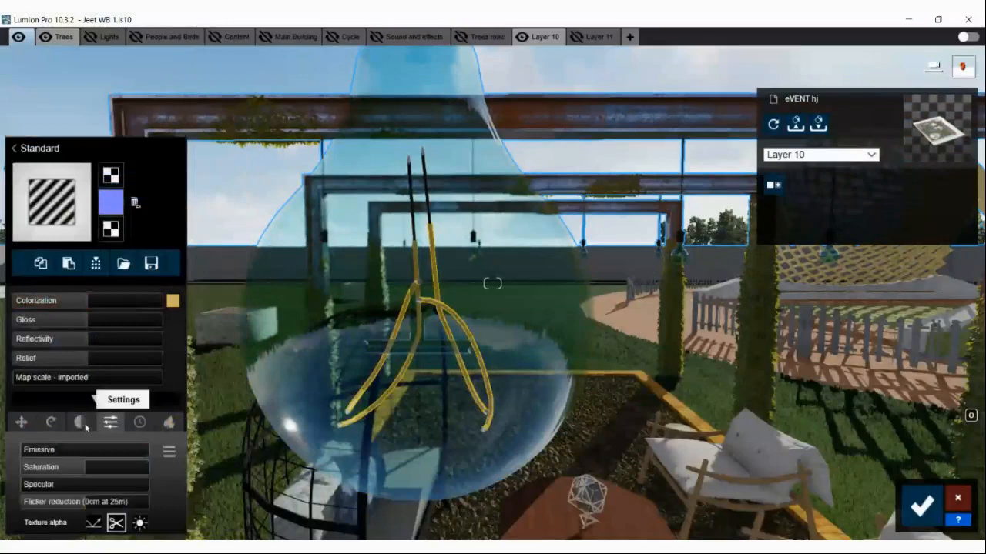
pyautogui.click(21, 423)
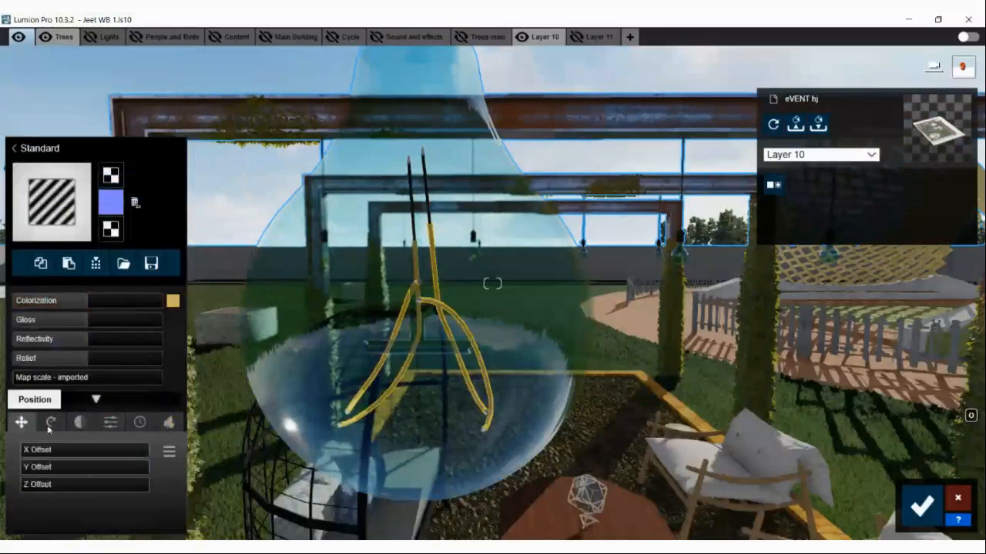
pyautogui.click(107, 426)
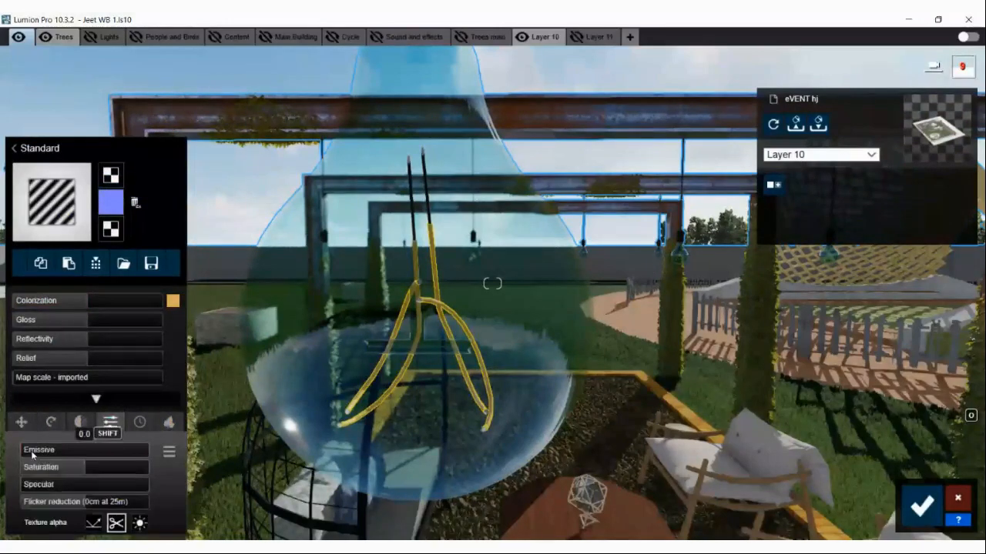
pyautogui.moveTo(32, 455); pyautogui.dragTo(394, 352)
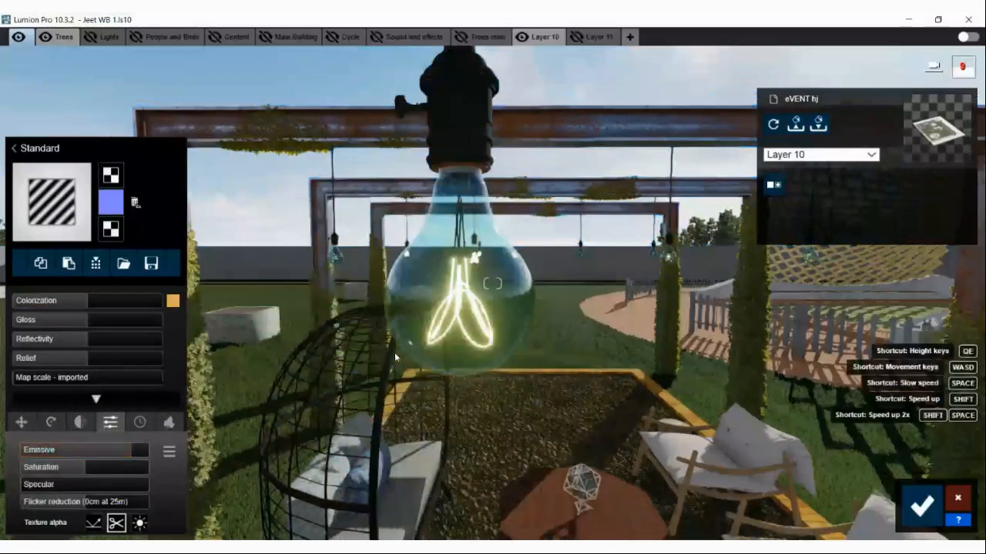
# - Raise the filament material's Emissive setting to its maximum and adjust Saturation to about half of its range
pyautogui.scroll(-2, 395, 352)
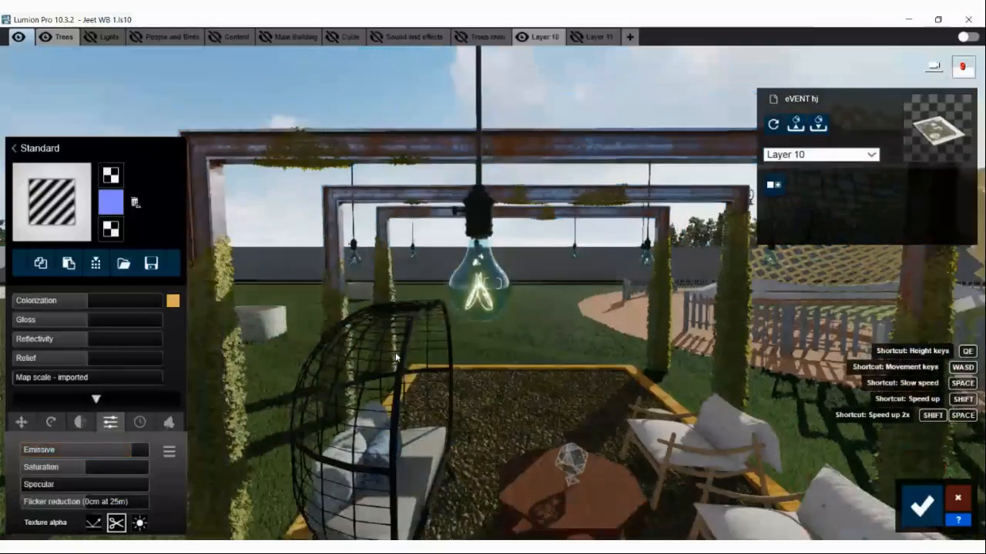
pyautogui.scroll(-2, 395, 356)
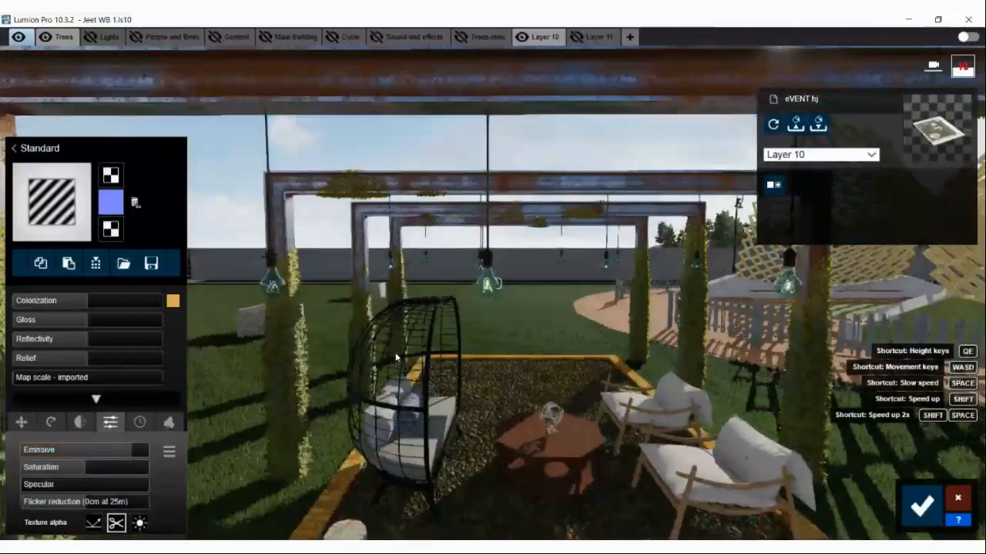
pyautogui.scroll(-2, 396, 356)
pyautogui.scroll(1, 395, 356)
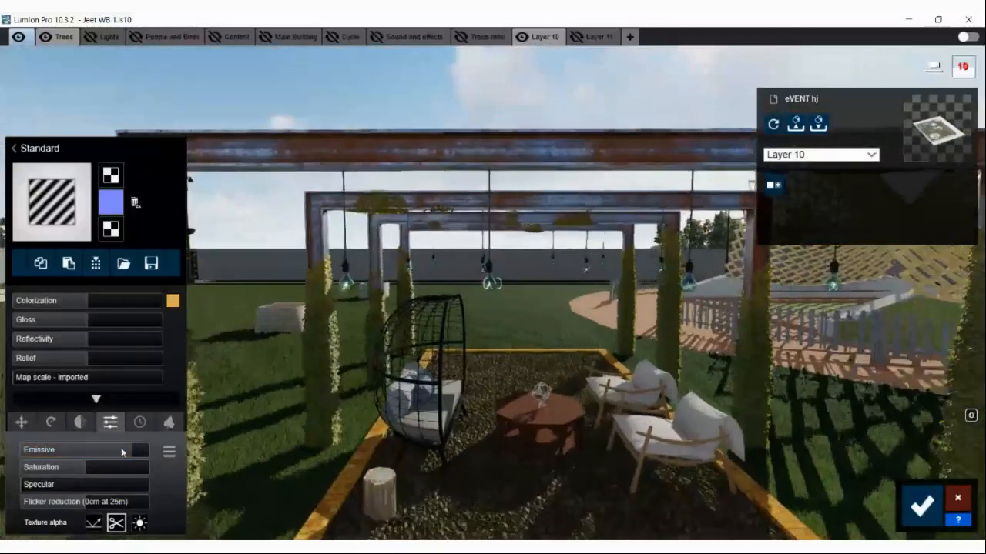
pyautogui.moveTo(121, 449); pyautogui.dragTo(2, 453)
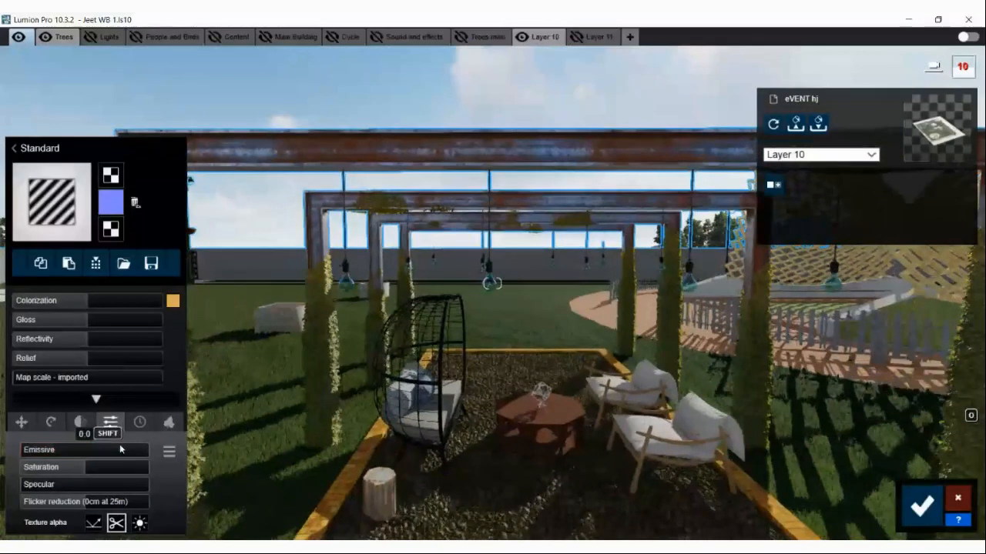
pyautogui.moveTo(120, 445); pyautogui.dragTo(266, 442)
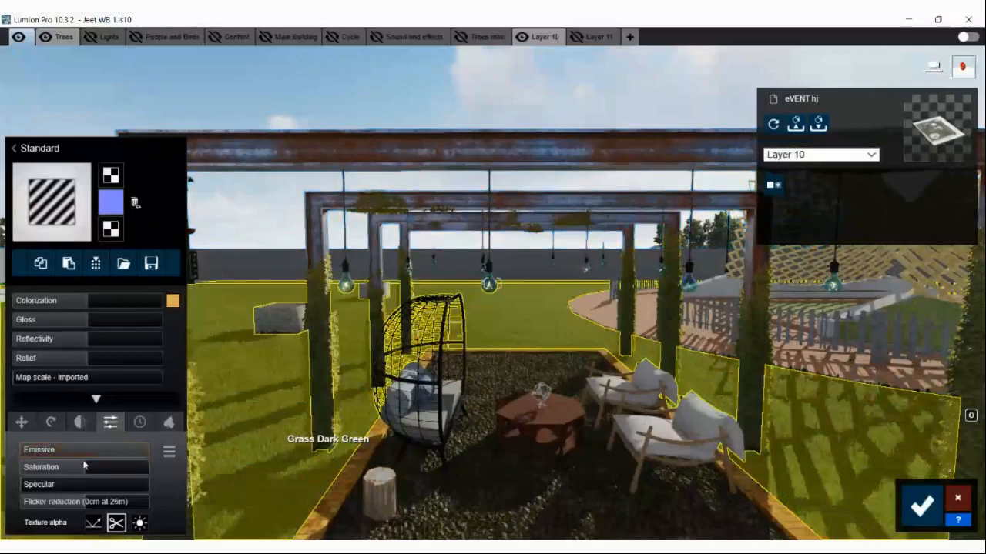
pyautogui.moveTo(84, 465); pyautogui.dragTo(111, 479)
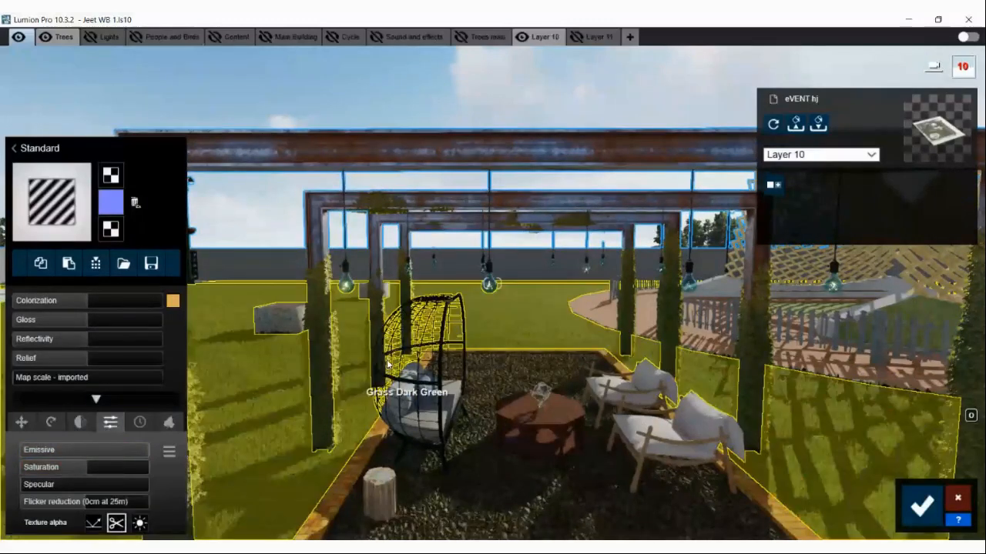
# - Inspect the glowing filaments of the pergola bulbs up close and save the material changes
pyautogui.moveTo(387, 364); pyautogui.dragTo(451, 377, button='right')
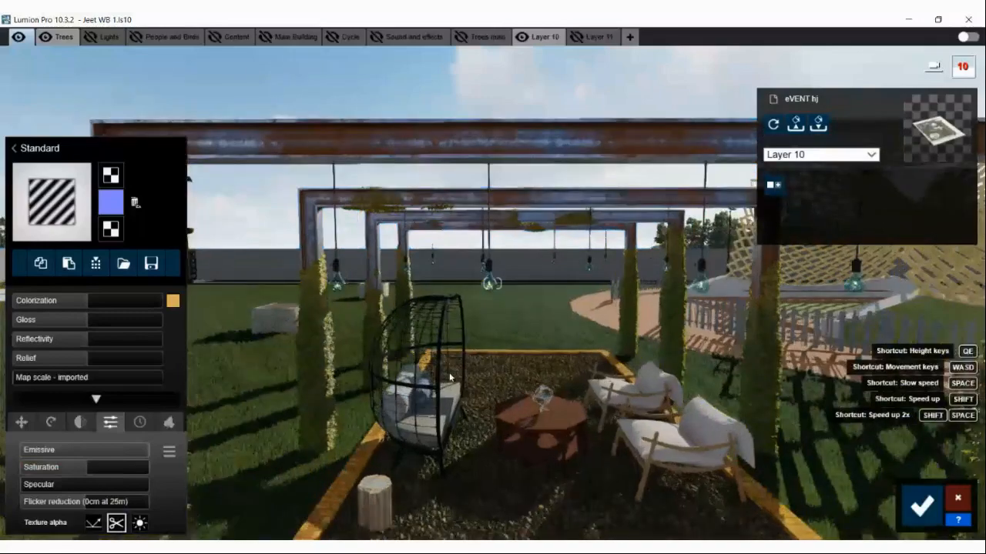
pyautogui.press('w')
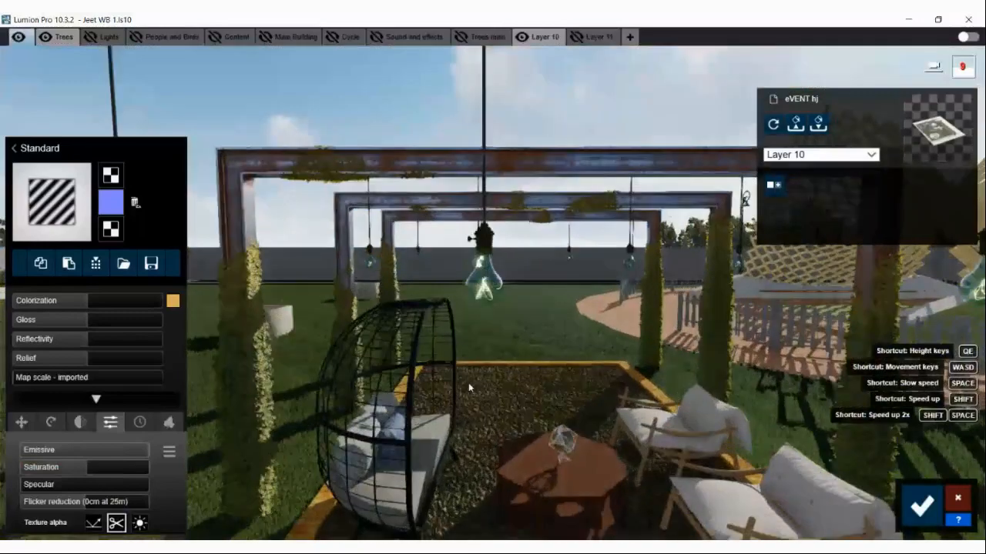
pyautogui.press('w')
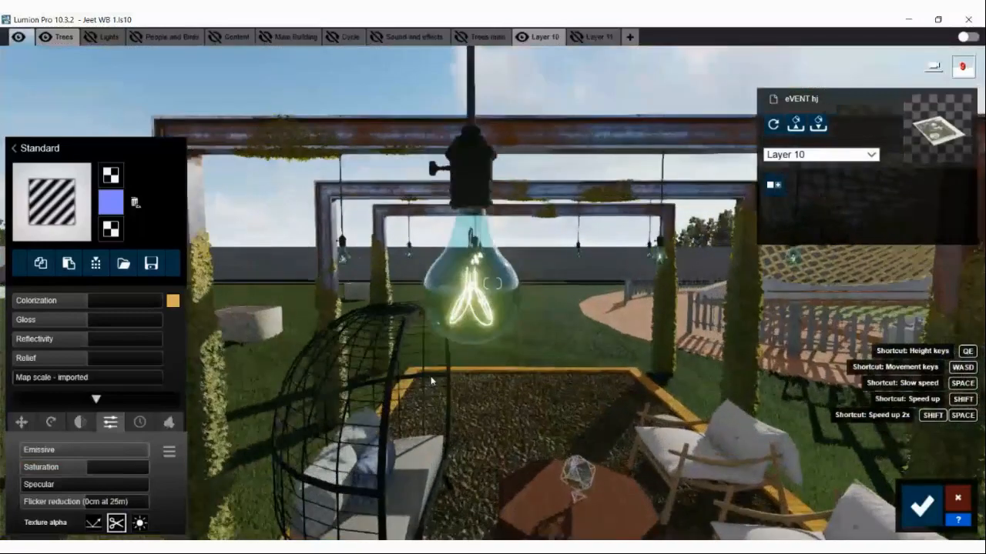
pyautogui.press('w')
pyautogui.moveTo(431, 381); pyautogui.dragTo(639, 427, button='right')
pyautogui.press('w')
pyautogui.click(923, 507)
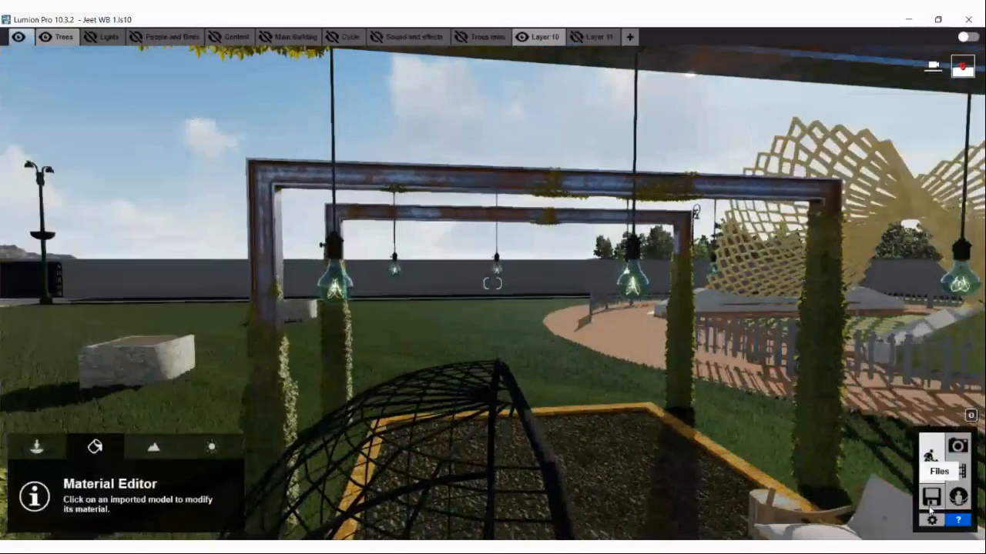
# - Browse the spotlight lamps in the Lights library
pyautogui.click(36, 447)
pyautogui.click(166, 511)
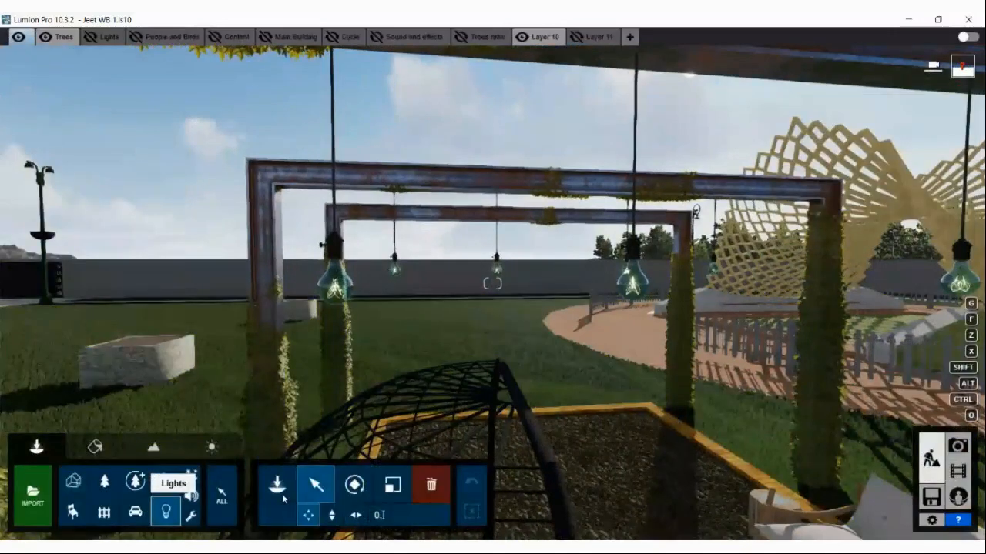
pyautogui.click(284, 498)
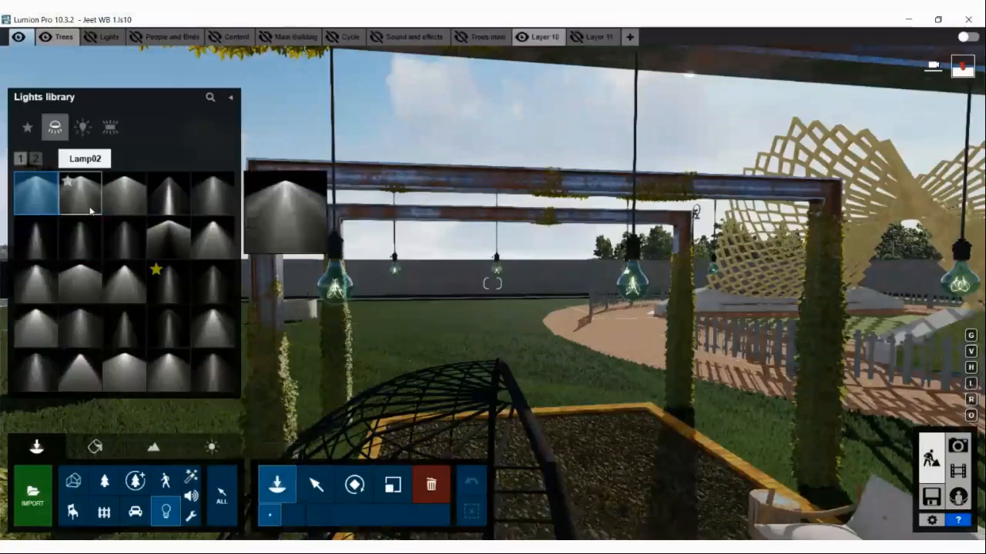
pyautogui.moveTo(220, 237)
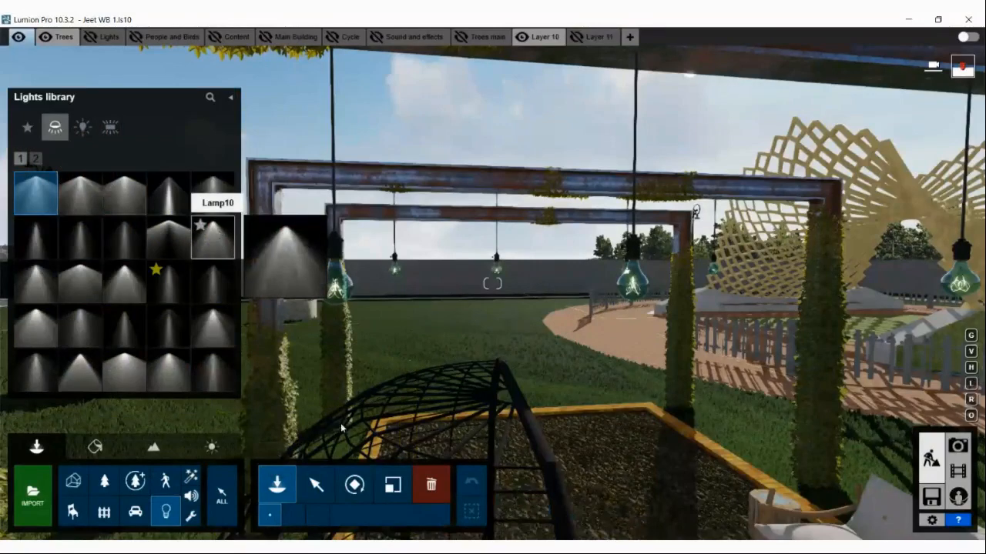
pyautogui.click(317, 484)
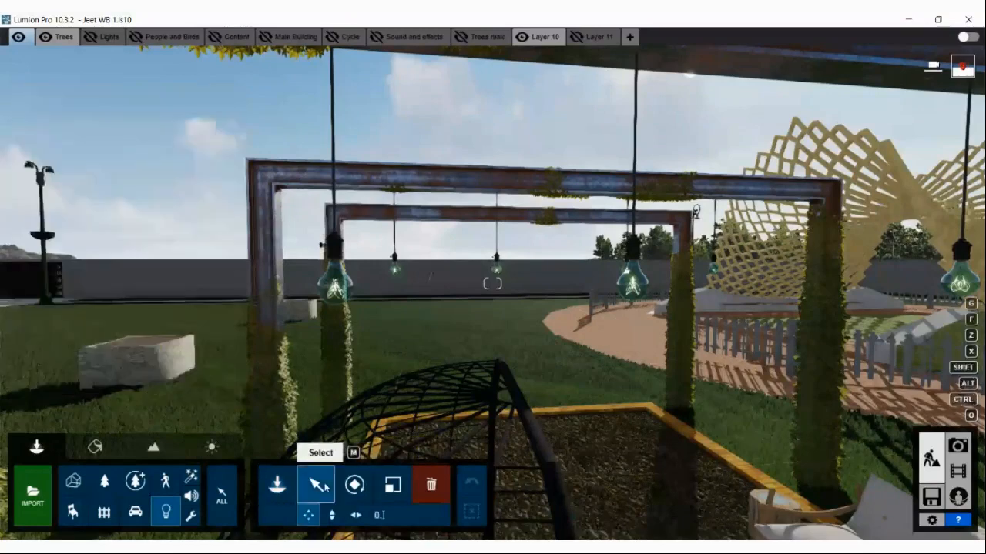
pyautogui.click(433, 487)
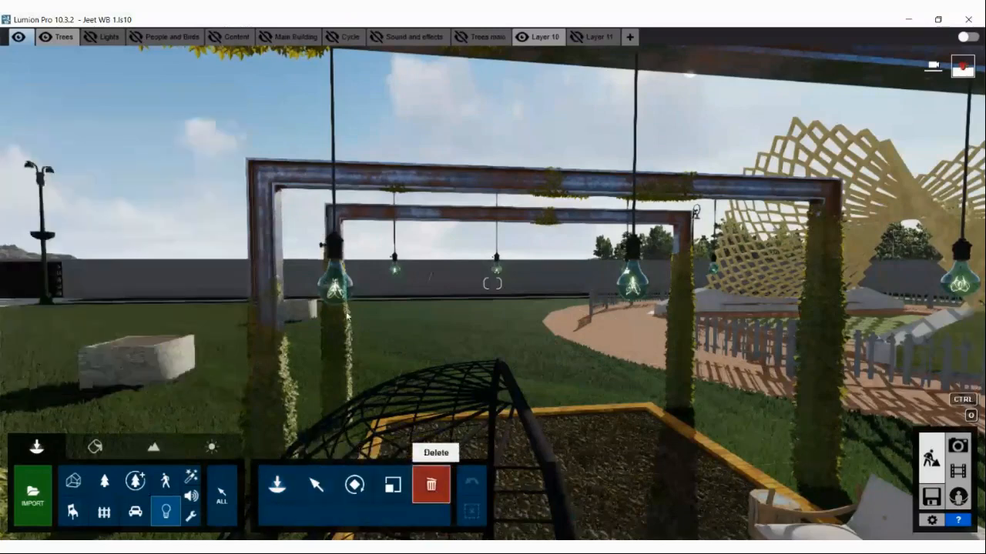
# - Assign the Standard material to the television screen on the living room's wood-clad wall
pyautogui.moveTo(346, 315); pyautogui.dragTo(368, 312, button='right')
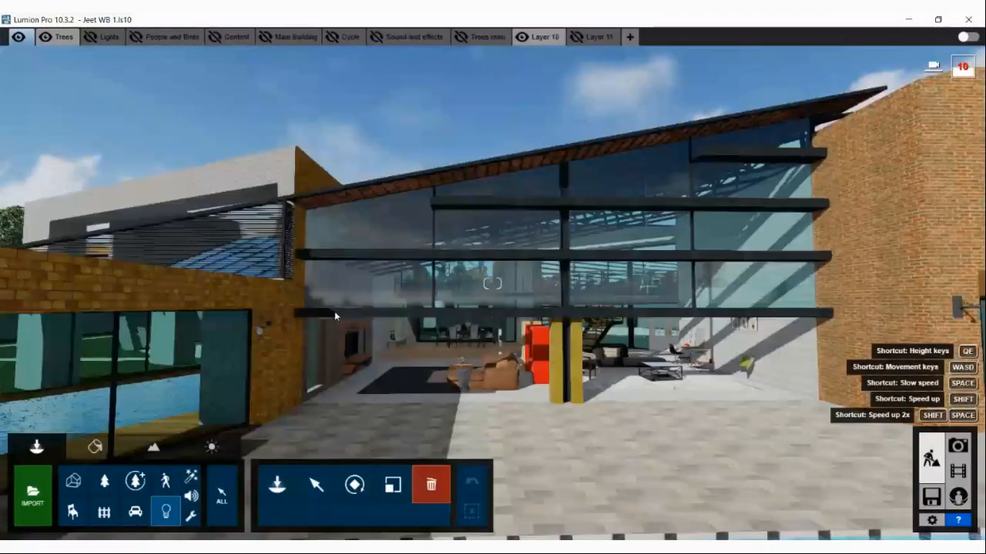
pyautogui.press('w')
pyautogui.moveTo(334, 311); pyautogui.dragTo(309, 329, button='right')
pyautogui.press('w')
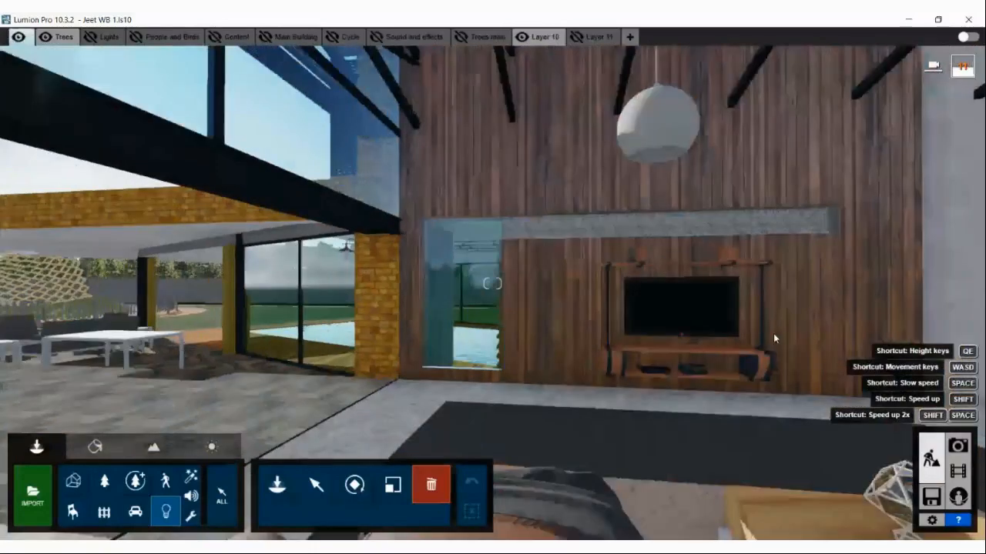
pyautogui.press('d')
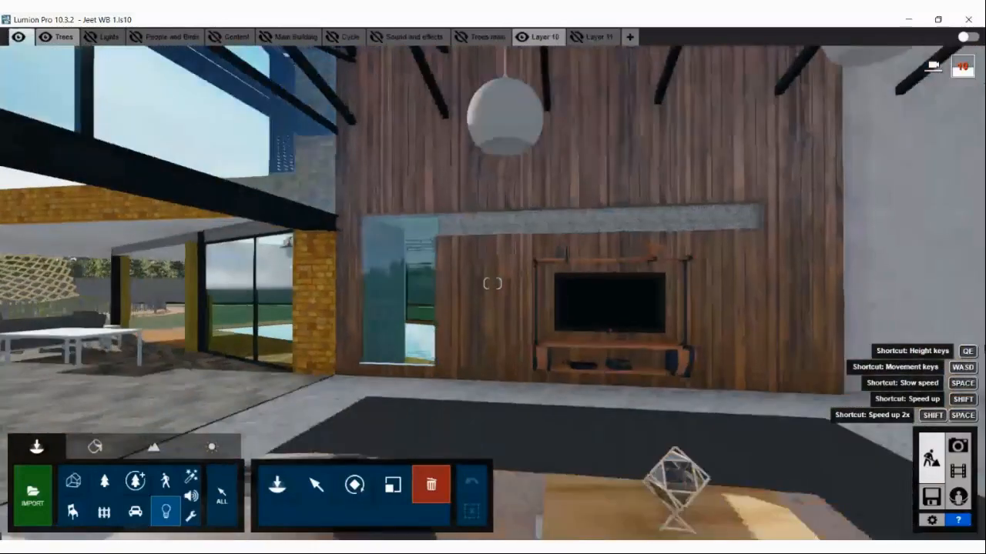
pyautogui.press('d')
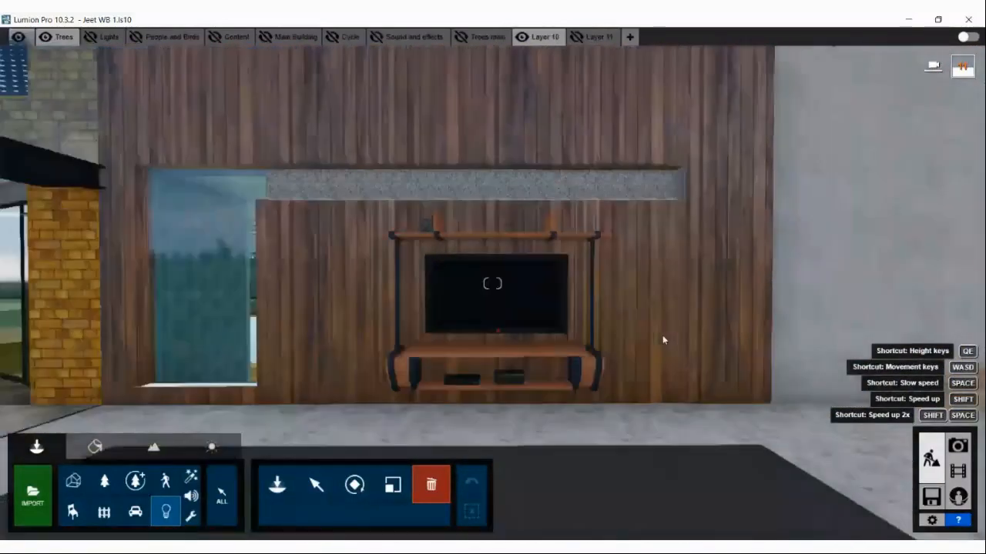
pyautogui.press('w')
pyautogui.click(108, 451)
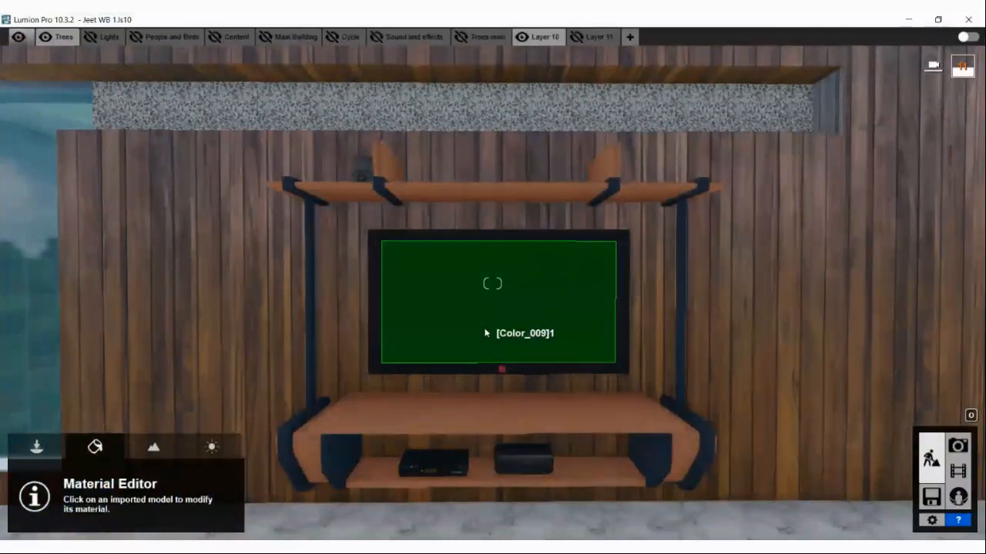
pyautogui.click(485, 332)
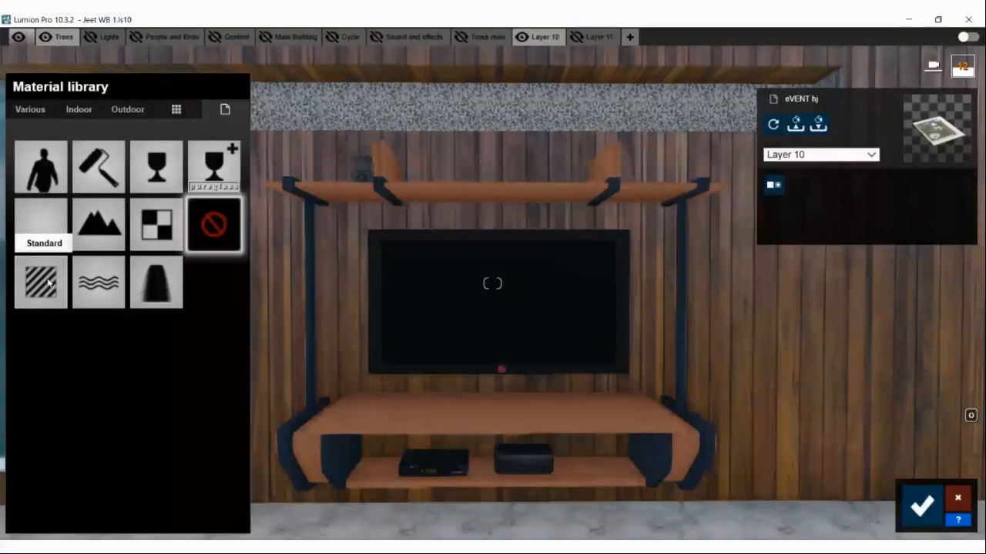
pyautogui.click(48, 283)
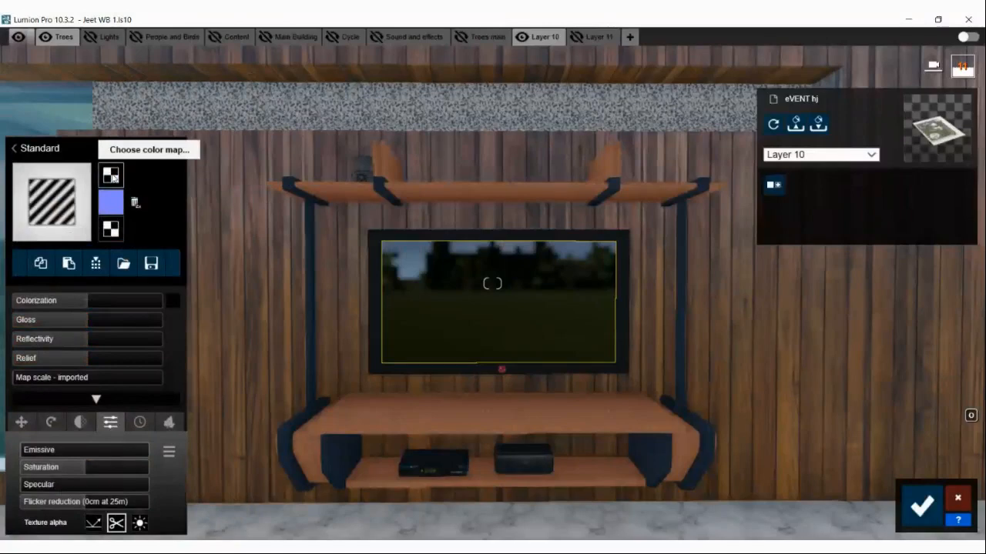
# - Load the video Deadpool 2 _ (720p).mp4 from the Webinar 2 Custom Texture folder as the television screen's color map
pyautogui.click(113, 177)
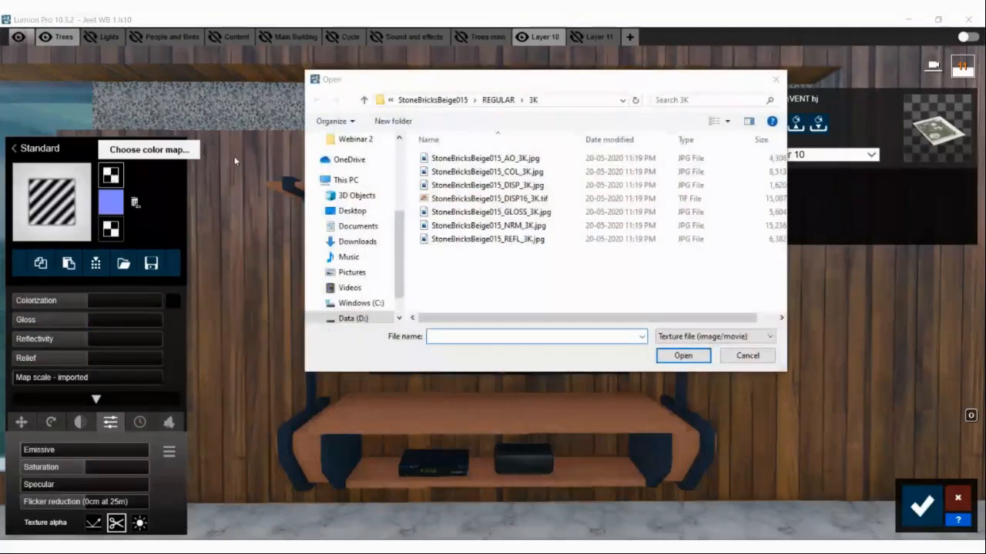
pyautogui.click(353, 180)
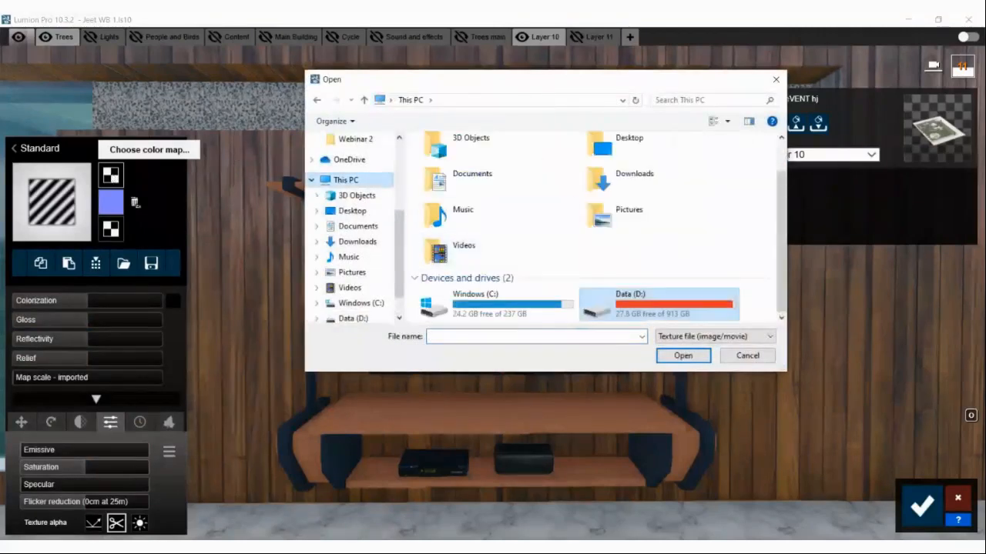
pyautogui.doubleClick(656, 302)
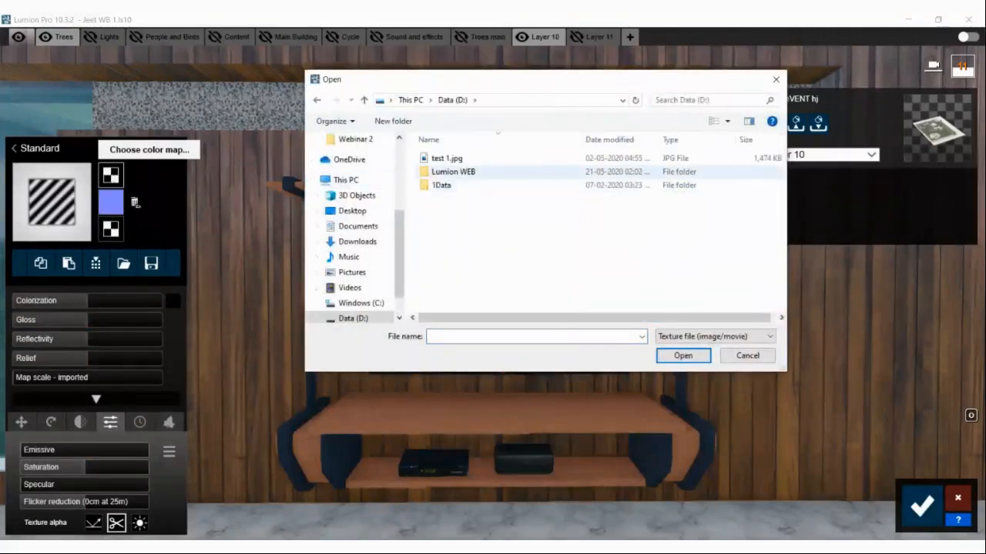
pyautogui.doubleClick(453, 172)
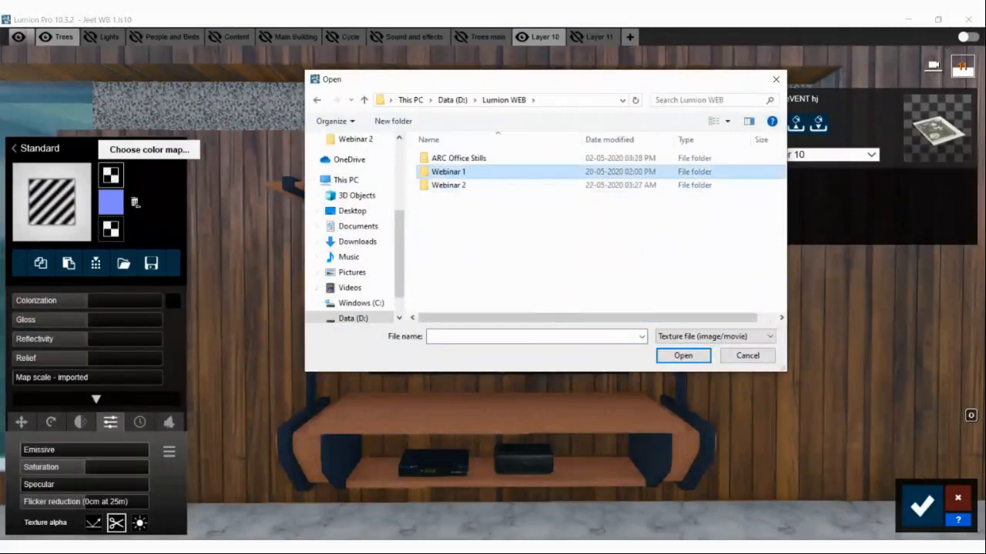
pyautogui.doubleClick(449, 184)
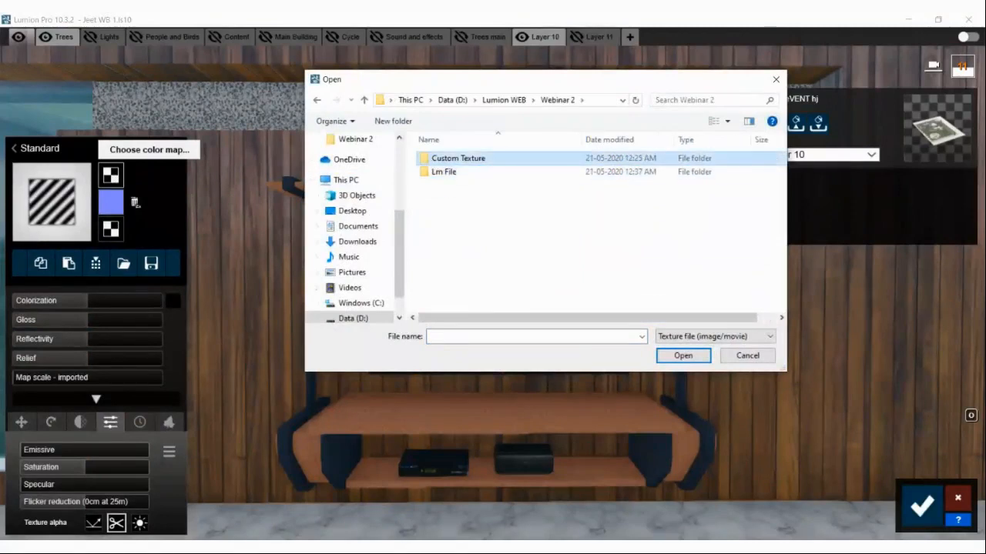
pyautogui.doubleClick(458, 158)
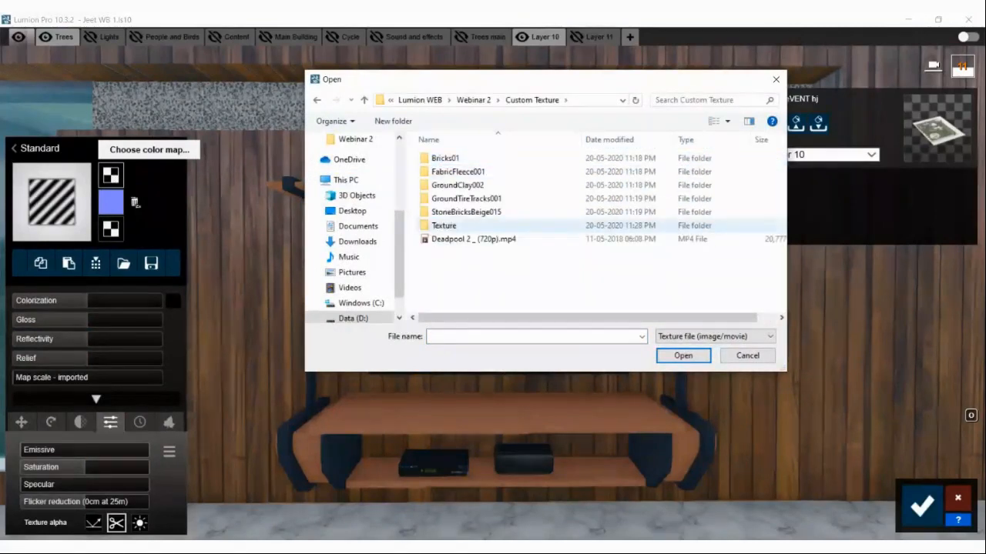
pyautogui.click(473, 239)
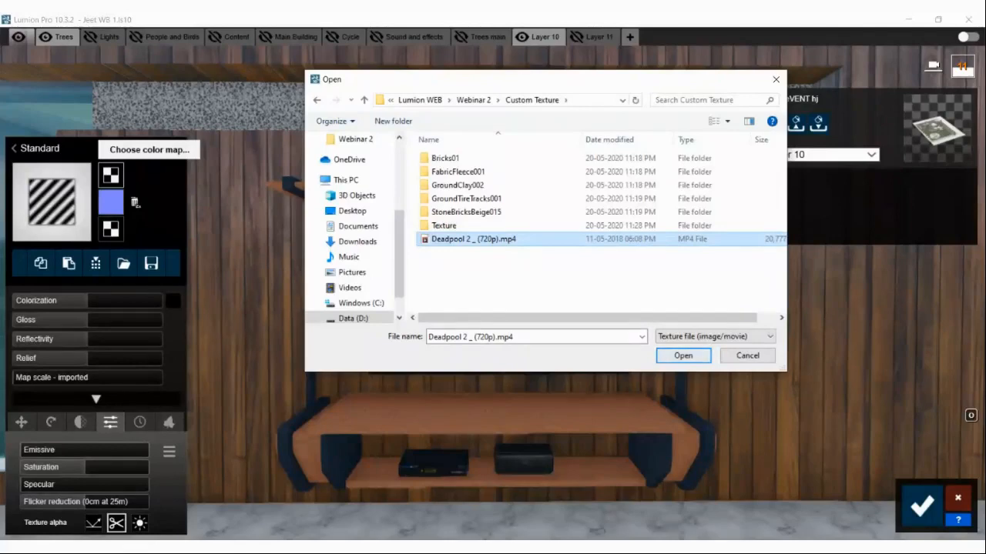
pyautogui.click(680, 356)
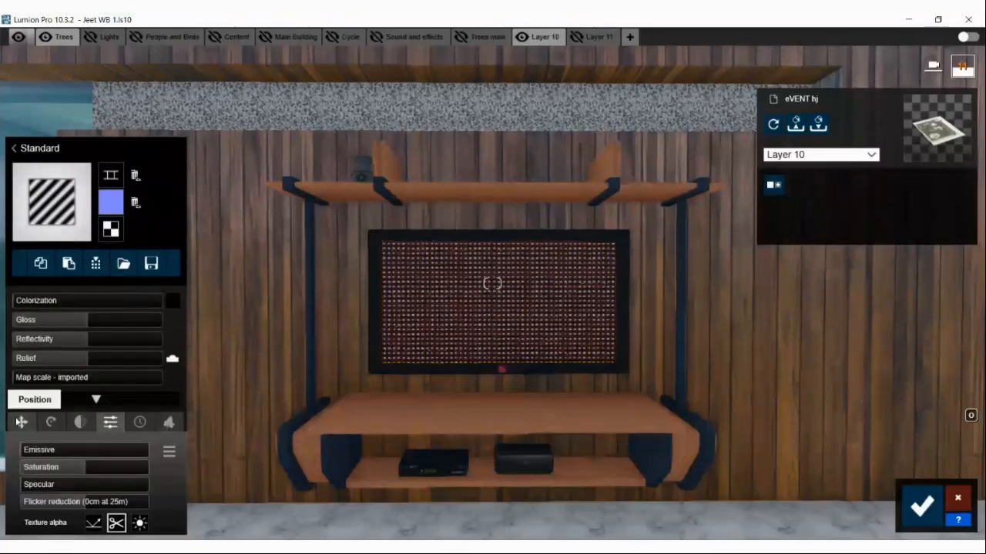
# - Set the screen video's map scale to 1.1 and its offsets to about a third of the range in X and Y and a fifth in Z
pyautogui.click(22, 423)
pyautogui.click(51, 423)
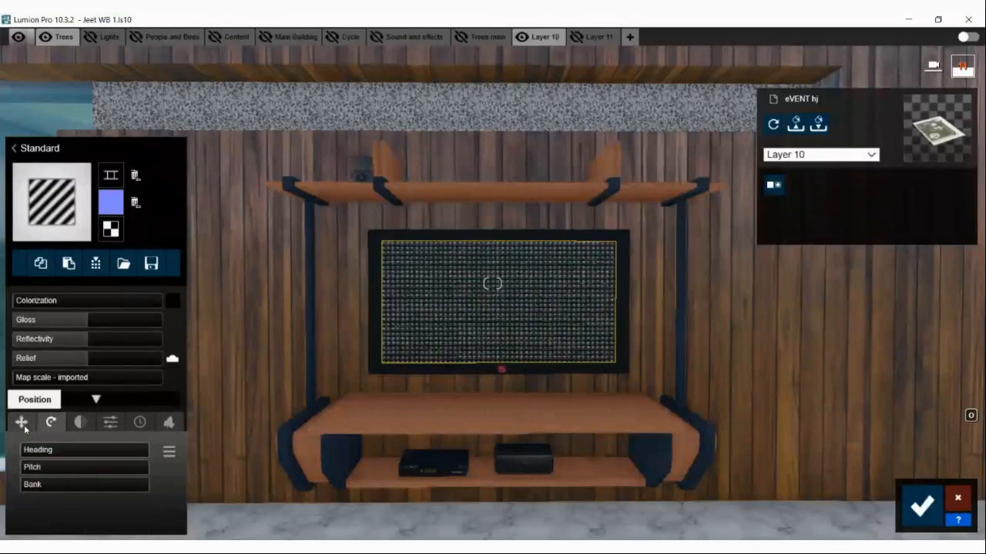
pyautogui.click(23, 427)
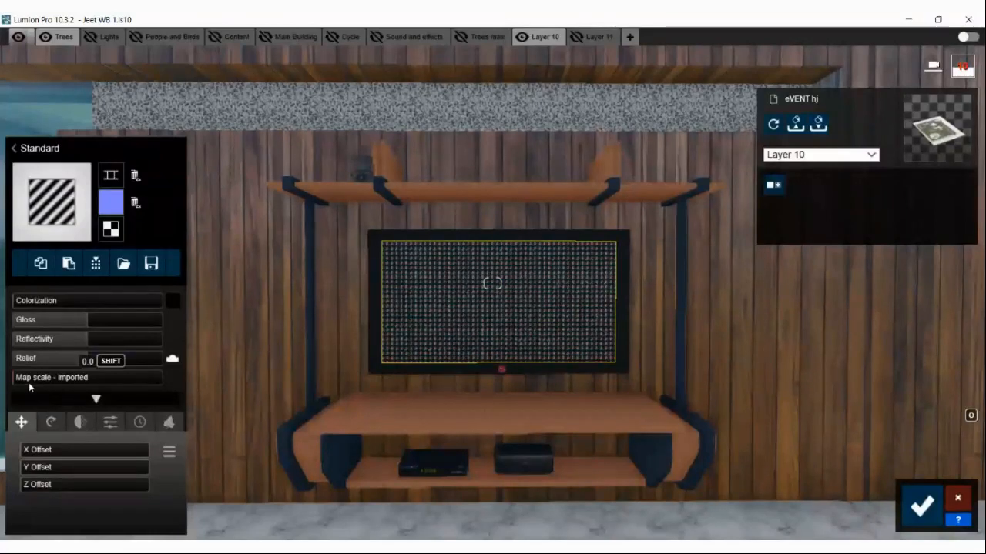
pyautogui.moveTo(29, 382); pyautogui.dragTo(47, 383)
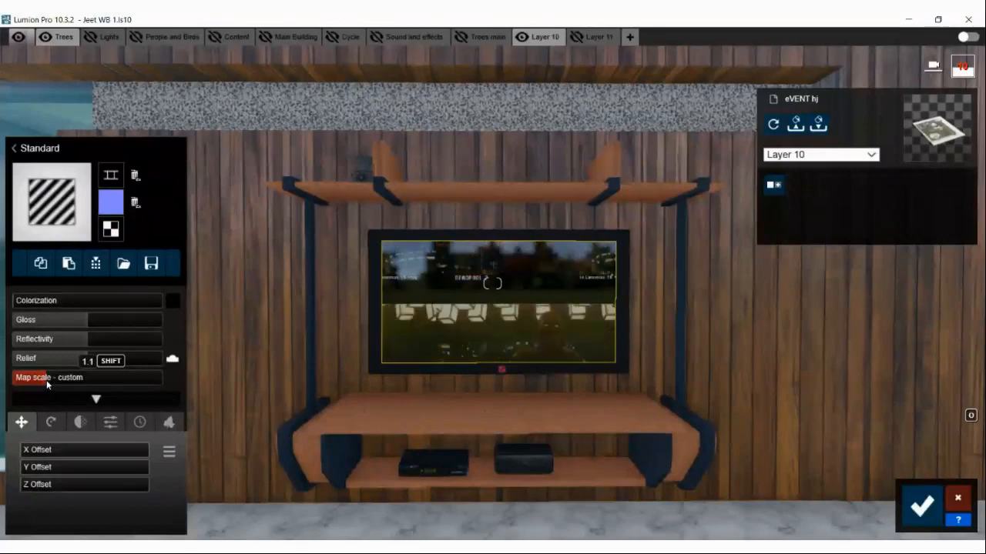
pyautogui.moveTo(38, 450); pyautogui.dragTo(68, 477)
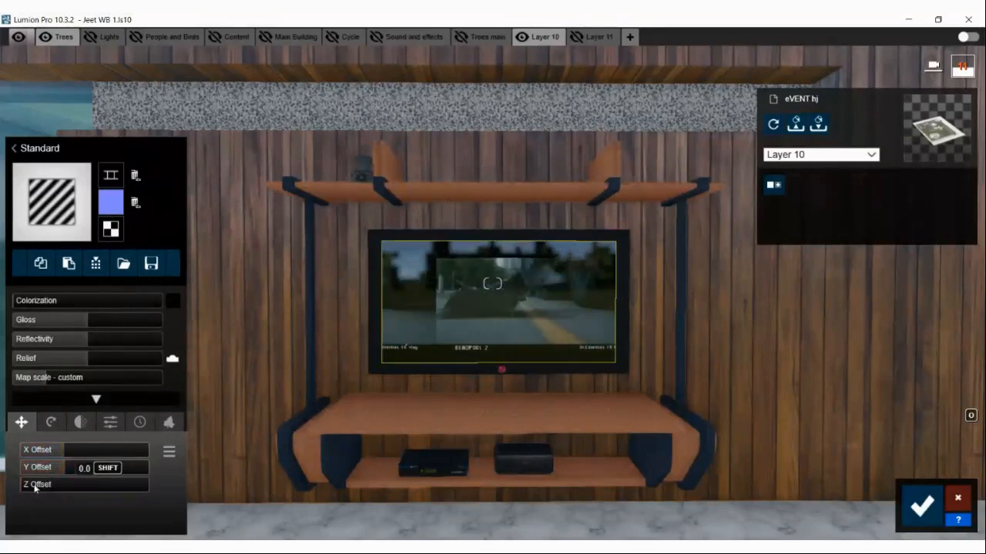
pyautogui.moveTo(56, 488)
pyautogui.mouseDown()
pyautogui.moveTo(83, 486)
pyautogui.moveTo(49, 488)
pyautogui.mouseUp()
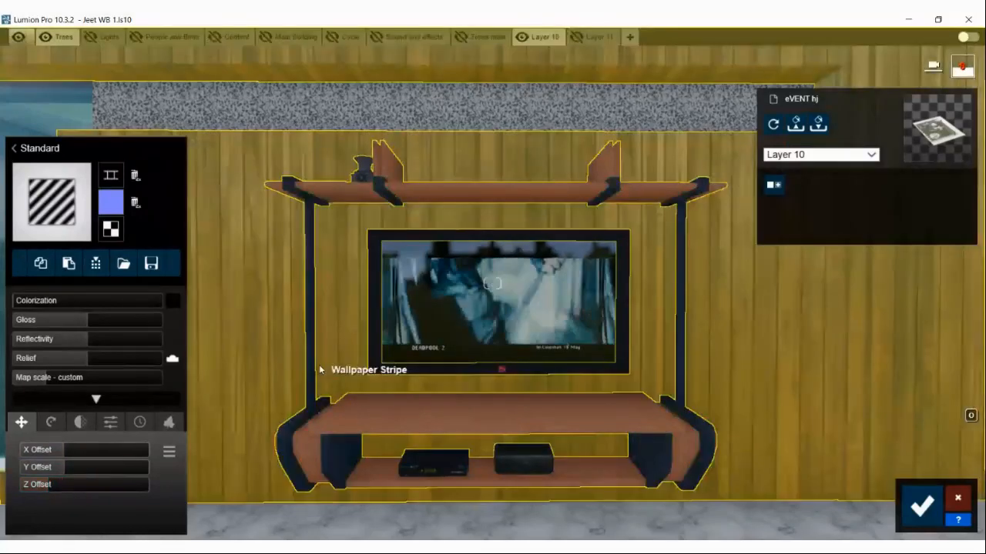
# - Examine the video playing on the television screen from near and far in the living room
pyautogui.press('s')
pyautogui.press('s')
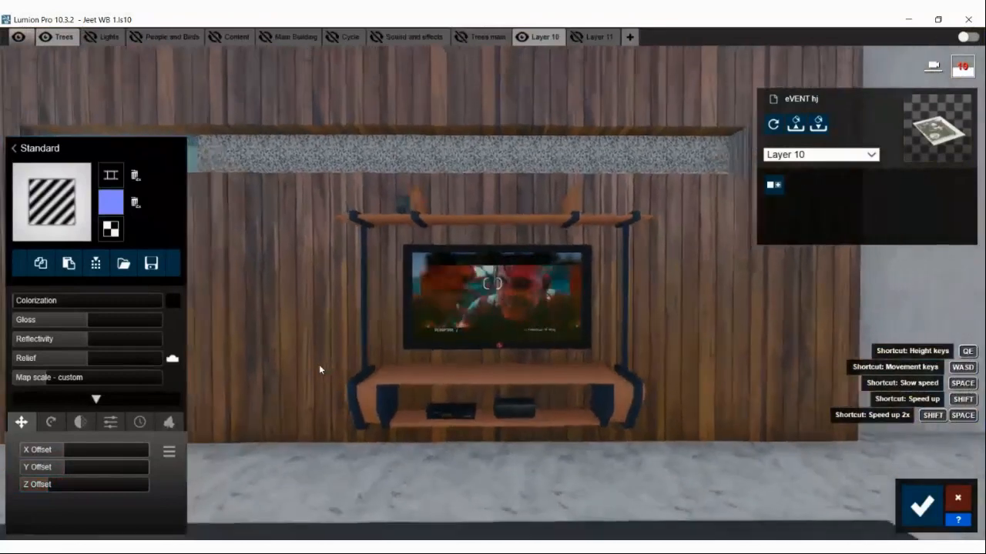
pyautogui.press('s')
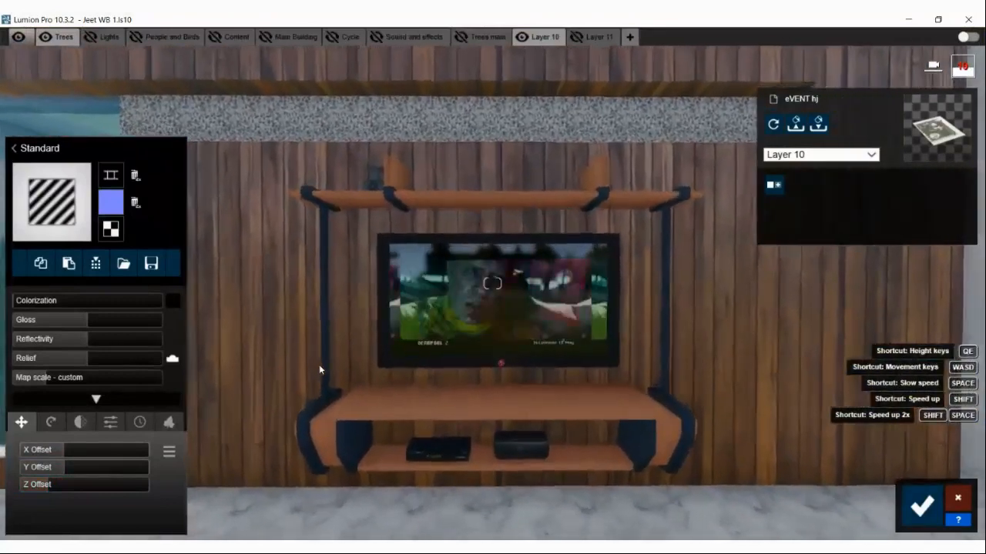
pyautogui.press('s')
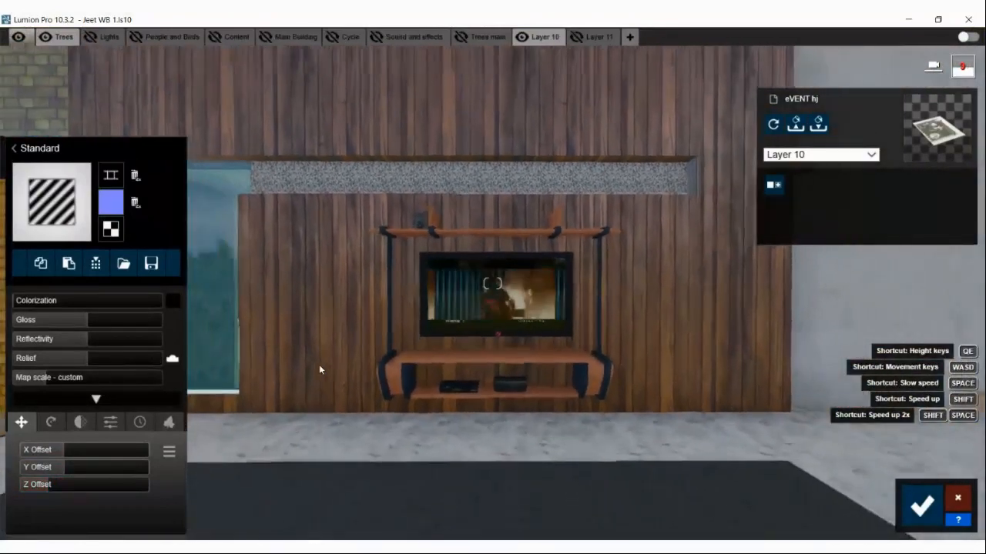
pyautogui.press('w')
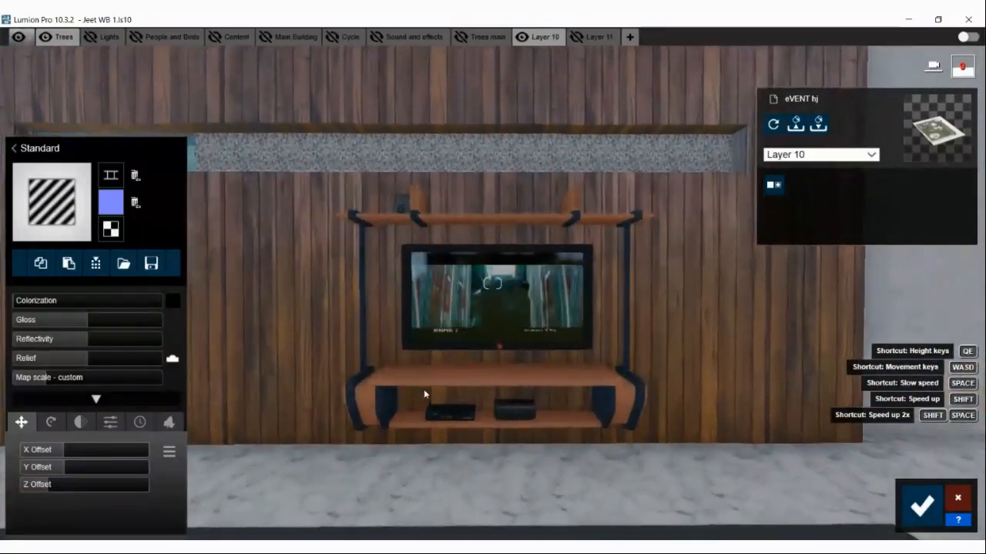
pyautogui.press('s')
pyautogui.press('w')
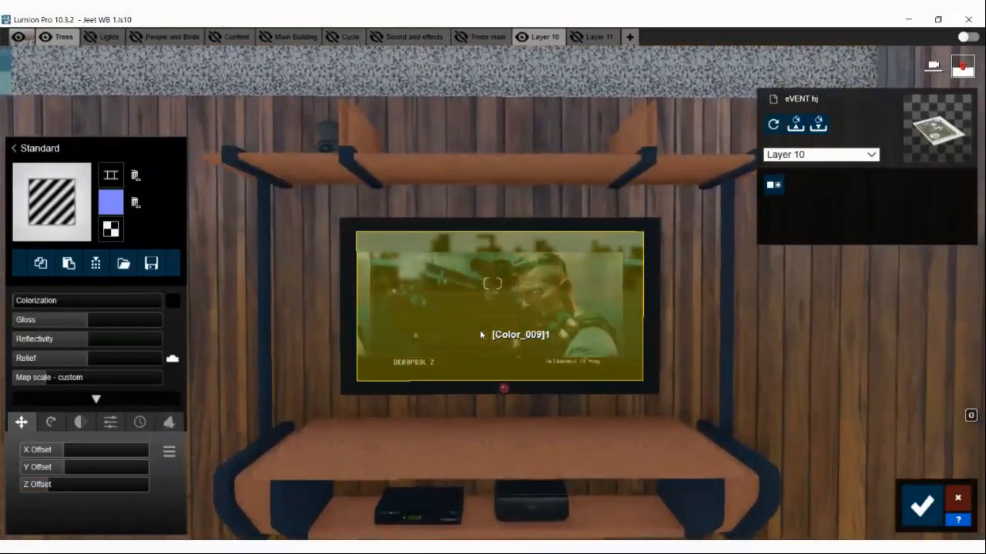
pyautogui.press('s')
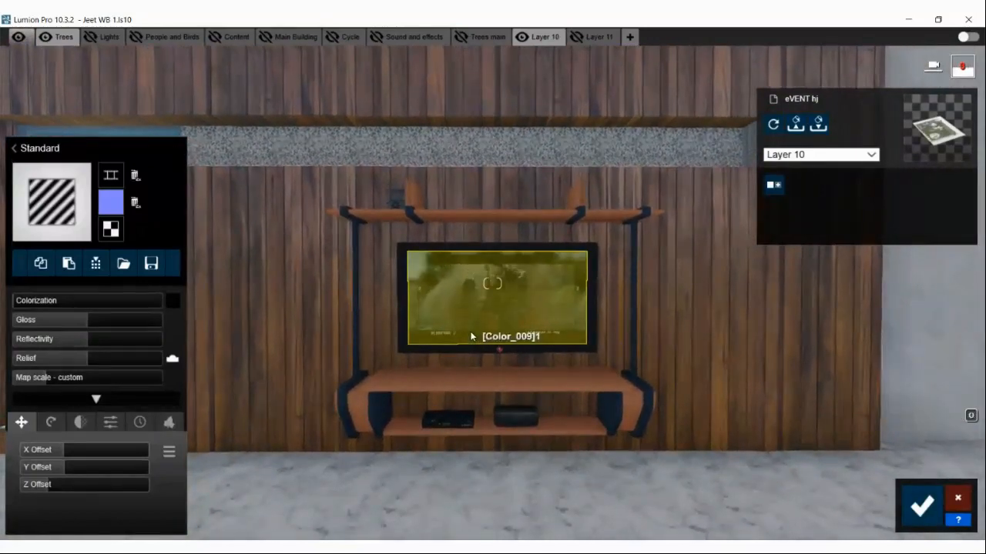
pyautogui.press('s')
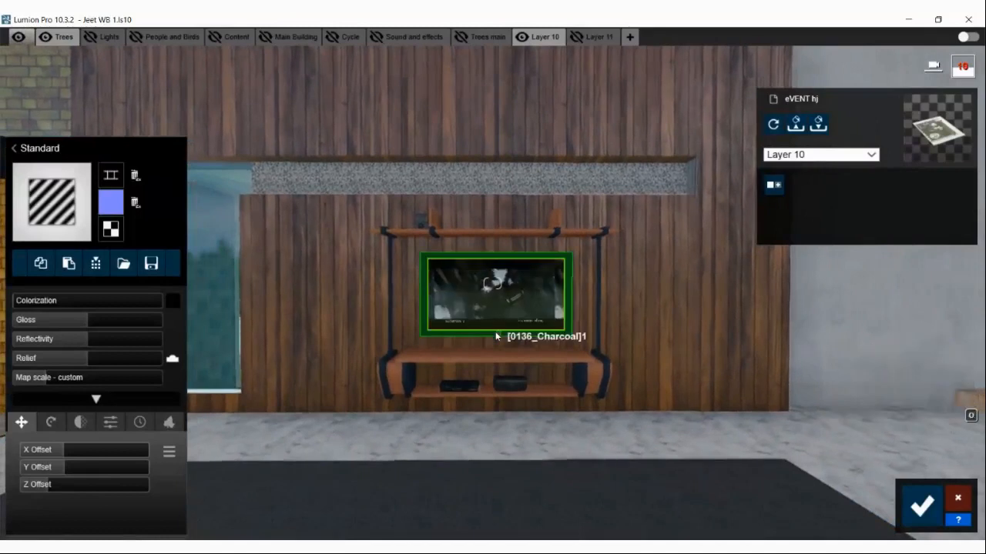
pyautogui.moveTo(645, 442); pyautogui.dragTo(644, 440, button='right')
pyautogui.press('w')
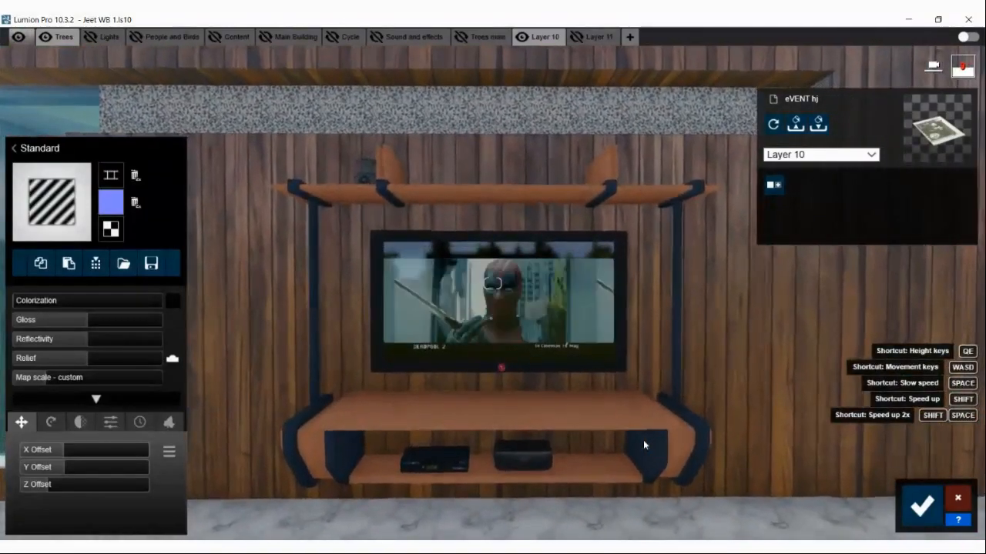
# - Raise the television screen material's emissive slightly and save the material changes
pyautogui.click(108, 422)
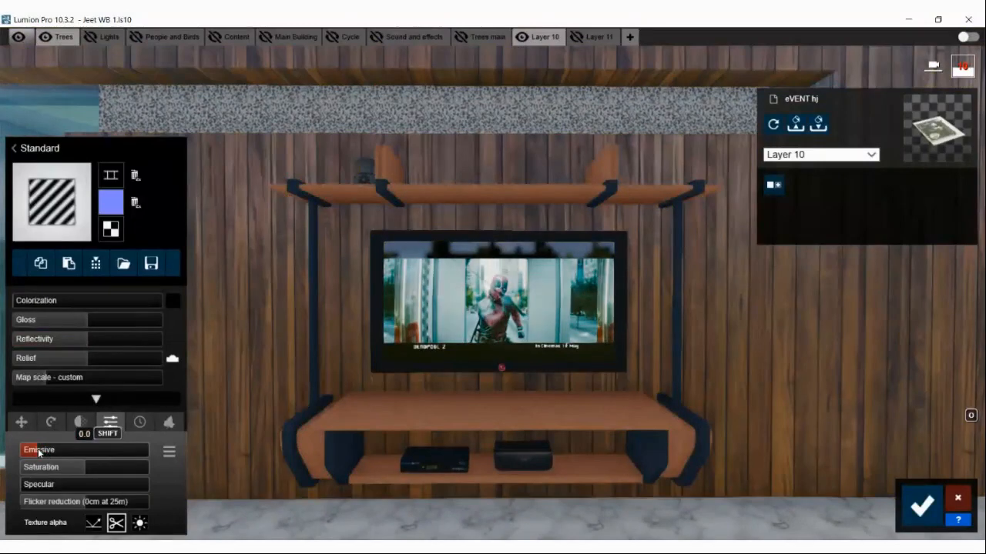
pyautogui.press('s')
pyautogui.press('s')
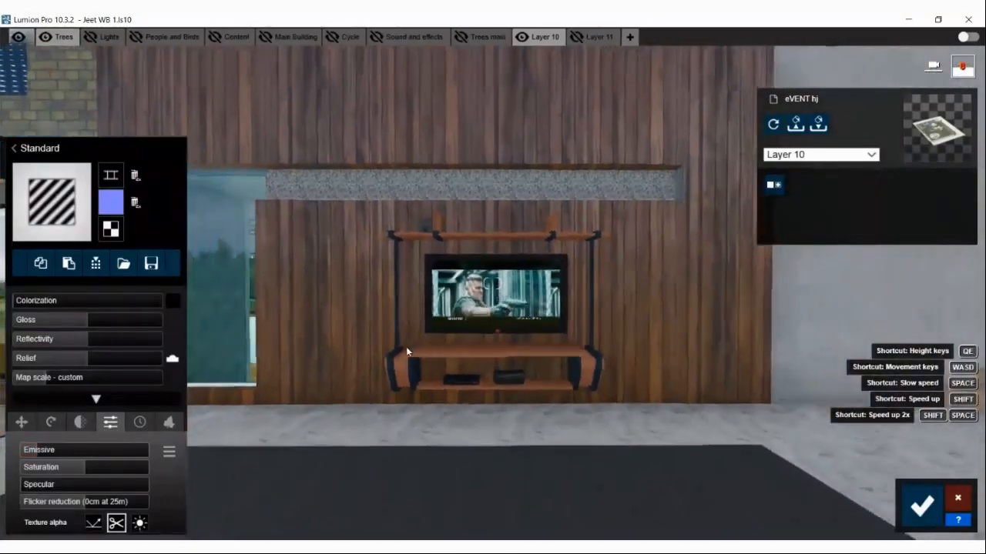
pyautogui.click(923, 506)
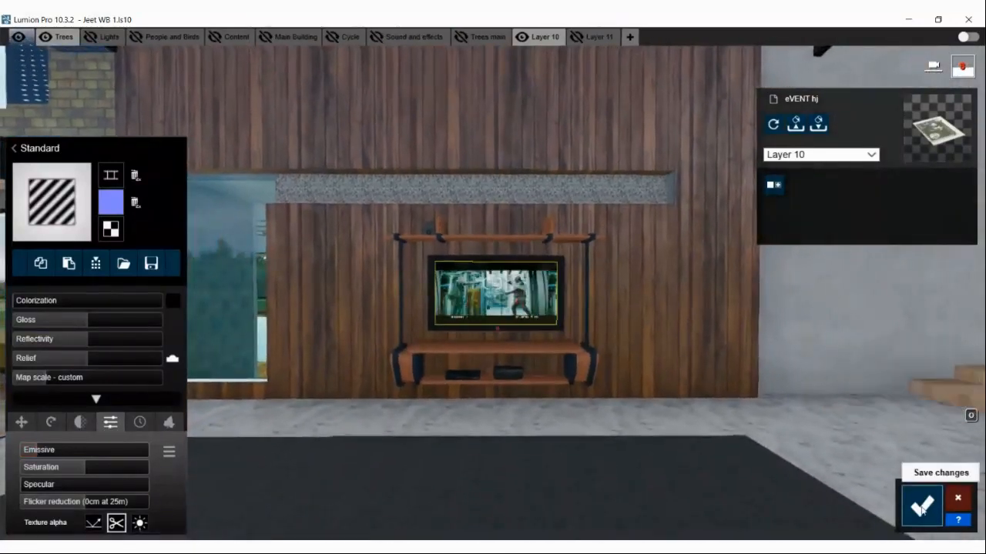
# - Examine the villa from the living room out to the garden pergola, lattice arch and brick facade
pyautogui.moveTo(501, 339); pyautogui.dragTo(565, 335, button='right')
pyautogui.press('s')
pyautogui.press('s')
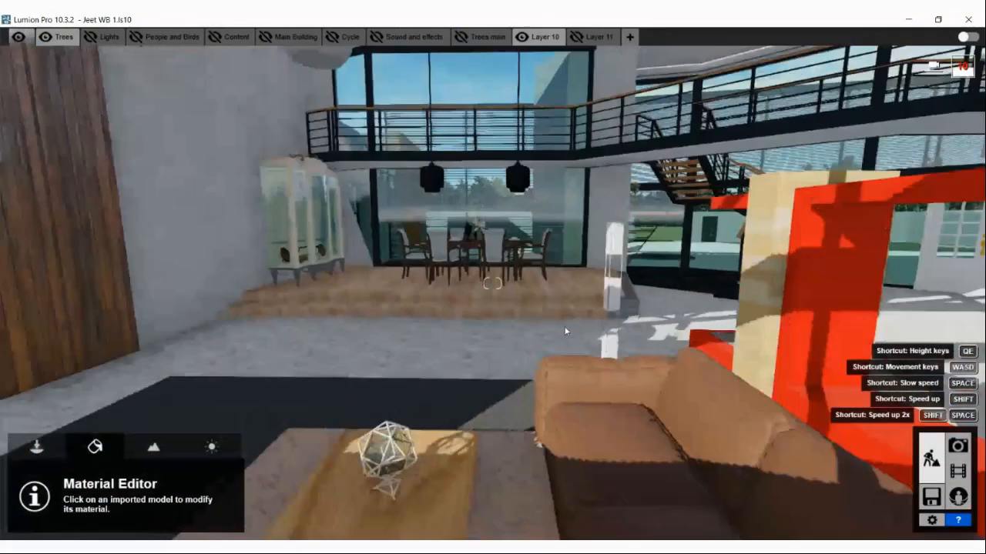
pyautogui.press('s')
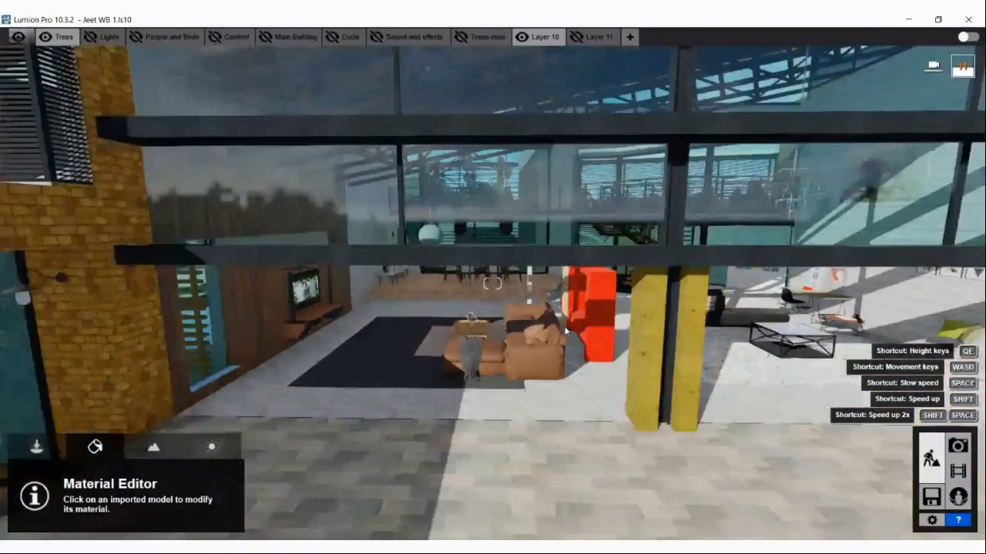
pyautogui.press('s')
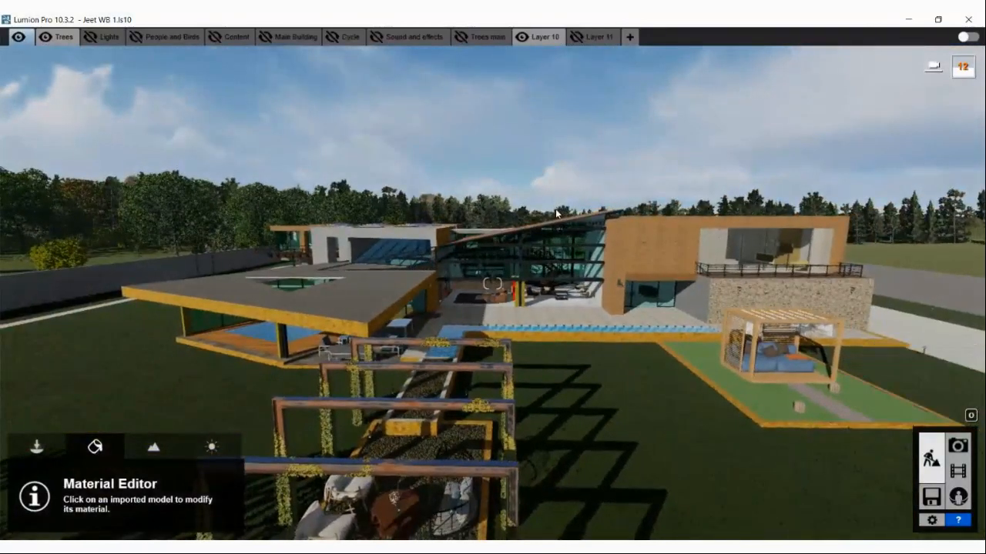
pyautogui.moveTo(554, 206)
pyautogui.mouseDown(button='right')
pyautogui.moveTo(542, 201)
pyautogui.moveTo(548, 192)
pyautogui.moveTo(544, 209)
pyautogui.moveTo(531, 209)
pyautogui.moveTo(553, 216)
pyautogui.mouseUp(button='right')
pyautogui.press('s')
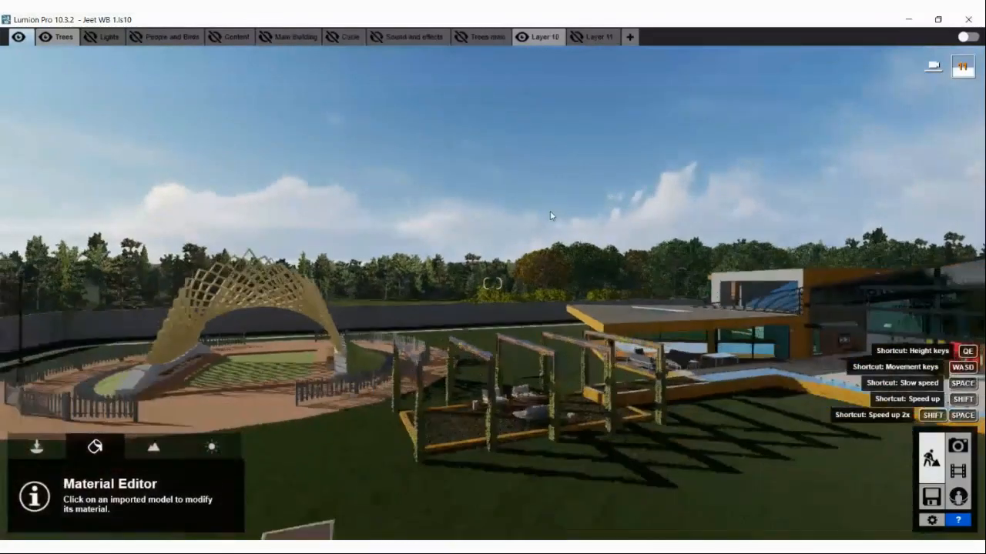
pyautogui.moveTo(467, 327); pyautogui.dragTo(478, 319, button='right')
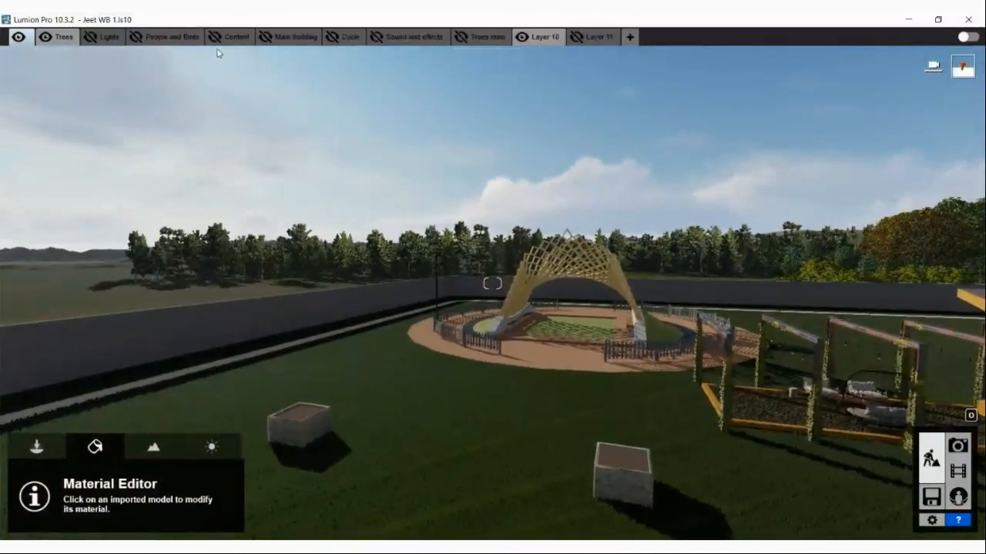
pyautogui.moveTo(579, 175)
pyautogui.mouseDown(button='right')
pyautogui.moveTo(601, 175)
pyautogui.moveTo(579, 175)
pyautogui.mouseUp(button='right')
pyautogui.press('w')
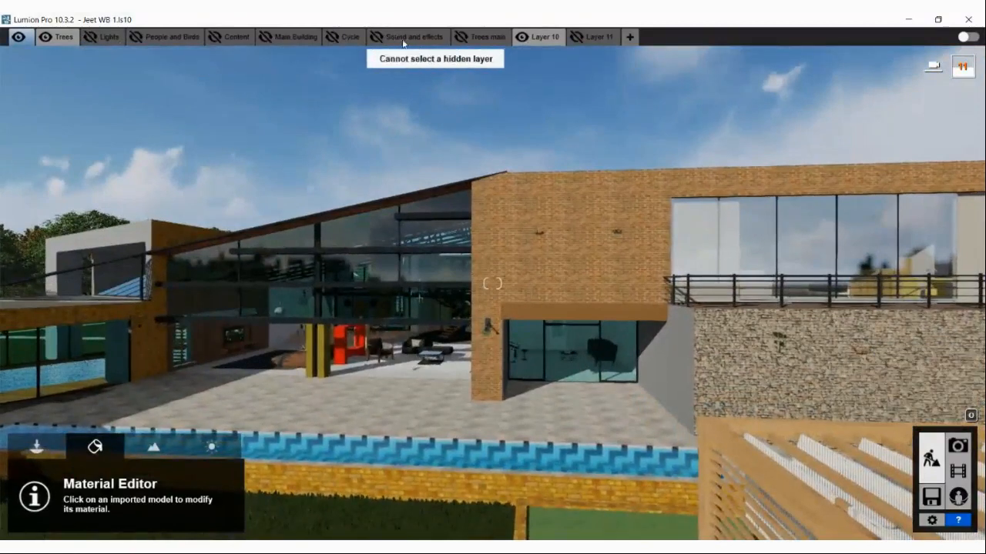
# - Show the Main Building layer and hide Layer 10
pyautogui.click(265, 37)
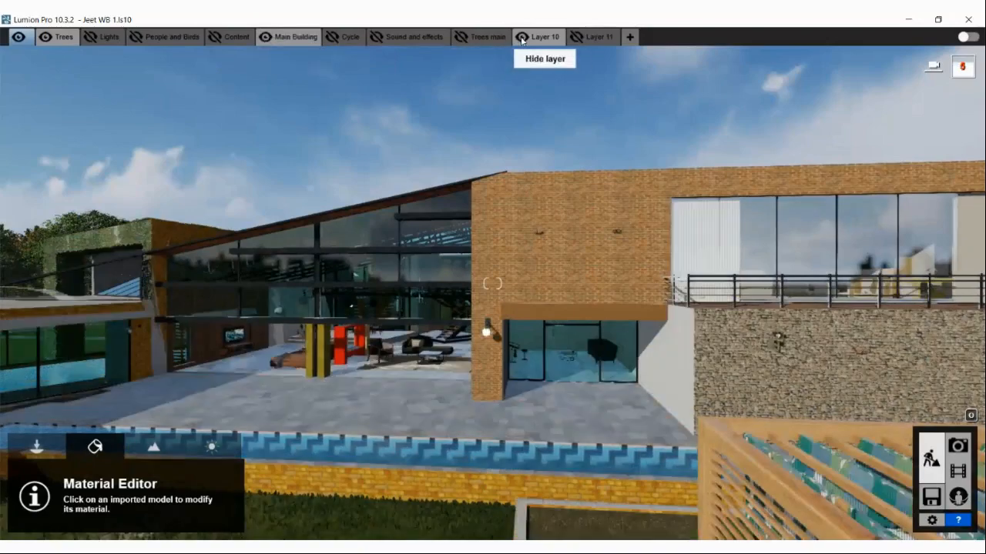
pyautogui.click(522, 37)
pyautogui.press('s')
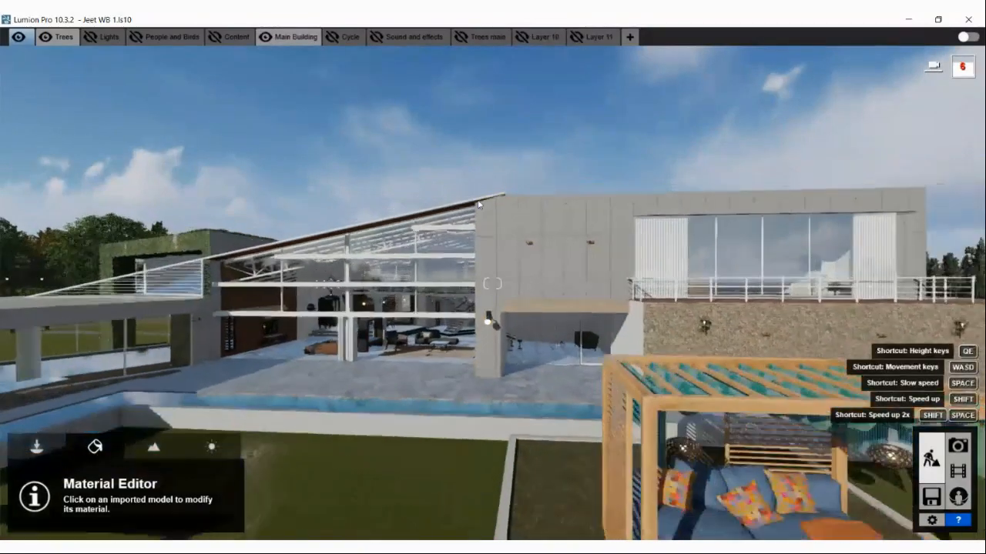
pyautogui.press('s')
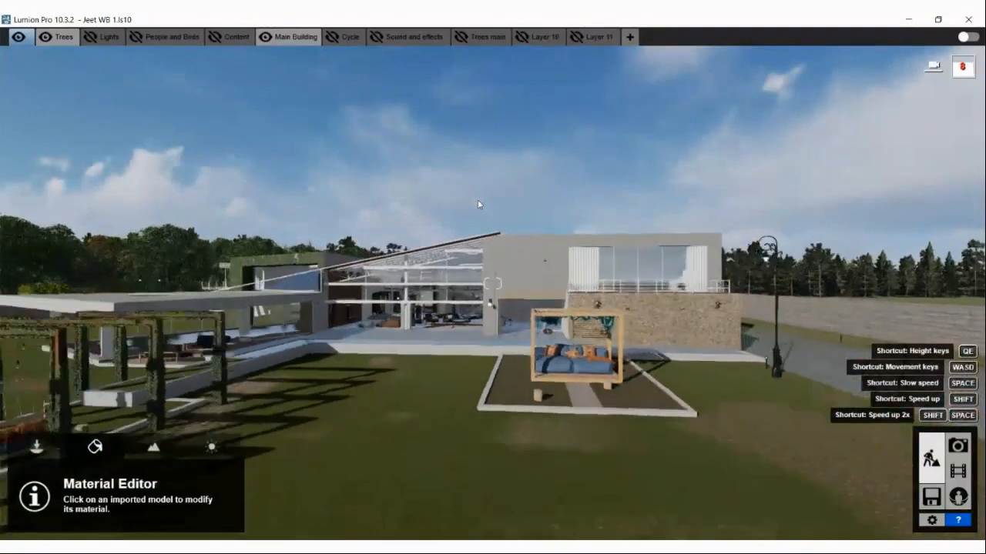
# - Examine the finished main building from the garden pergola through the pool terrace to the dining area
pyautogui.moveTo(469, 218); pyautogui.dragTo(479, 214, button='right')
pyautogui.press('w')
pyautogui.press('w')
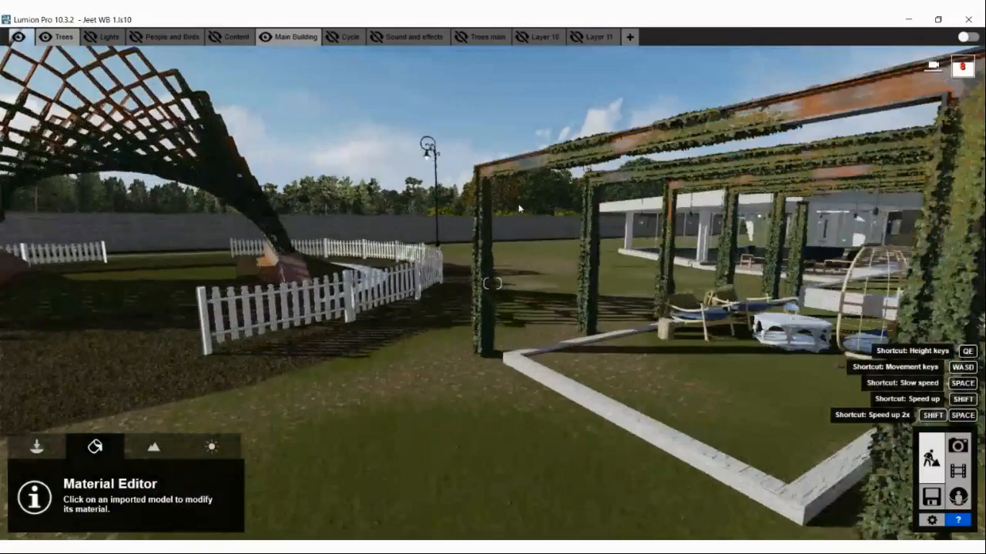
pyautogui.press('w')
pyautogui.moveTo(518, 209); pyautogui.dragTo(491, 211, button='right')
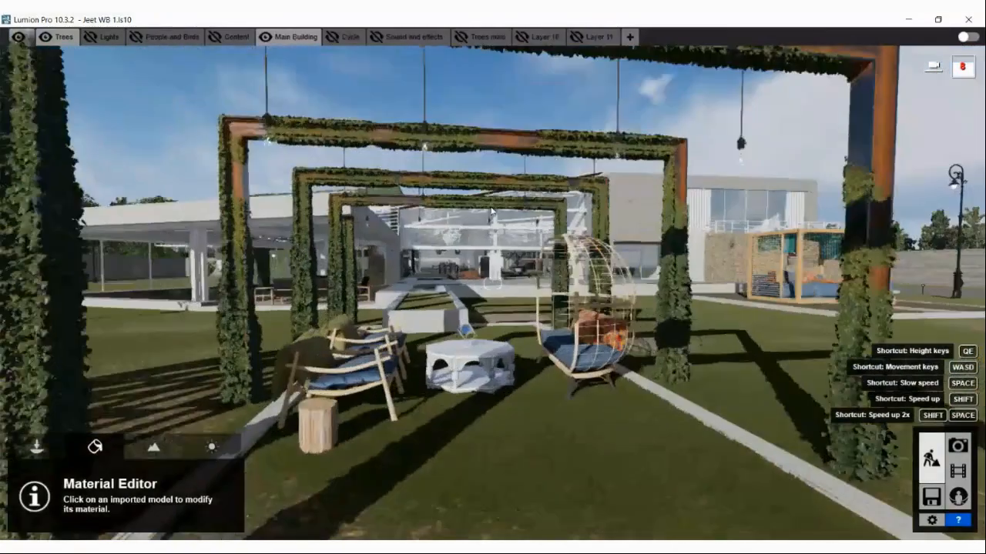
pyautogui.press('w')
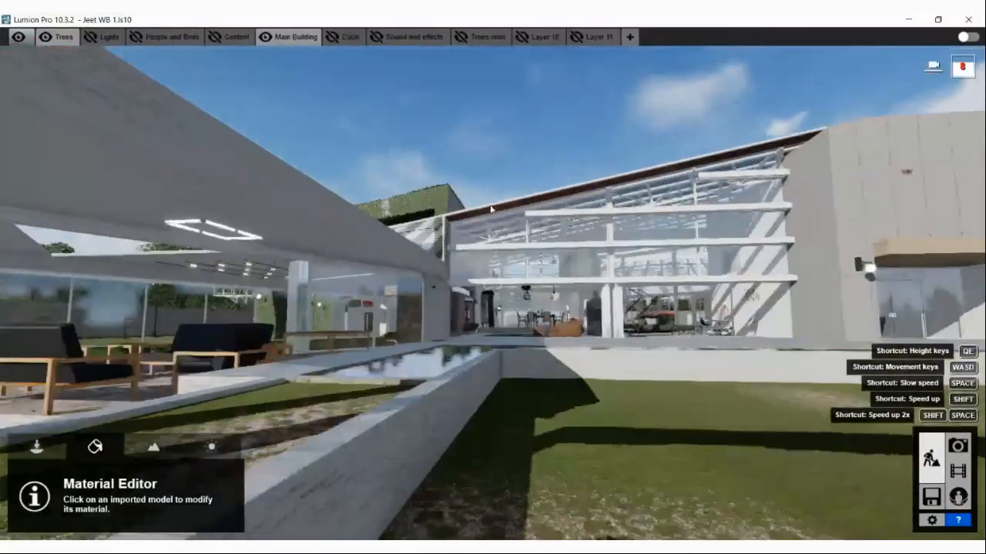
pyautogui.press('w')
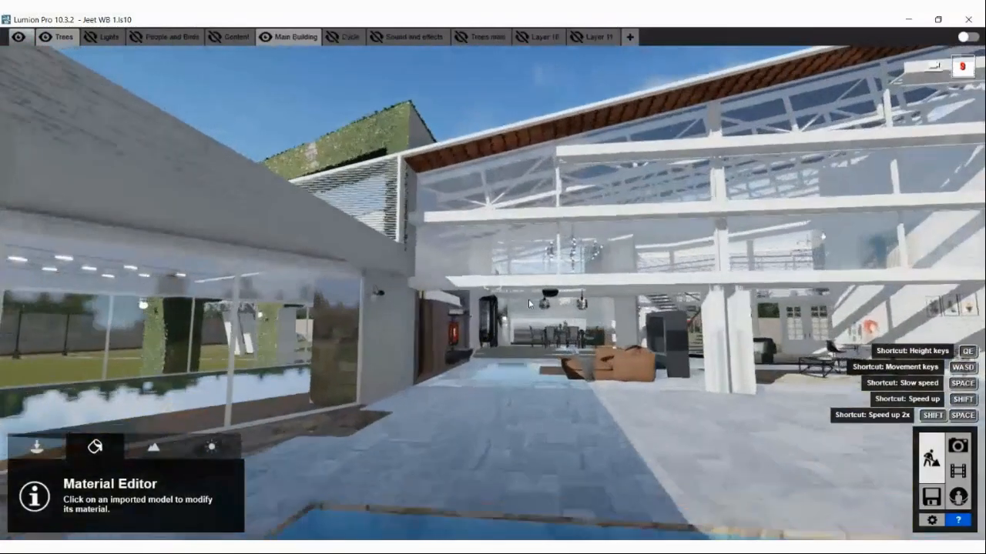
pyautogui.press('w')
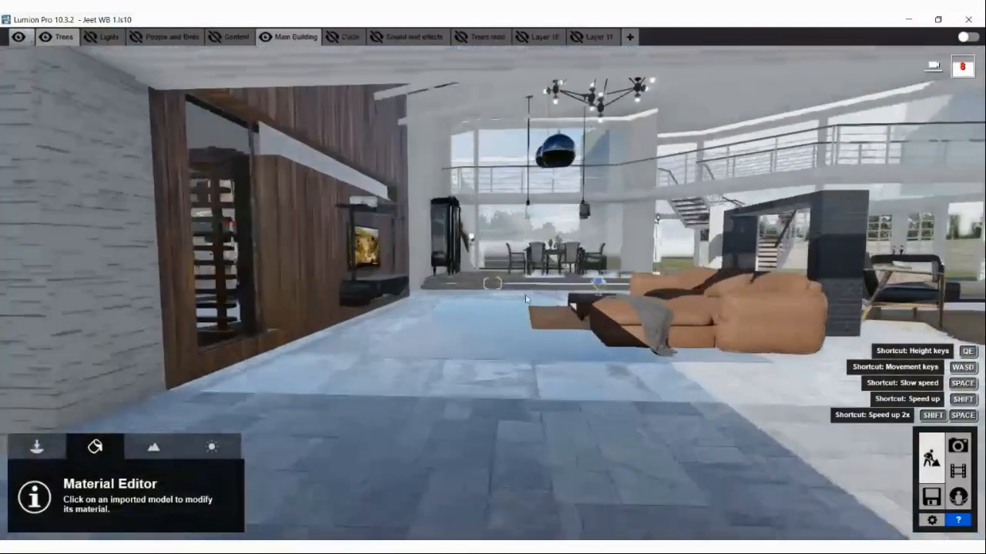
pyautogui.press('w')
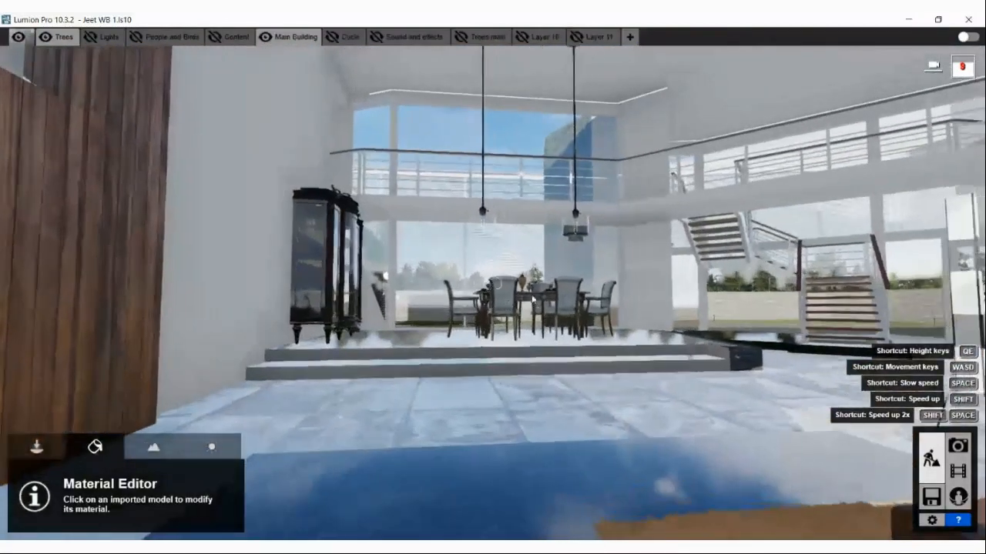
# - Examine the finished lounge with its white brick wall, chandelier, staircase and seating area
pyautogui.moveTo(532, 299); pyautogui.dragTo(499, 284, button='right')
pyautogui.moveTo(489, 241); pyautogui.dragTo(493, 242, button='right')
pyautogui.press('w')
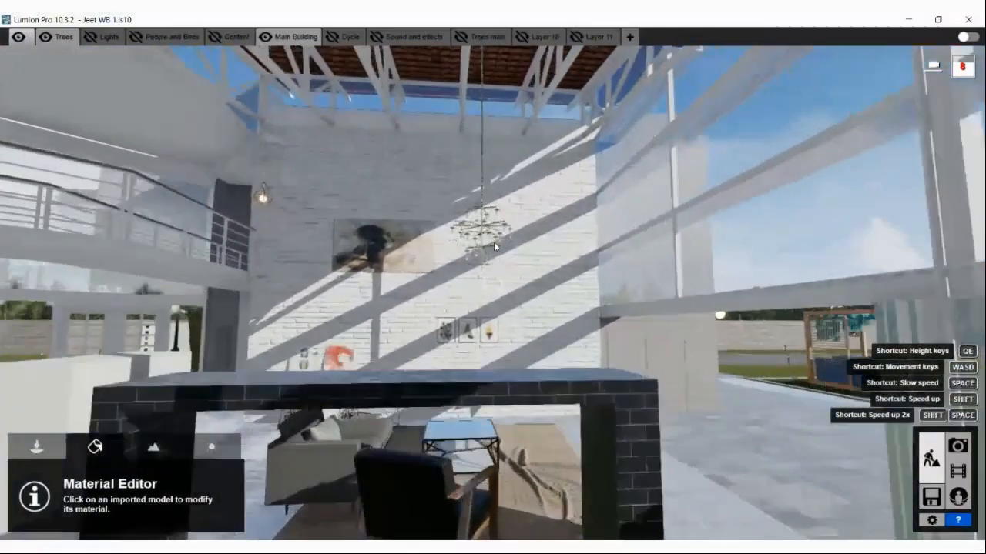
pyautogui.press('w')
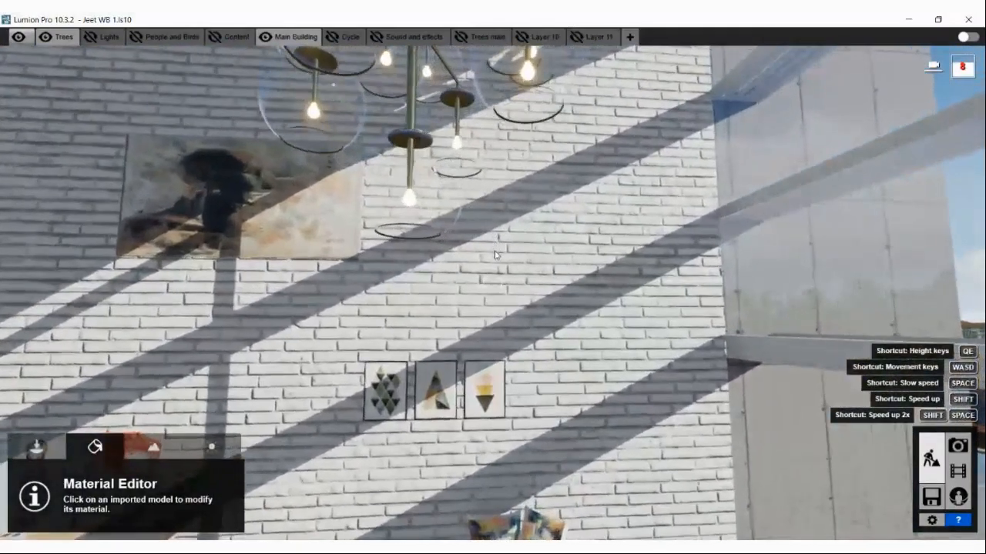
pyautogui.moveTo(495, 254); pyautogui.dragTo(447, 258, button='right')
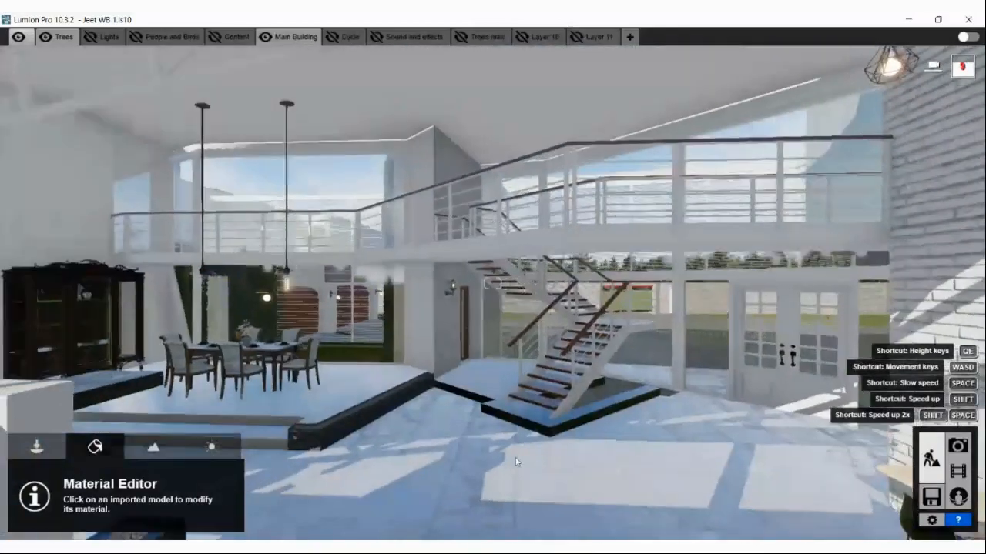
pyautogui.press('s')
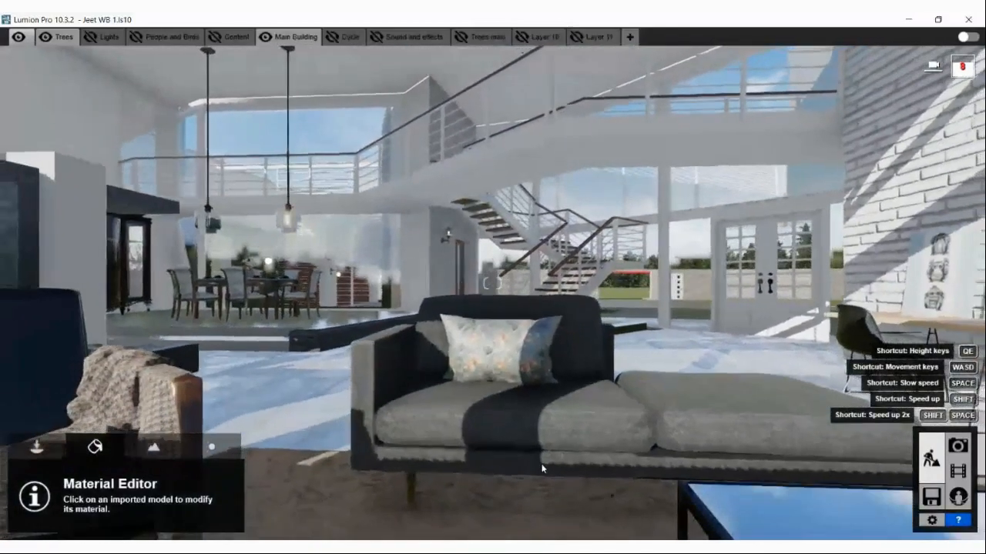
pyautogui.press('s')
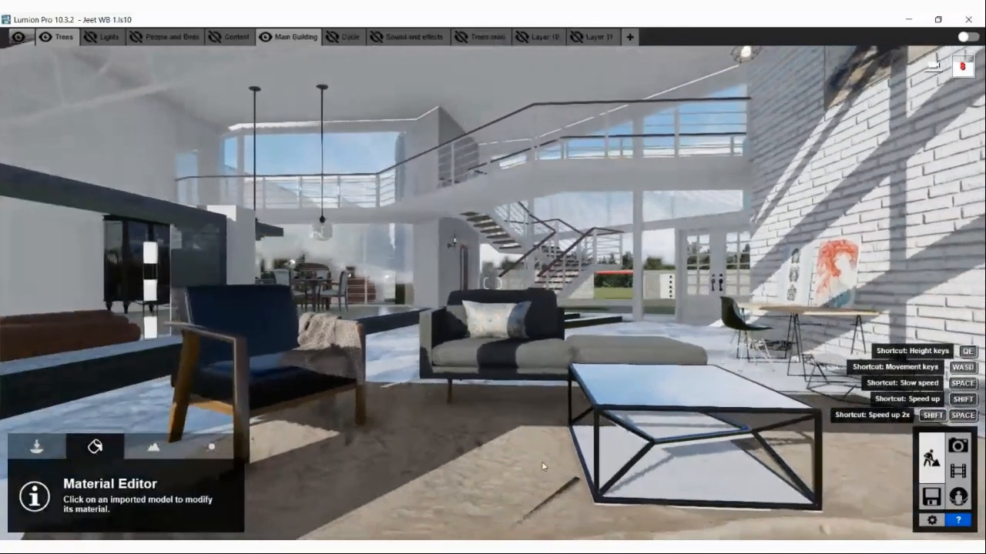
pyautogui.press('s')
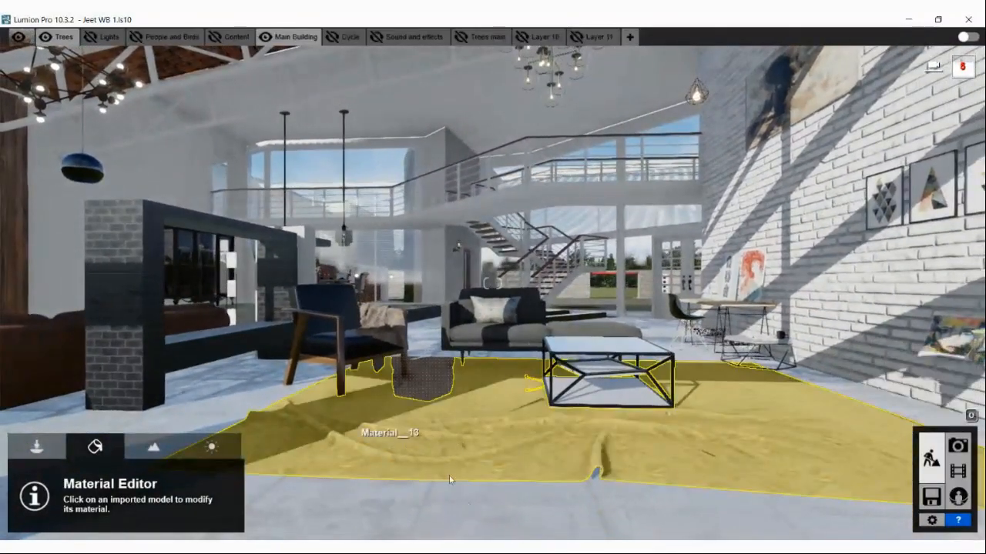
pyautogui.press('s')
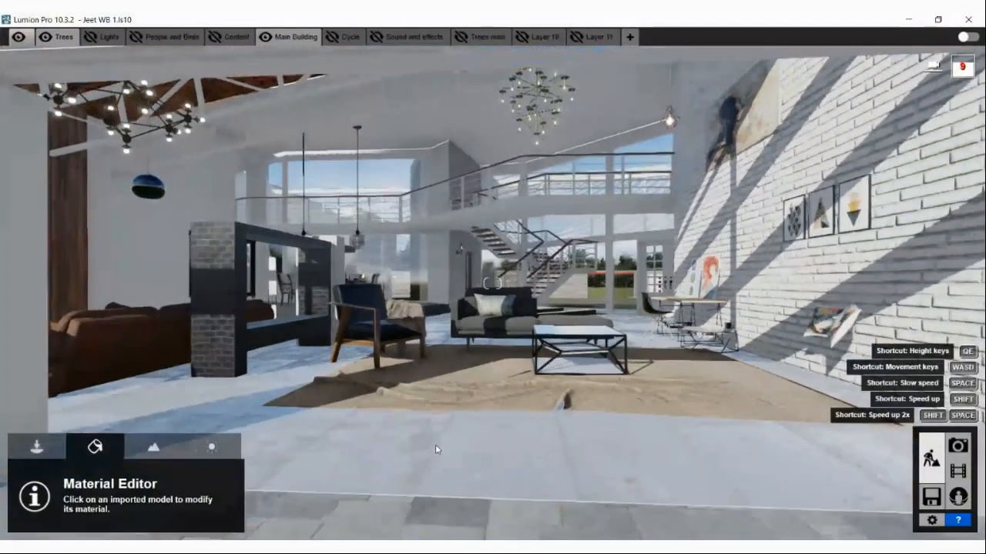
pyautogui.press('w')
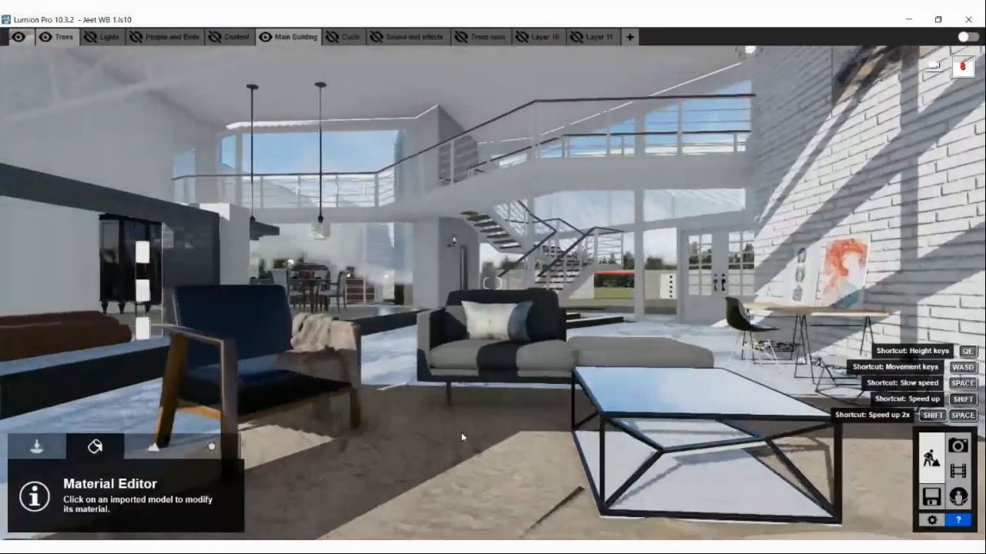
pyautogui.press('s')
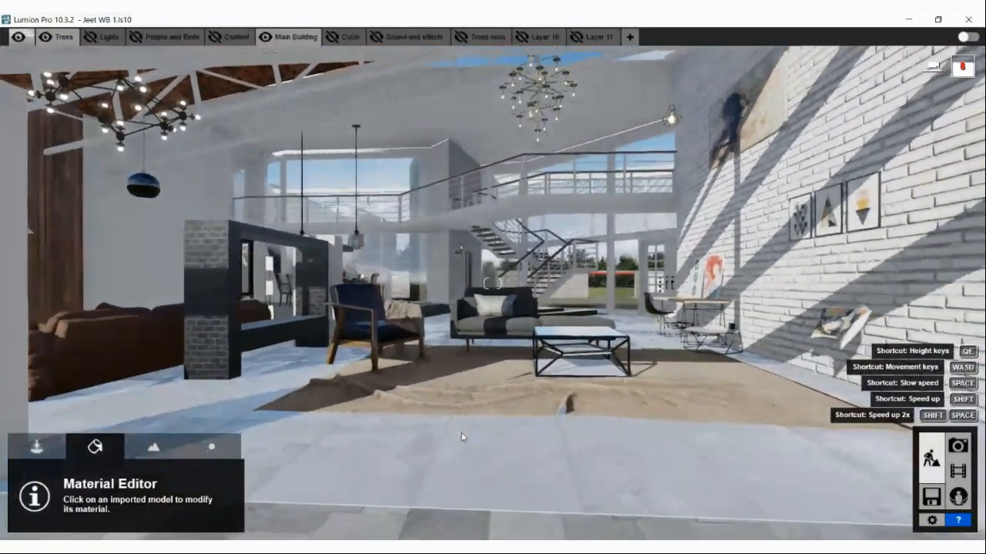
# - Show the Lights, Content and Trees main layers around the main building
pyautogui.press('s')
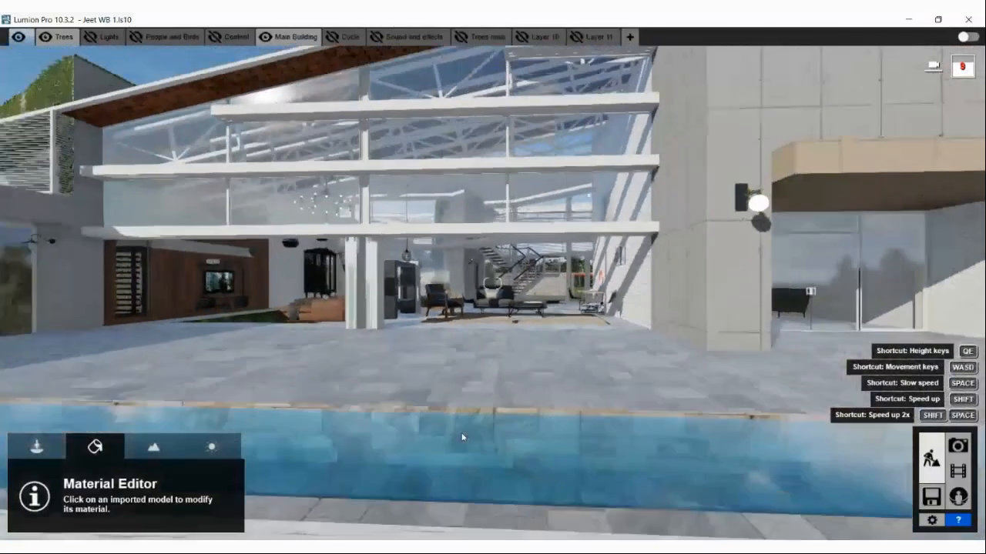
pyautogui.press('s')
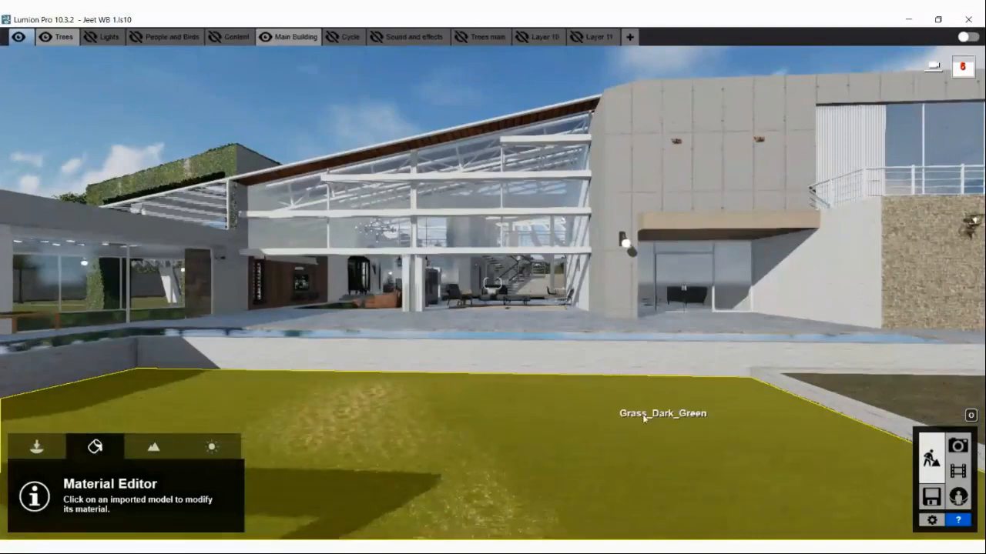
pyautogui.moveTo(643, 416); pyautogui.dragTo(600, 398, button='right')
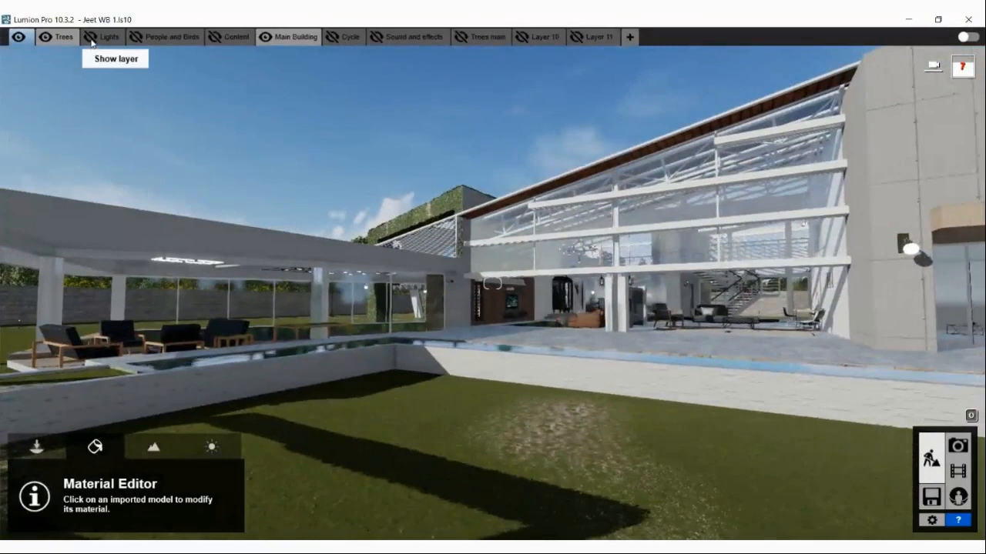
pyautogui.click(91, 38)
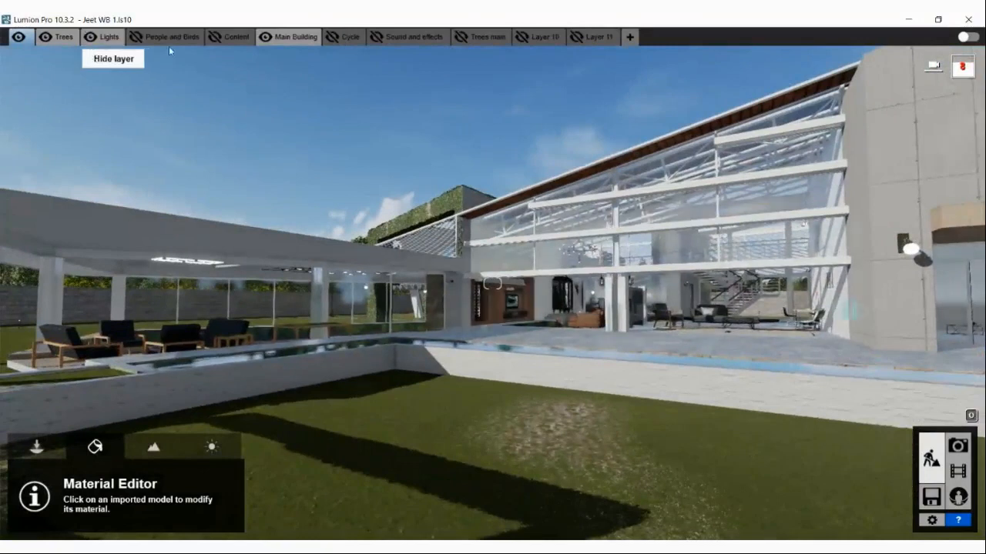
pyautogui.click(215, 38)
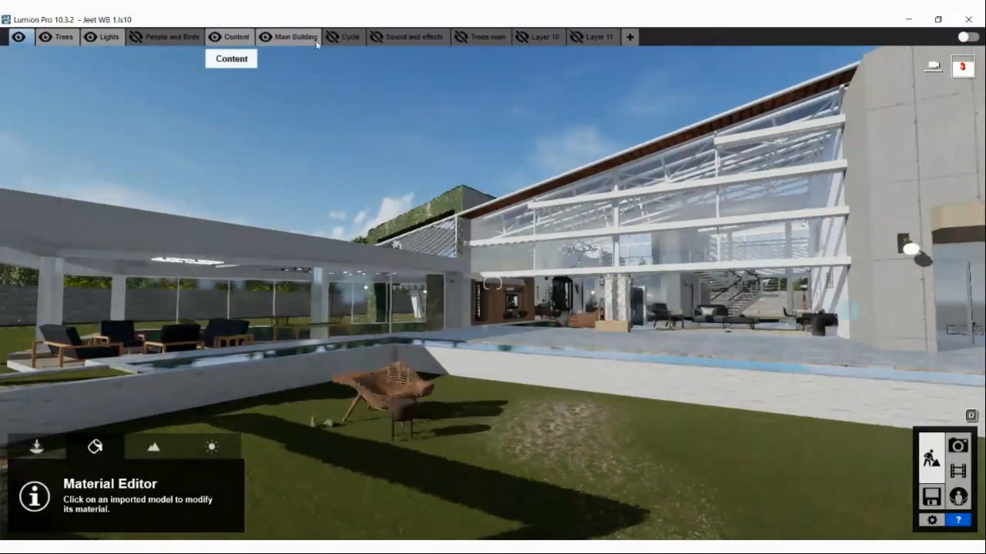
pyautogui.click(461, 37)
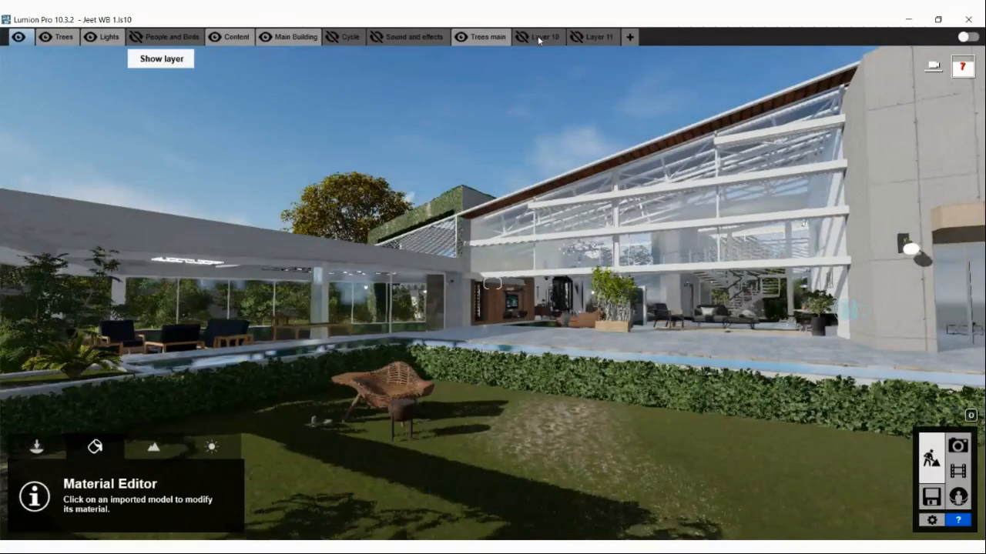
# - Examine the planted garden from the lawn up to the timber daybed pergola with blue cushions
pyautogui.press('s')
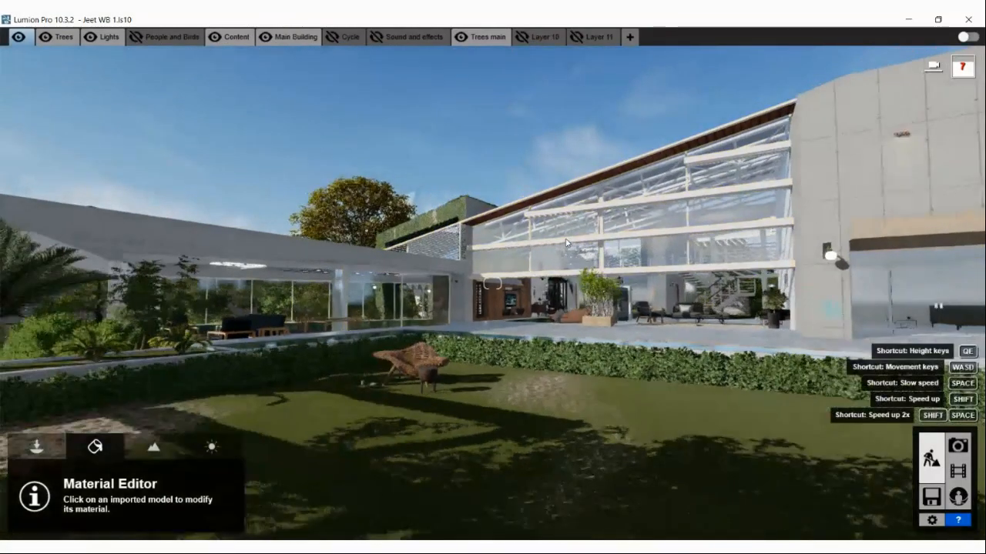
pyautogui.press('s')
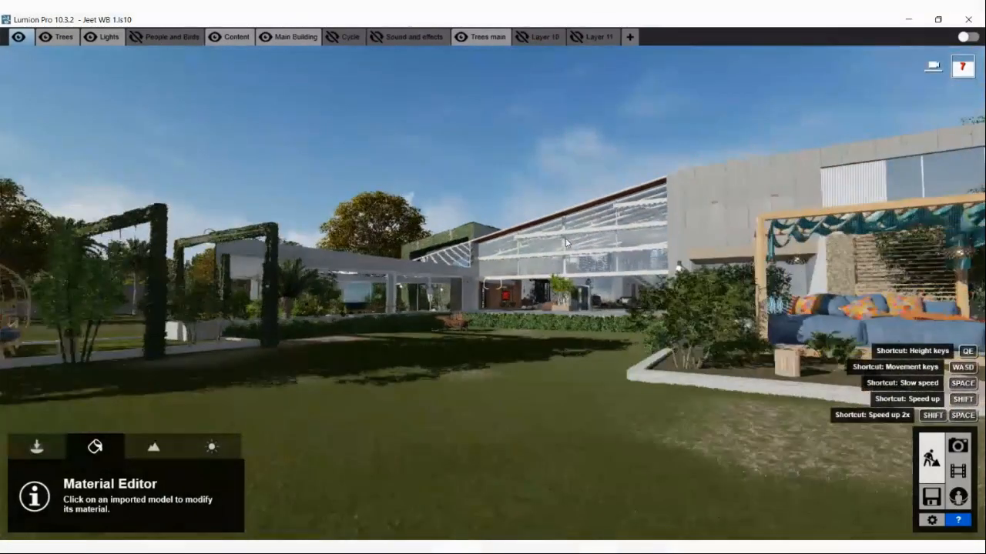
pyautogui.press('s')
pyautogui.moveTo(566, 243); pyautogui.dragTo(489, 232, button='right')
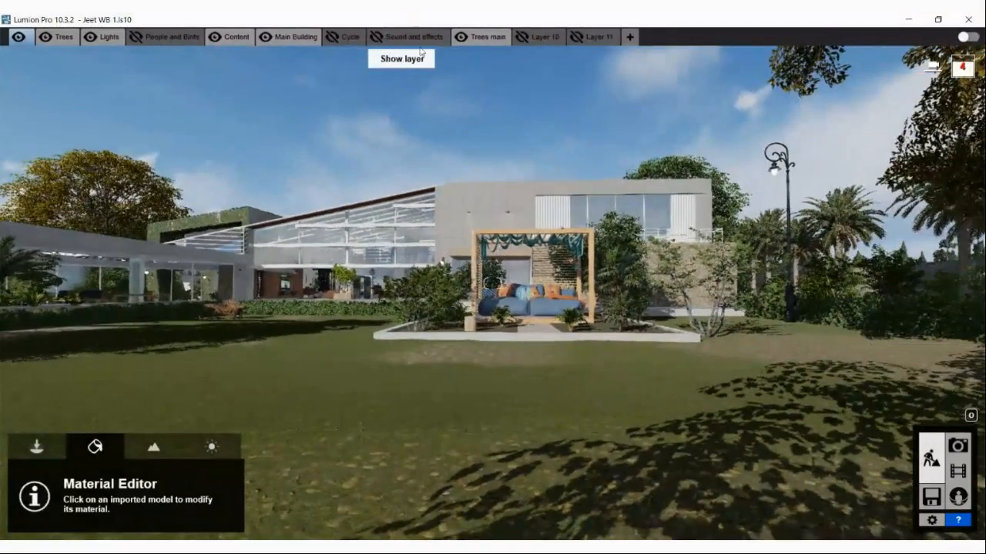
pyautogui.press('w')
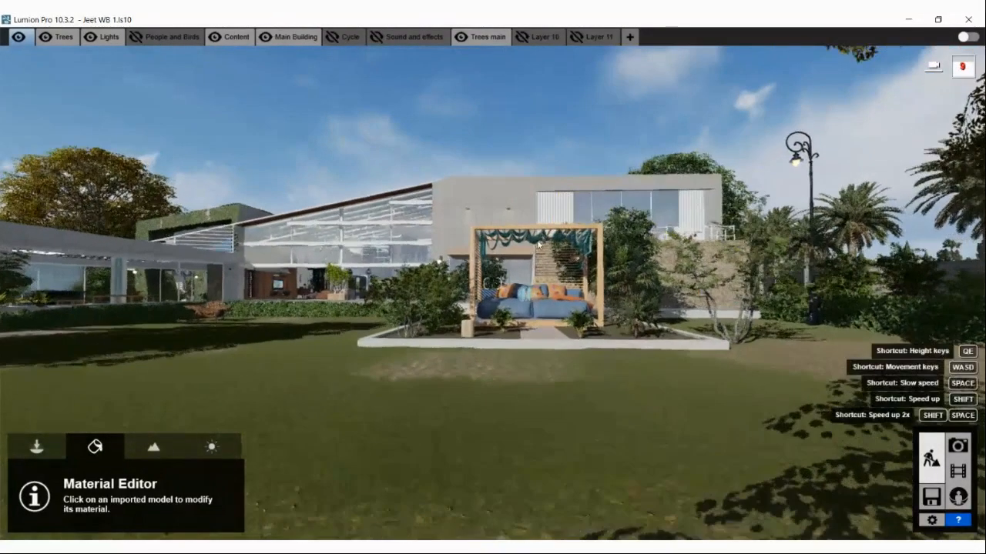
pyautogui.press('w')
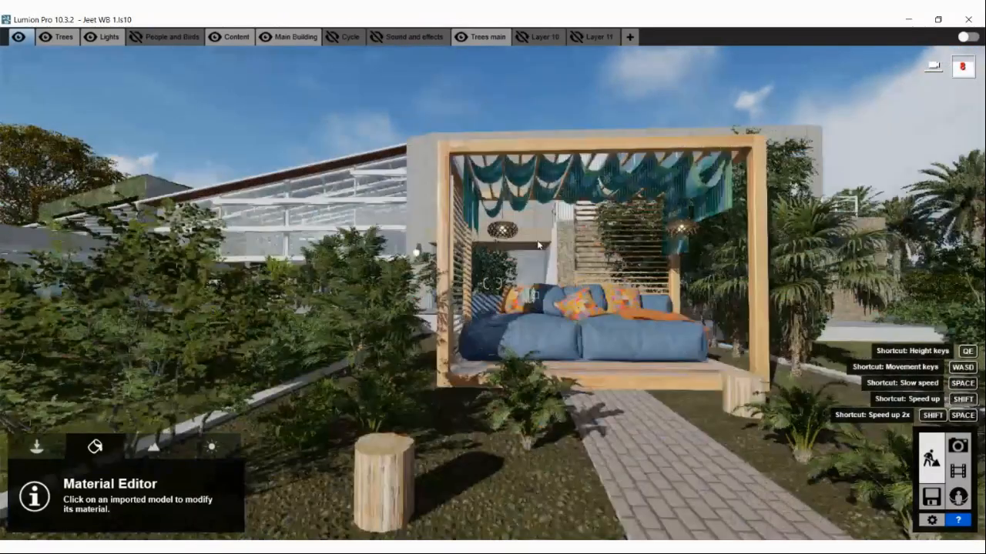
pyautogui.press('s')
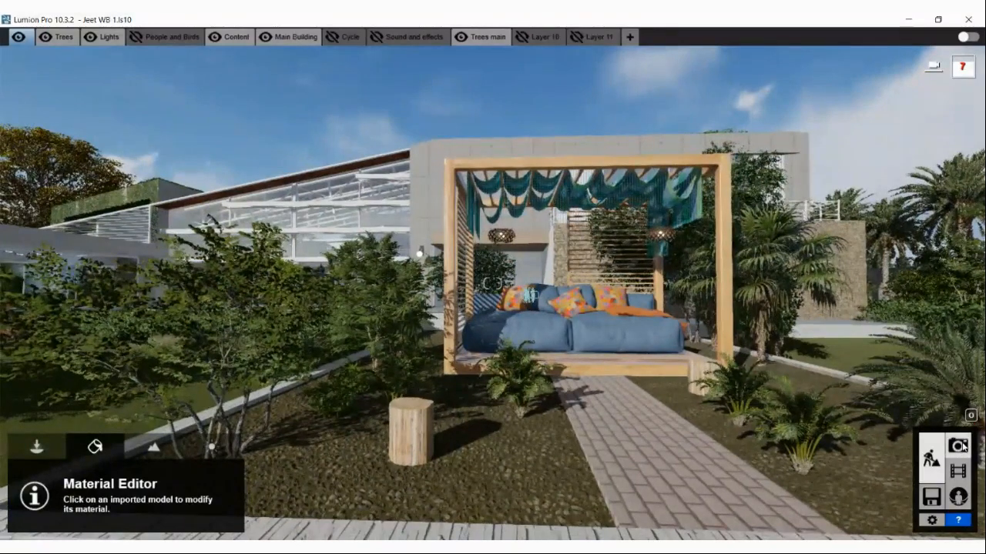
# - Load Photo - 8 in Photo mode and start rendering the current shot at Desktop resolution, 1920x1080
pyautogui.click(959, 447)
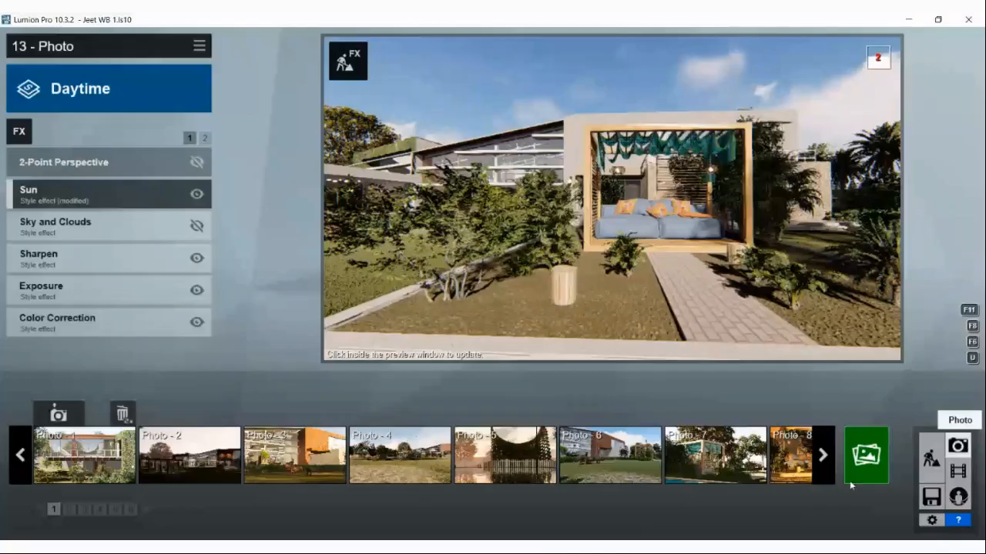
pyautogui.moveTo(794, 466)
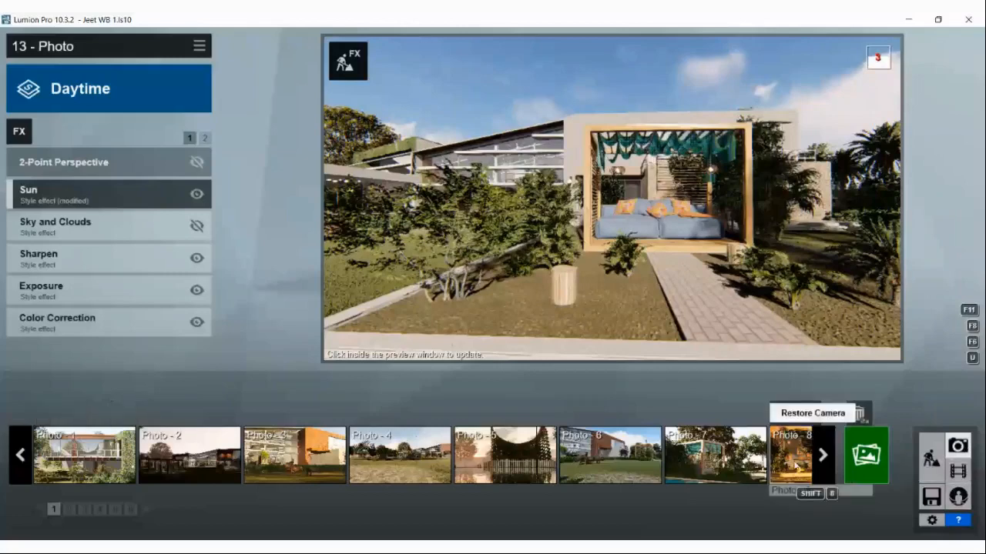
pyautogui.click(795, 465)
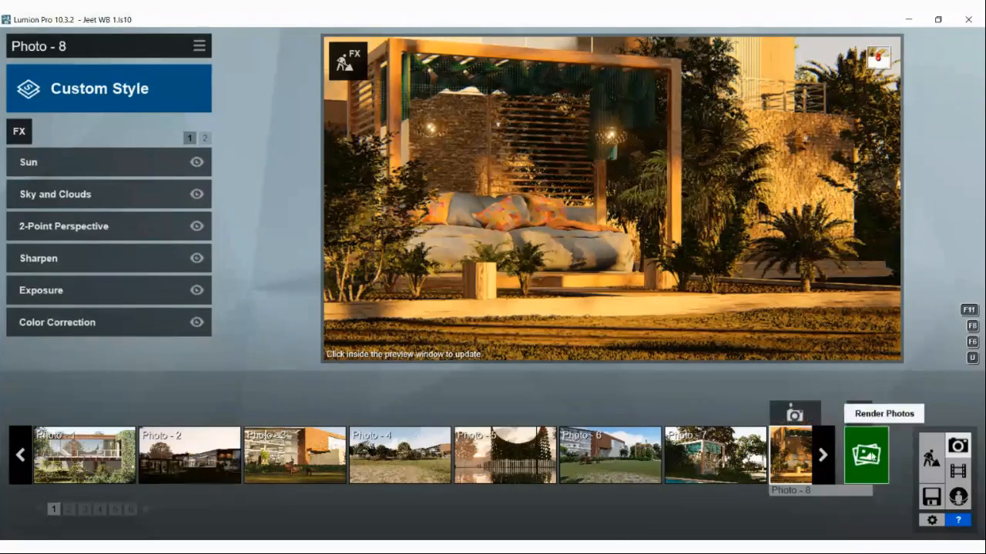
pyautogui.click(871, 452)
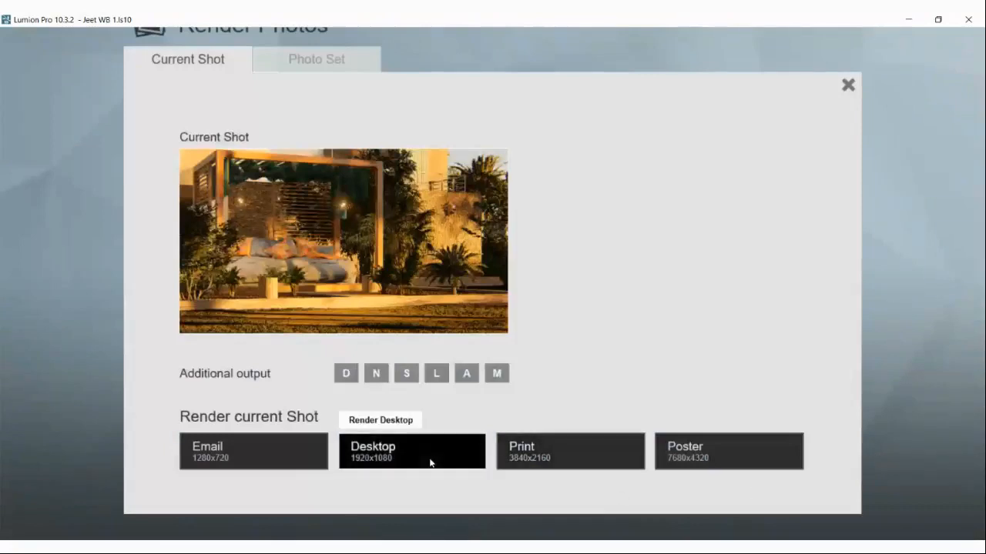
pyautogui.click(430, 462)
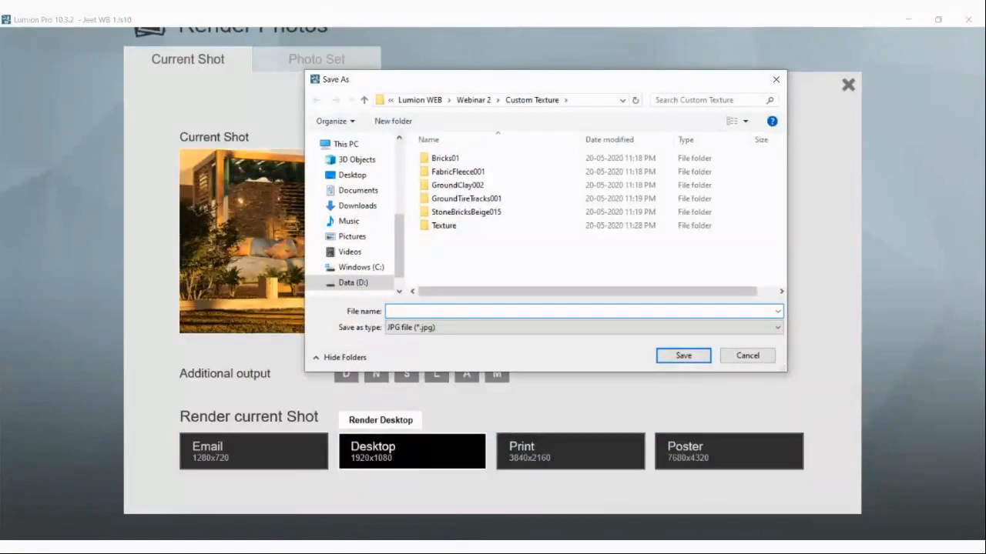
# - Choose the Desktop folder as the save location and delete the old Render Test 1.jpg there
pyautogui.click(353, 175)
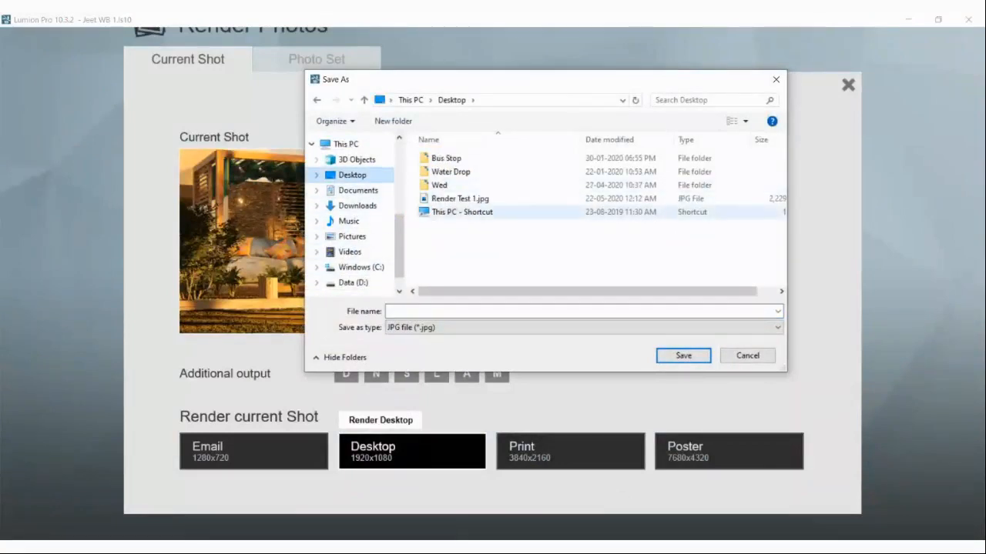
pyautogui.click(461, 198)
pyautogui.press('Delete')
pyautogui.press('Return')
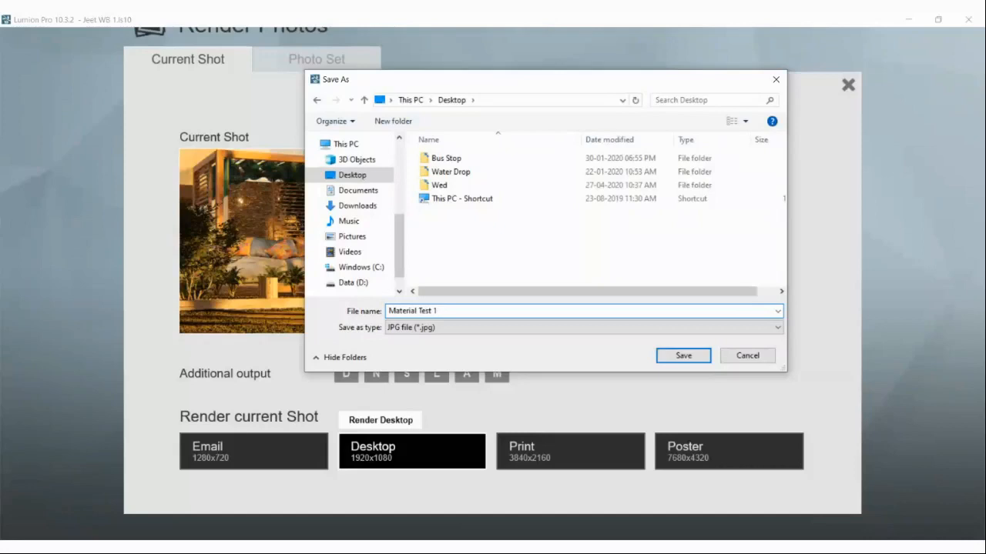
# - Save the JPG render as Material Test 1 and open its output folder once rendering finishes
pyautogui.press('Return')
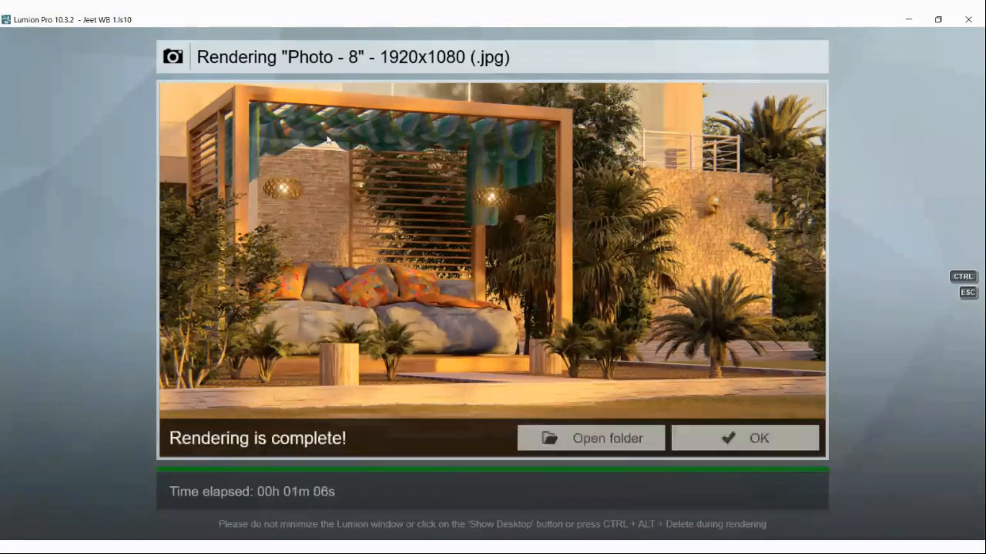
pyautogui.click(592, 447)
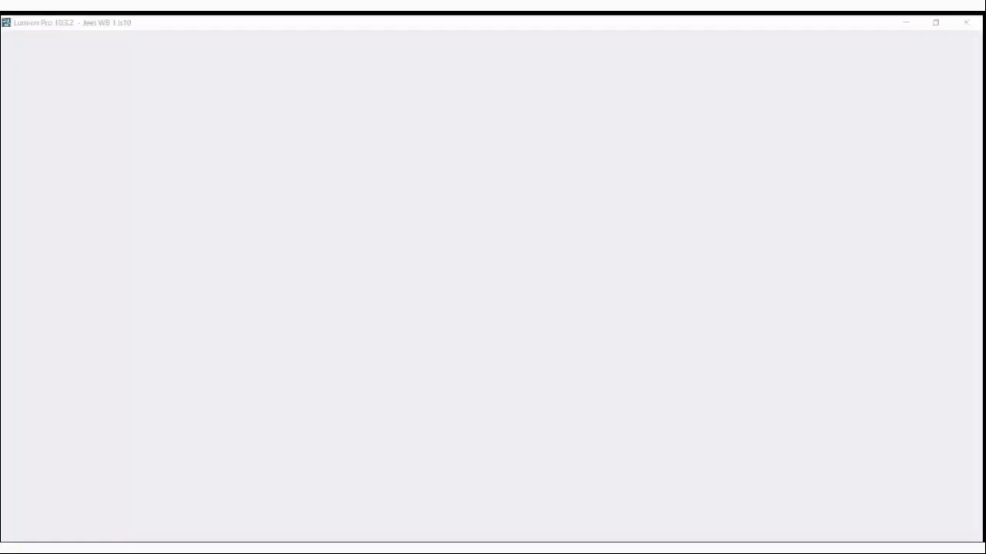